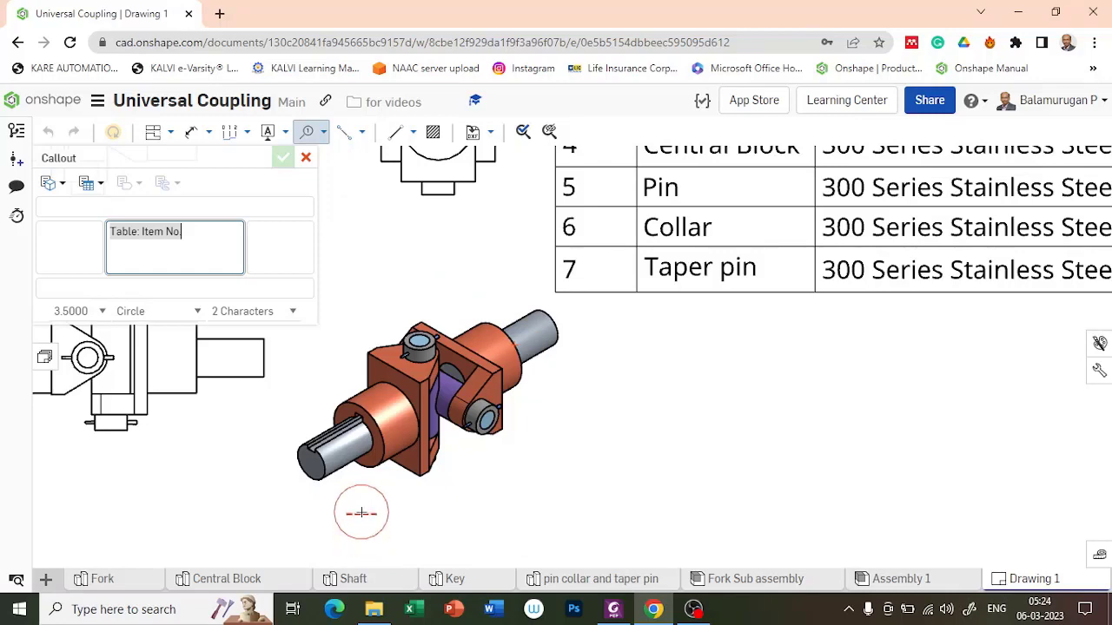
# Place item-number callouts on the front shaft and the rear fork in the shaded isometric view.
pyautogui.scroll(1, 380, 533)
pyautogui.scroll(-1, 380, 534)
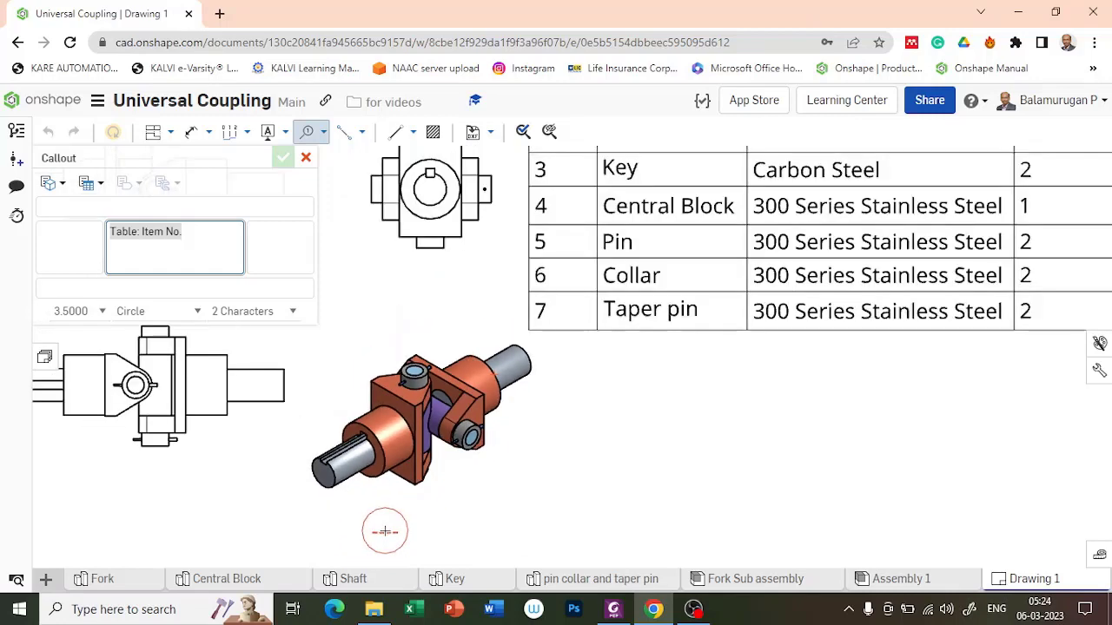
pyautogui.click(353, 470)
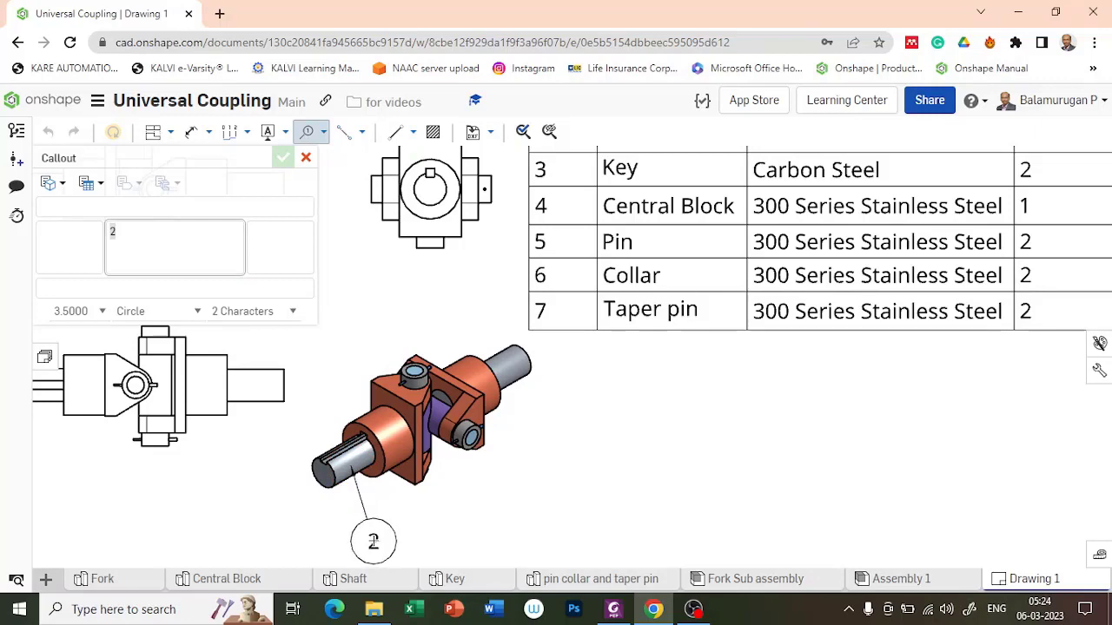
pyautogui.click(373, 541)
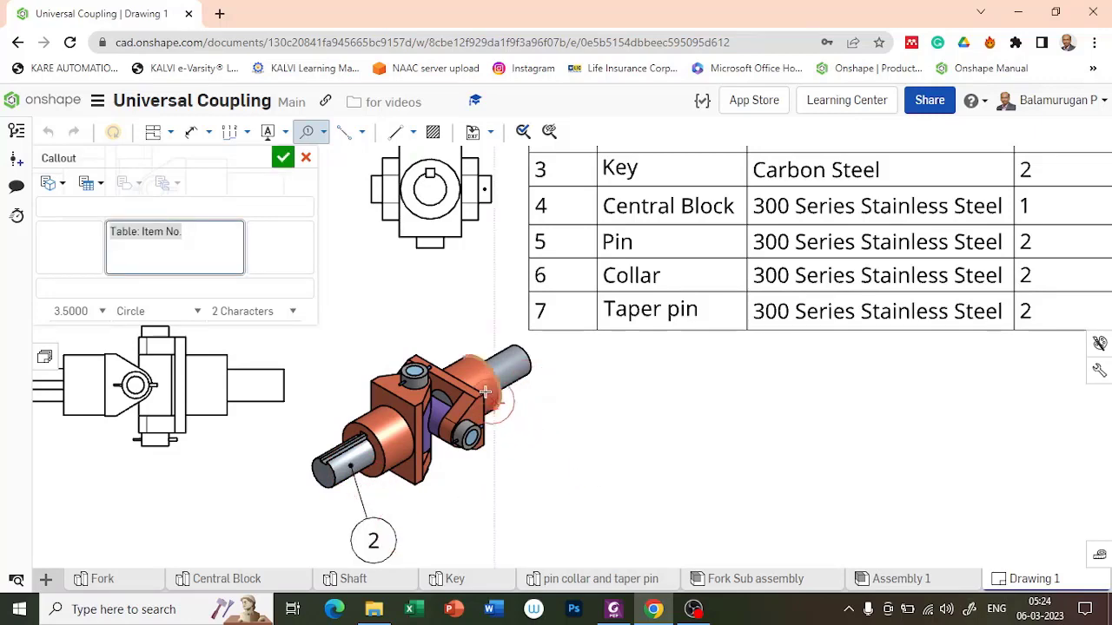
pyautogui.scroll(2, 484, 392)
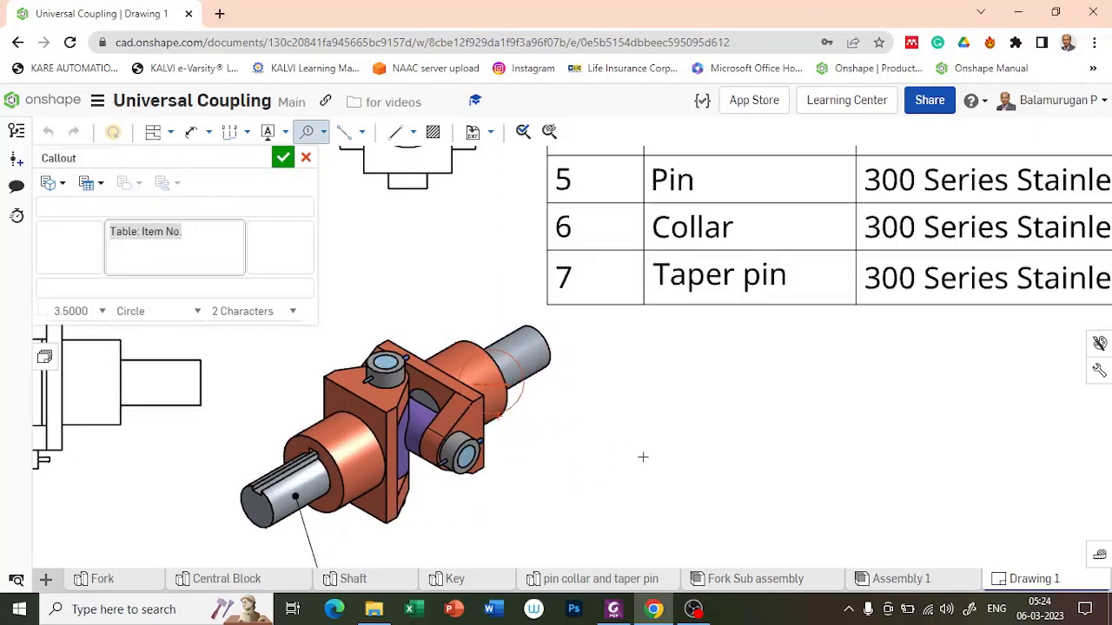
pyautogui.click(643, 457)
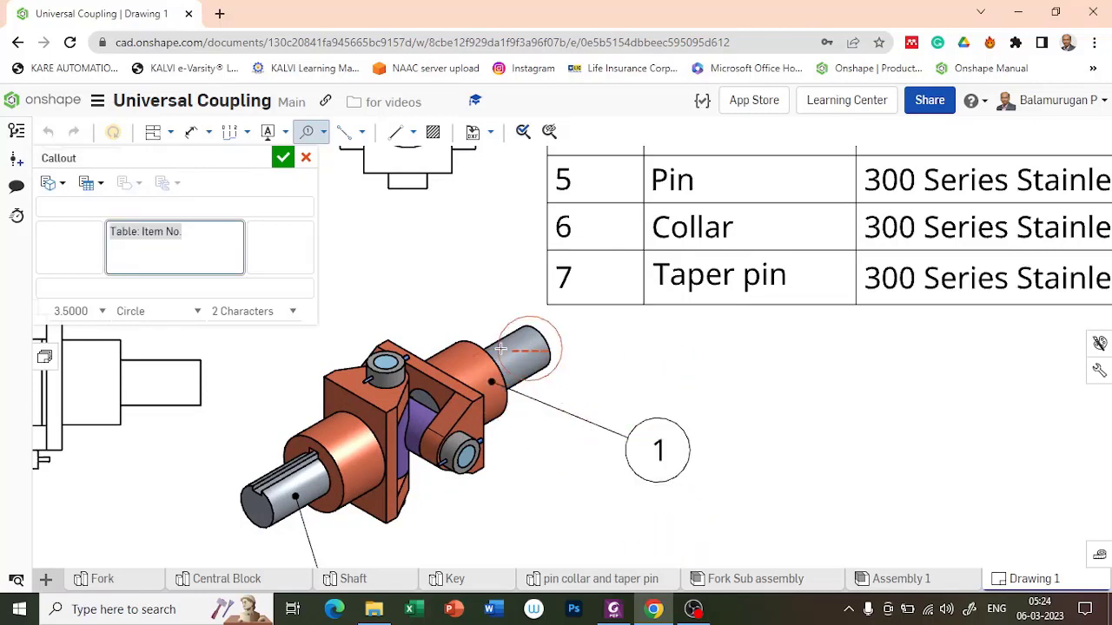
# Add an item-number callout to the lower collar in the isometric view, with its balloon below the fork's callout.
pyautogui.scroll(2, 445, 384)
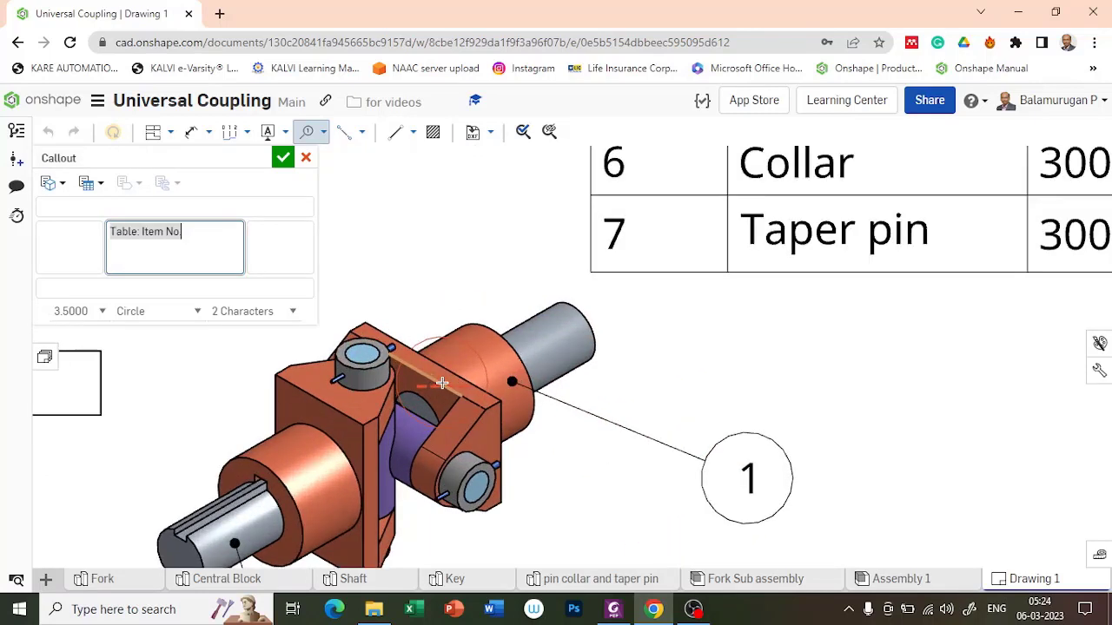
pyautogui.click(479, 491)
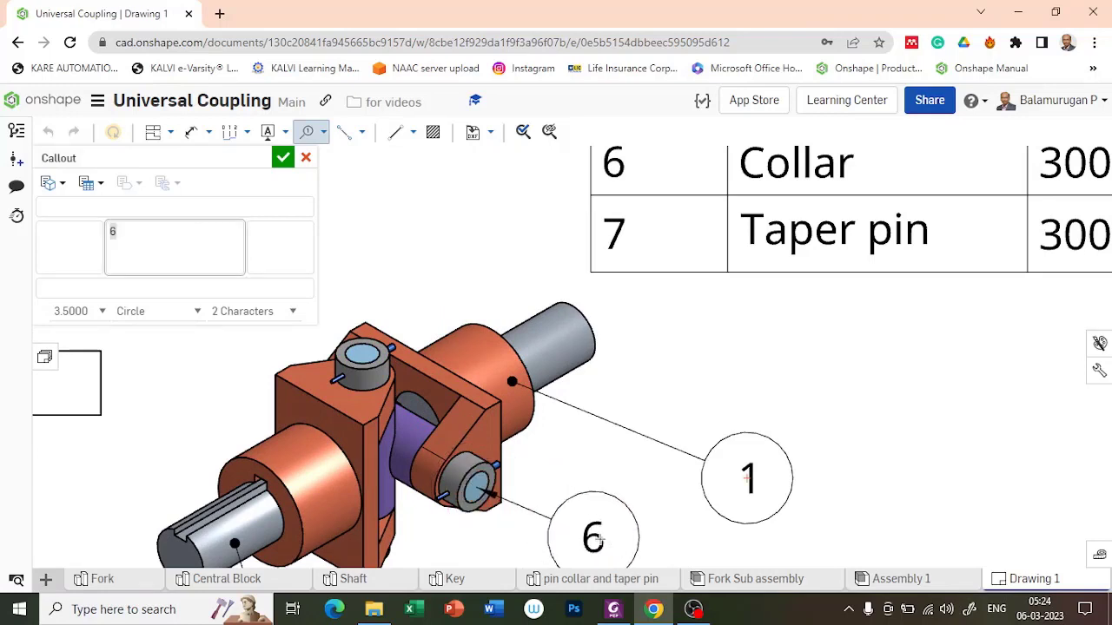
pyautogui.click(643, 542)
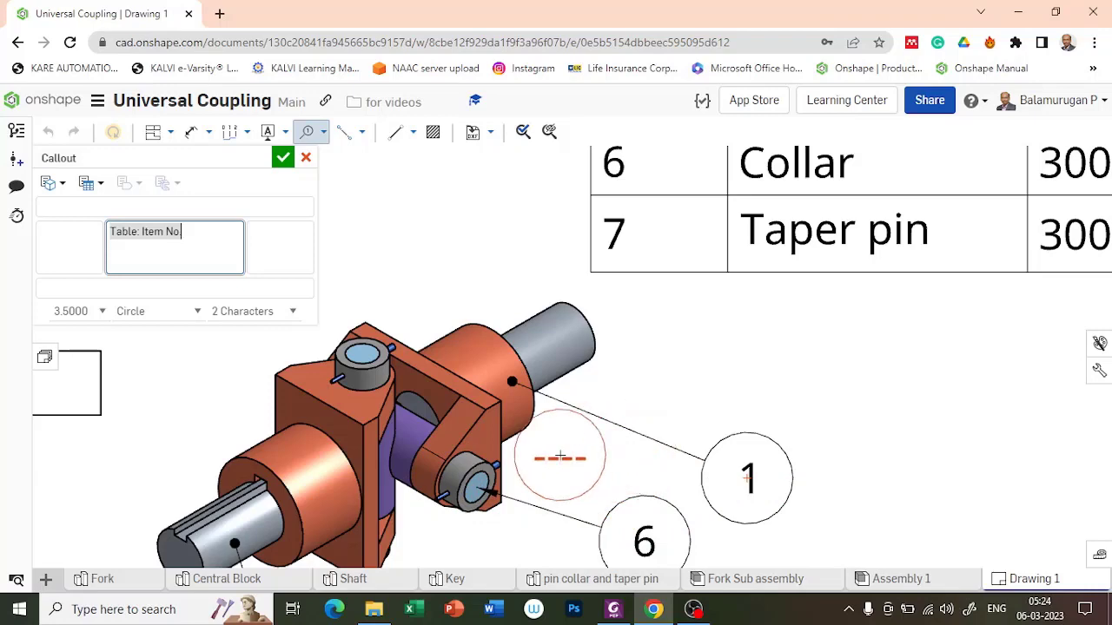
pyautogui.scroll(-2, 561, 456)
pyautogui.scroll(5, 560, 456)
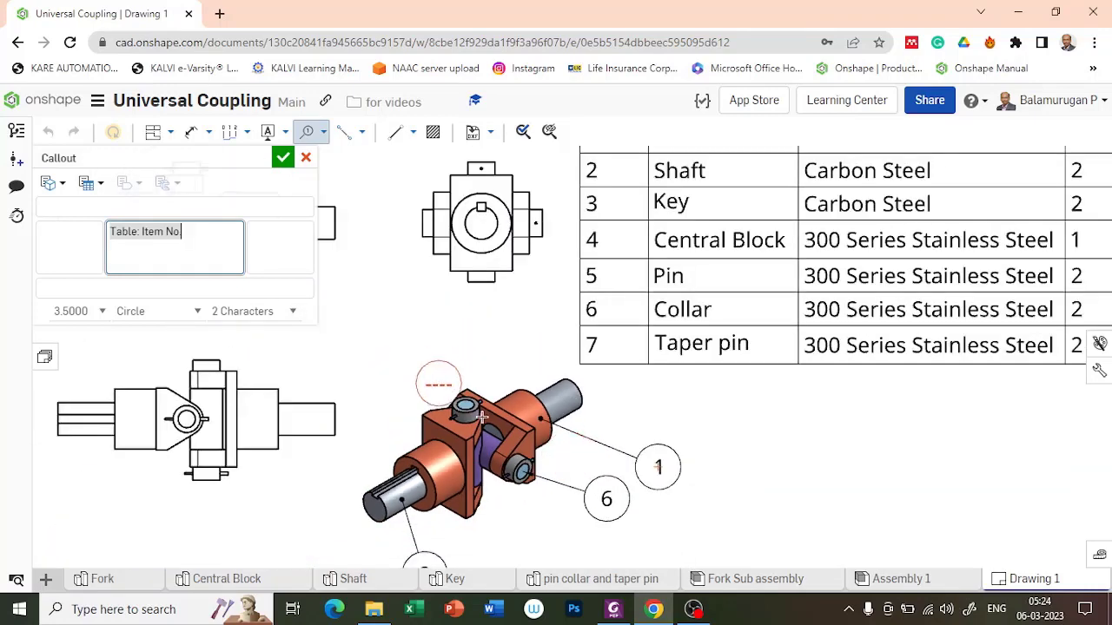
pyautogui.scroll(-5, 503, 335)
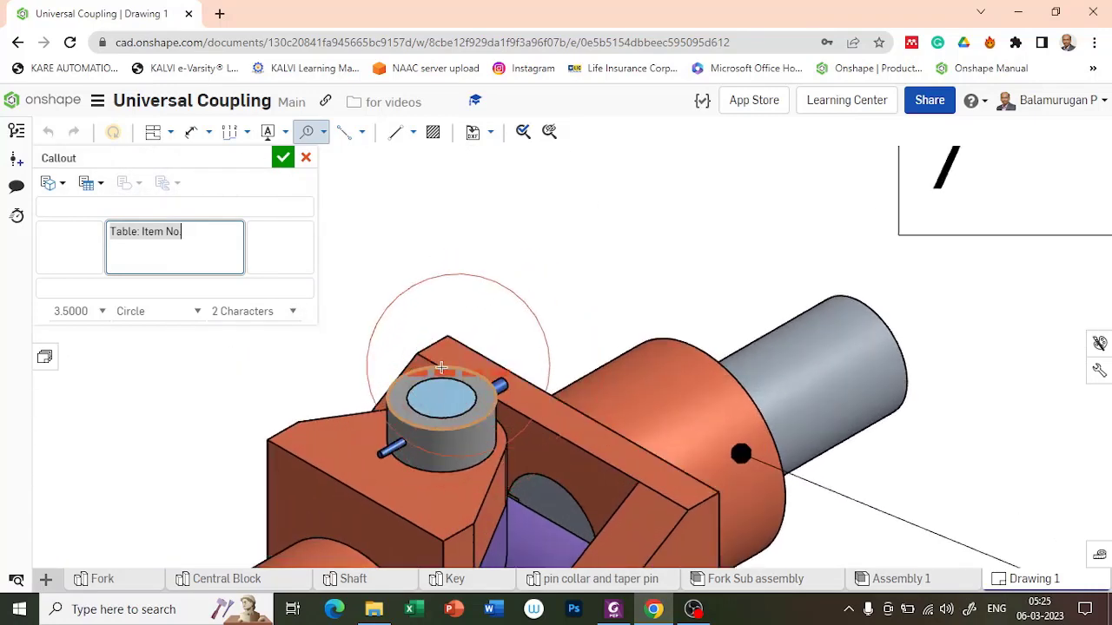
pyautogui.click(413, 379)
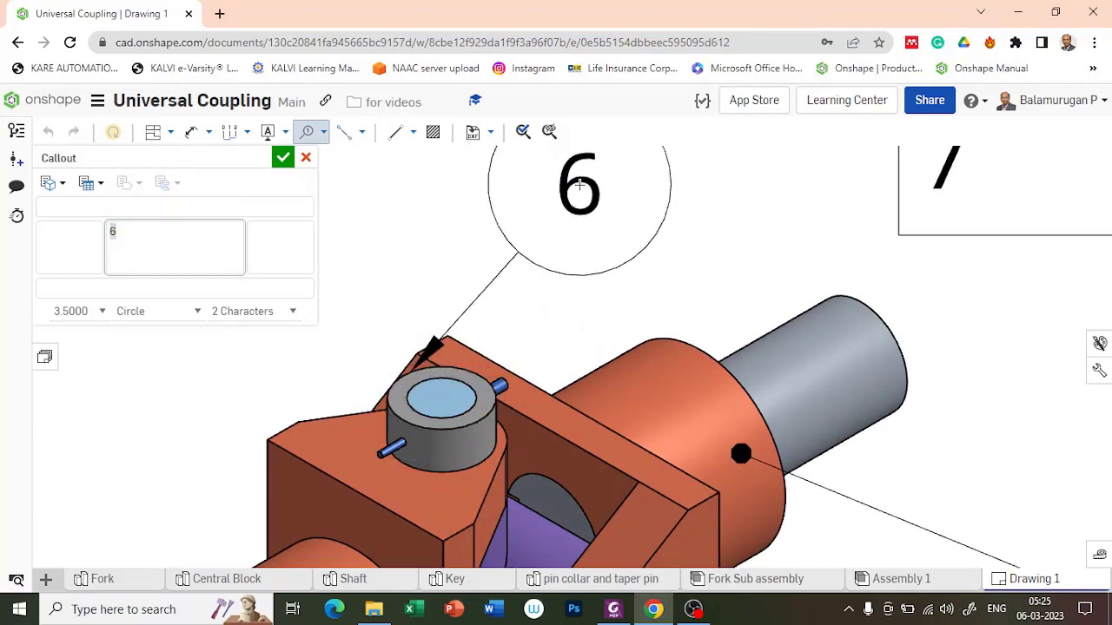
pyautogui.click(579, 184)
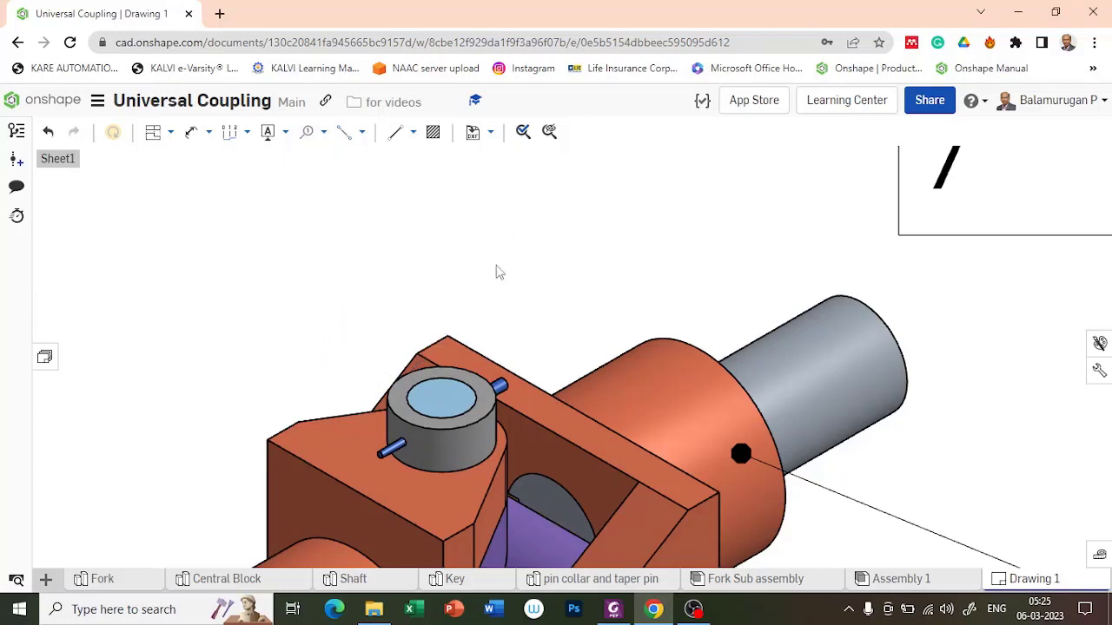
# Add an item-number callout to the outer side face of the upper collar, with its balloon above the rear fork.
pyautogui.click(310, 132)
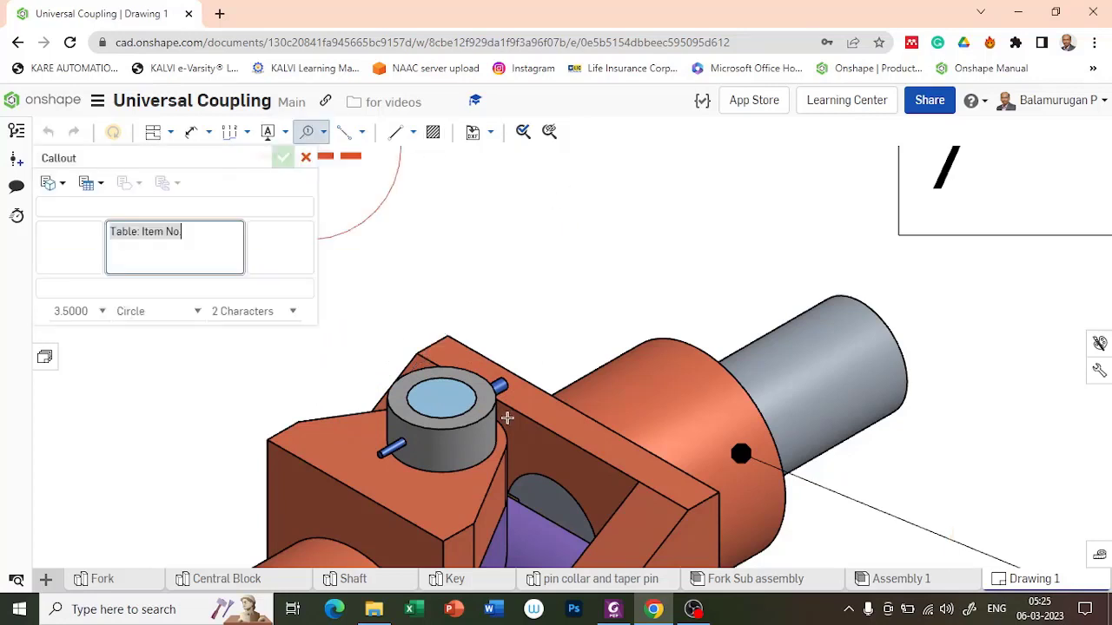
pyautogui.click(580, 278)
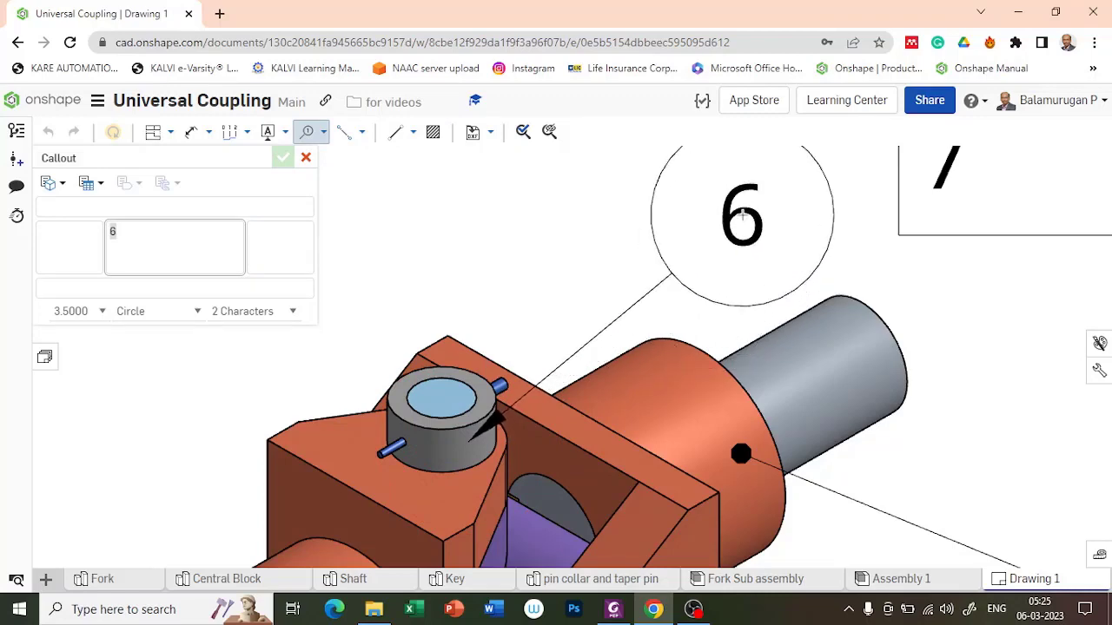
pyautogui.click(741, 215)
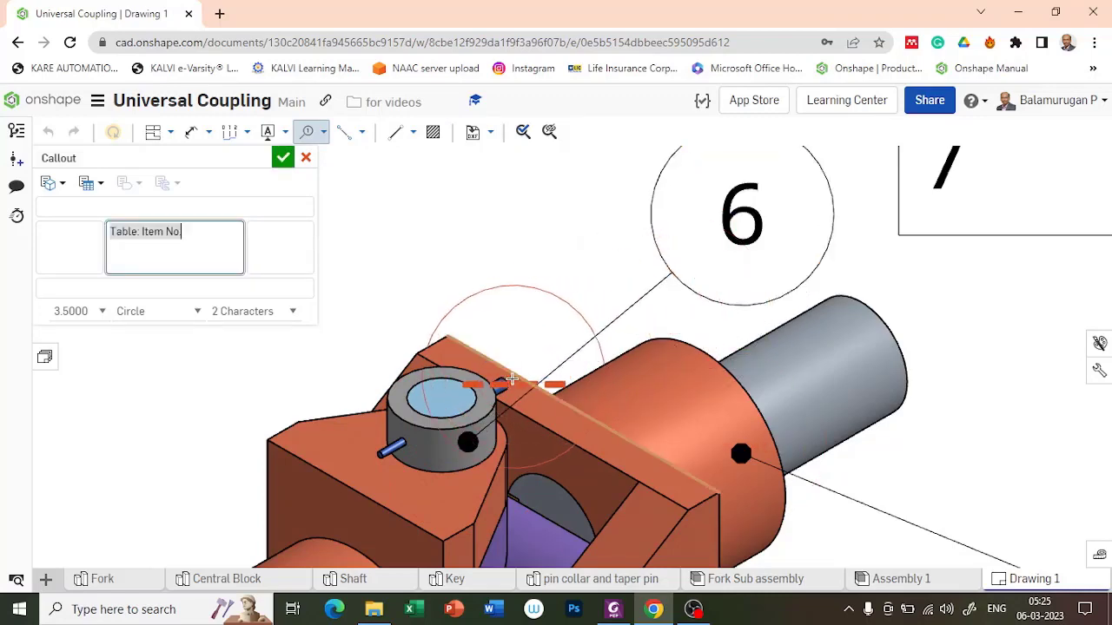
# Add an item-number callout to the taper pin in the upper collar, with its balloon above the isometric view.
pyautogui.scroll(5, 502, 387)
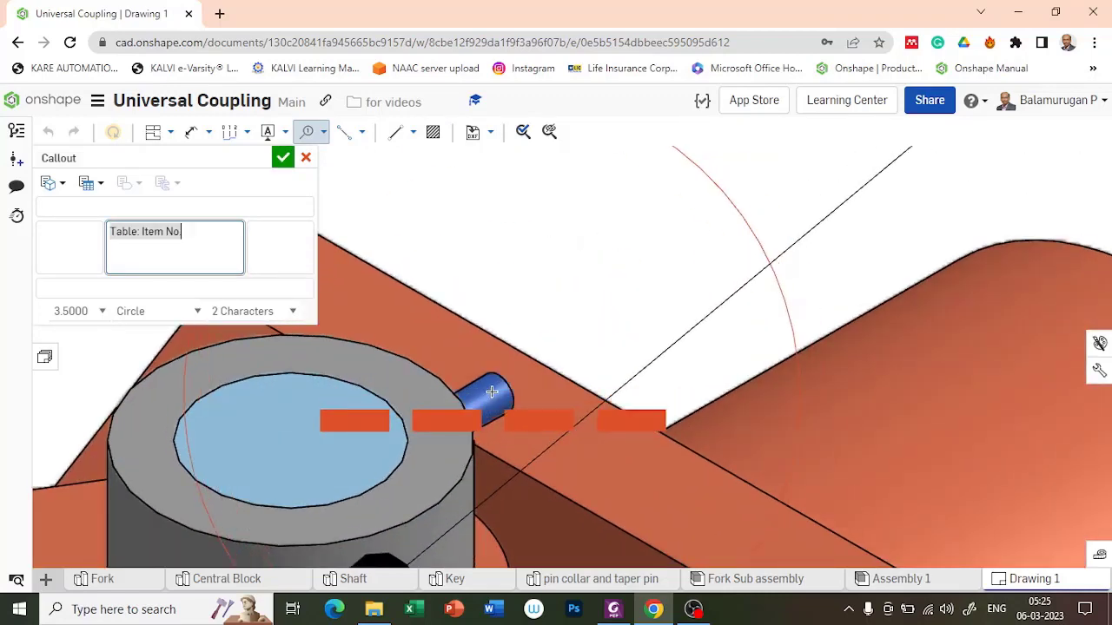
pyautogui.click(491, 393)
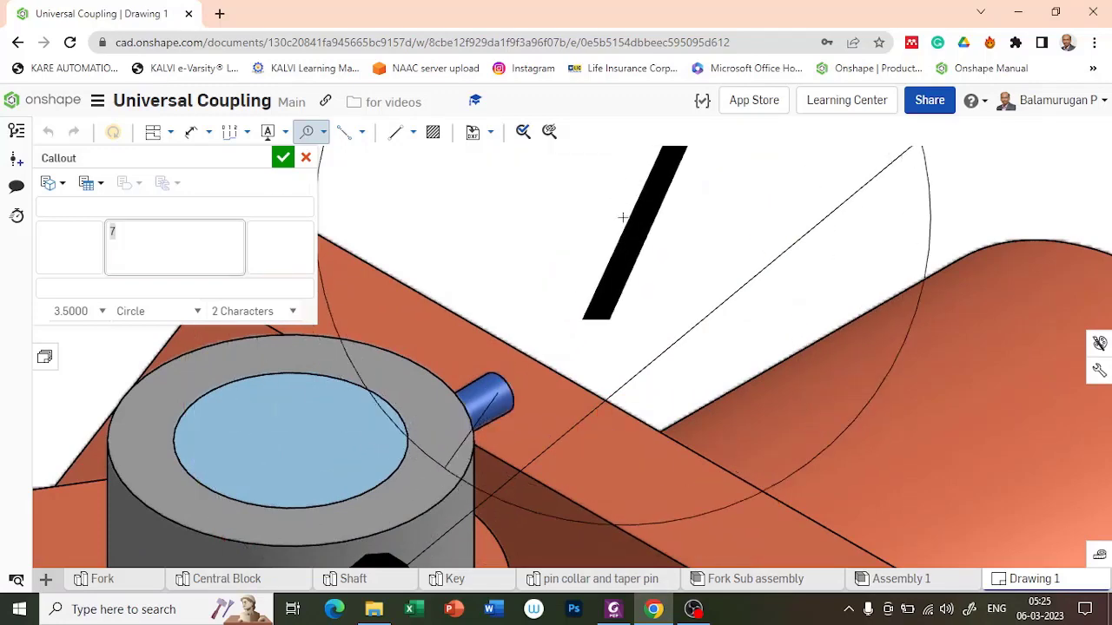
pyautogui.scroll(-5, 622, 217)
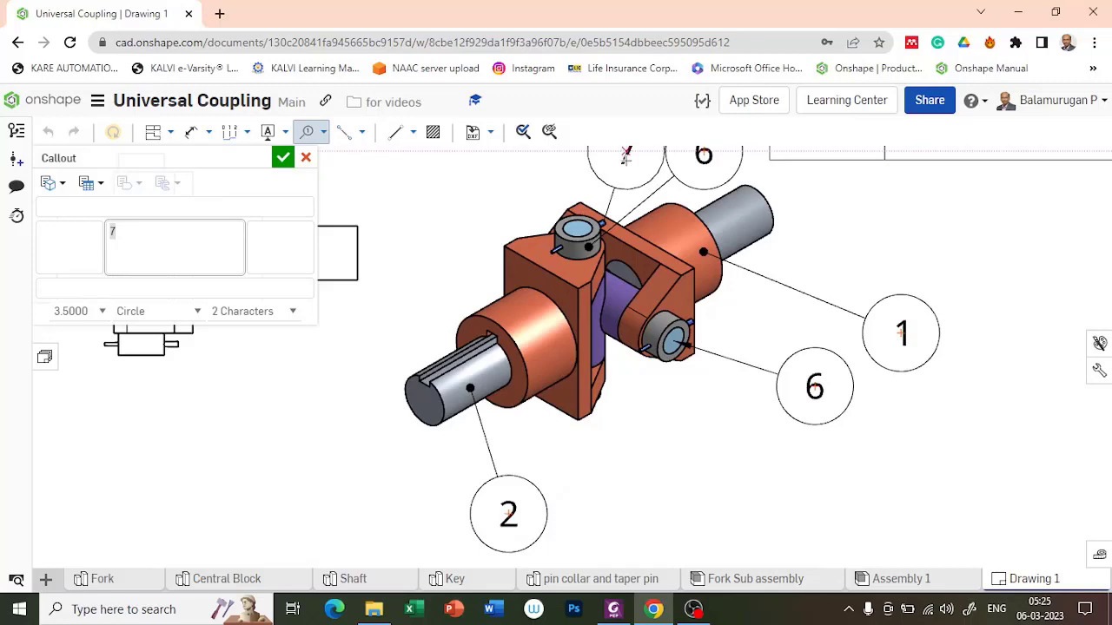
pyautogui.moveTo(607, 148)
pyautogui.mouseDown(button='middle')
pyautogui.moveTo(582, 272)
pyautogui.moveTo(552, 337)
pyautogui.mouseUp(button='middle')
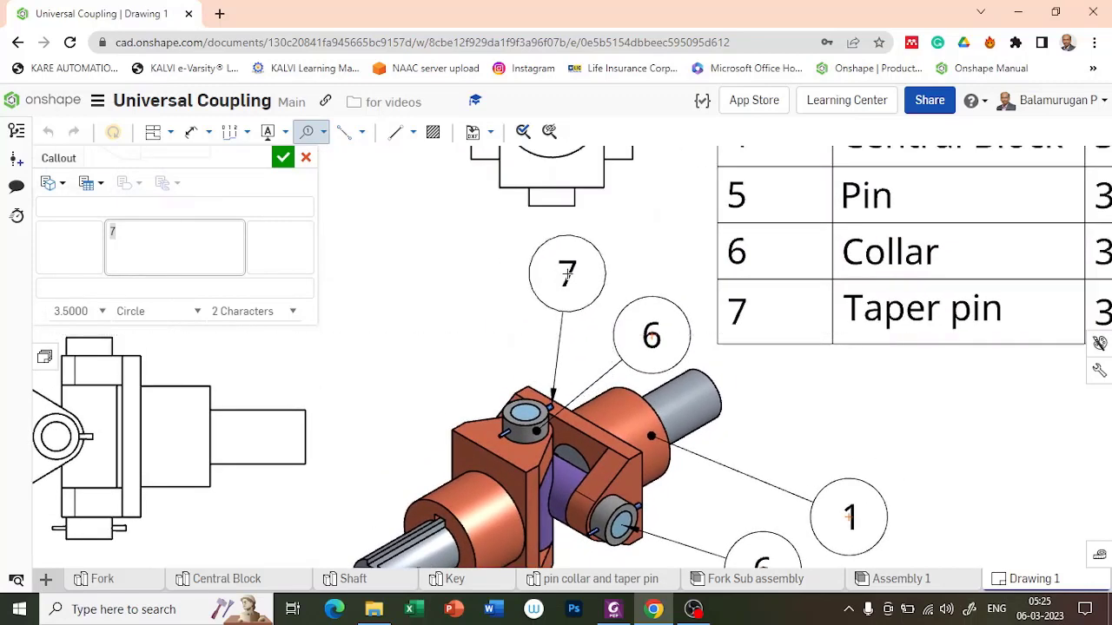
pyautogui.click(566, 274)
pyautogui.scroll(-4, 708, 441)
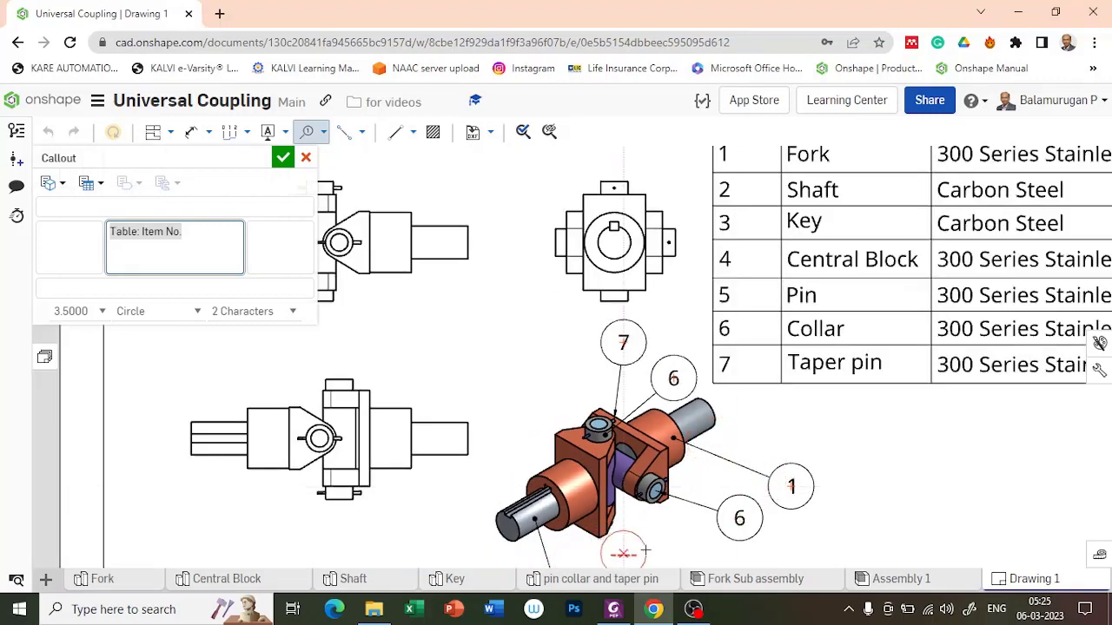
pyautogui.scroll(-3, 581, 462)
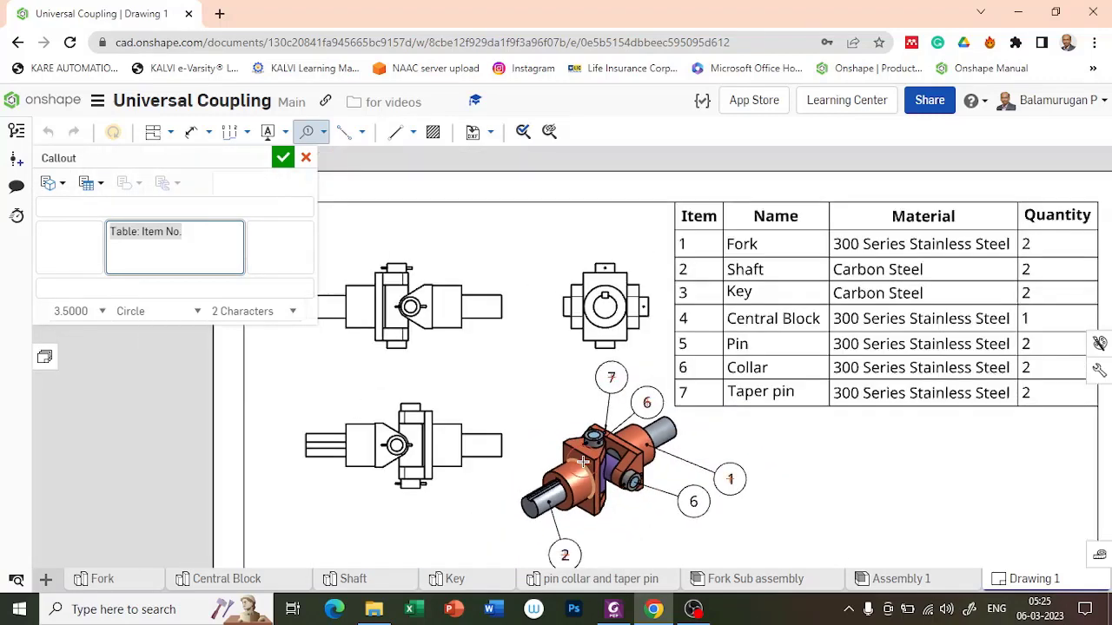
pyautogui.scroll(-2, 582, 463)
pyautogui.scroll(2, 593, 461)
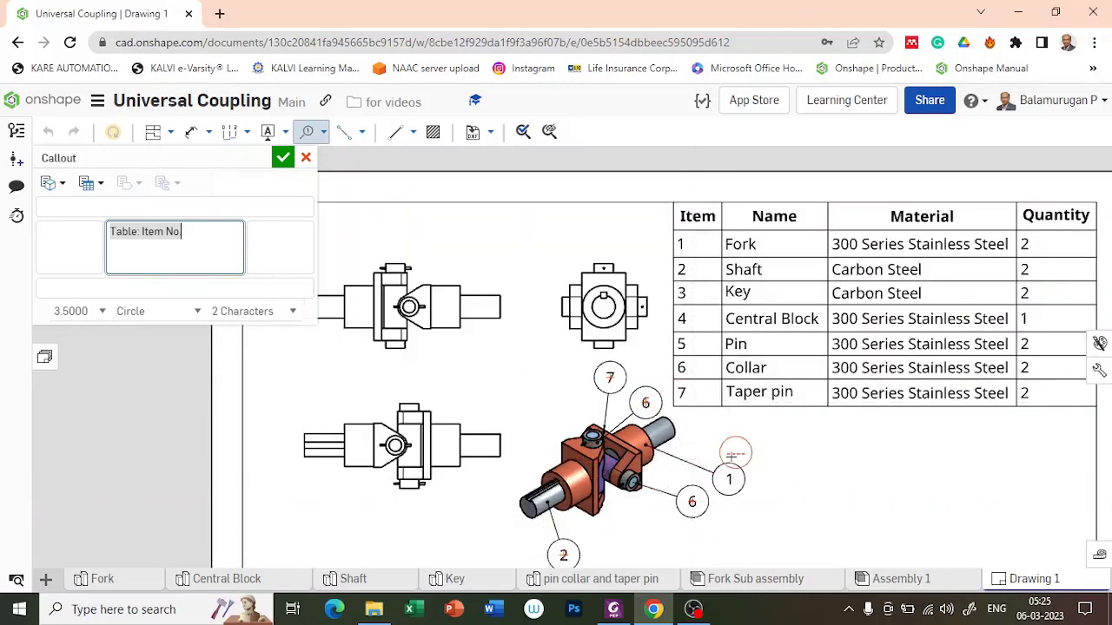
pyautogui.scroll(3, 617, 456)
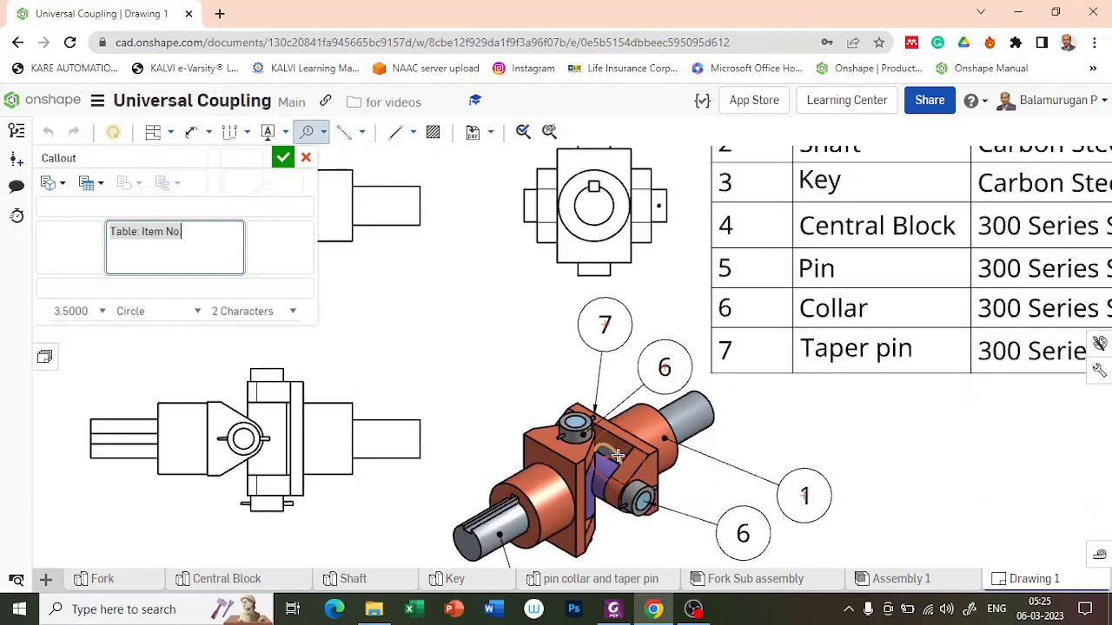
pyautogui.scroll(-3, 619, 457)
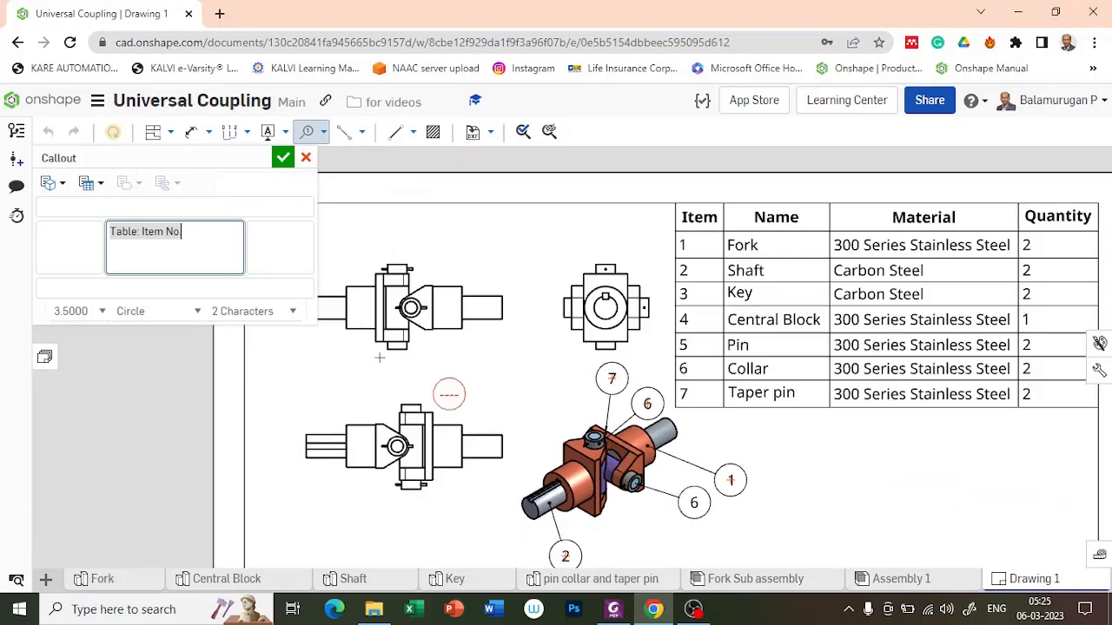
pyautogui.scroll(3, 576, 367)
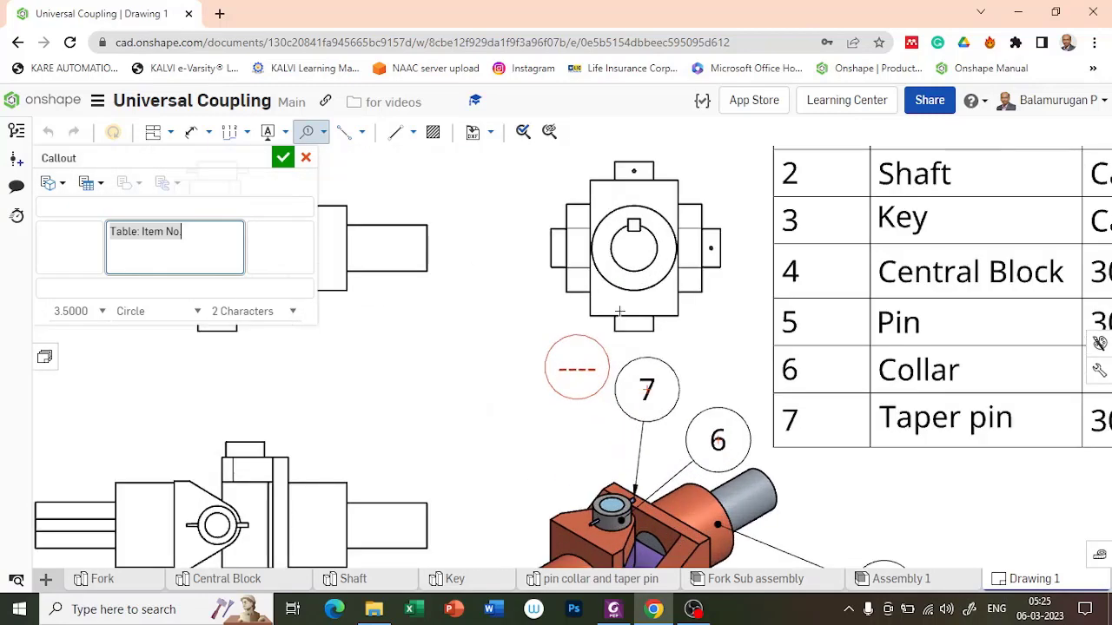
pyautogui.click(634, 225)
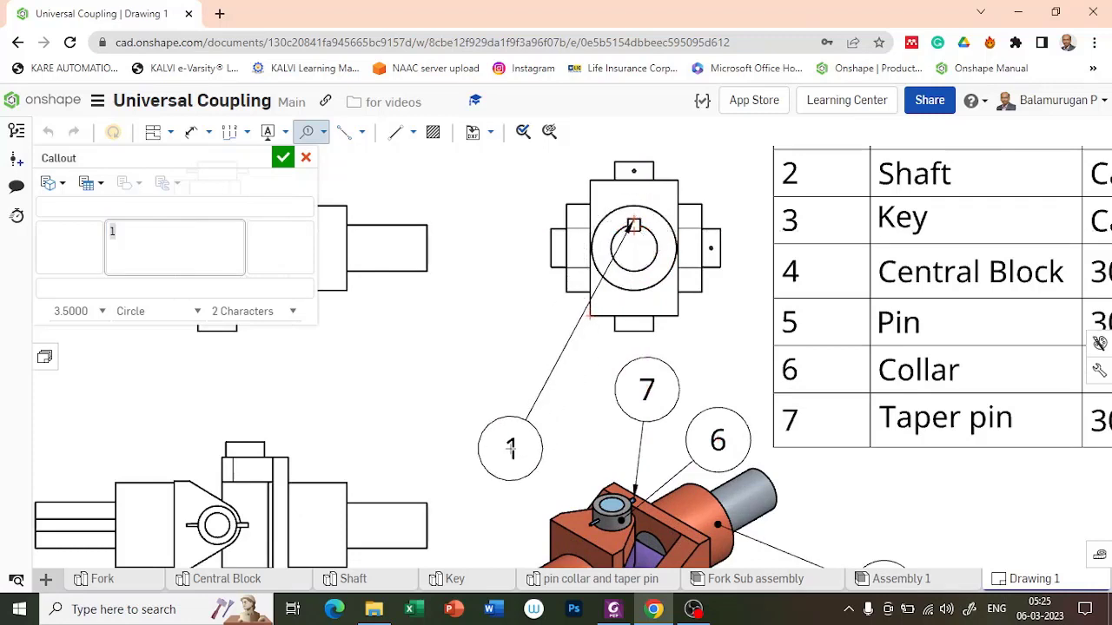
pyautogui.press('Escape')
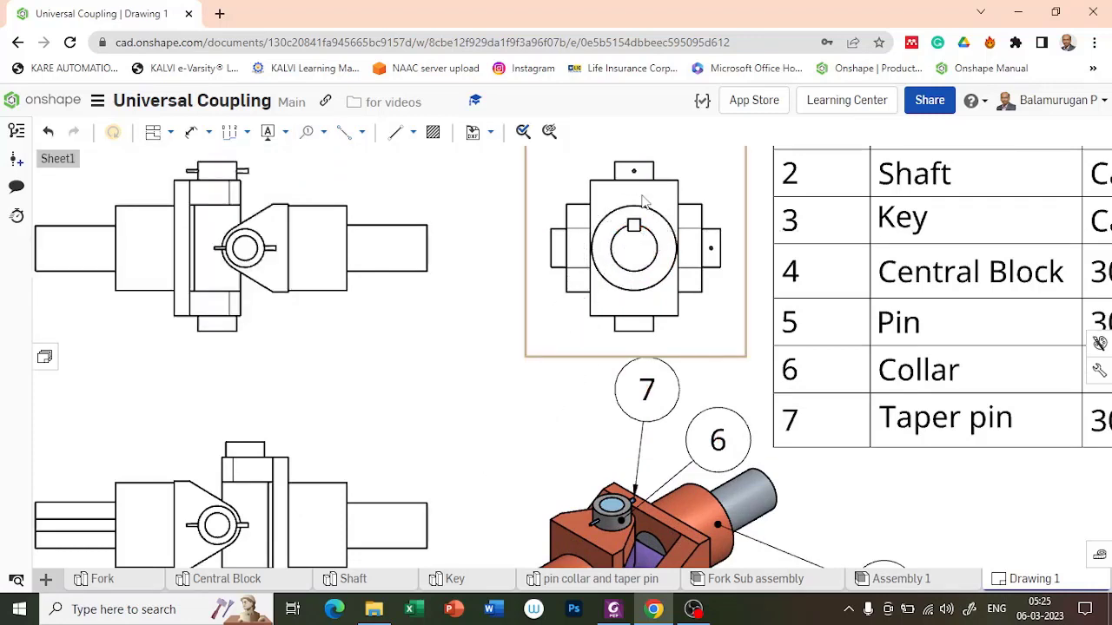
# Add an item-number callout to the square key in the end view, with its balloon below that view, and finish the callouts.
pyautogui.scroll(3, 640, 232)
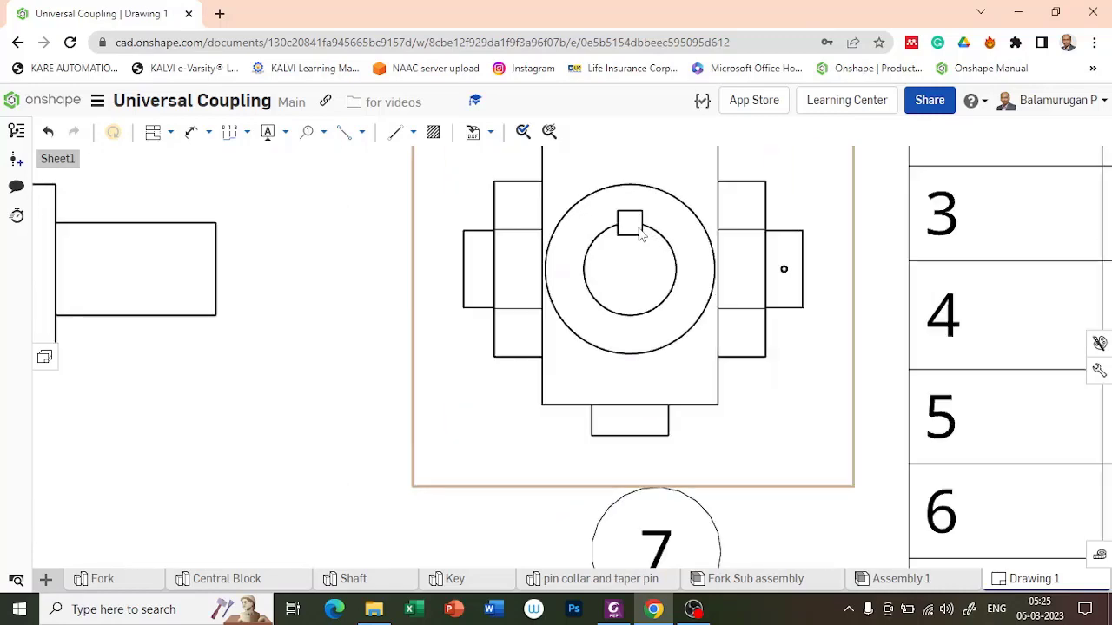
pyautogui.click(306, 132)
pyautogui.scroll(5, 634, 221)
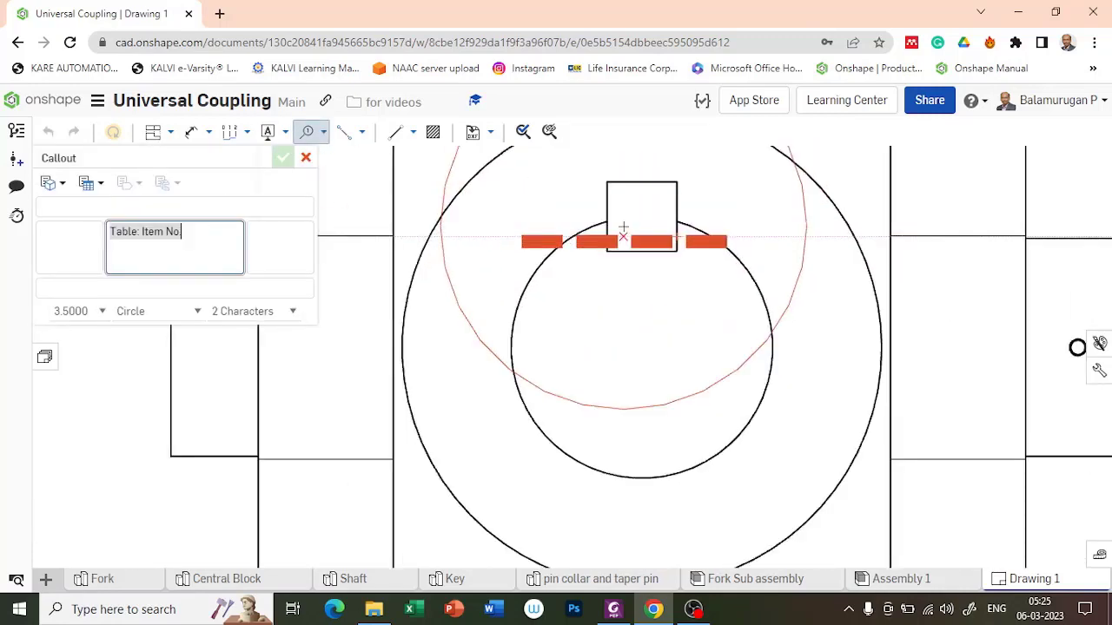
pyautogui.click(622, 227)
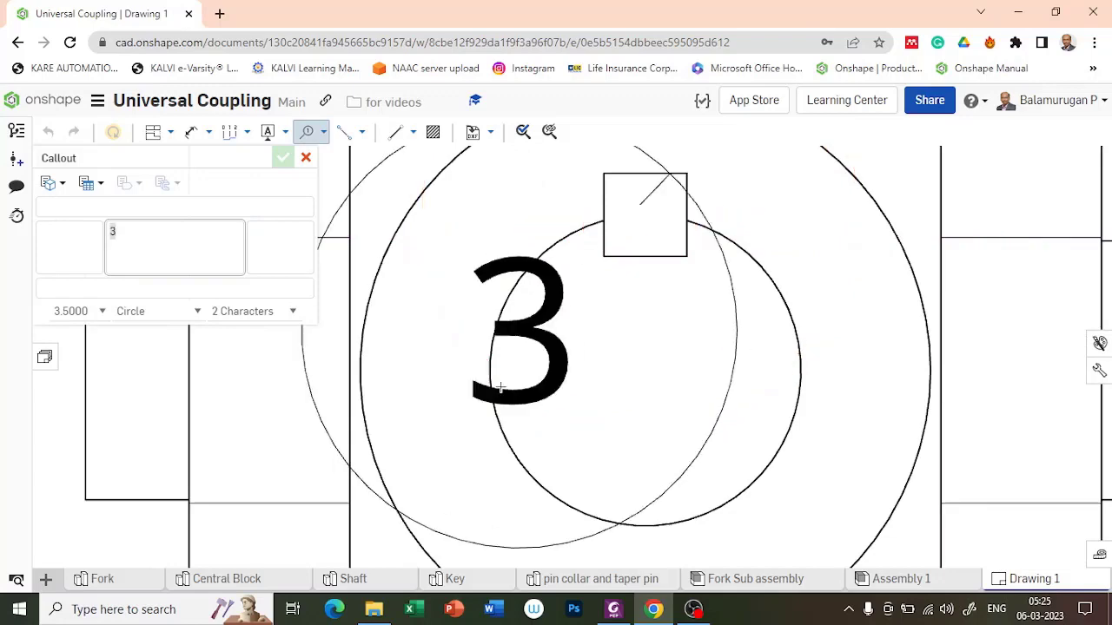
pyautogui.scroll(-5, 521, 373)
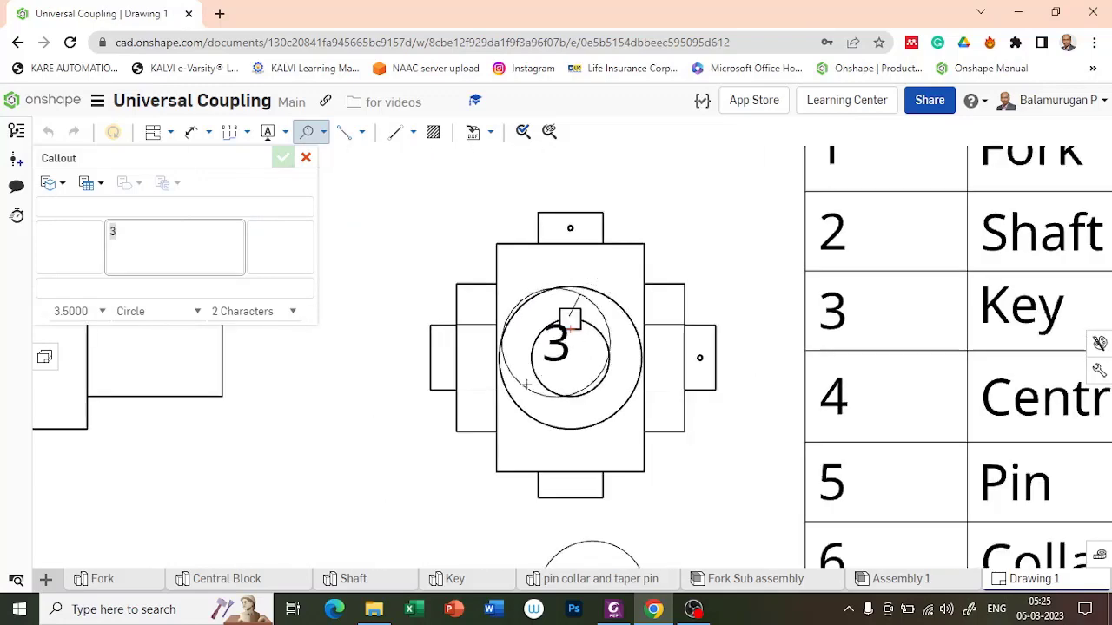
pyautogui.scroll(-4, 394, 543)
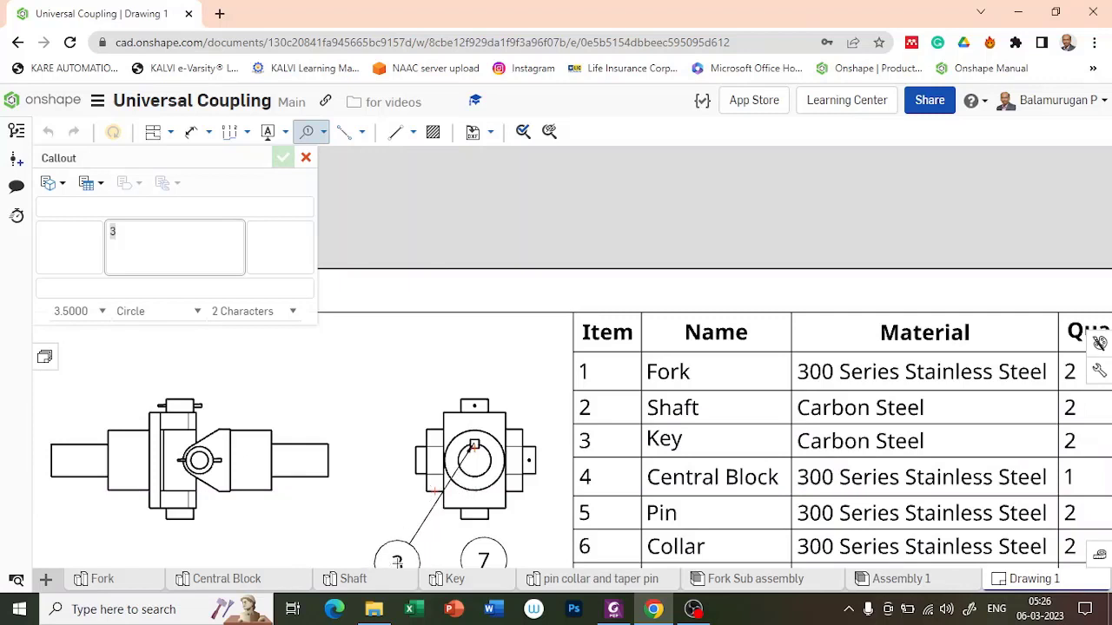
pyautogui.click(397, 560)
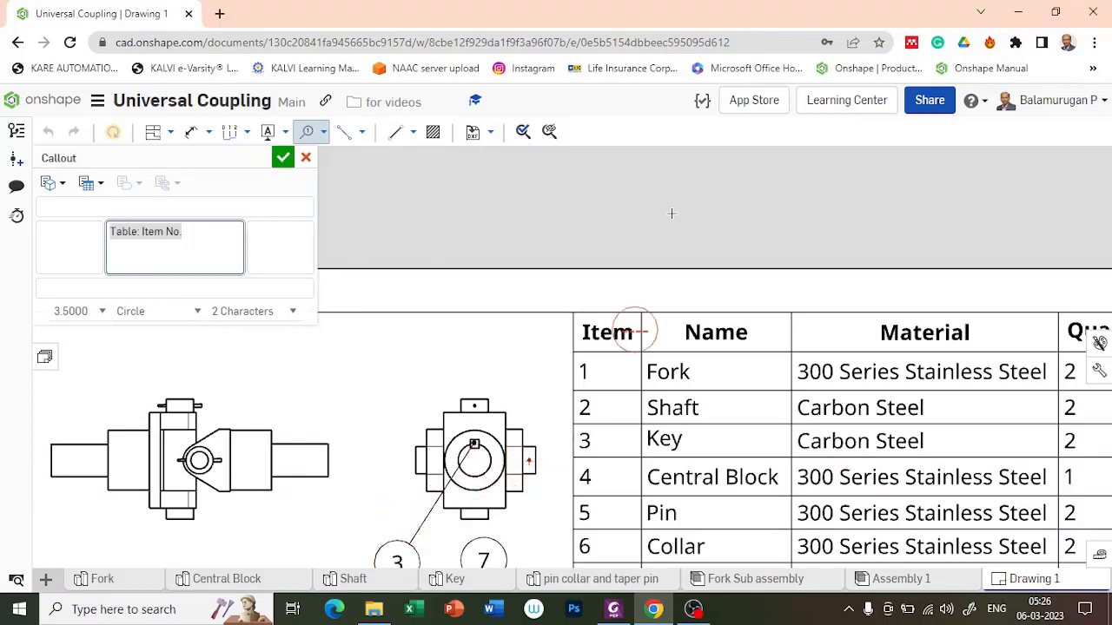
pyautogui.press('Escape')
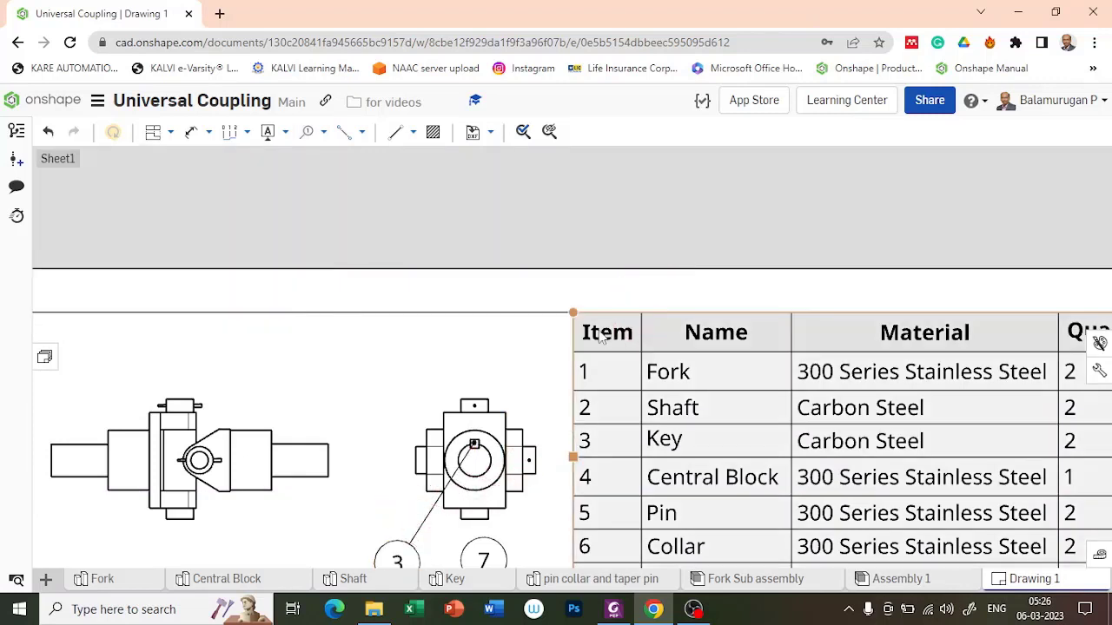
pyautogui.scroll(5, 474, 447)
pyautogui.scroll(2, 486, 433)
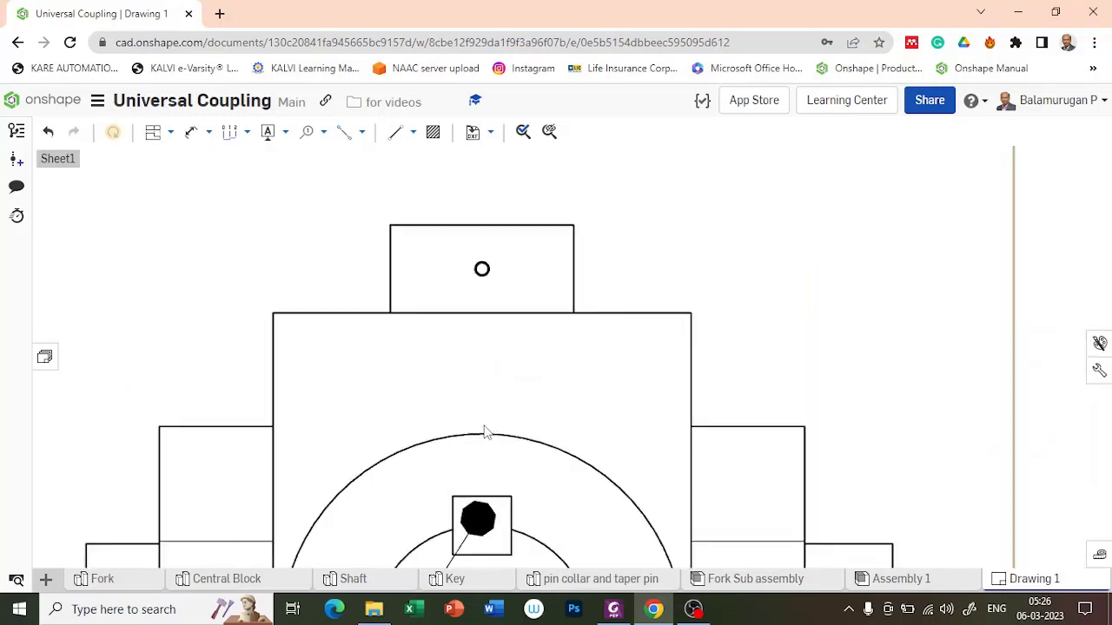
# Undo the oversized callout on the square key in the end view.
pyautogui.scroll(-3, 487, 432)
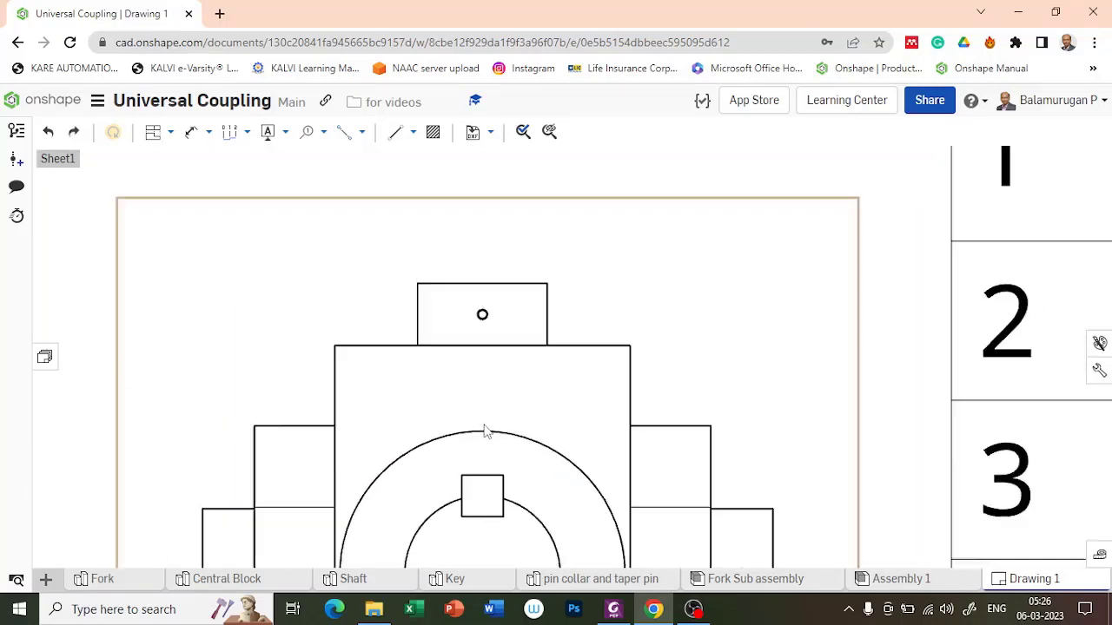
pyautogui.scroll(-5, 582, 349)
pyautogui.scroll(-3, 575, 351)
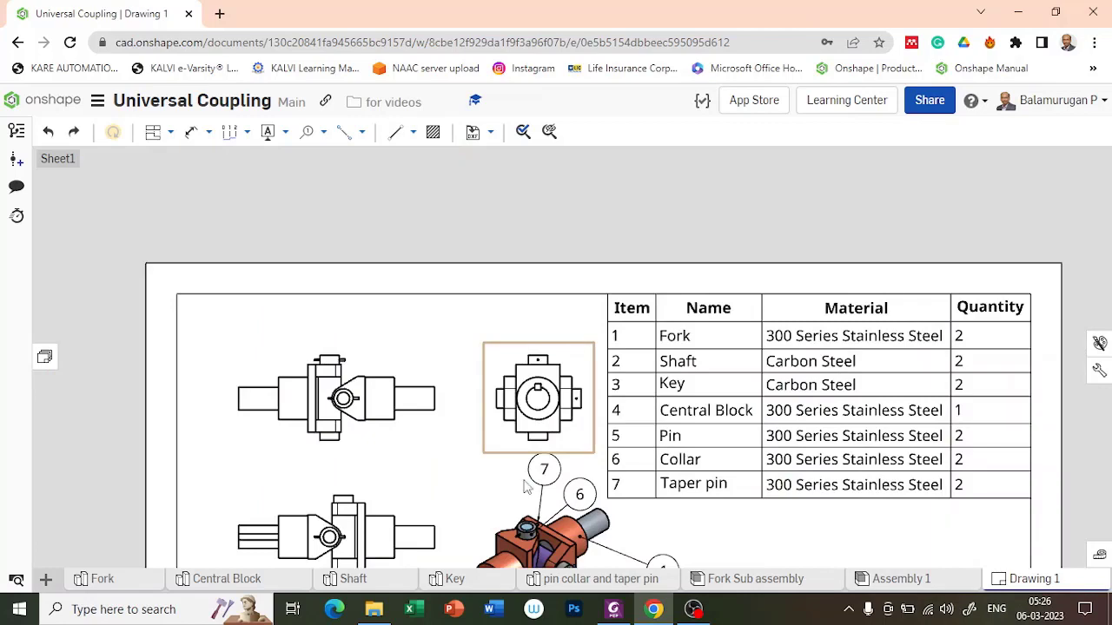
pyautogui.scroll(4, 540, 420)
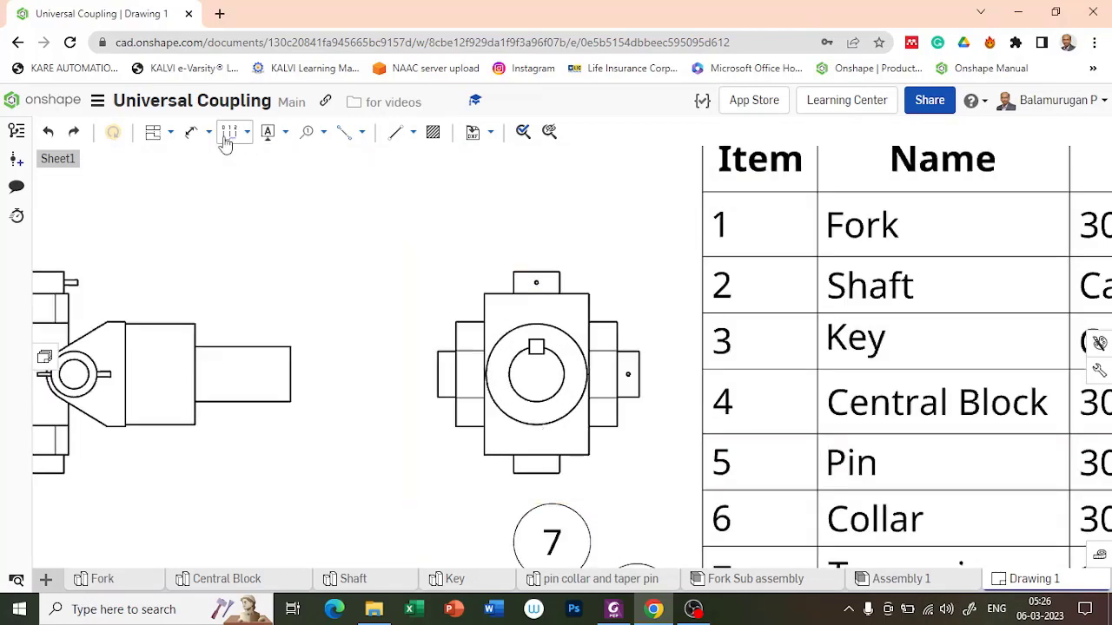
pyautogui.click(268, 132)
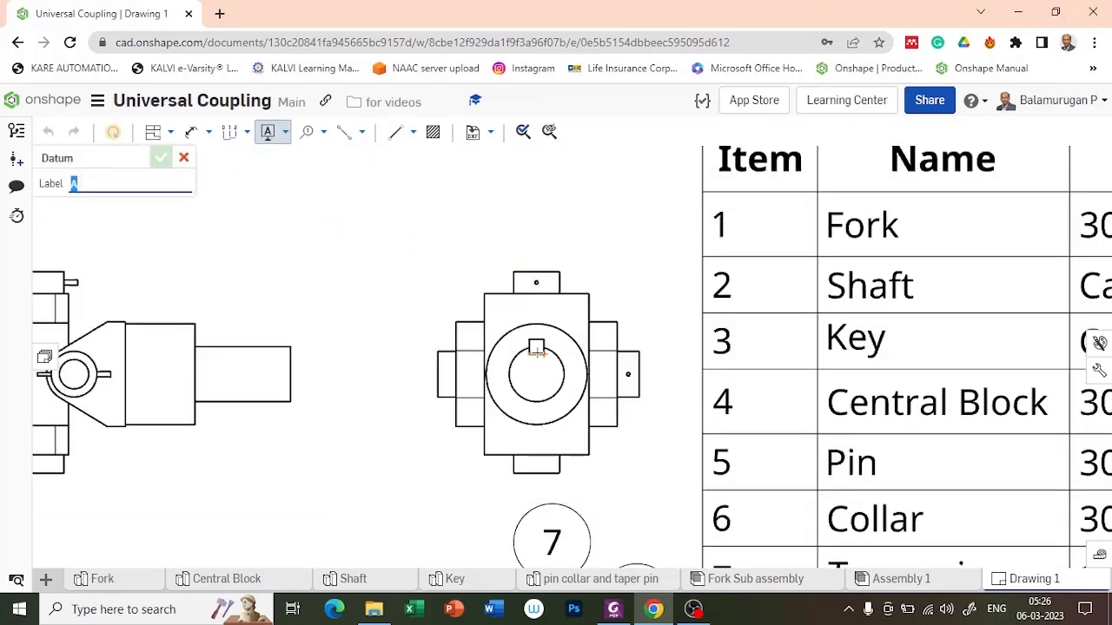
pyautogui.scroll(5, 537, 351)
pyautogui.click(533, 335)
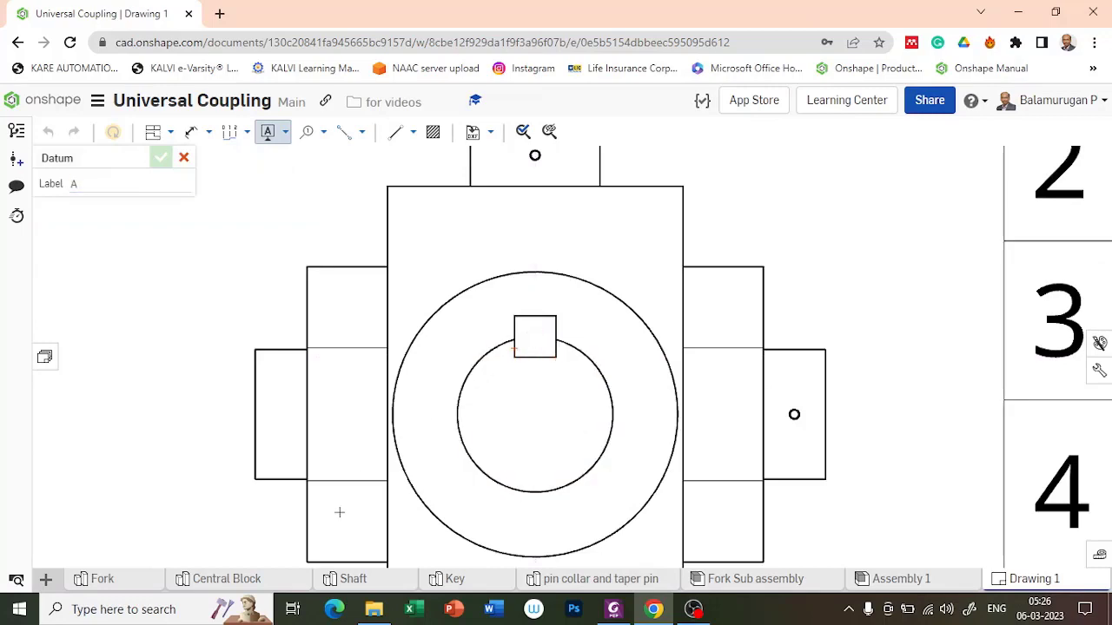
pyautogui.scroll(-6, 373, 486)
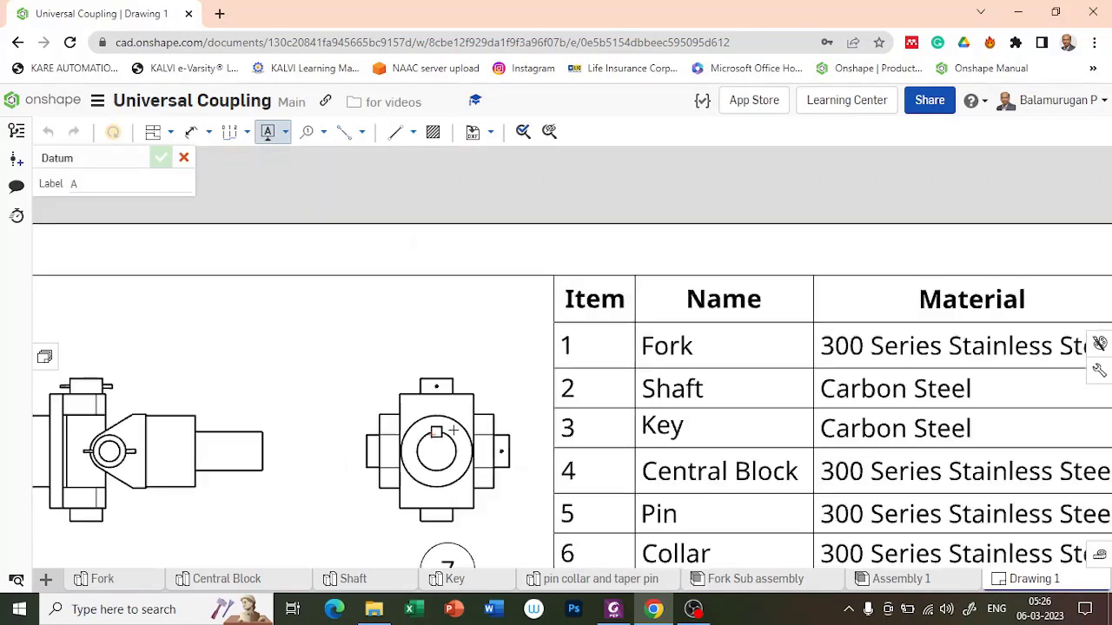
pyautogui.click(286, 135)
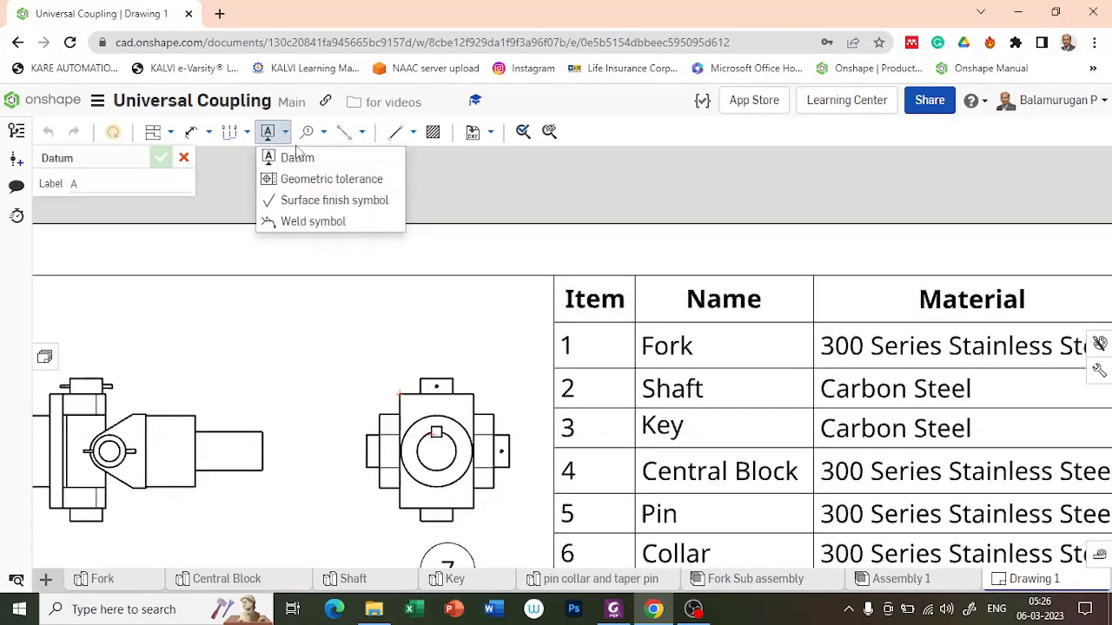
# Add a new item-number callout to the square key in the end view, with its balloon below and left of that view, then end the command.
pyautogui.click(315, 136)
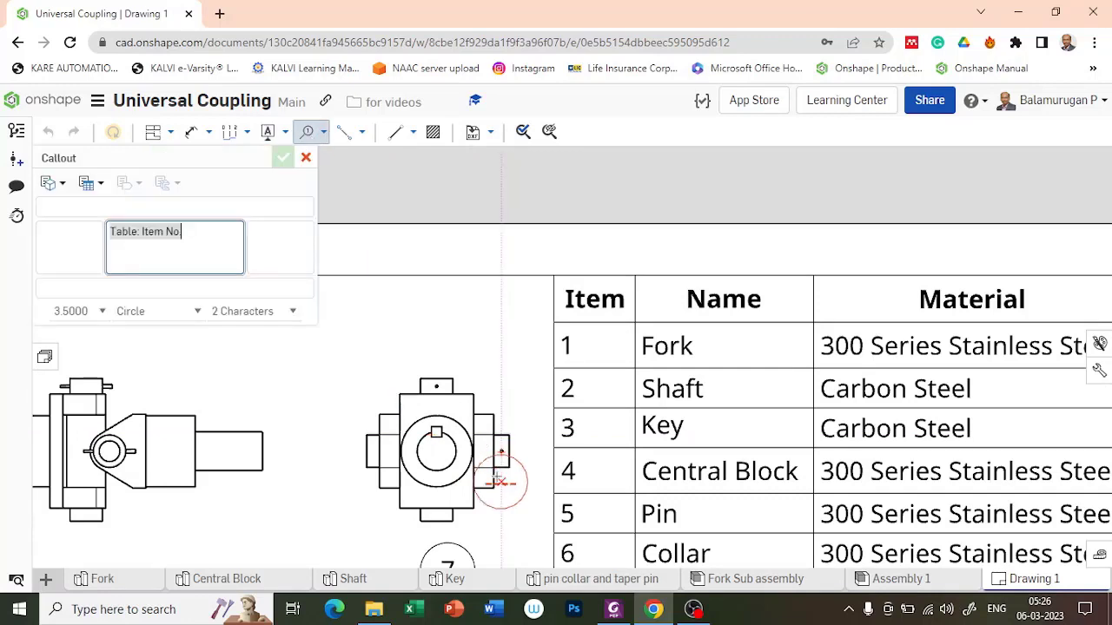
pyautogui.scroll(5, 495, 474)
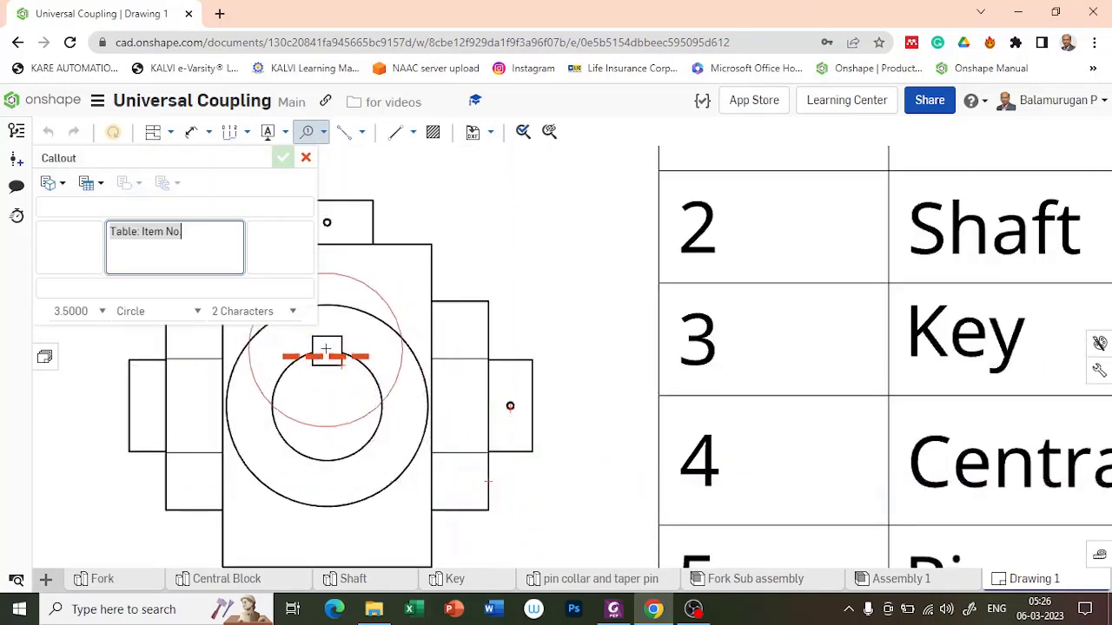
pyautogui.click(341, 376)
pyautogui.scroll(-8, 342, 375)
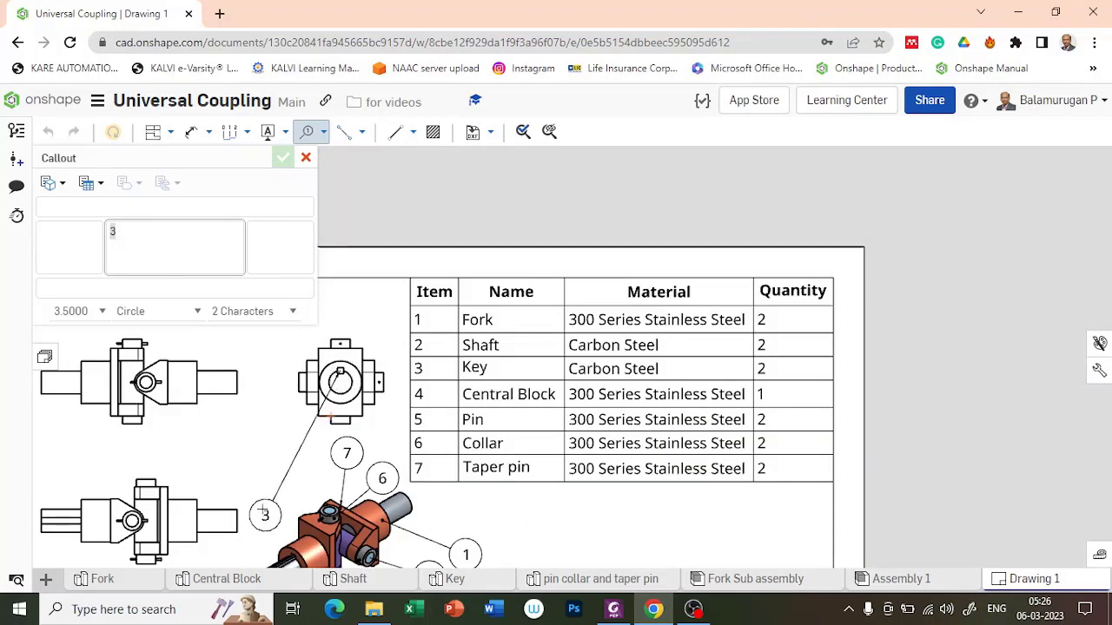
pyautogui.click(291, 479)
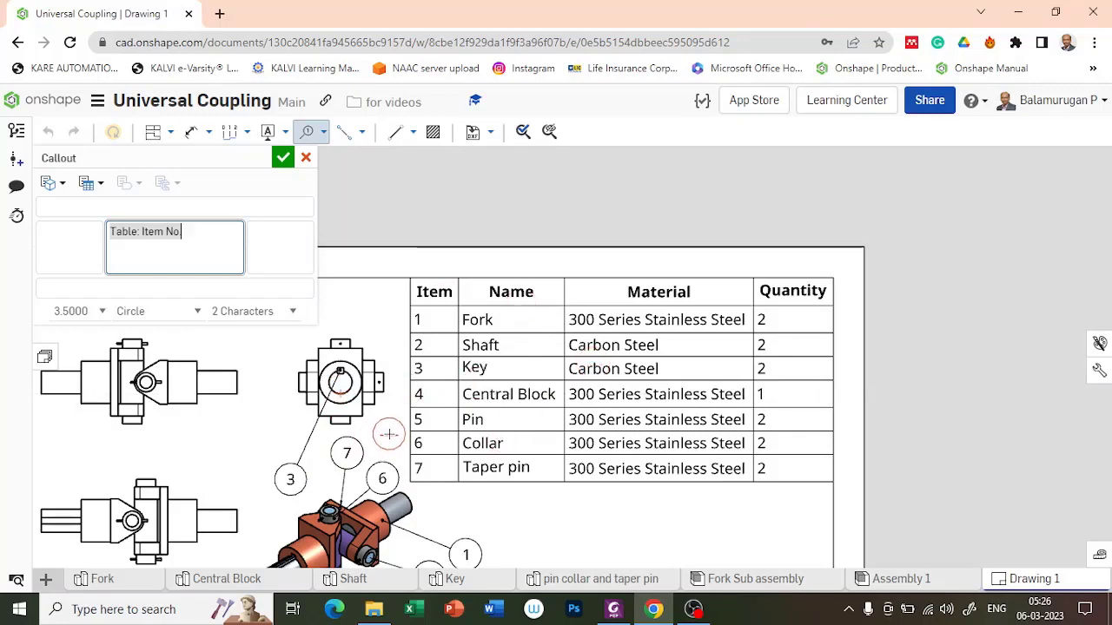
pyautogui.press('Escape')
# Bring the whole sheet into view and show the drawing's list of sheets.
pyautogui.scroll(-3, 469, 315)
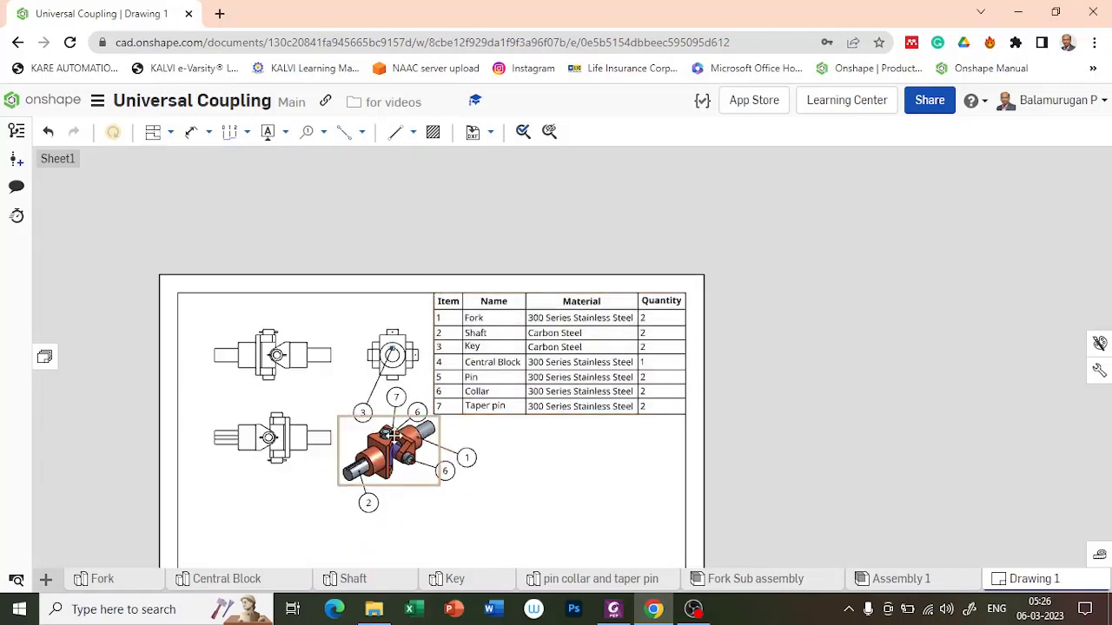
pyautogui.moveTo(543, 481); pyautogui.dragTo(639, 379, button='middle')
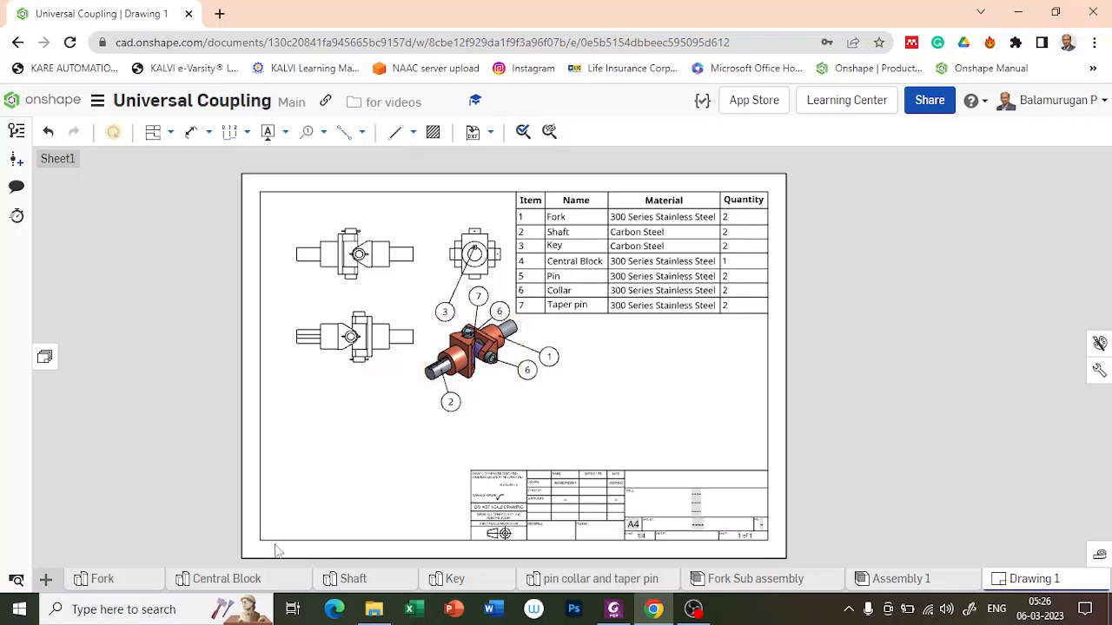
pyautogui.click(45, 358)
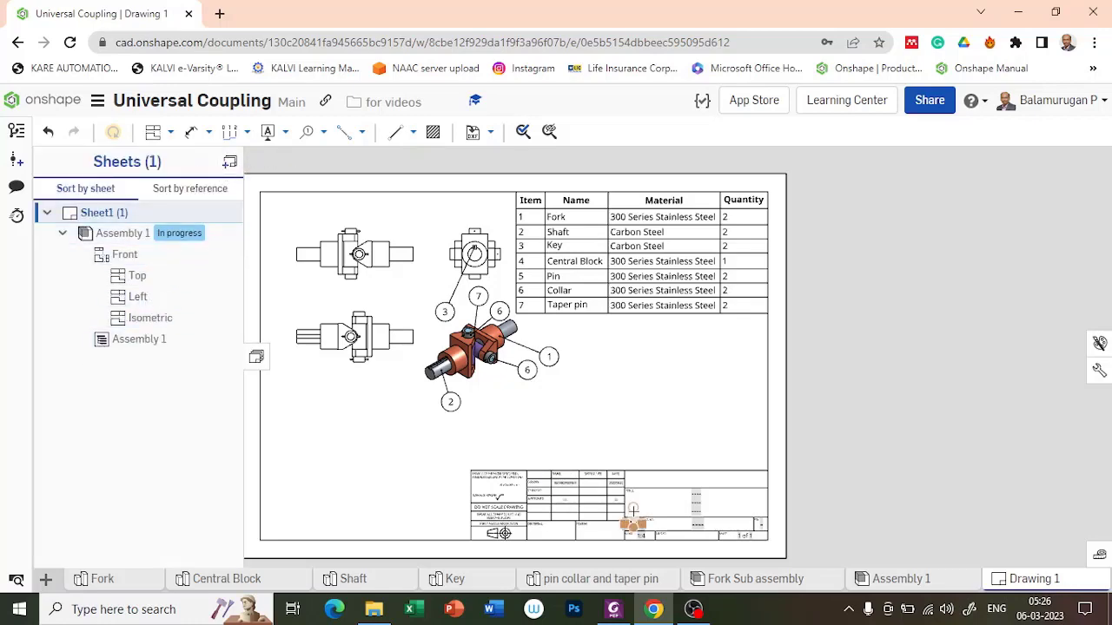
# Replace the lowest placeholder line of the title block's Title field with the text "Universal Coupling".
pyautogui.scroll(5, 718, 502)
pyautogui.scroll(-4, 717, 502)
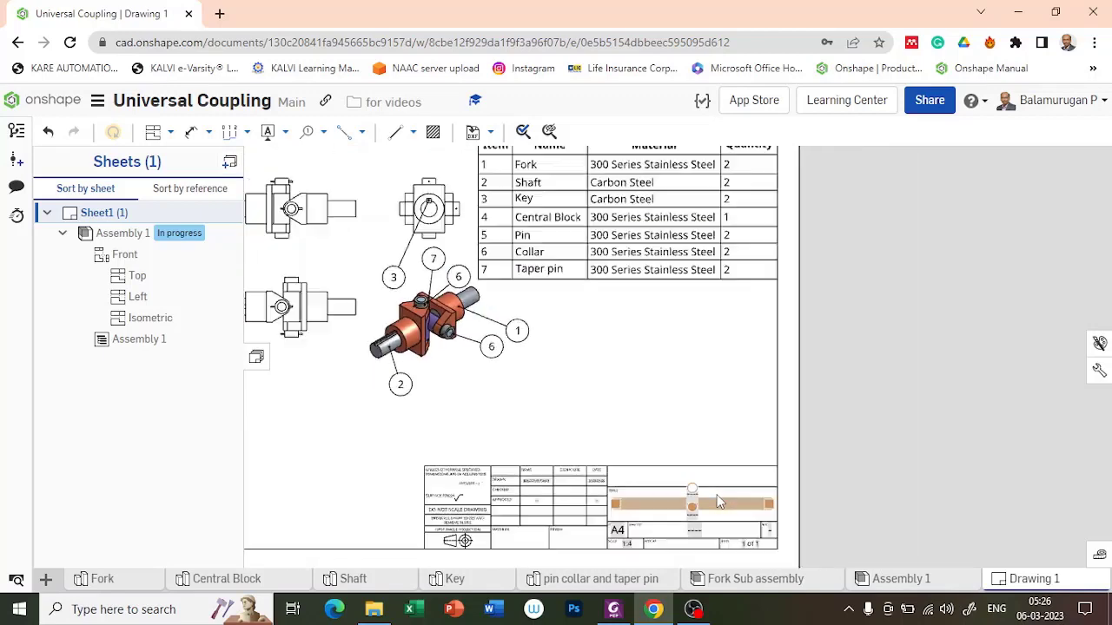
pyautogui.scroll(5, 717, 502)
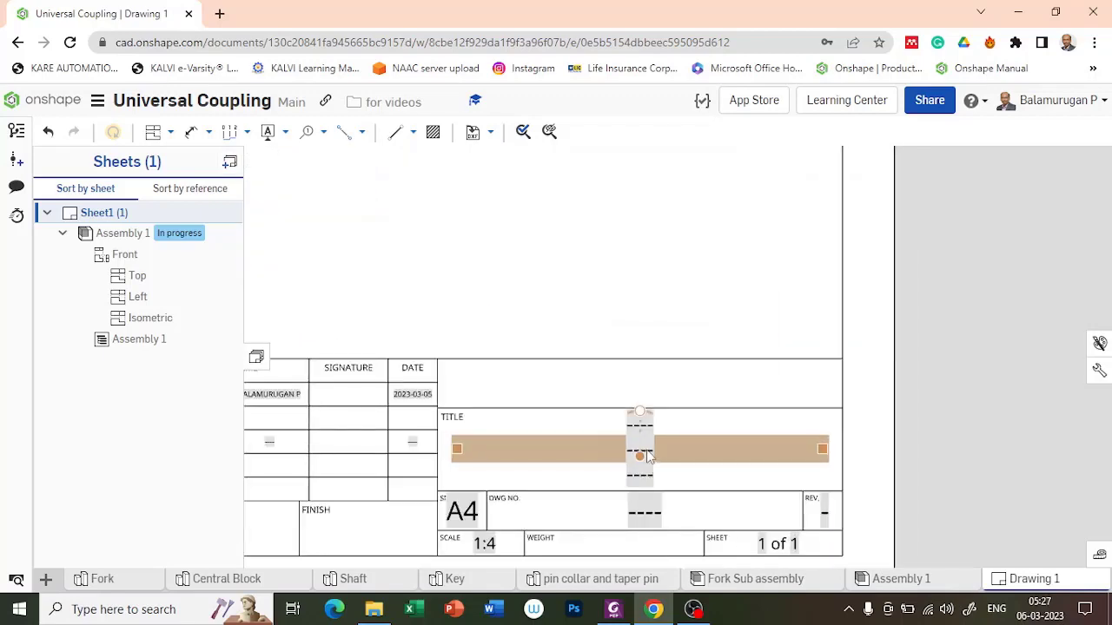
pyautogui.doubleClick(645, 455)
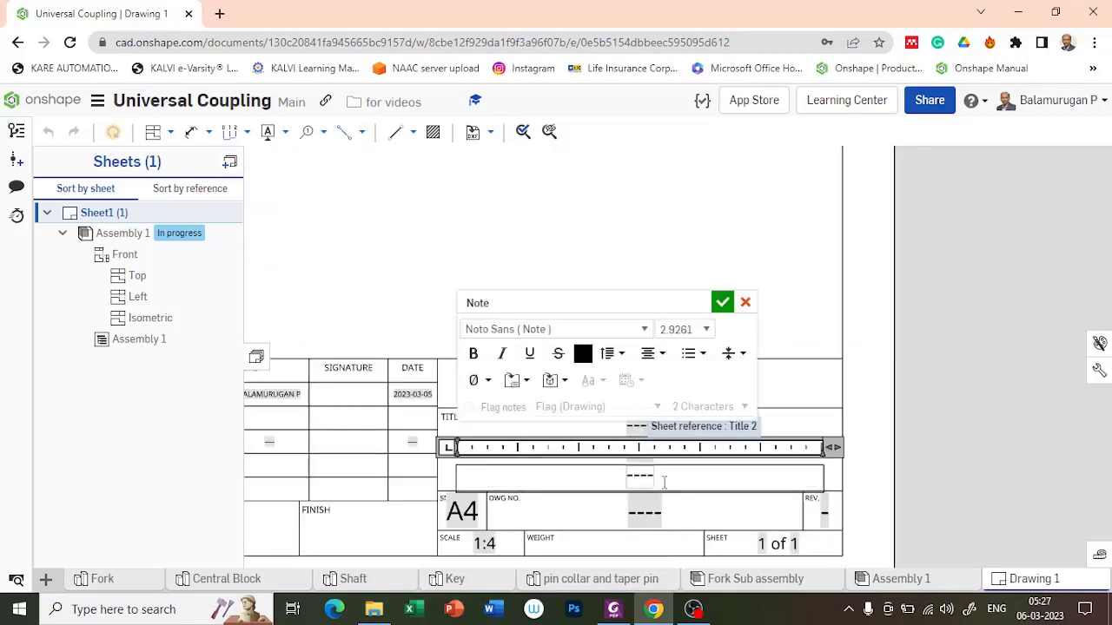
pyautogui.press('BackSpace')
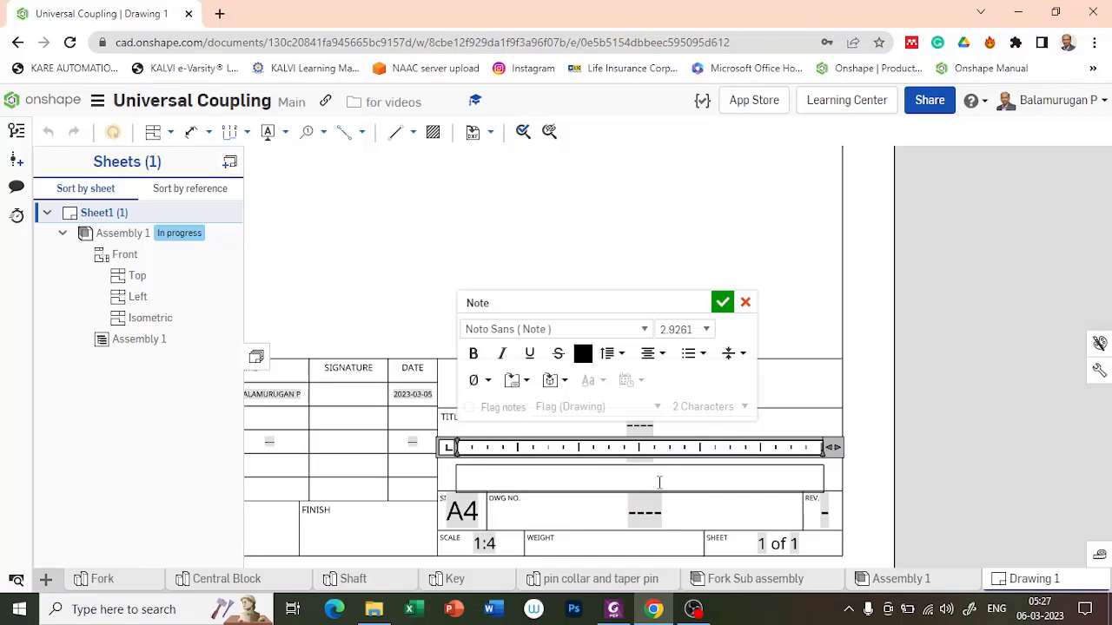
pyautogui.write('Universal')
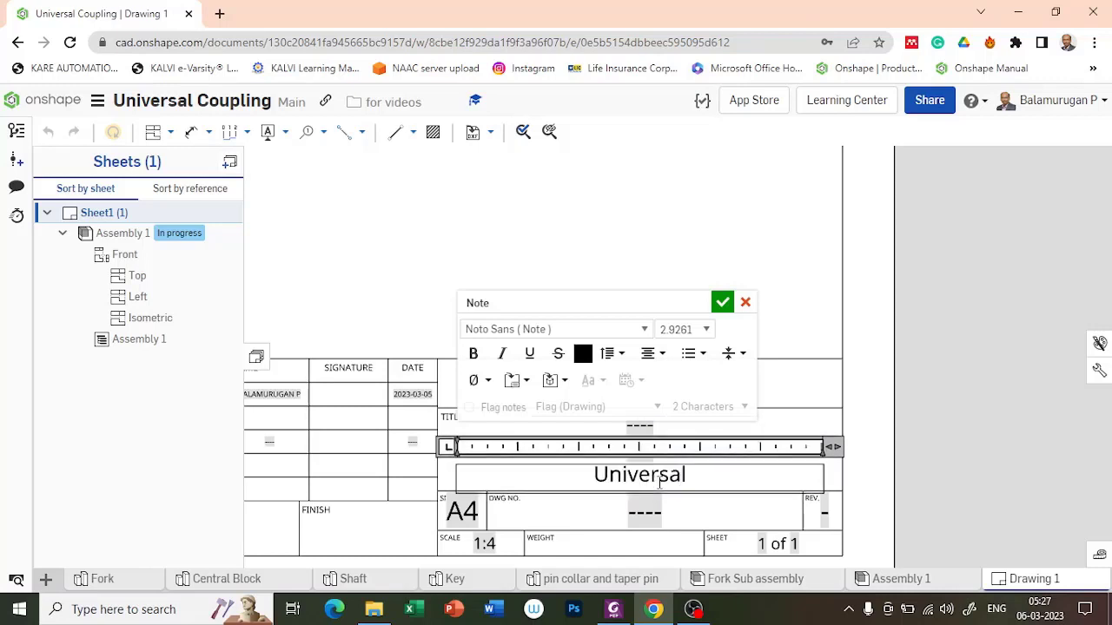
pyautogui.write(' Coupling')
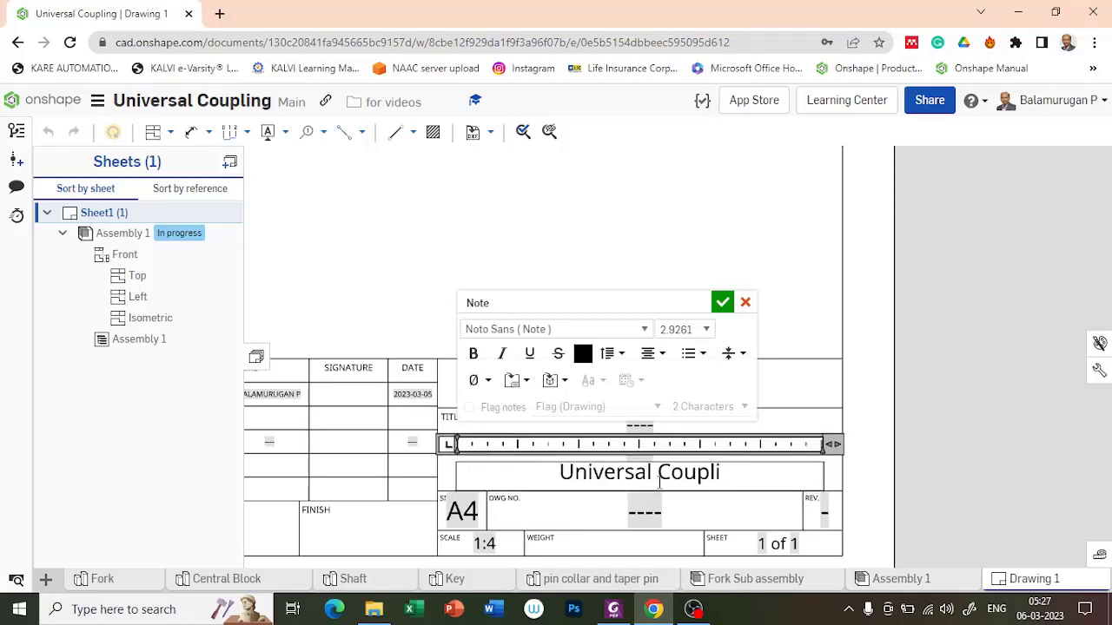
pyautogui.click(723, 303)
pyautogui.scroll(-2, 735, 304)
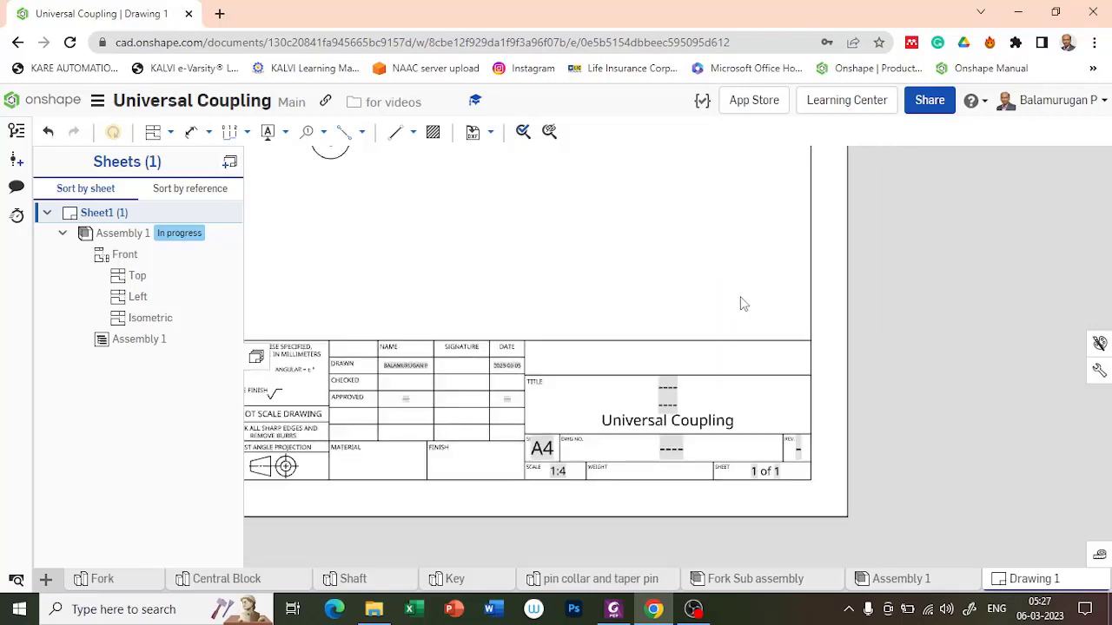
pyautogui.scroll(-1, 743, 304)
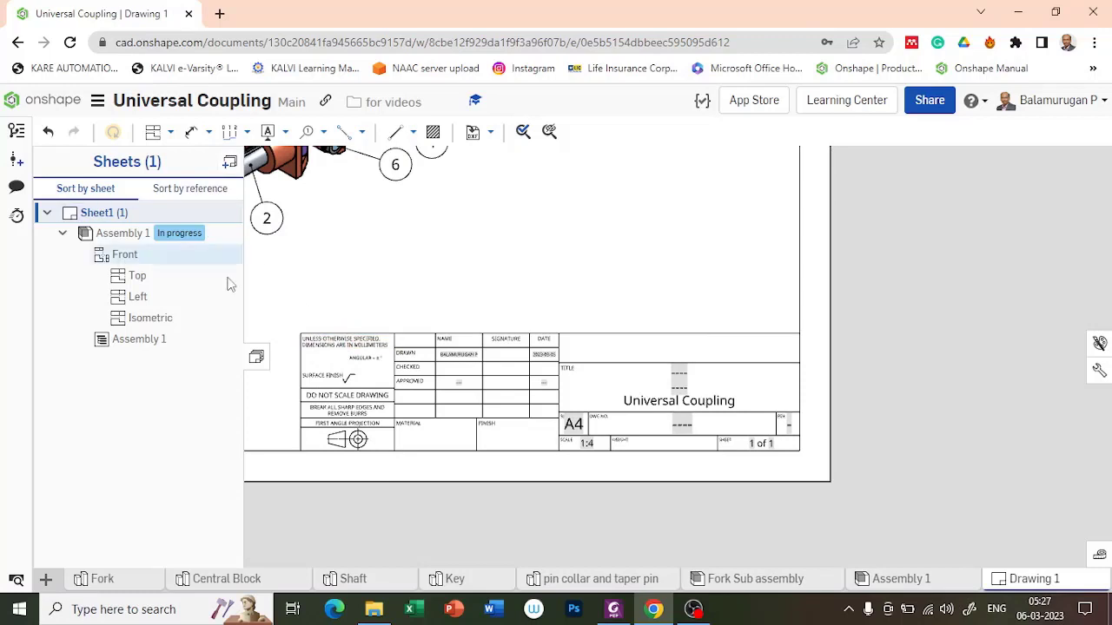
# Add a second sheet to the drawing and start inserting a view of the Fork part on it.
pyautogui.click(229, 165)
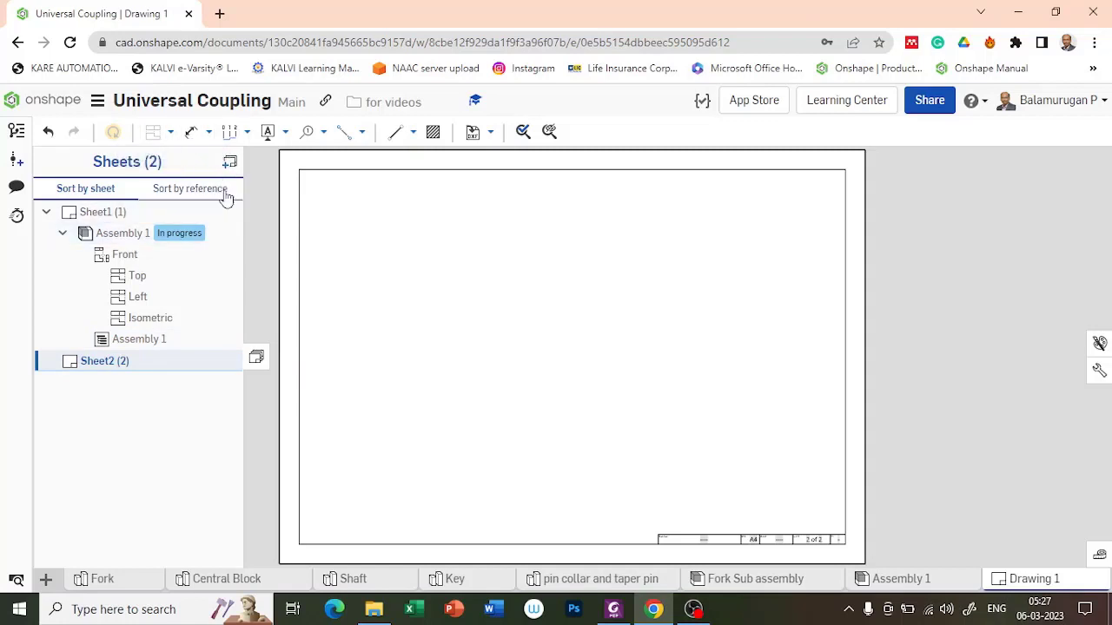
pyautogui.click(171, 133)
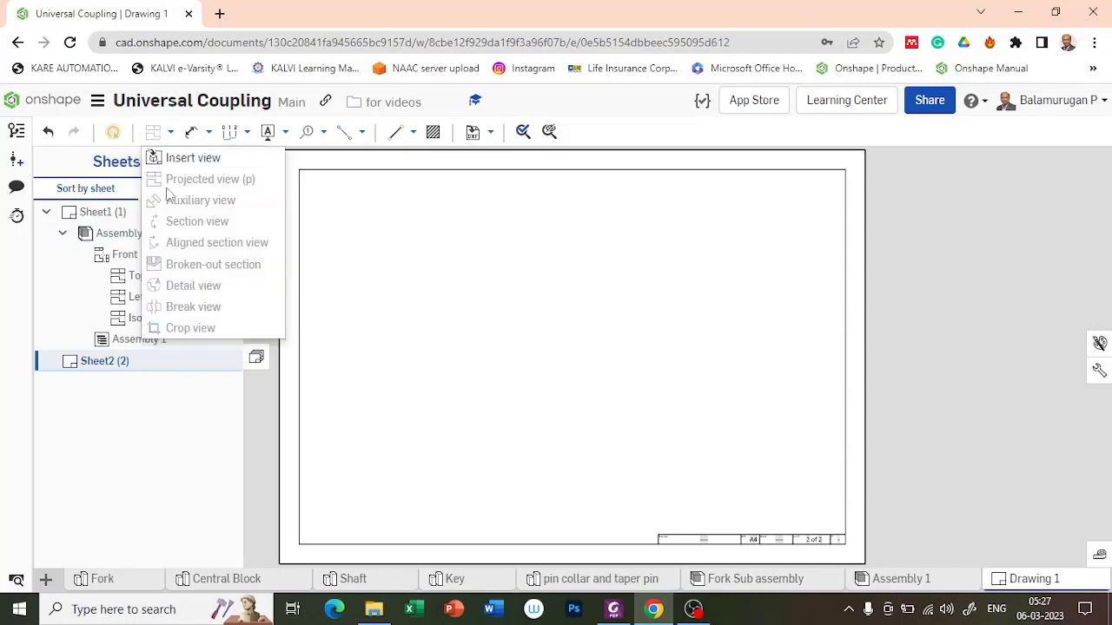
pyautogui.click(199, 159)
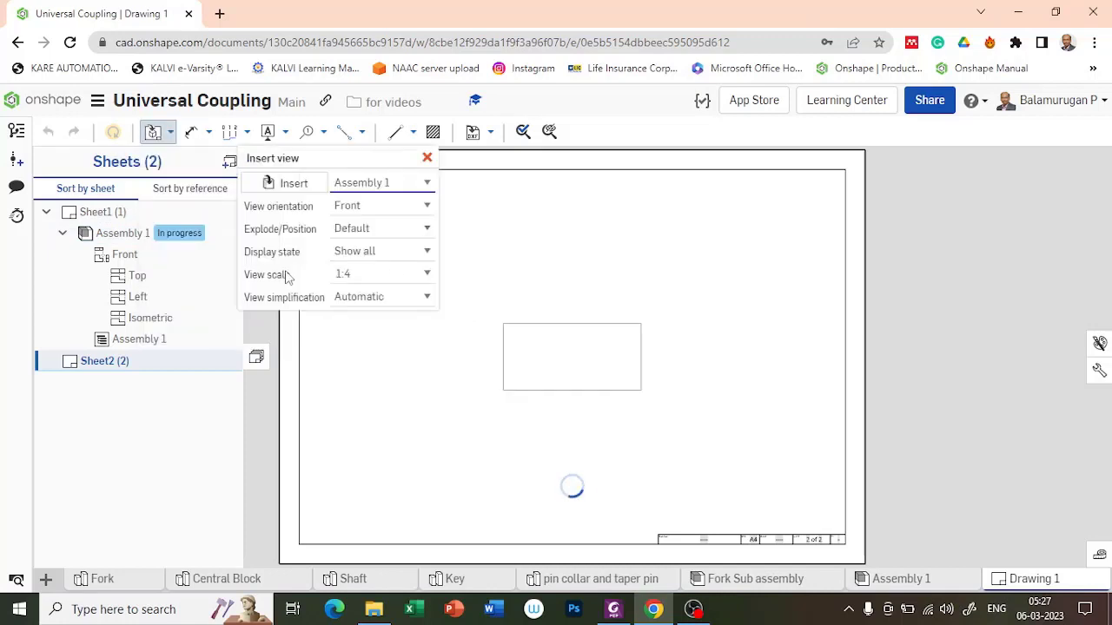
pyautogui.click(298, 187)
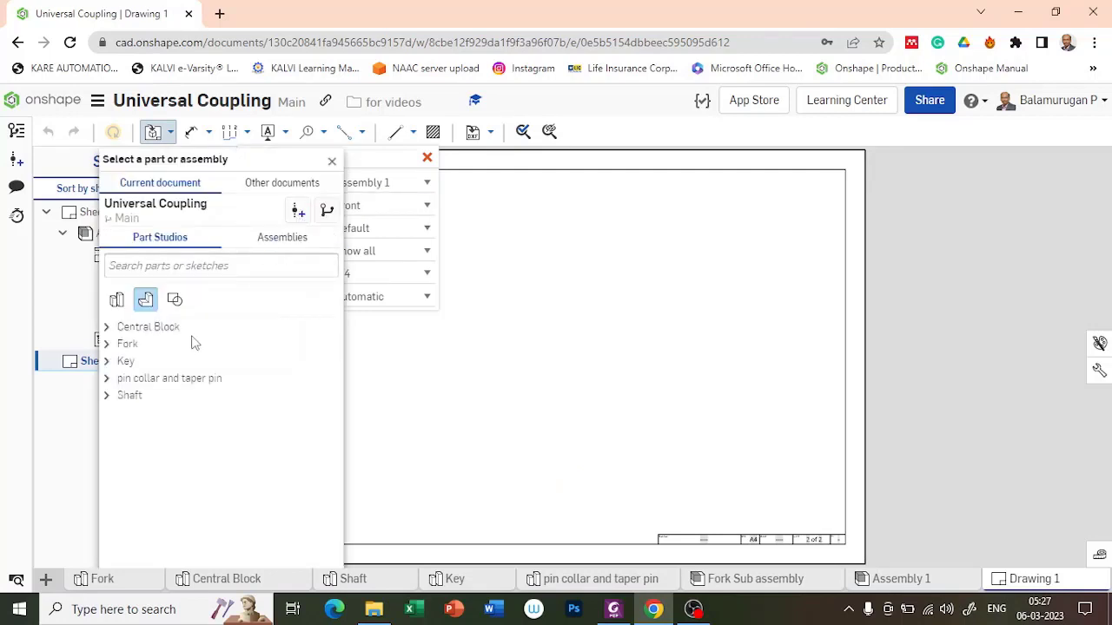
pyautogui.click(107, 345)
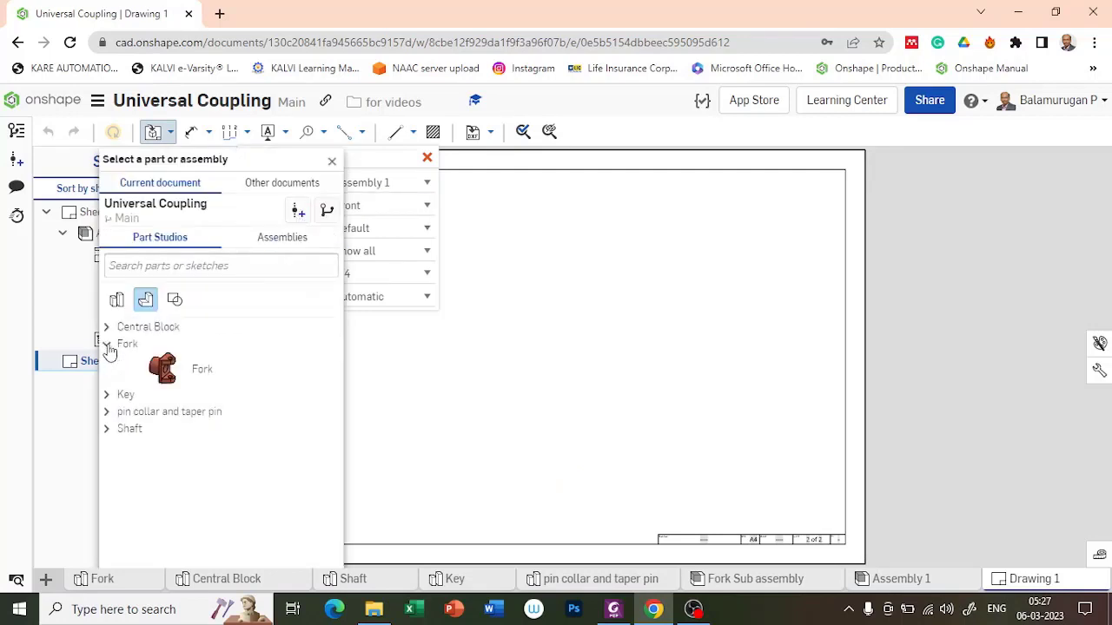
pyautogui.click(194, 372)
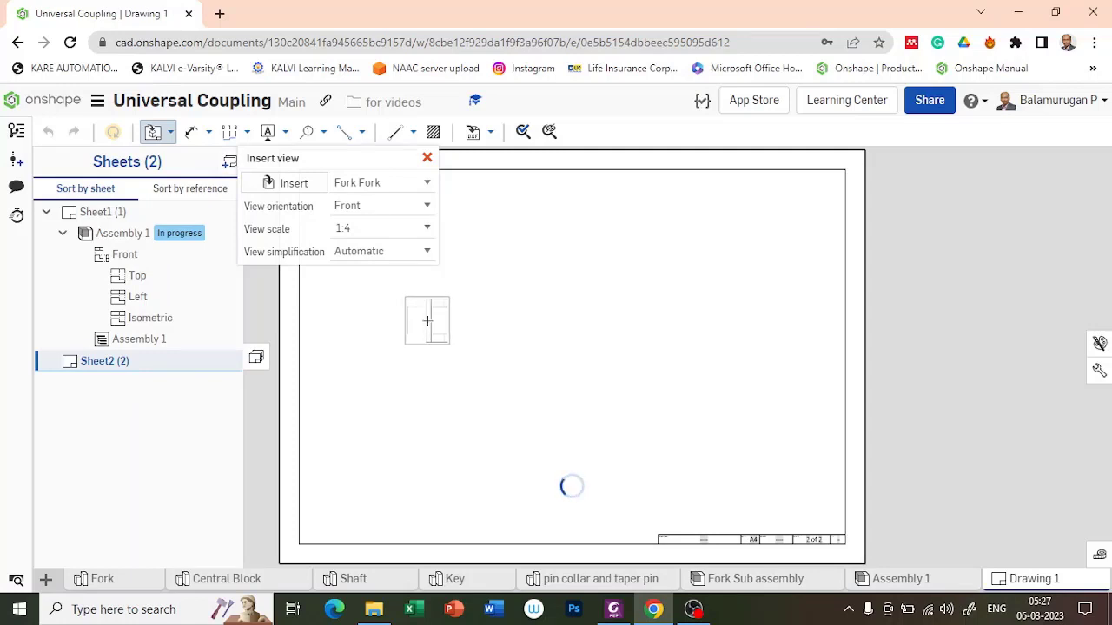
# Set the fork view to scale 1:2 and Top orientation, and place it near the left border of the second sheet, slightly above mid-height.
pyautogui.click(423, 228)
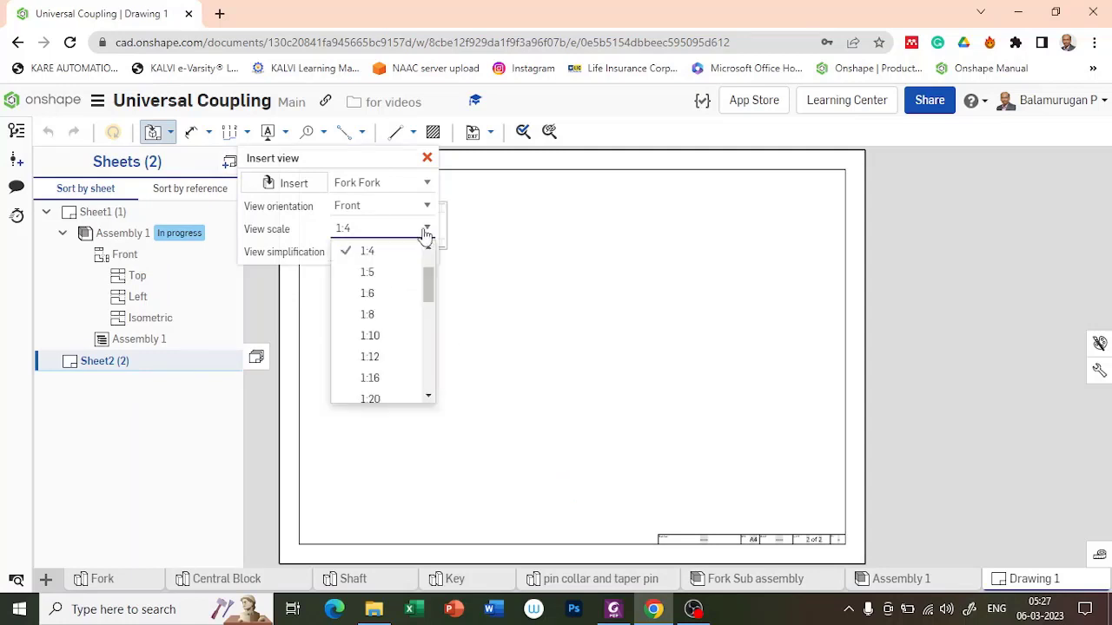
pyautogui.scroll(1, 399, 278)
pyautogui.click(382, 273)
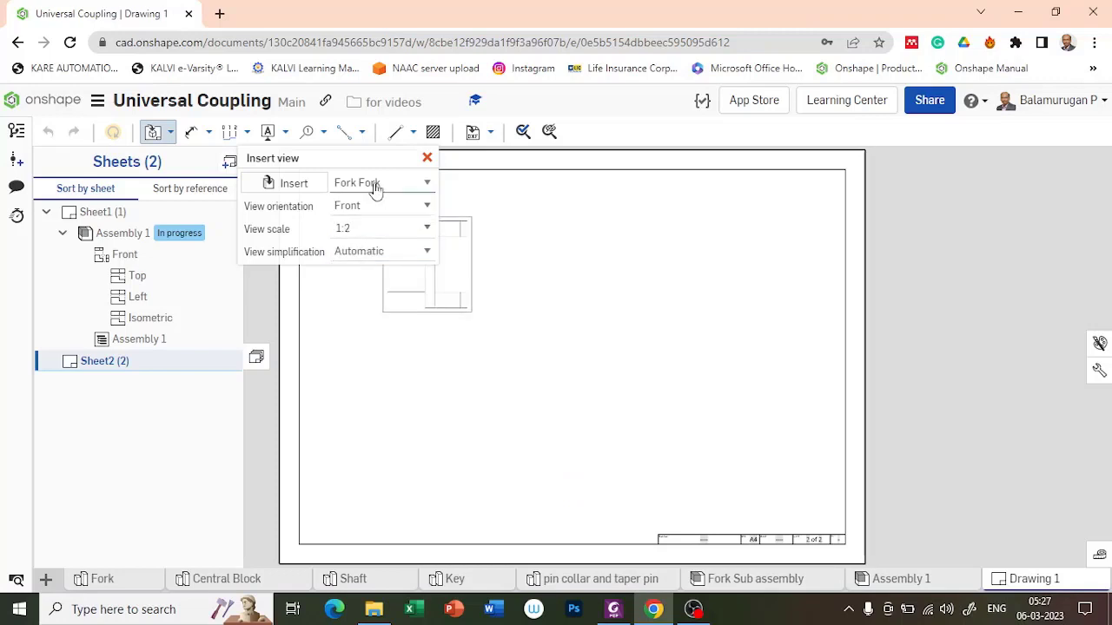
pyautogui.moveTo(369, 161); pyautogui.dragTo(246, 372)
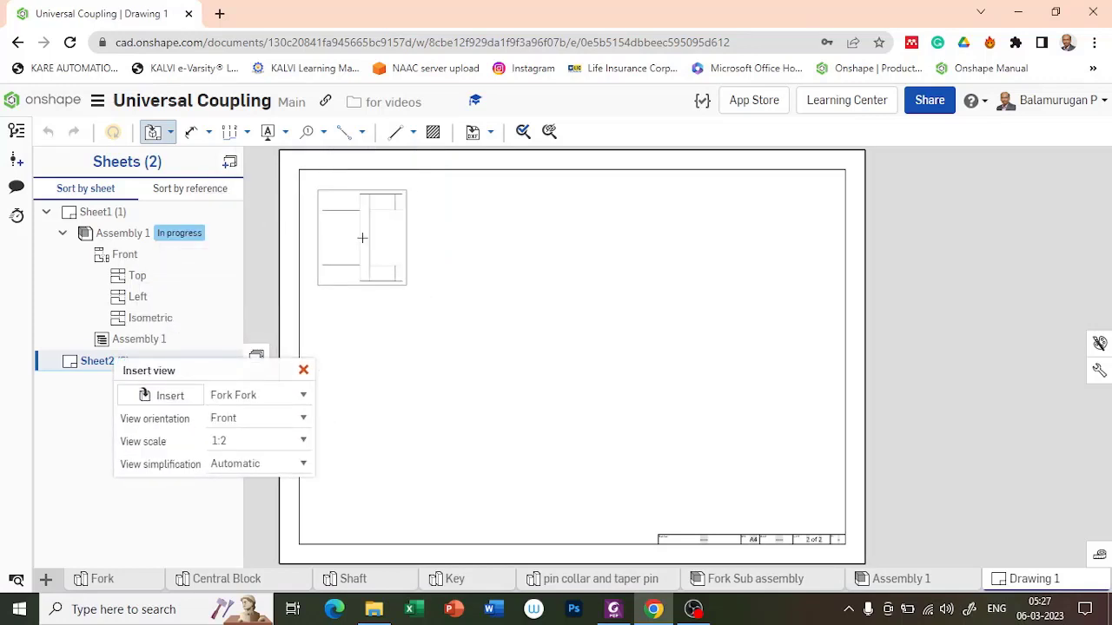
pyautogui.click(298, 420)
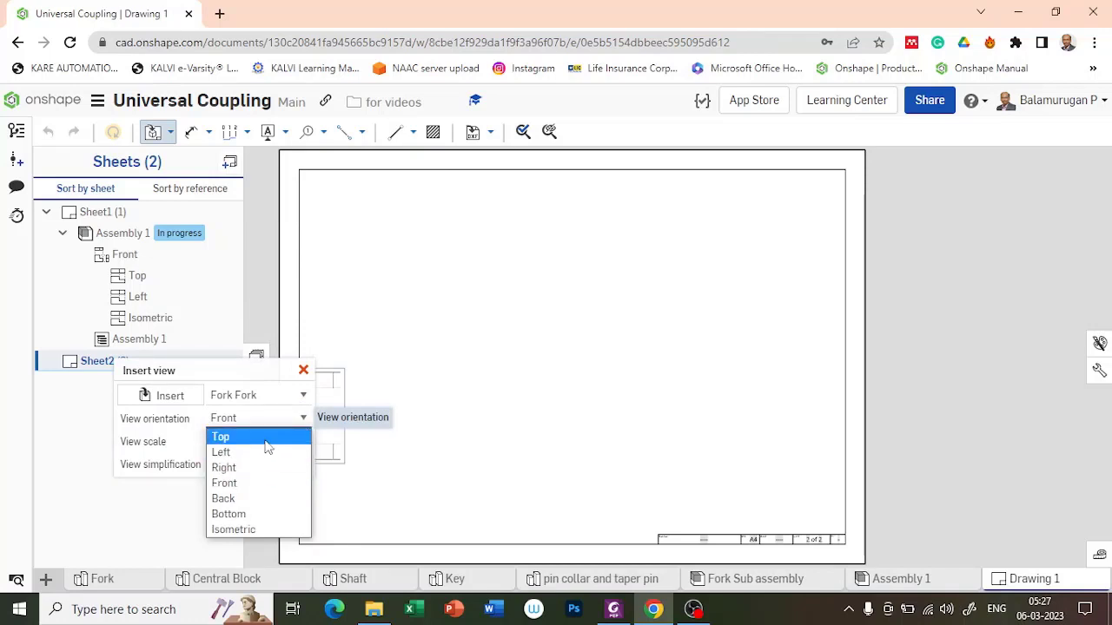
pyautogui.click(266, 440)
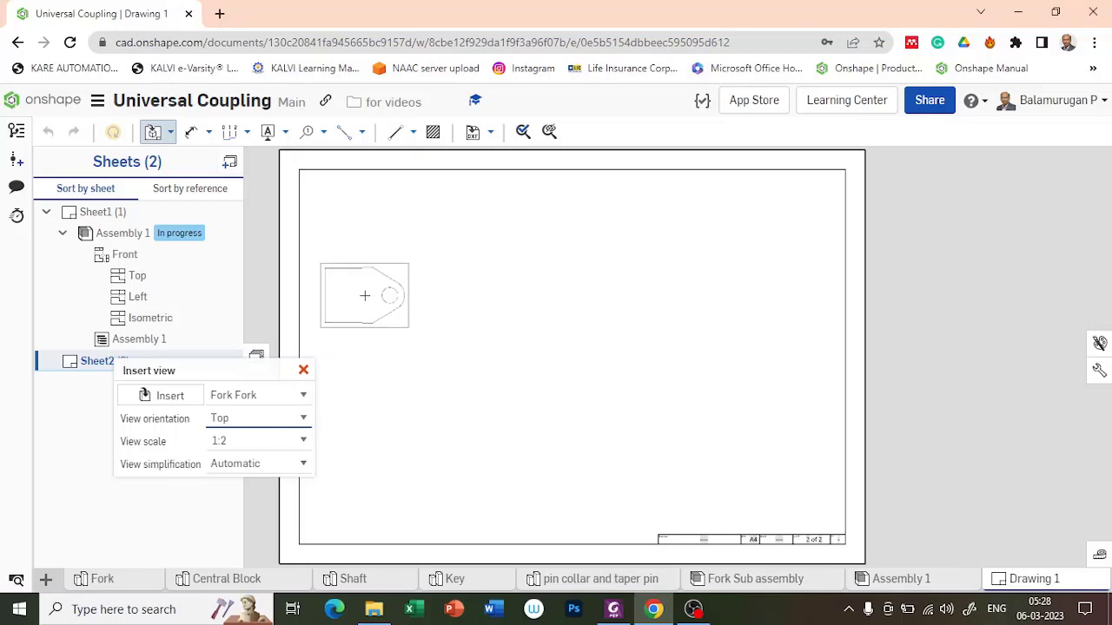
pyautogui.click(365, 296)
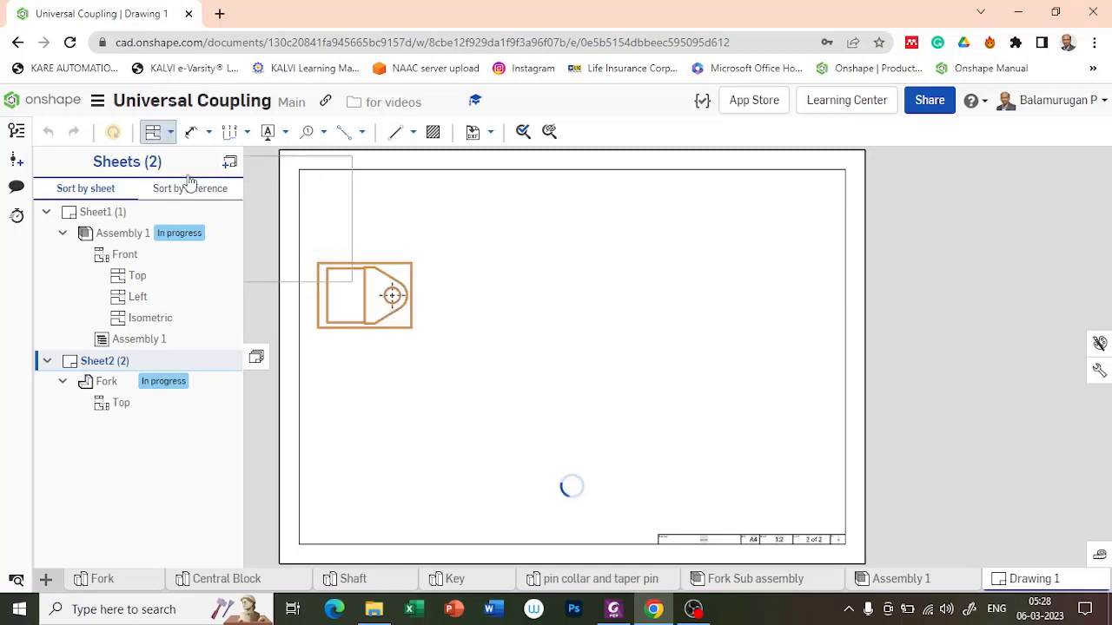
# Create a horizontal section view of the Fork's top view through the hole centre and place it directly above that view.
pyautogui.click(171, 133)
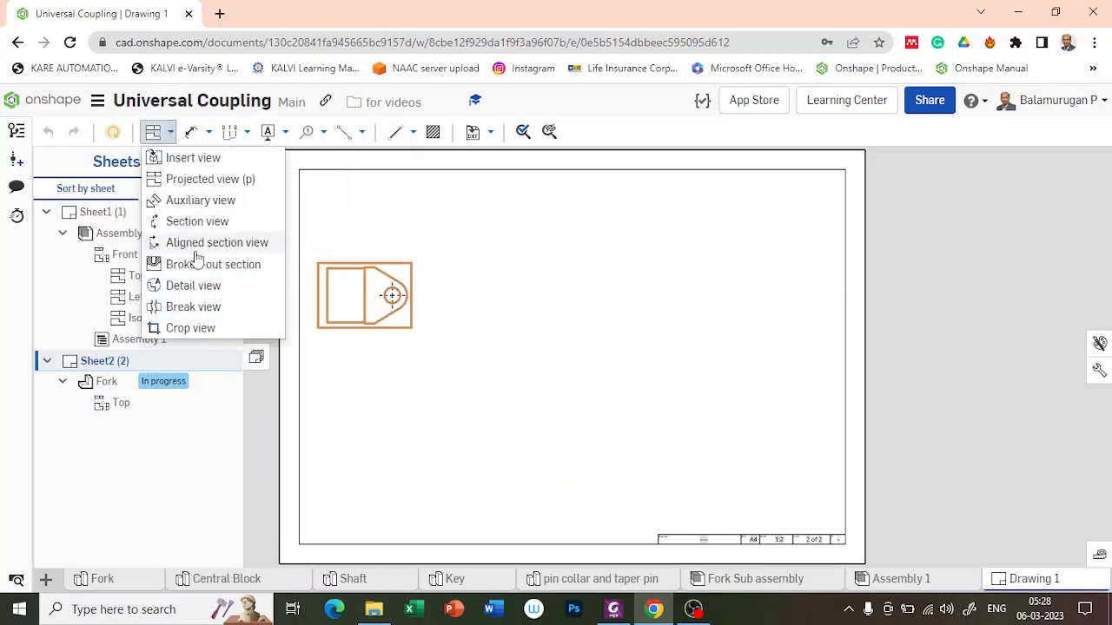
pyautogui.click(200, 222)
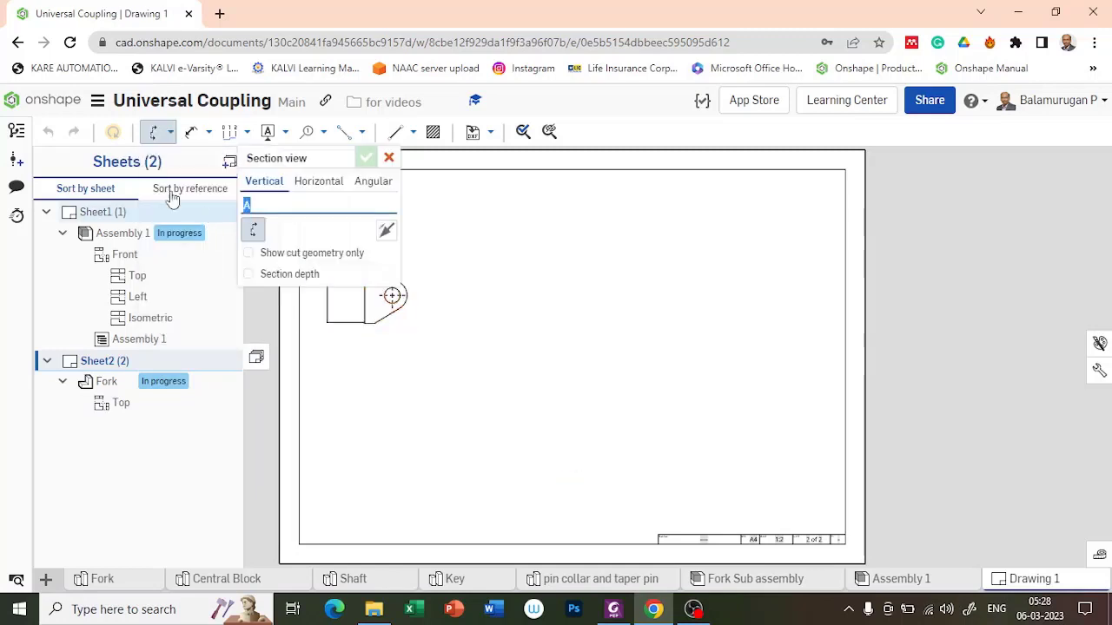
pyautogui.click(335, 182)
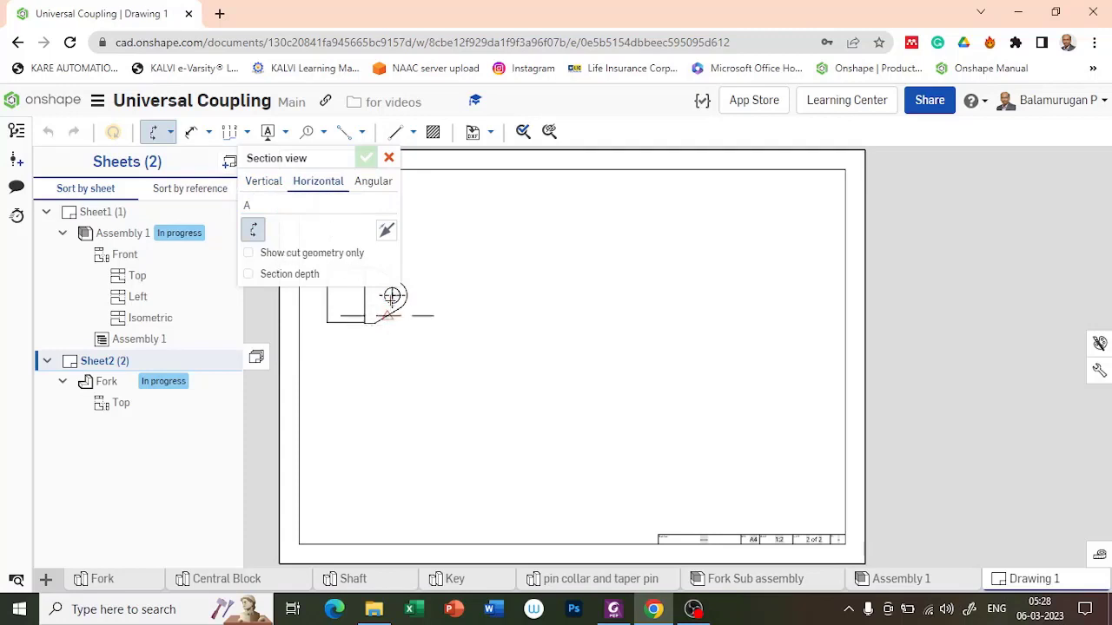
pyautogui.scroll(2, 393, 295)
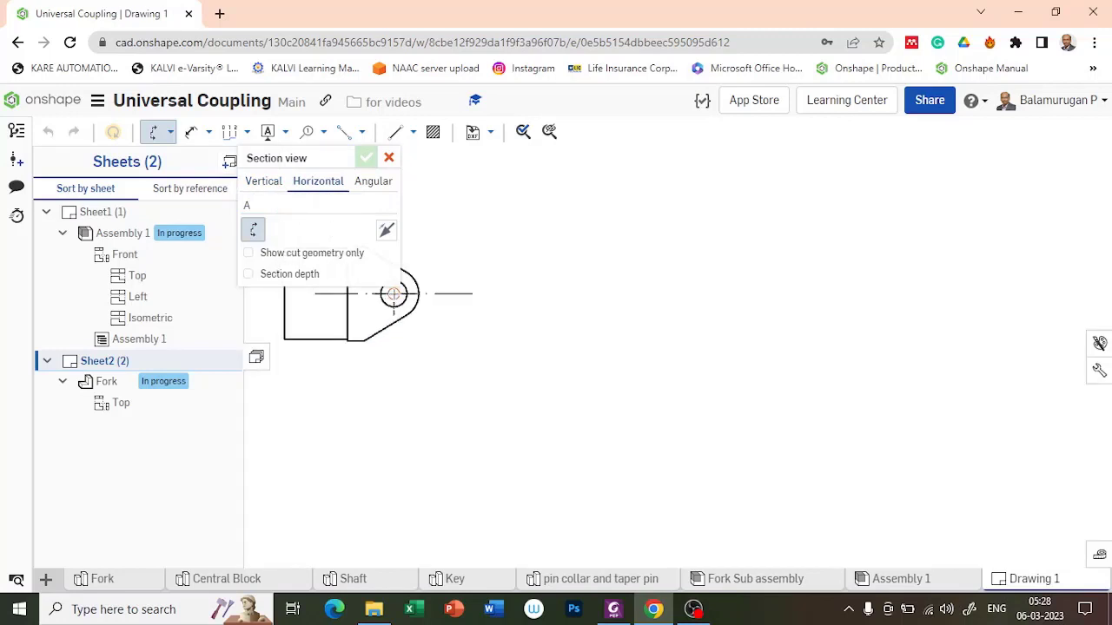
pyautogui.click(394, 295)
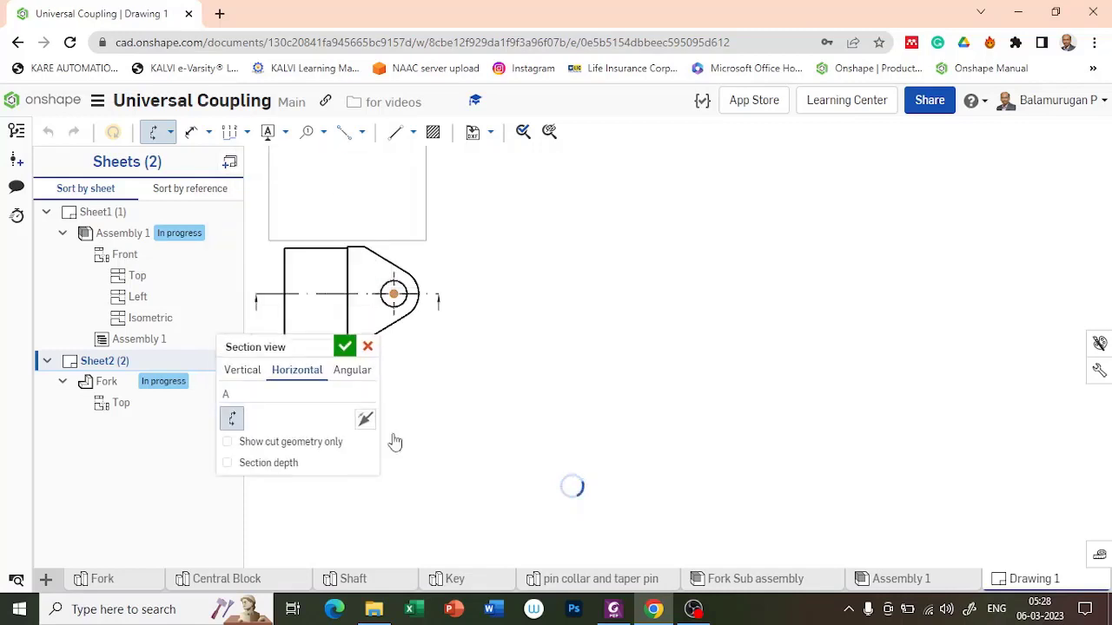
pyautogui.moveTo(393, 438); pyautogui.dragTo(480, 467)
pyautogui.moveTo(582, 276)
pyautogui.mouseDown(button='middle')
pyautogui.moveTo(600, 344)
pyautogui.moveTo(588, 390)
pyautogui.mouseUp(button='middle')
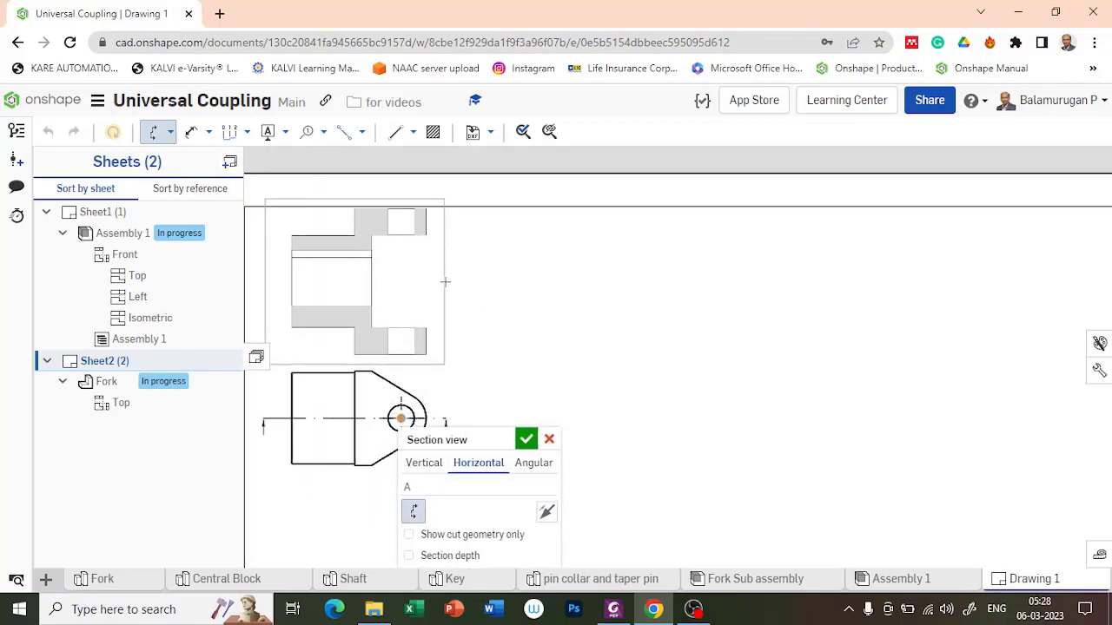
pyautogui.click(437, 290)
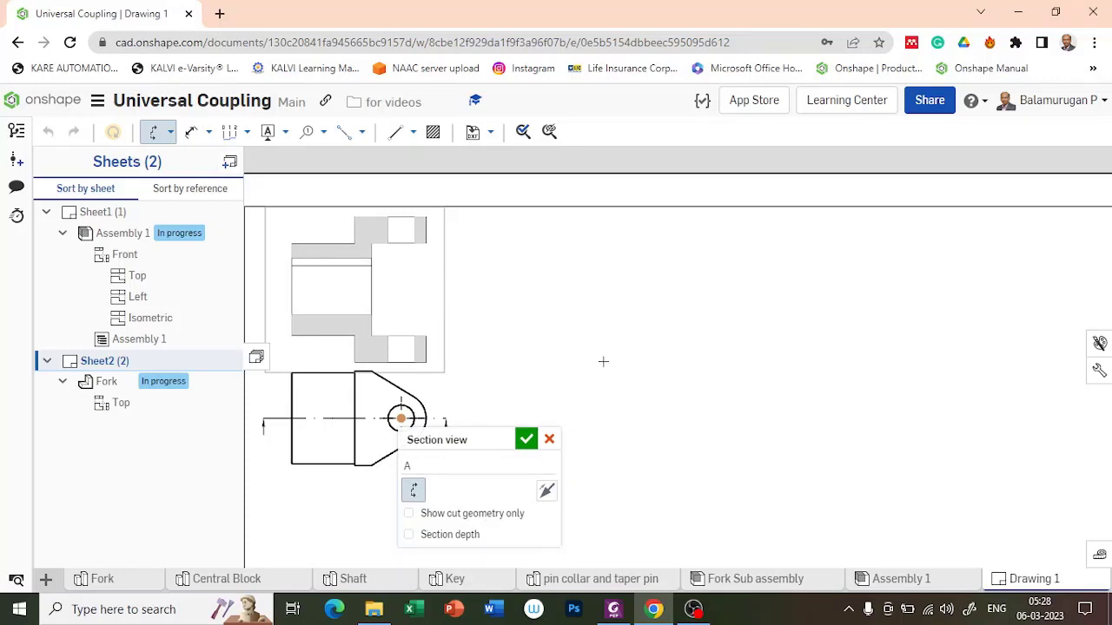
pyautogui.scroll(-3, 606, 368)
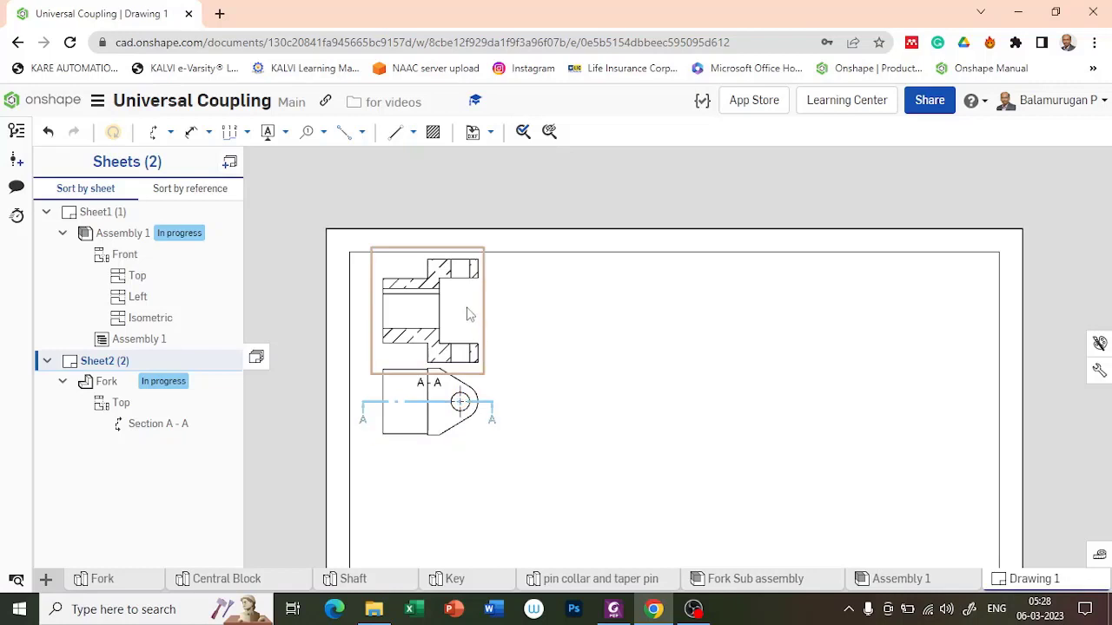
# Set the drawing's hatch pattern for views and regions to the ANSI standard.
pyautogui.scroll(3, 467, 315)
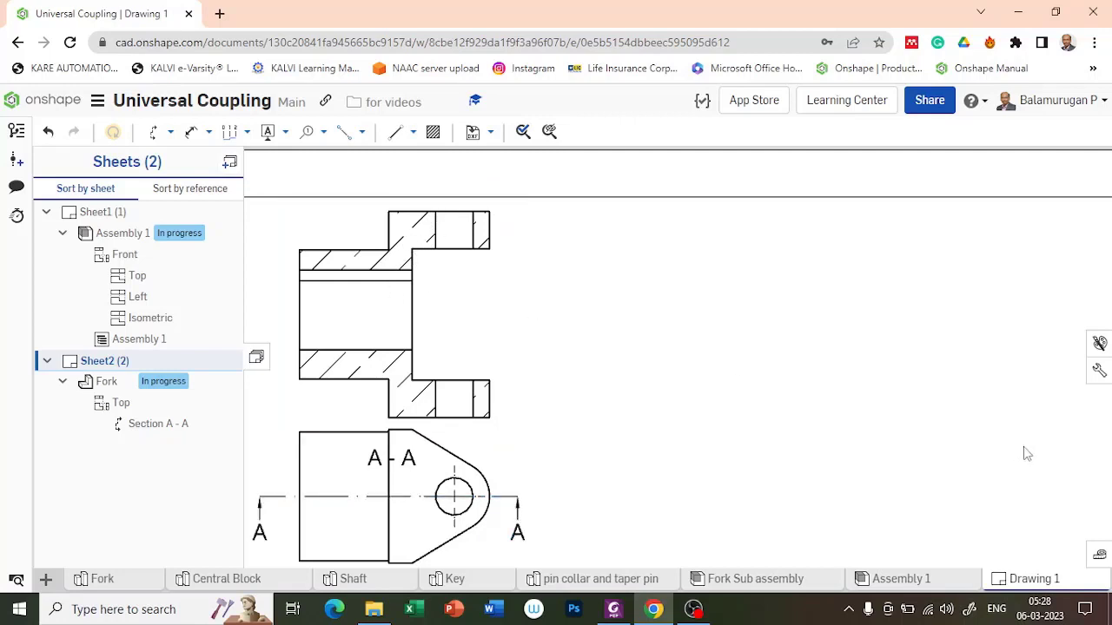
pyautogui.click(1100, 371)
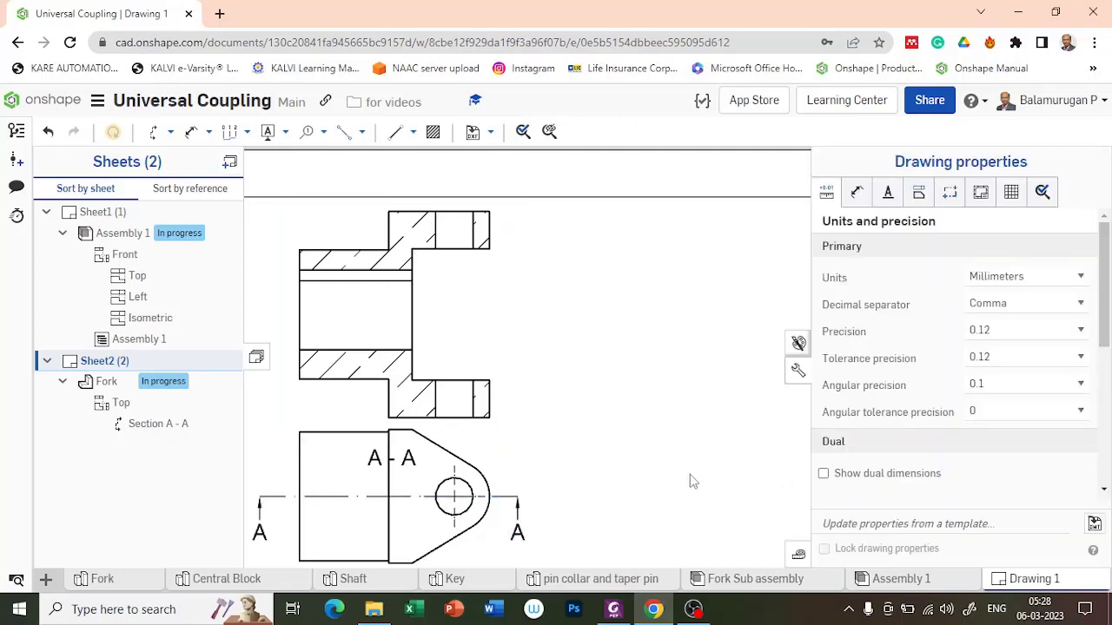
pyautogui.click(919, 193)
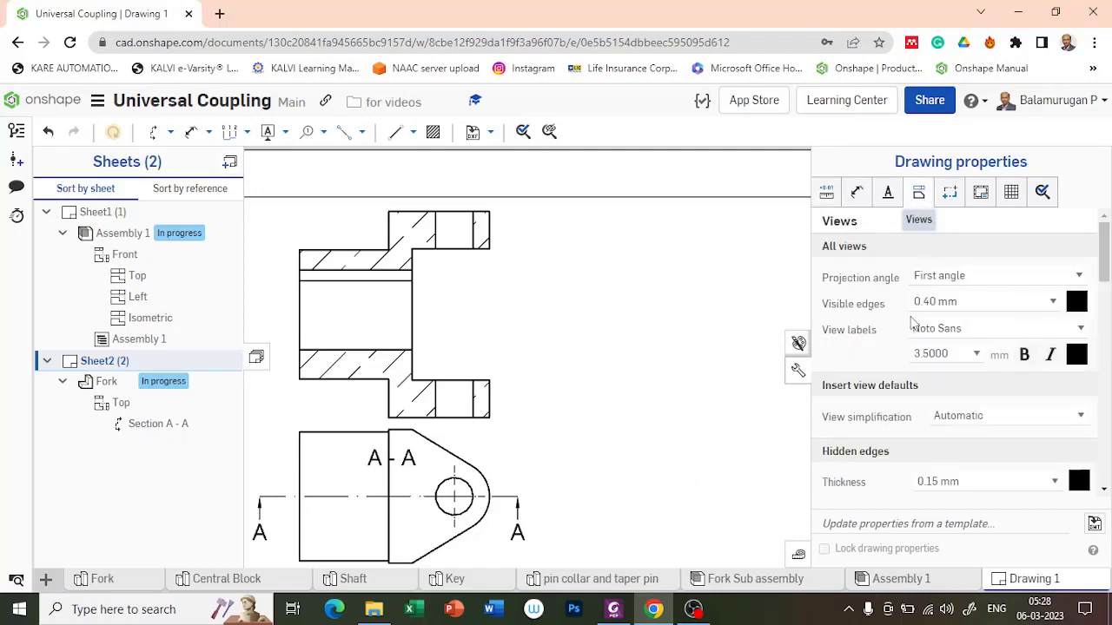
pyautogui.scroll(-10, 980, 436)
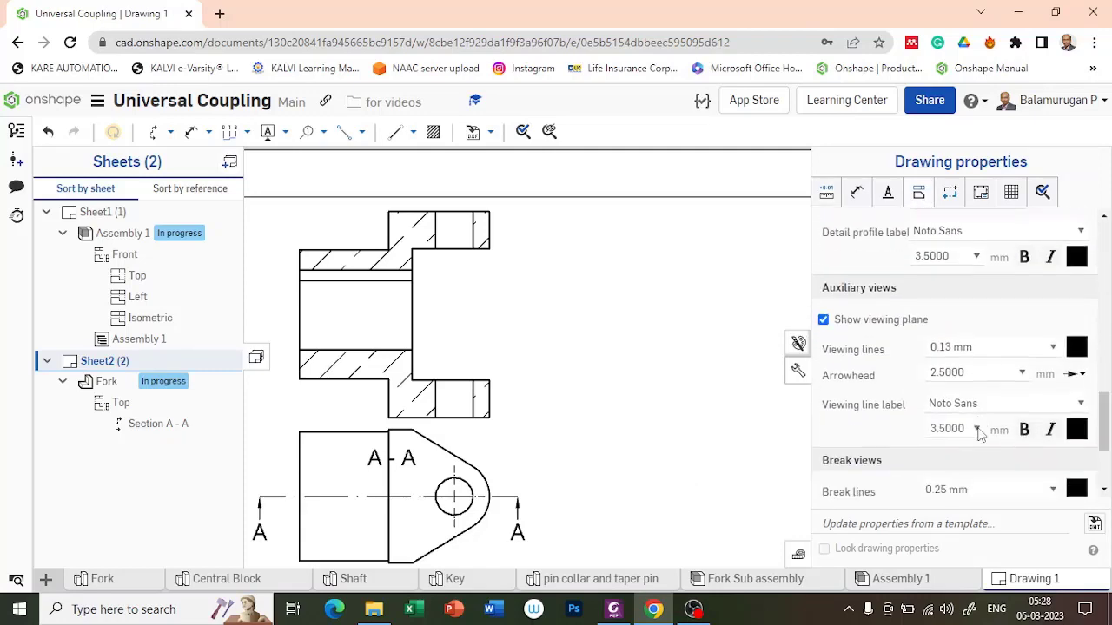
pyautogui.scroll(3, 928, 433)
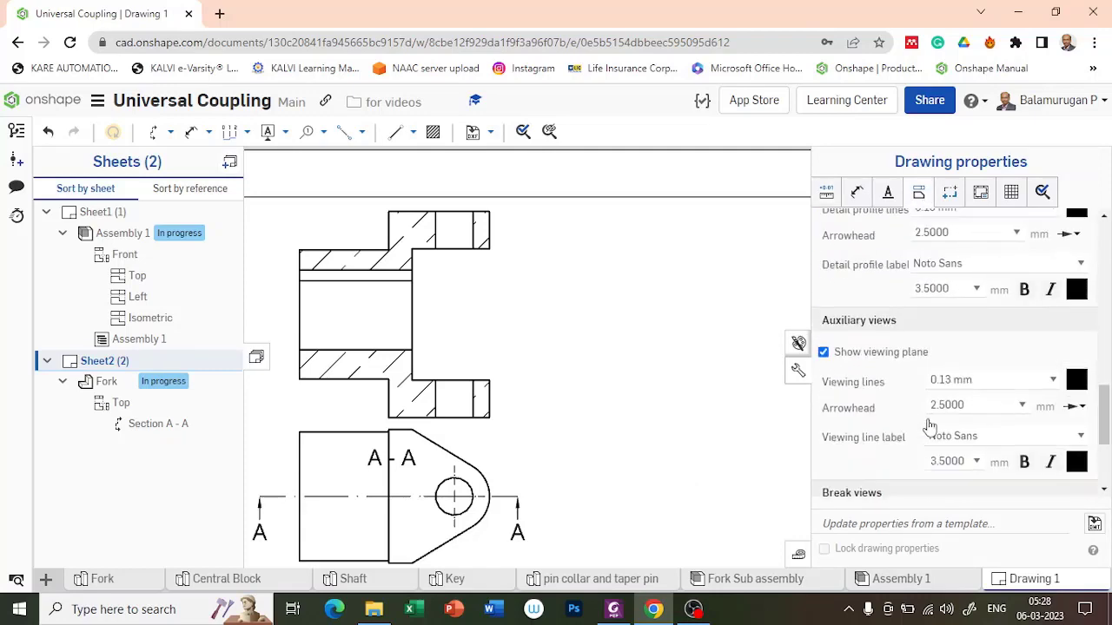
pyautogui.scroll(2, 928, 425)
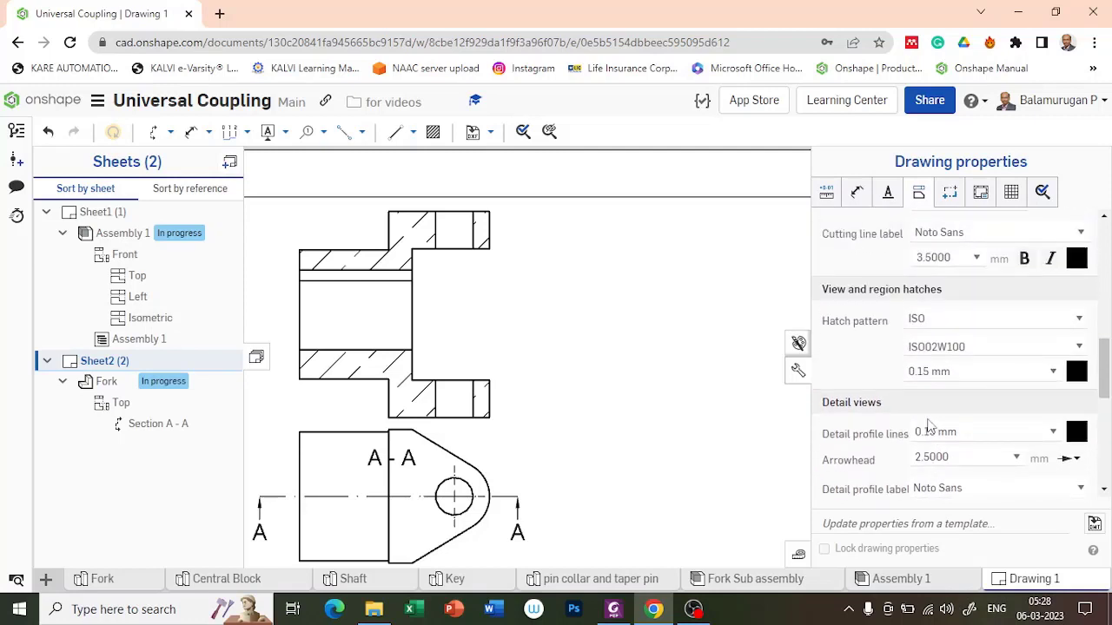
pyautogui.click(1051, 319)
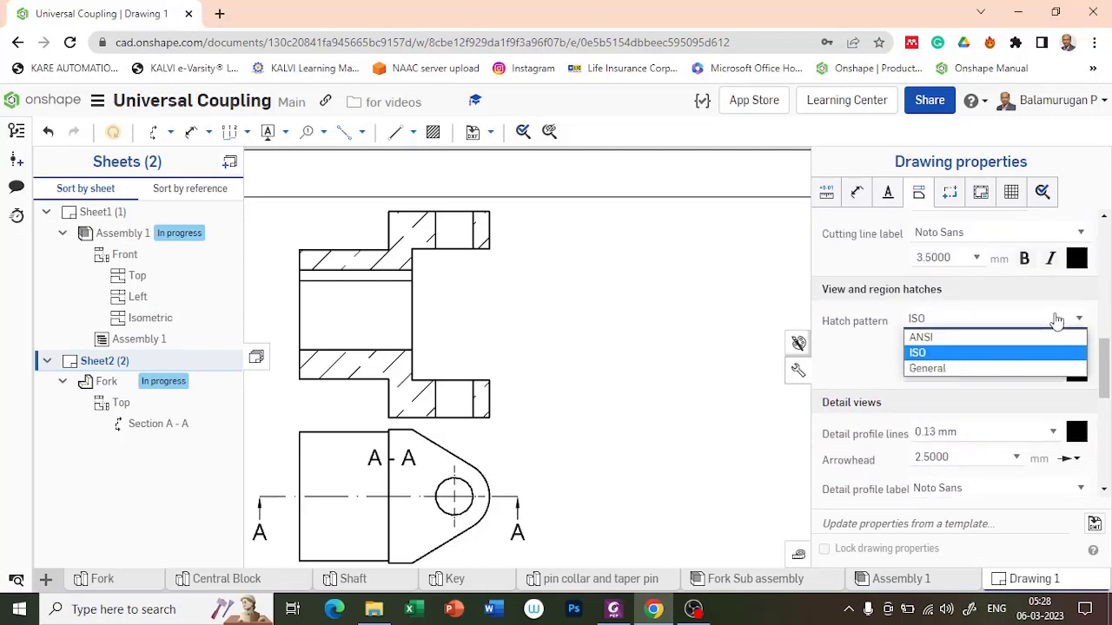
pyautogui.click(982, 343)
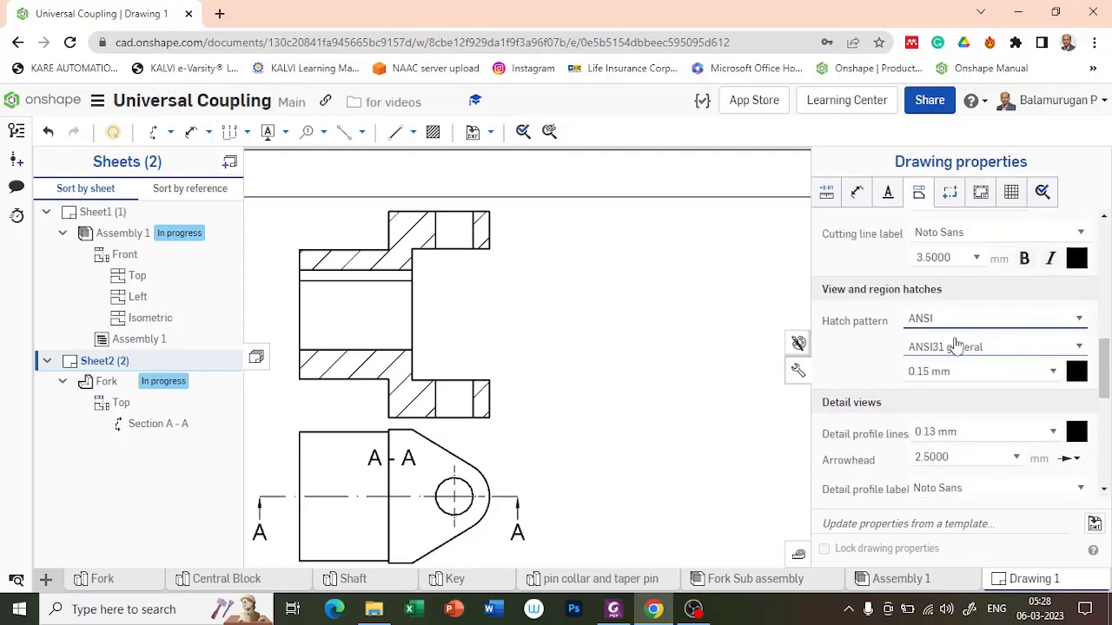
pyautogui.click(678, 276)
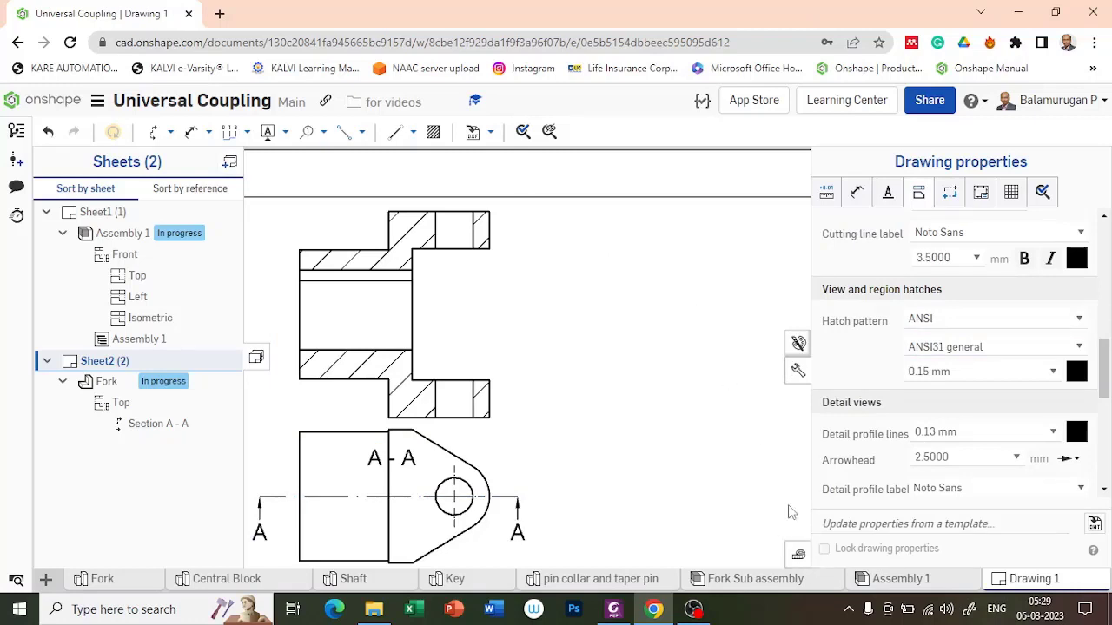
pyautogui.click(794, 379)
# Project a side view from the Fork's section view and place it to the right of the section.
pyautogui.scroll(-3, 658, 356)
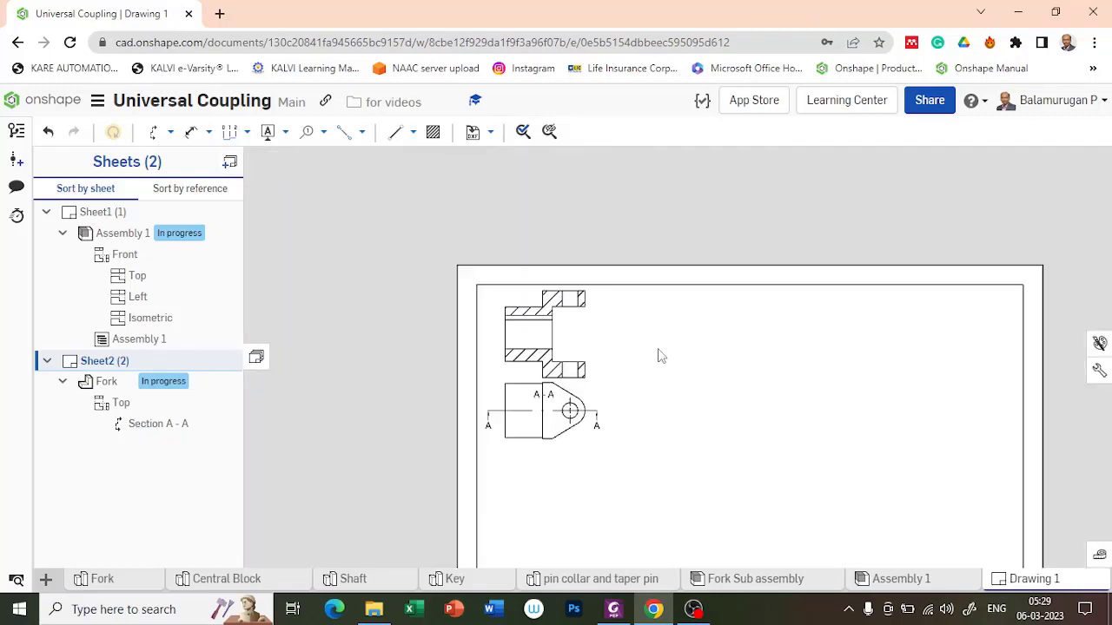
pyautogui.scroll(-3, 697, 377)
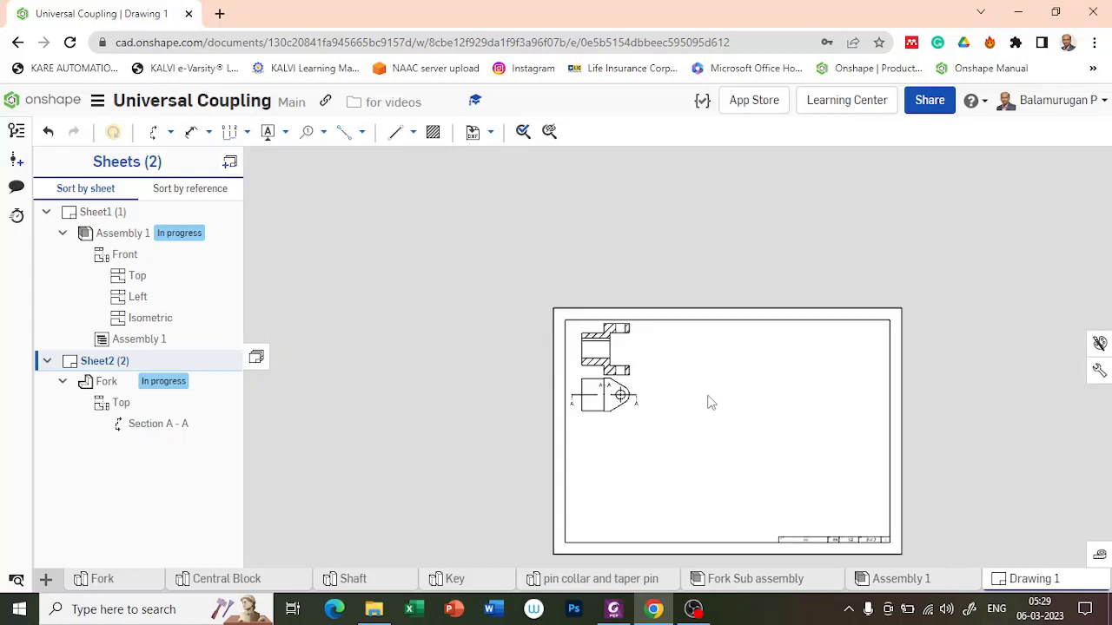
pyautogui.scroll(1, 709, 401)
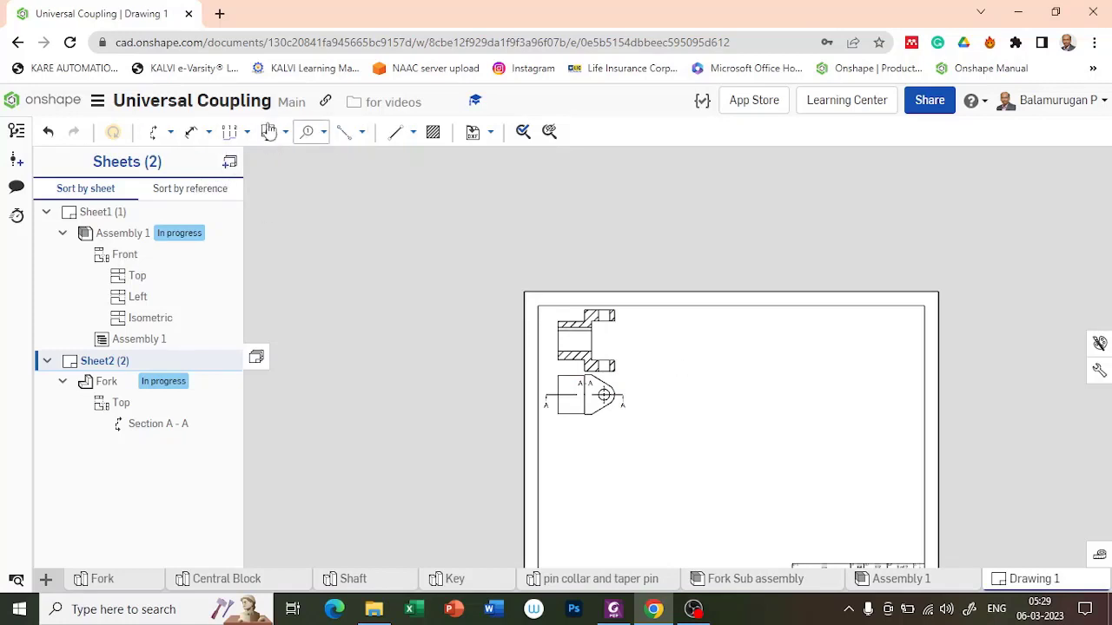
pyautogui.click(208, 132)
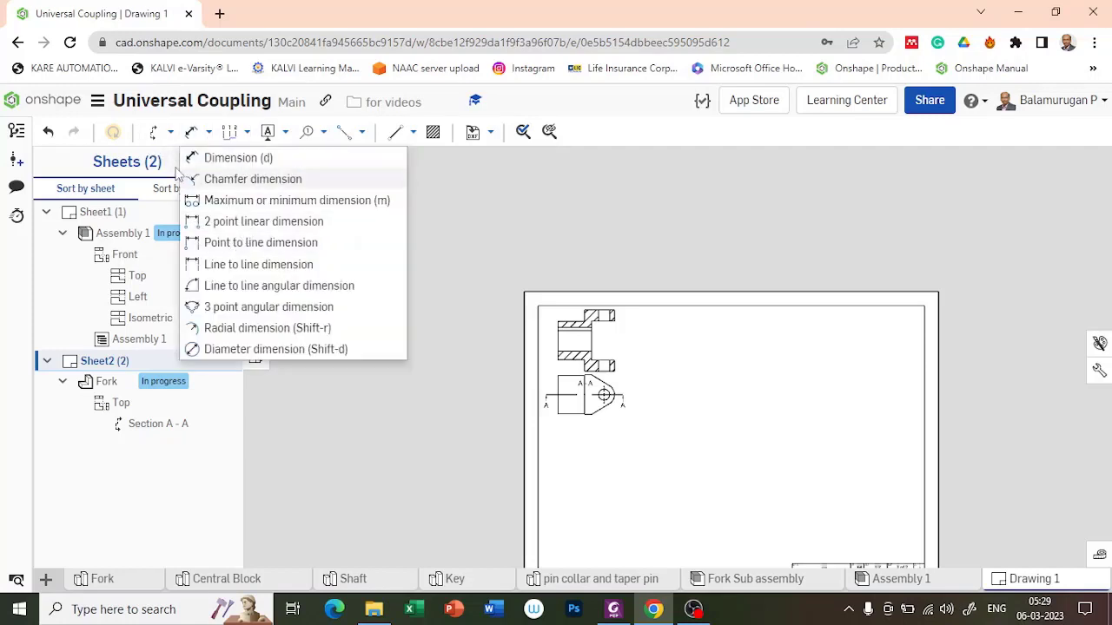
pyautogui.click(170, 133)
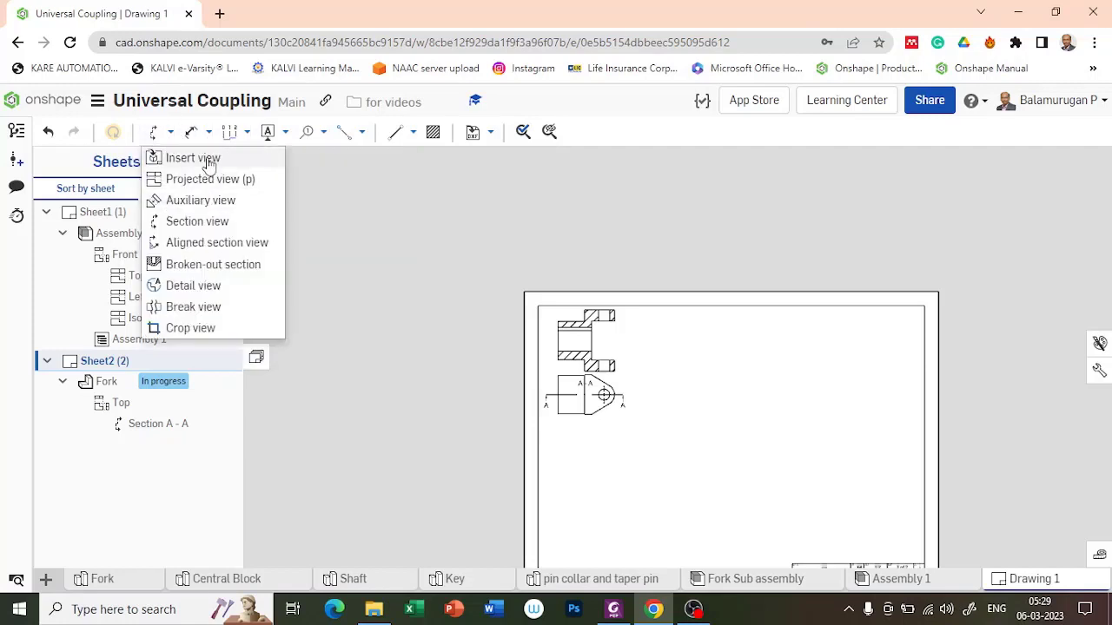
pyautogui.click(217, 179)
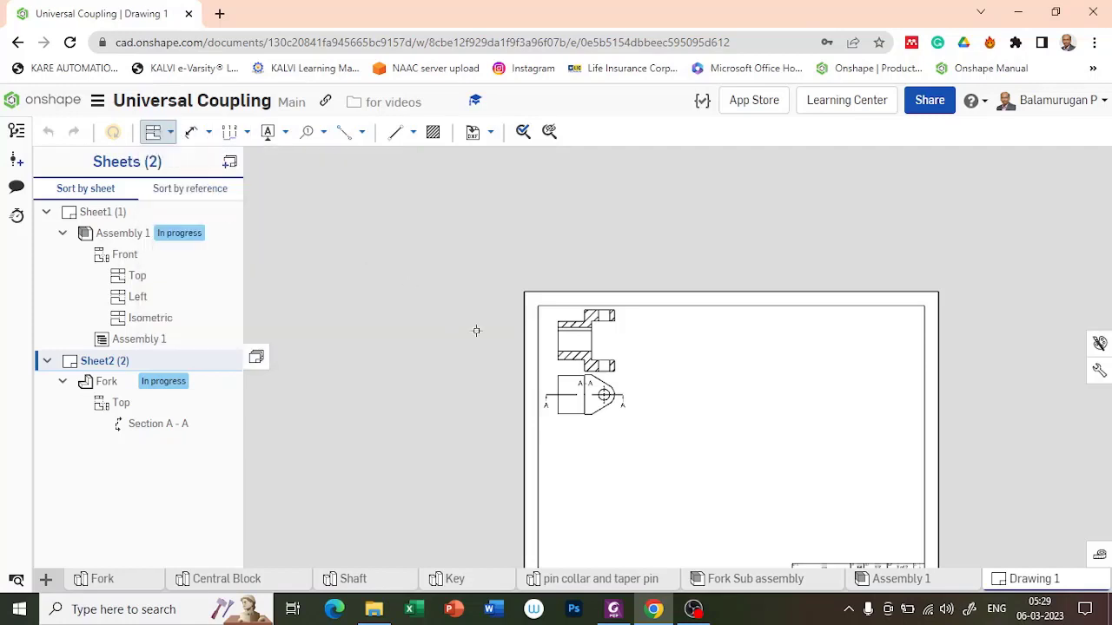
pyautogui.click(608, 345)
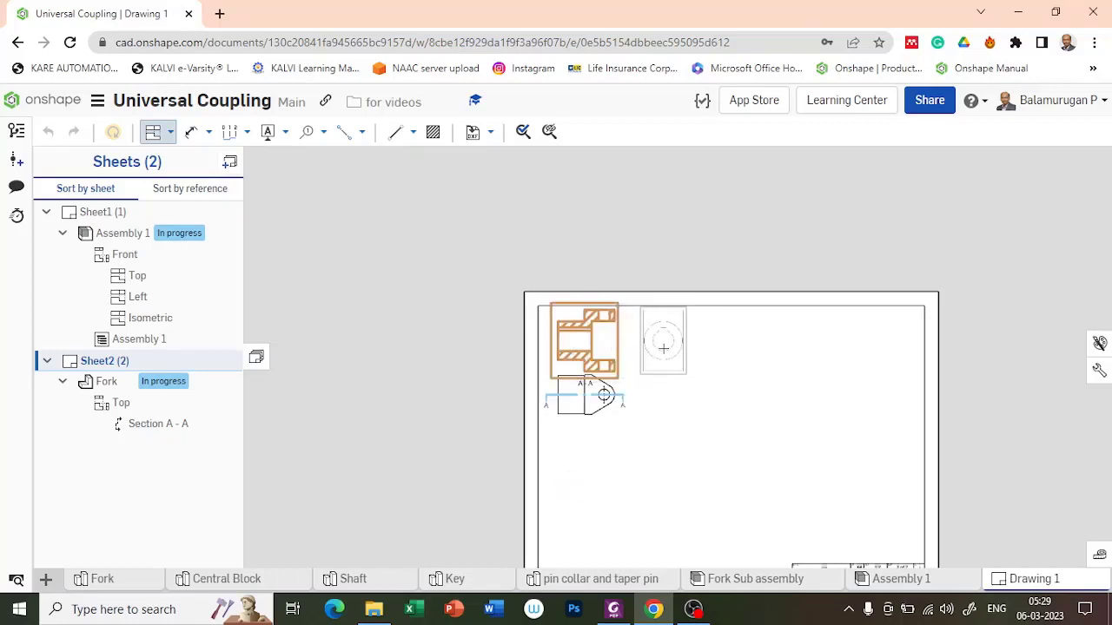
pyautogui.click(663, 349)
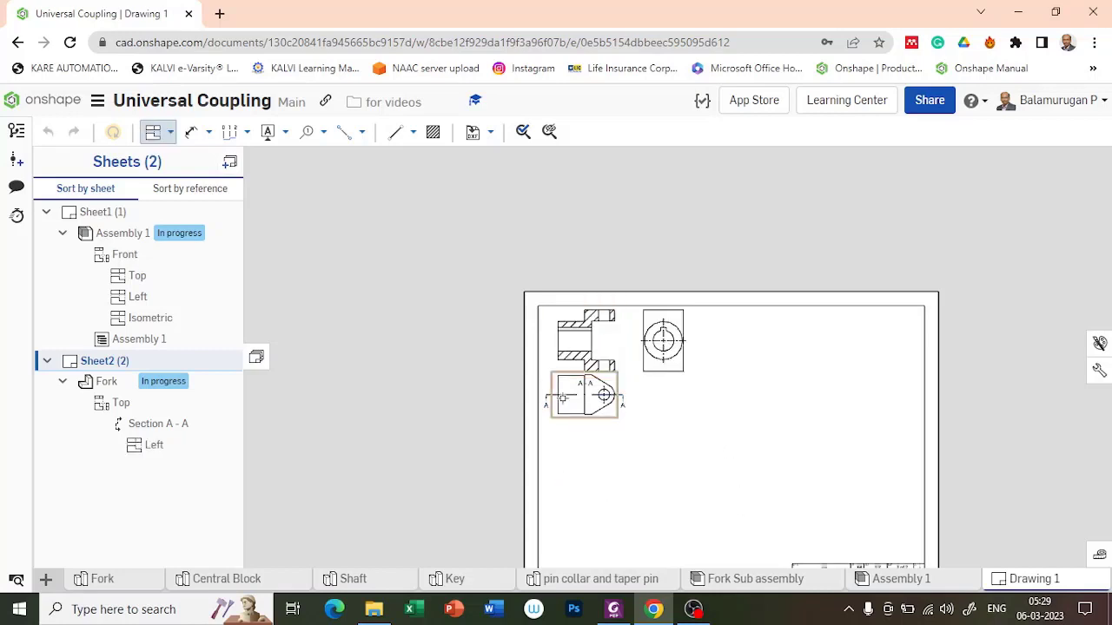
# Insert a Top-orientation view of the Central Block part, placed to the right of the Fork's top view and level with it.
pyautogui.click(170, 131)
pyautogui.click(219, 159)
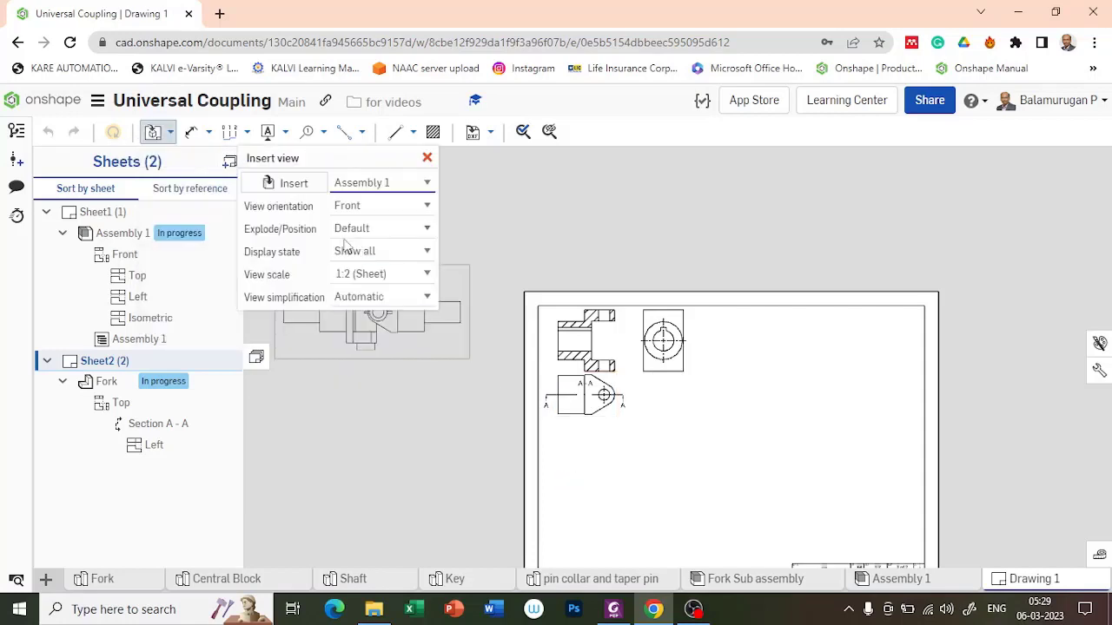
pyautogui.click(300, 186)
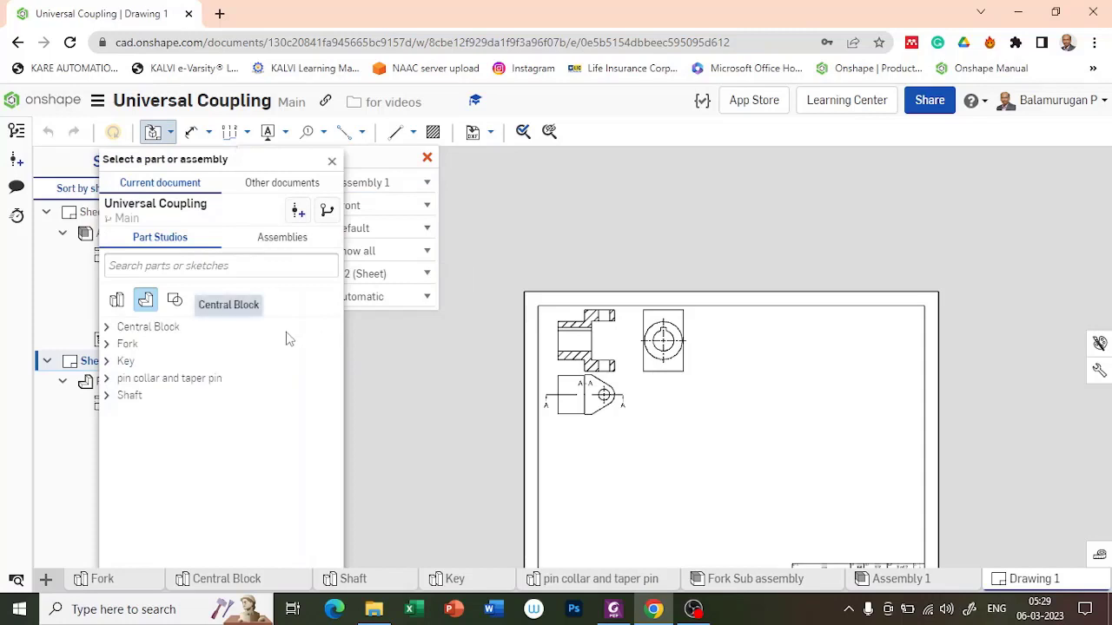
pyautogui.click(146, 330)
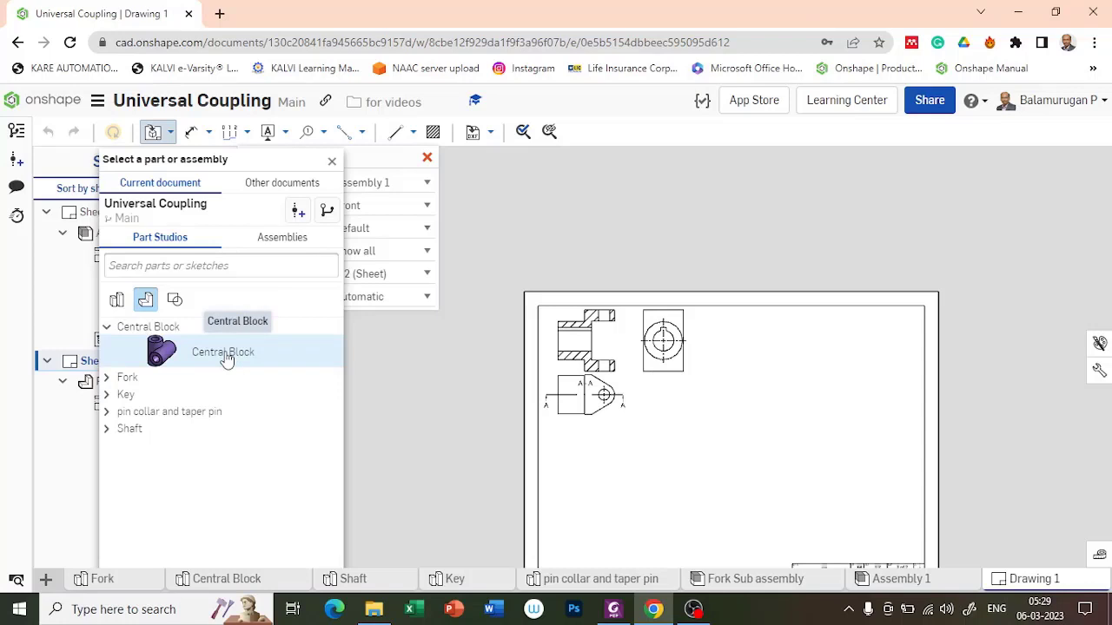
pyautogui.click(224, 357)
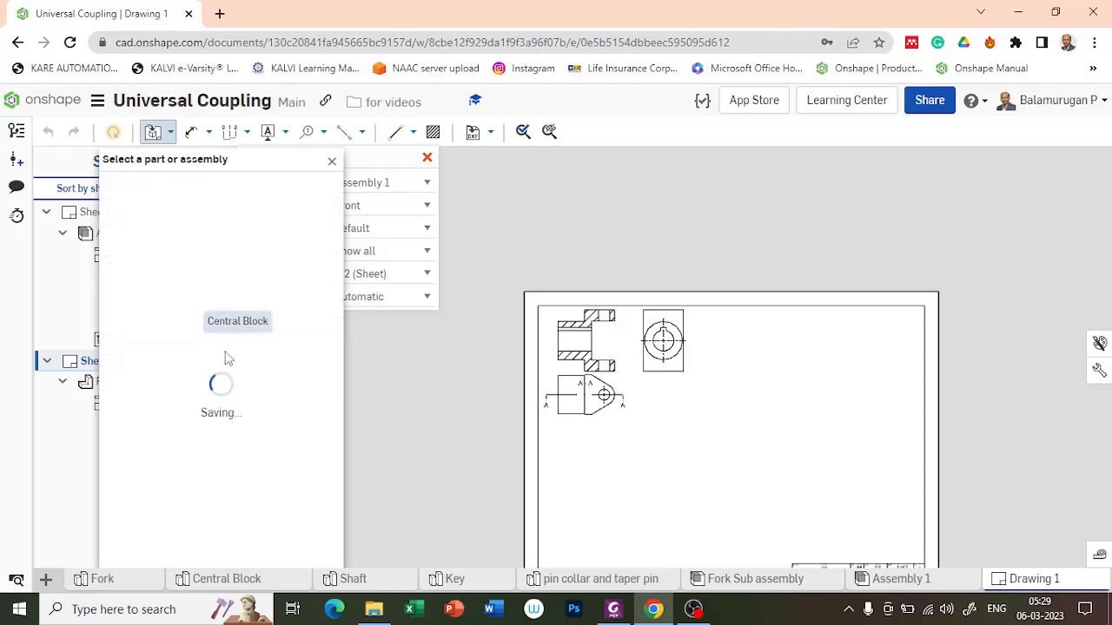
pyautogui.click(416, 211)
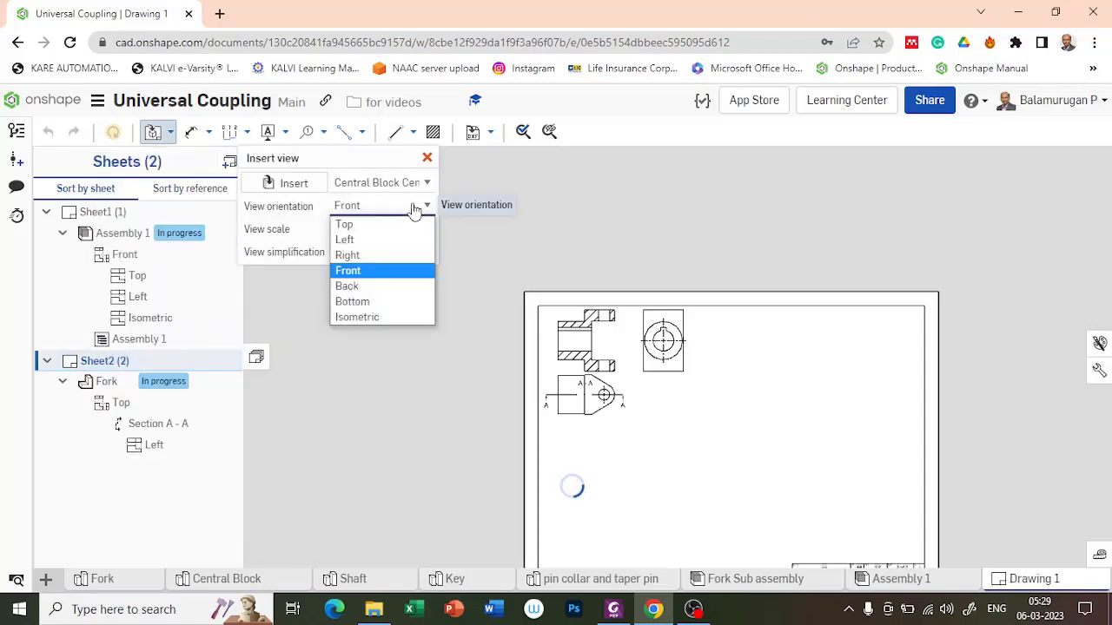
pyautogui.click(374, 224)
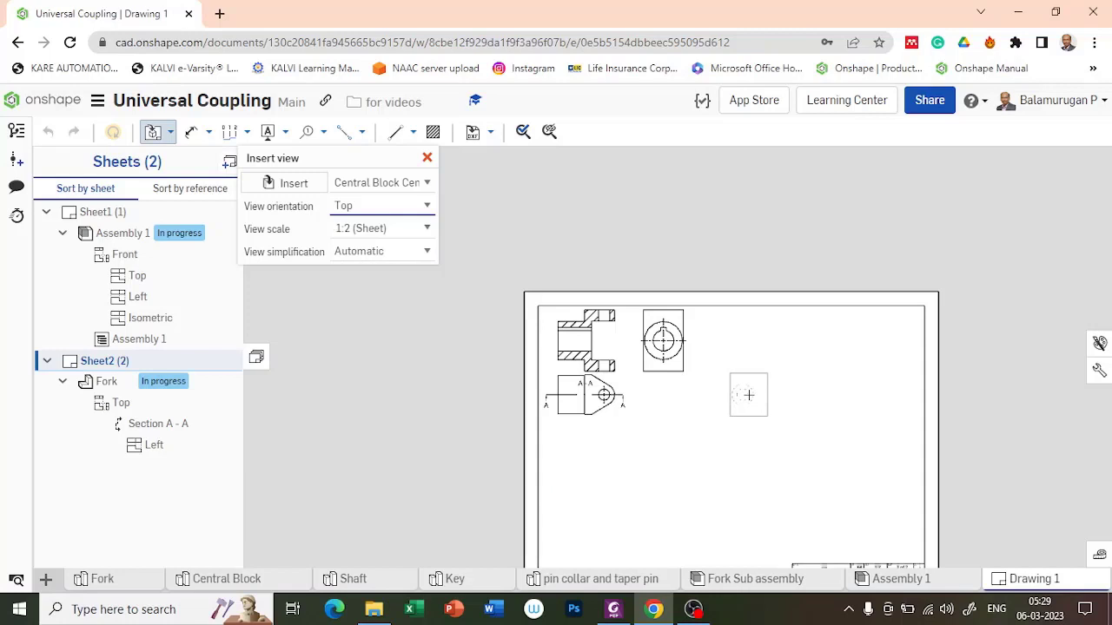
pyautogui.click(749, 395)
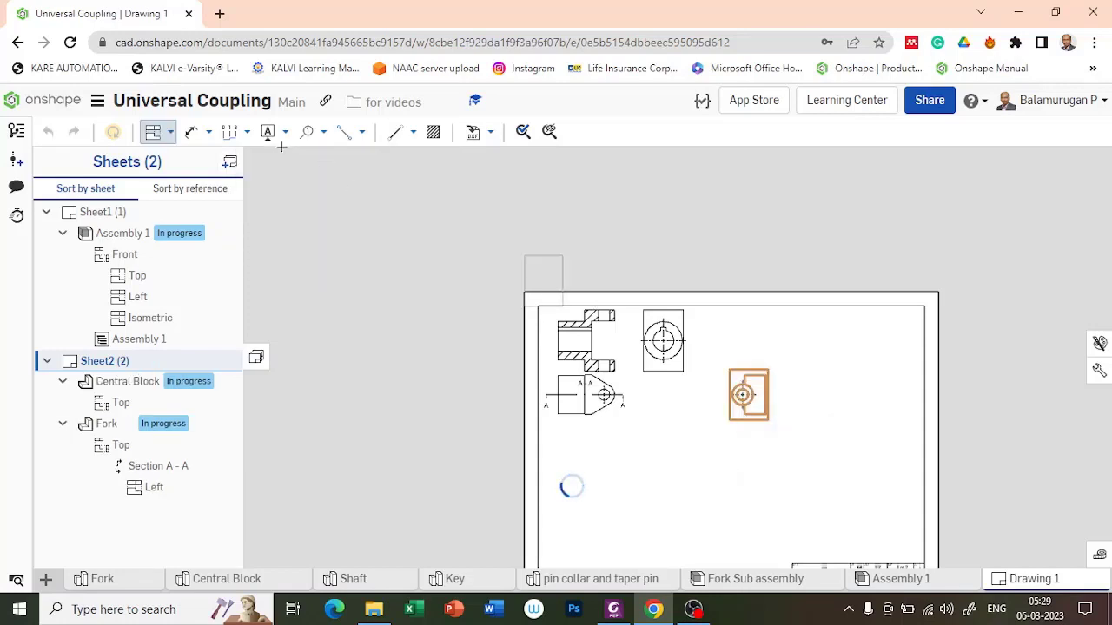
# Create a horizontal section view of the Central Block's top view through the hole centre and place it directly above that view.
pyautogui.click(170, 131)
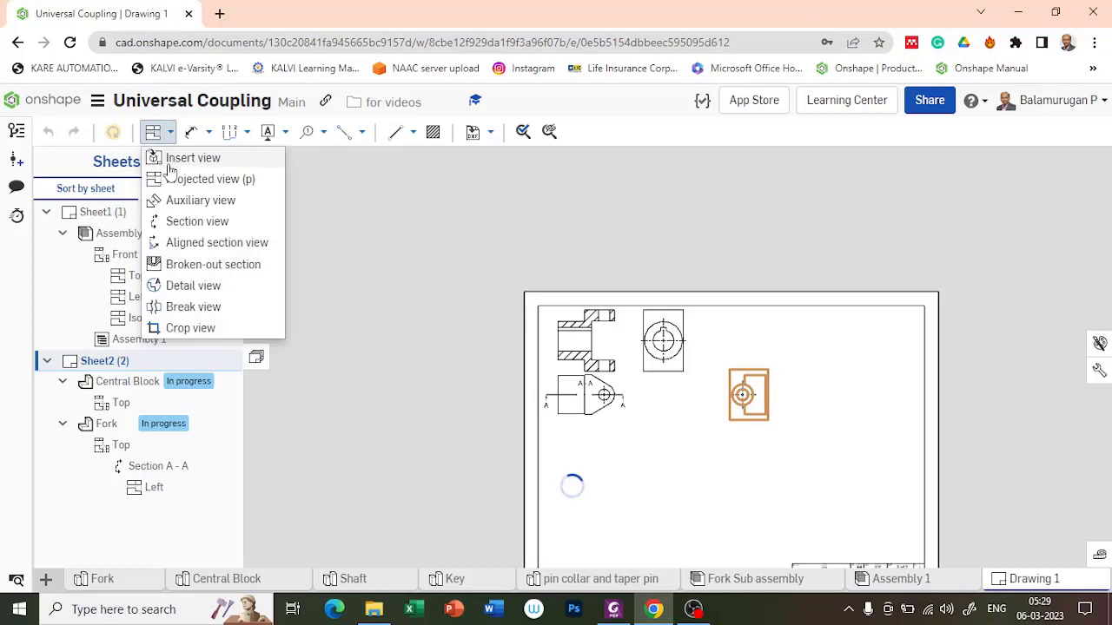
pyautogui.click(197, 222)
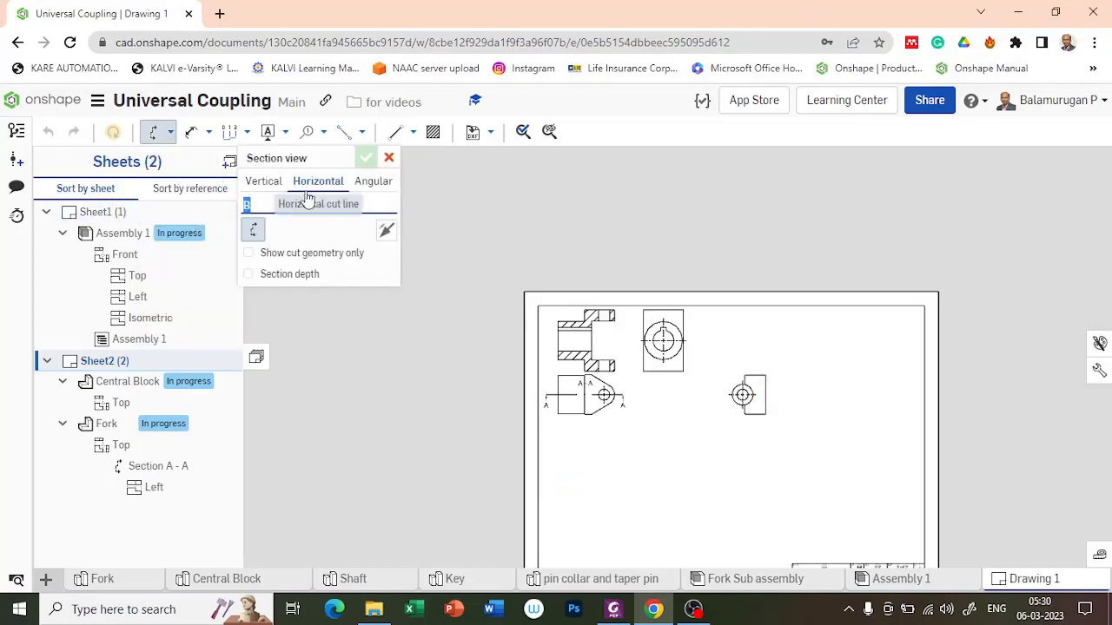
pyautogui.scroll(2, 785, 396)
pyautogui.scroll(1, 784, 396)
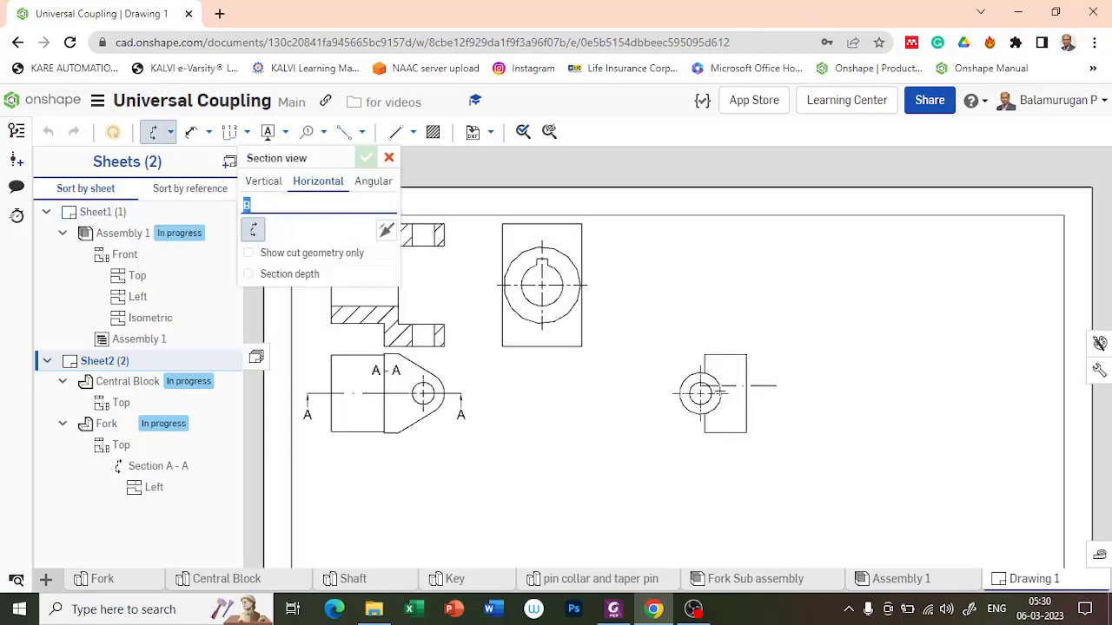
pyautogui.click(700, 393)
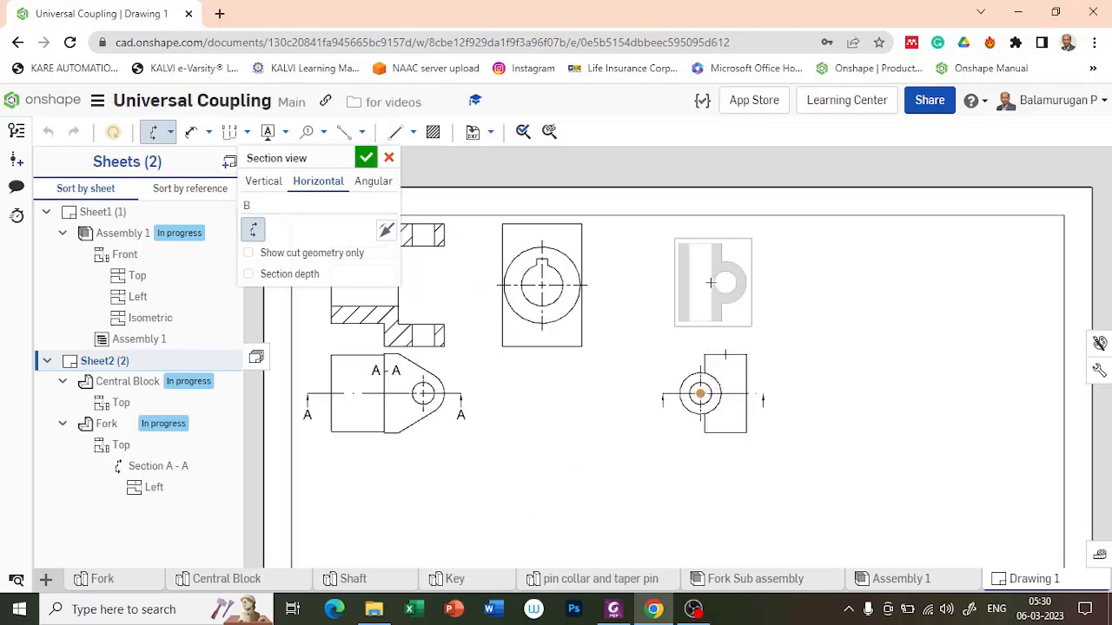
pyautogui.click(710, 282)
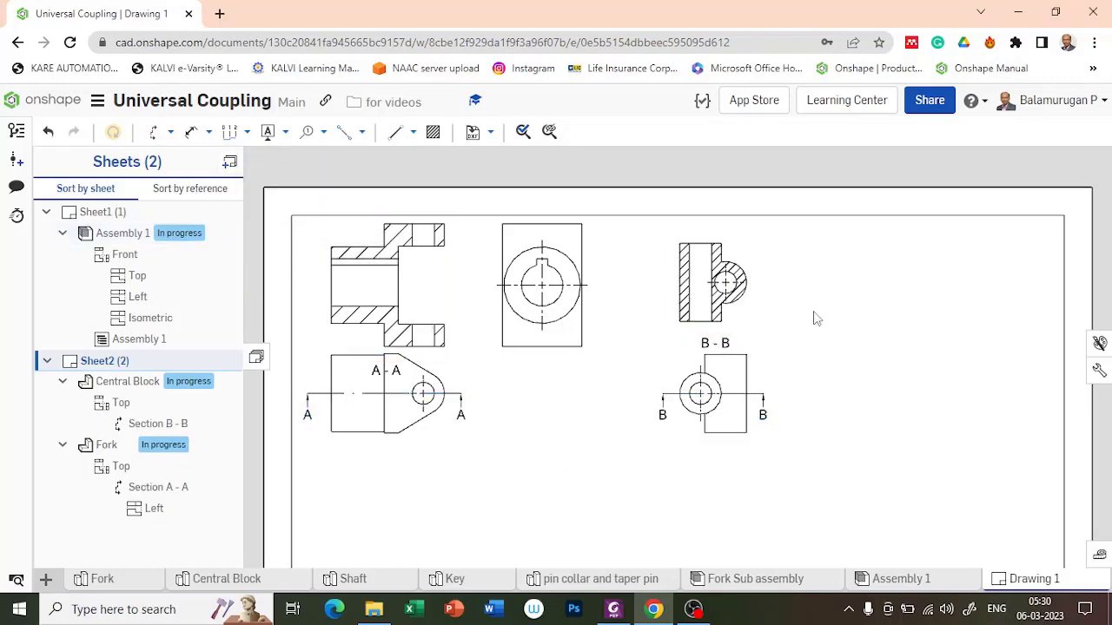
# Insert a Front-orientation view of the Key level with the Central Block's section, and project its side view to the right.
pyautogui.scroll(-1, 816, 319)
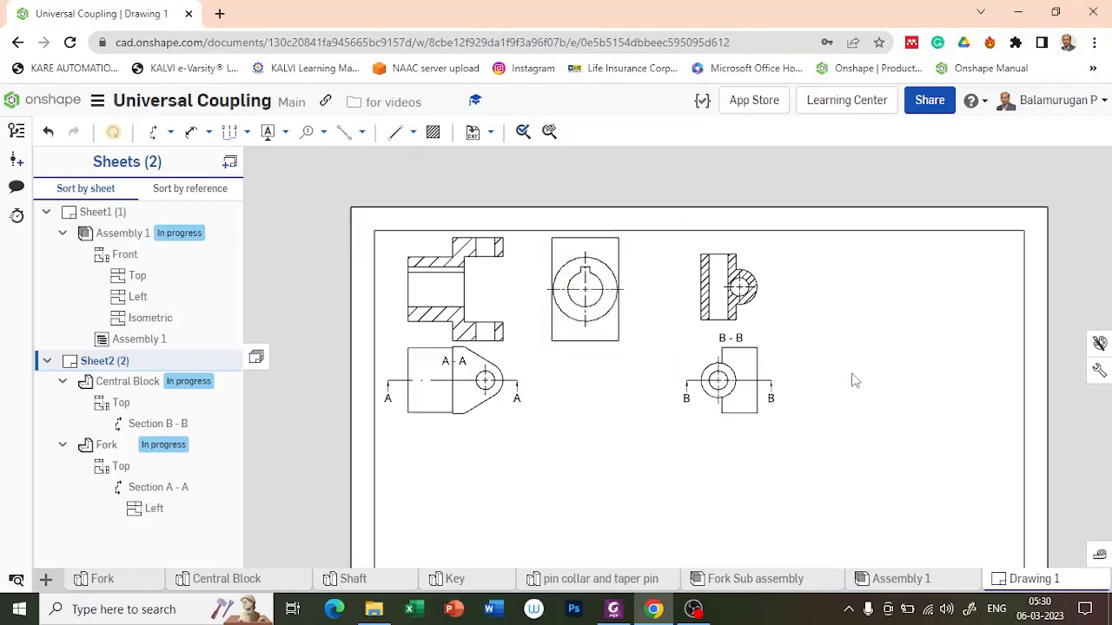
pyautogui.click(171, 132)
pyautogui.click(196, 176)
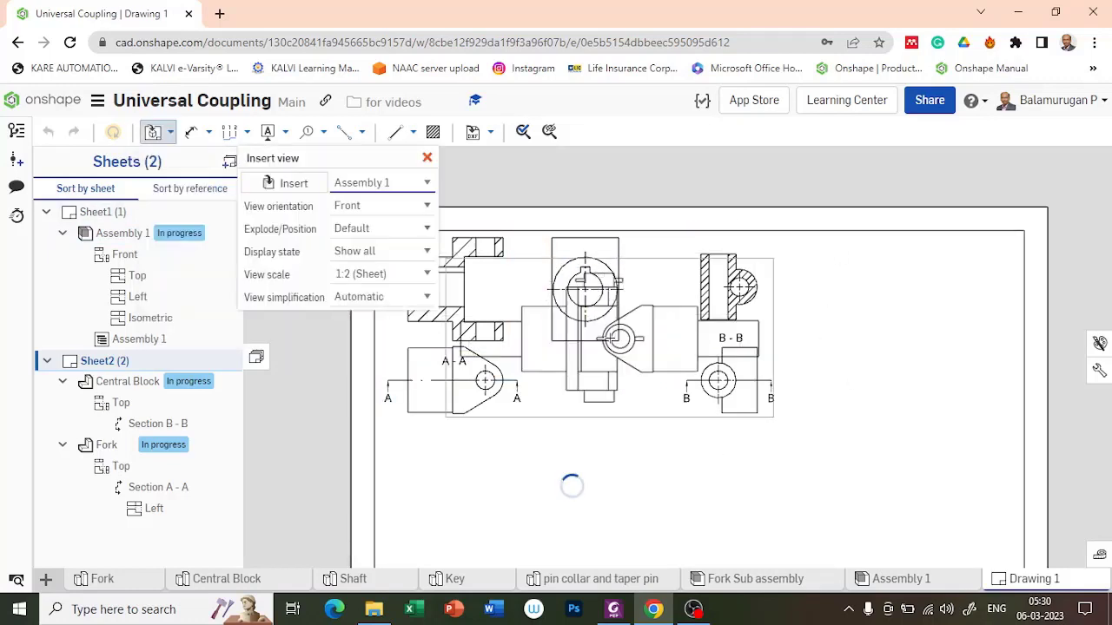
pyautogui.click(286, 182)
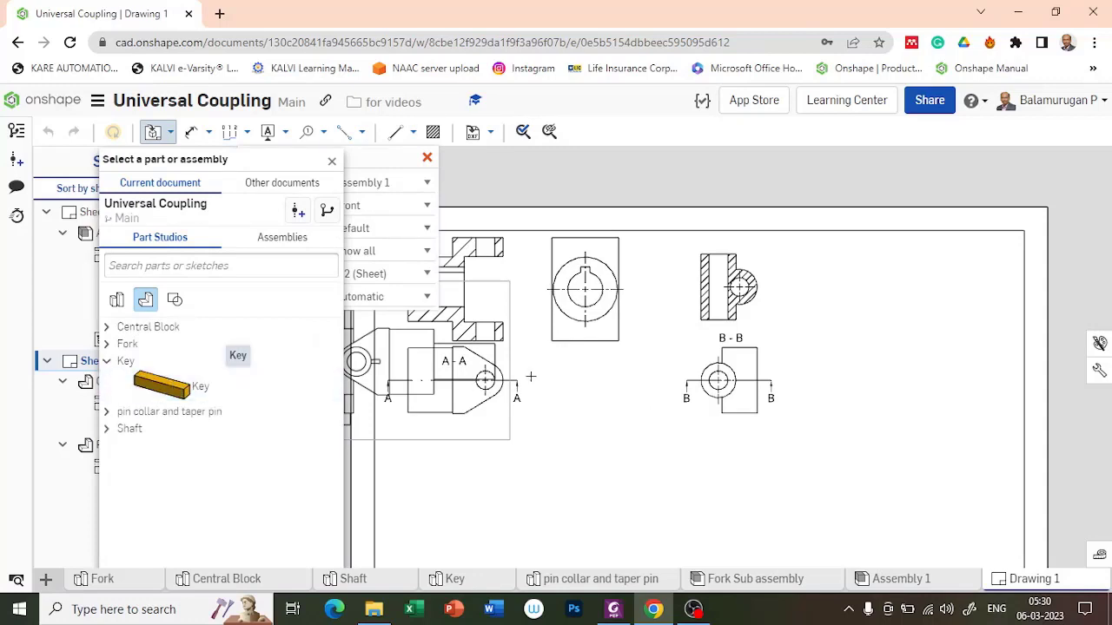
pyautogui.click(147, 361)
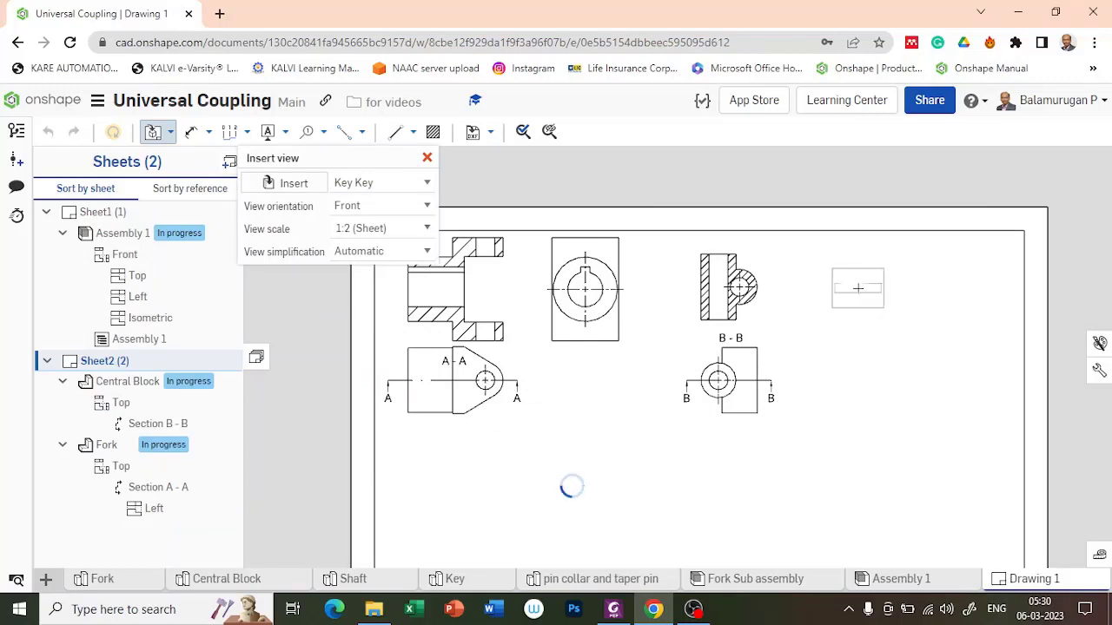
pyautogui.click(858, 288)
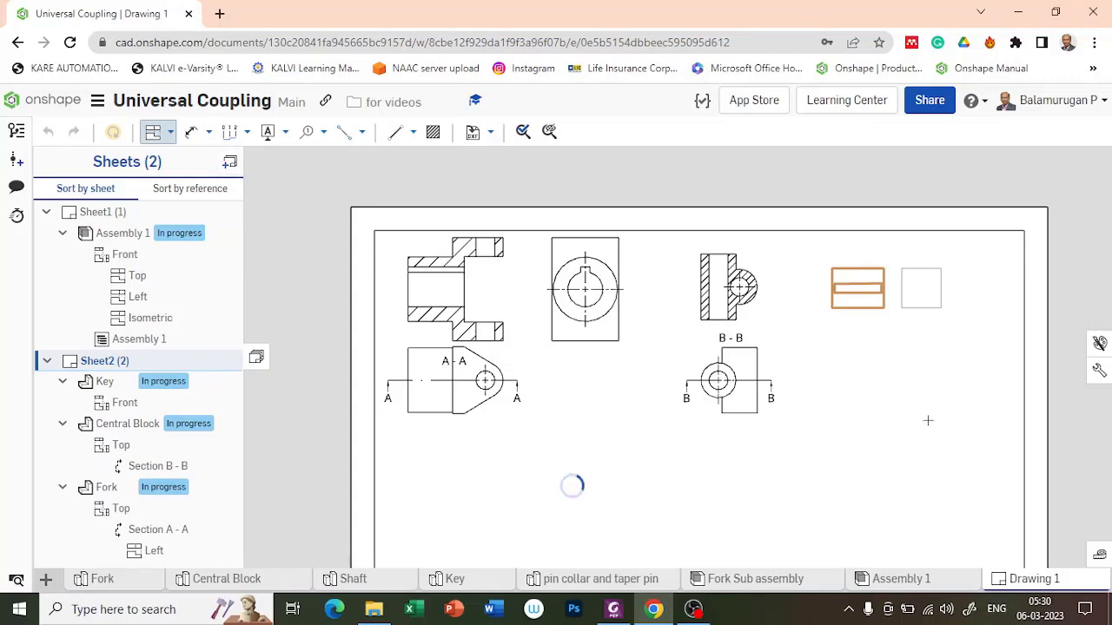
pyautogui.scroll(-3, 608, 436)
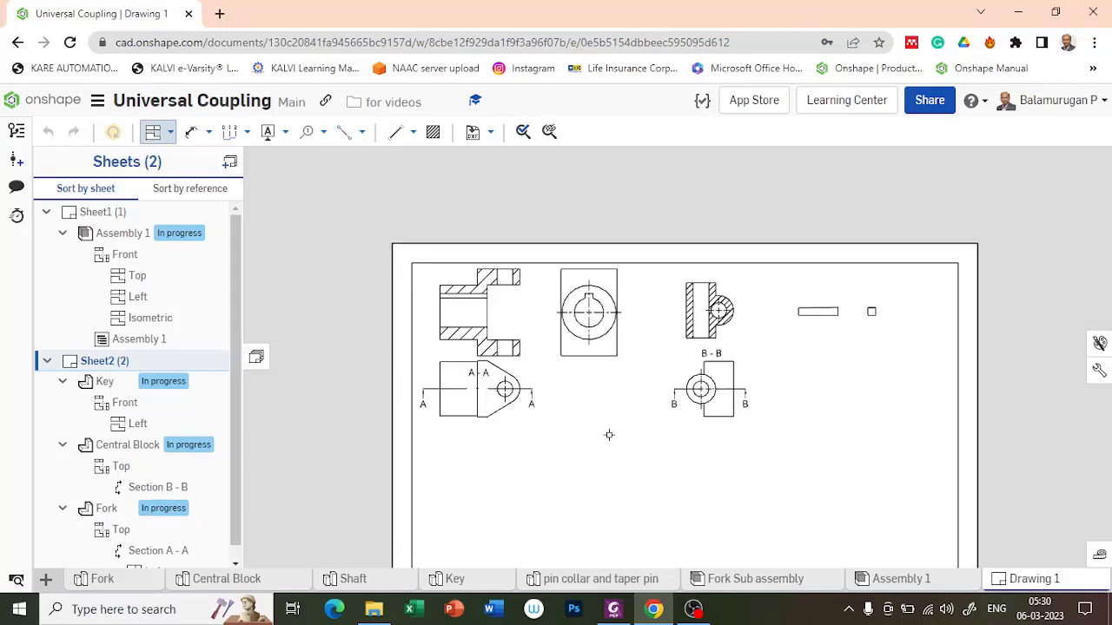
# Insert a Front-orientation view of the Pin below the Fork's top view, and project its top view beneath it.
pyautogui.click(168, 132)
pyautogui.click(197, 165)
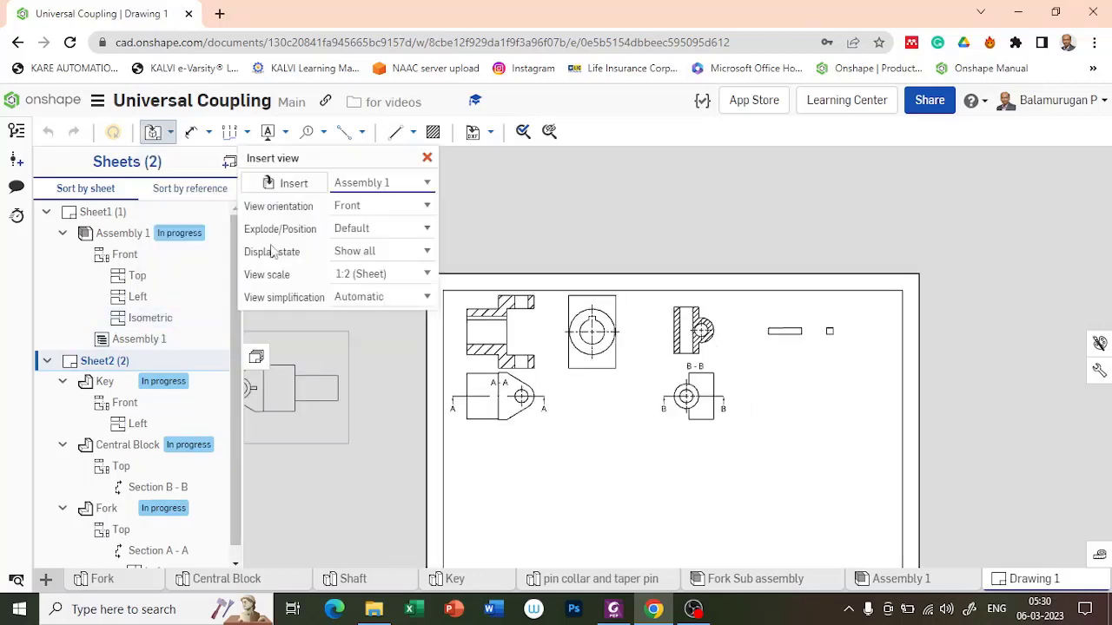
pyautogui.click(286, 193)
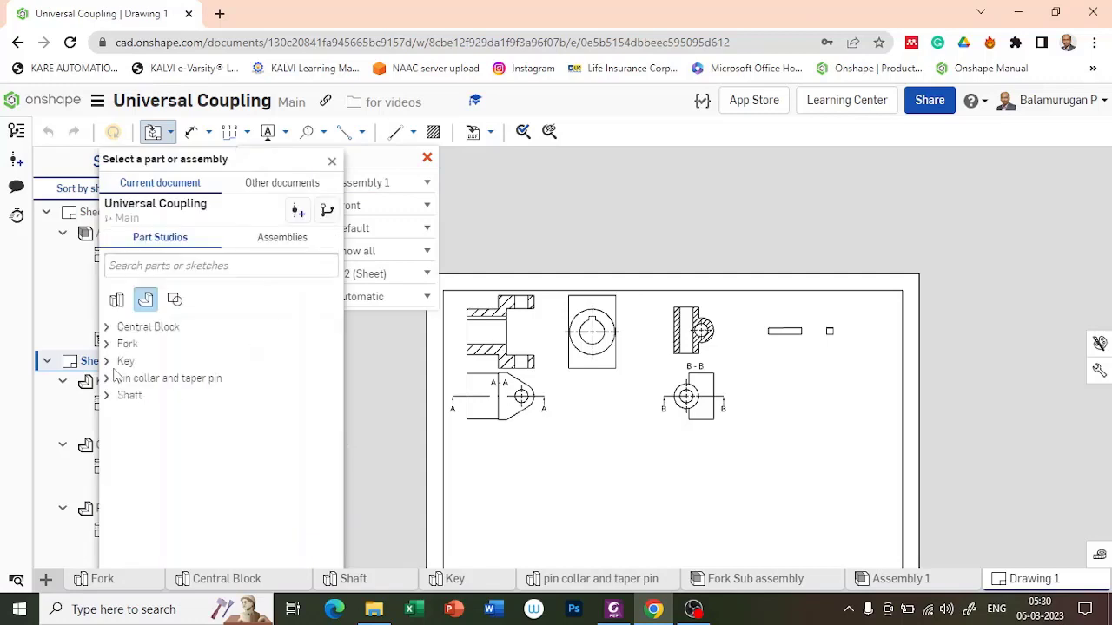
pyautogui.click(107, 380)
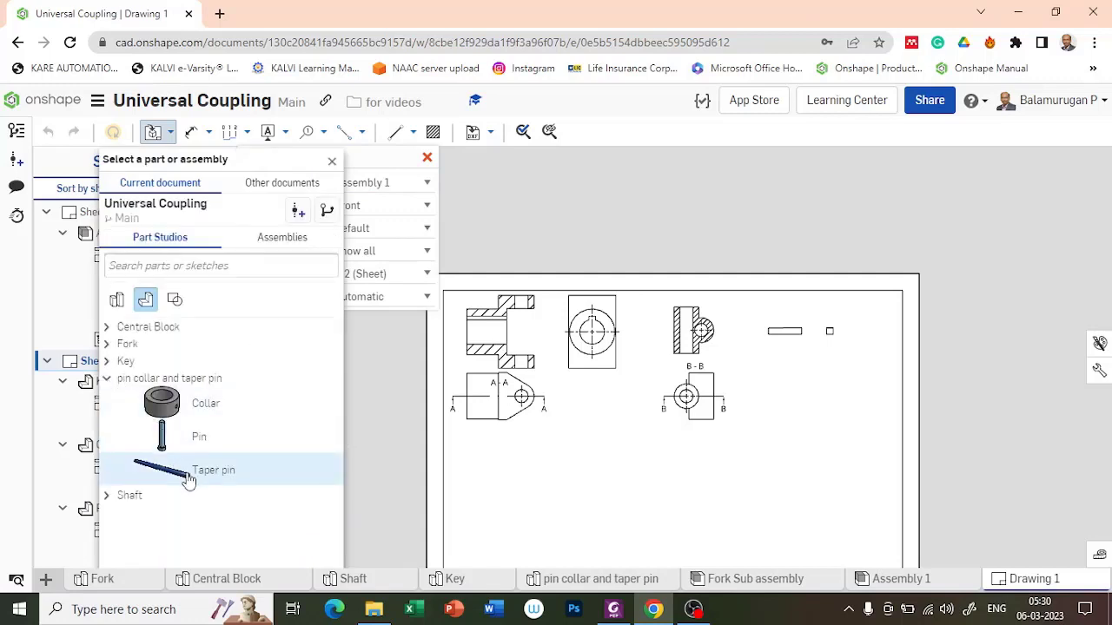
pyautogui.click(199, 442)
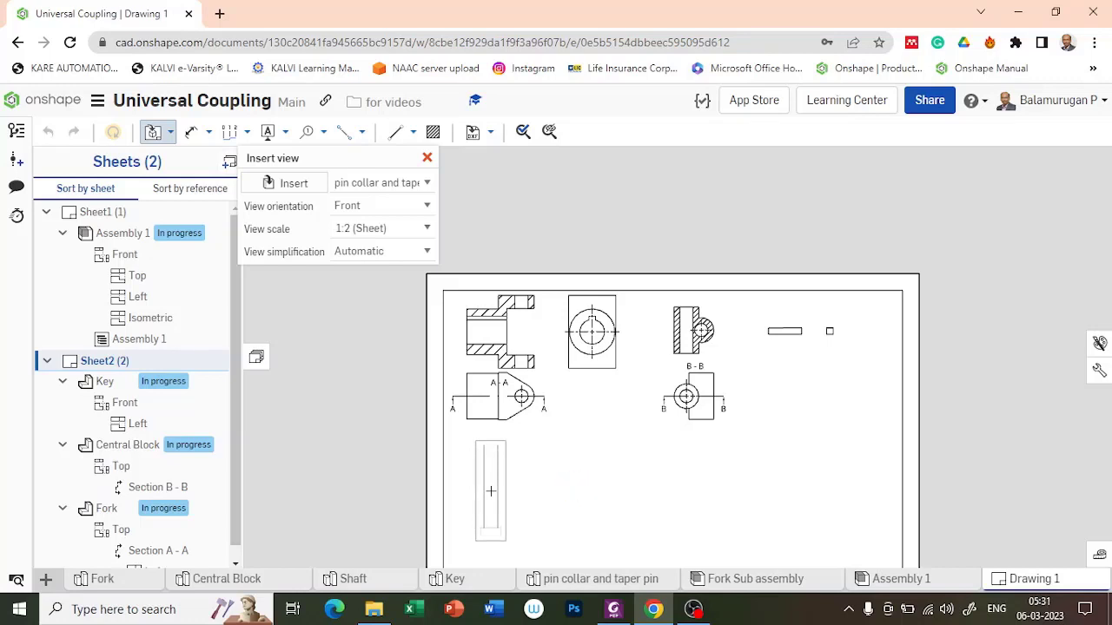
pyautogui.click(490, 491)
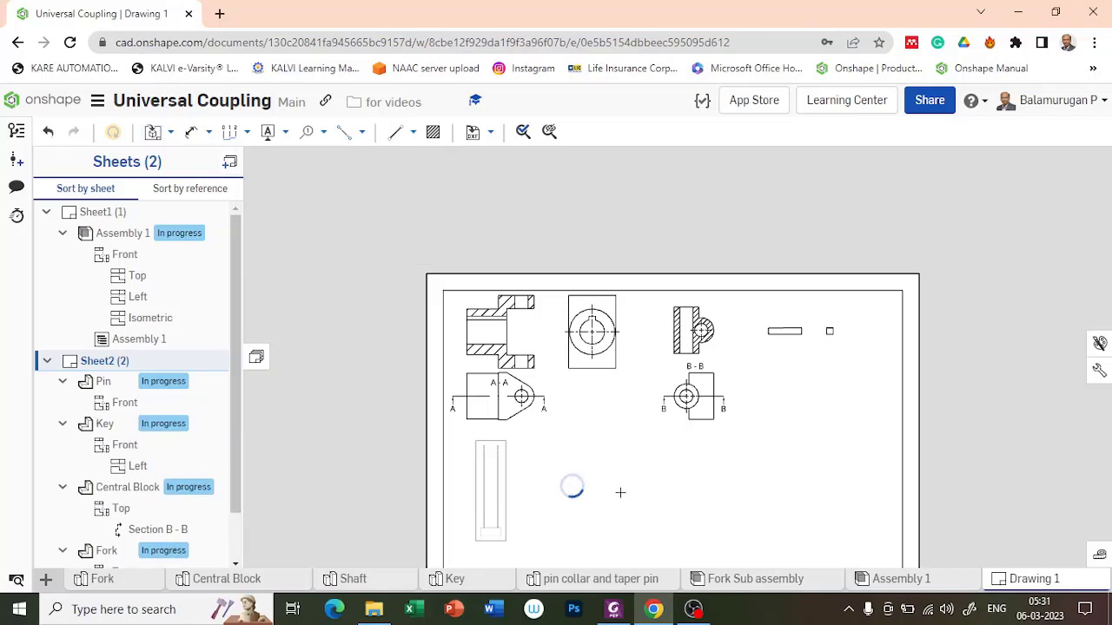
pyautogui.scroll(-3, 615, 495)
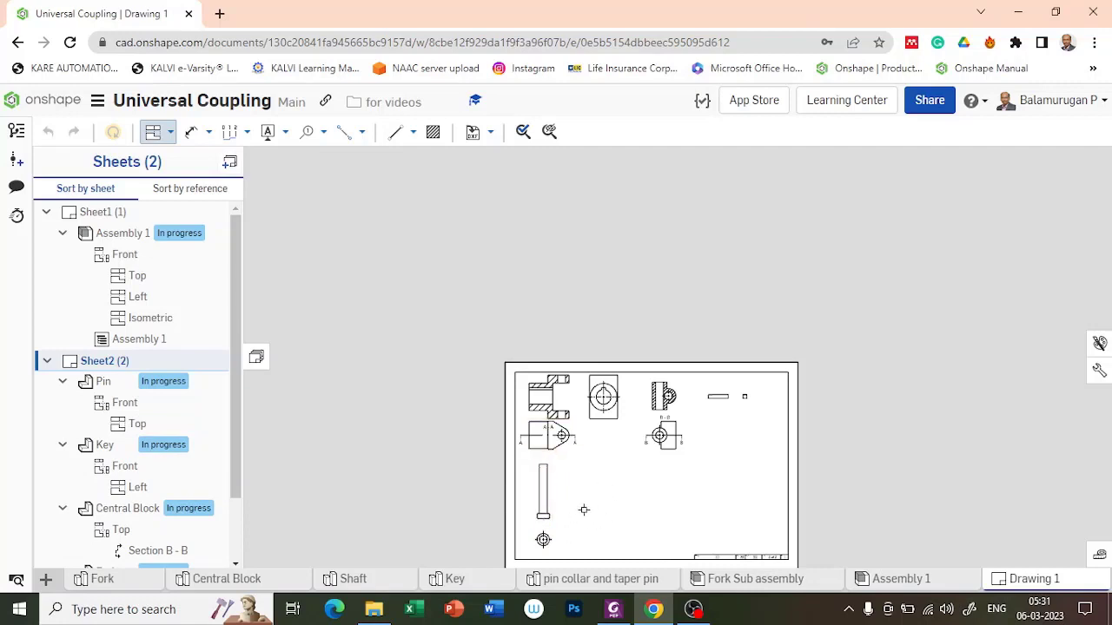
# Insert a Front-orientation view of the Collar to the right of the Pin's front view, and project its top view beneath it.
pyautogui.scroll(2, 613, 494)
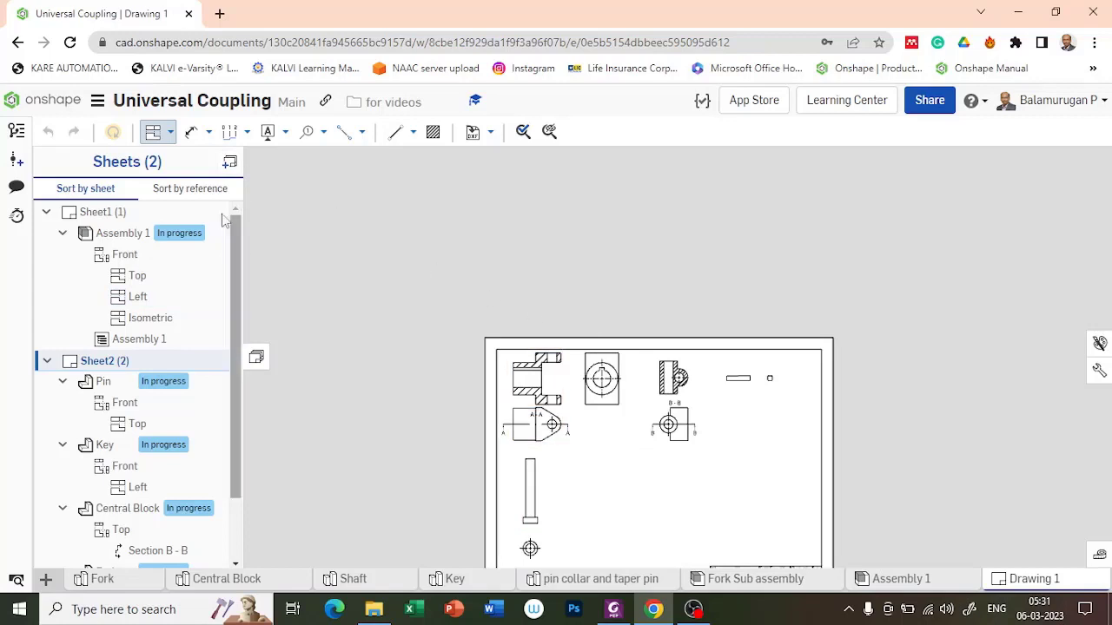
pyautogui.click(170, 133)
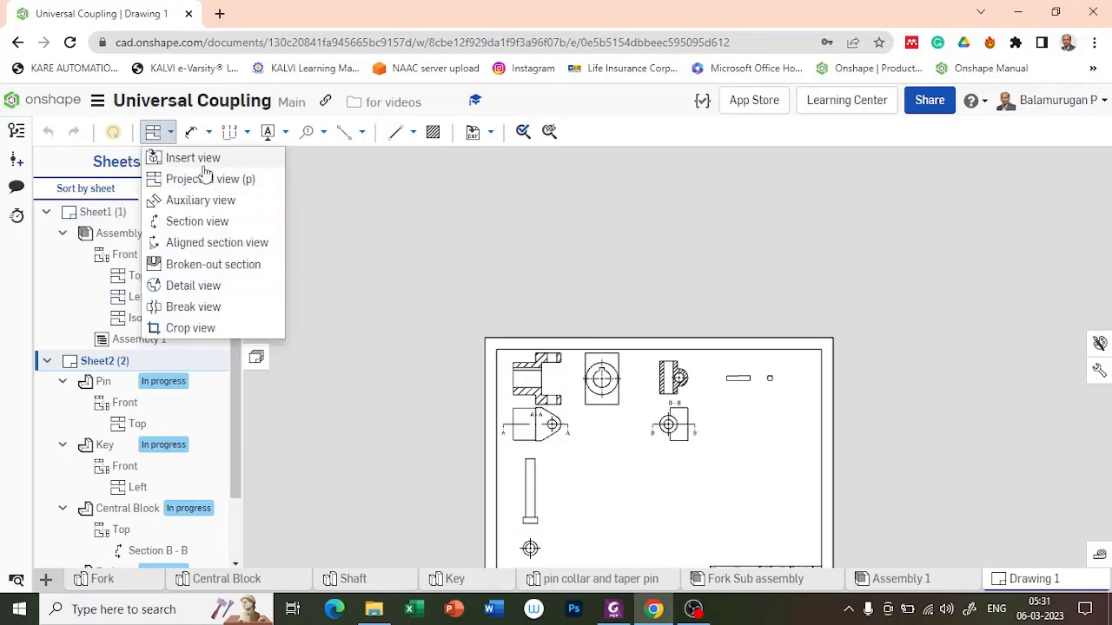
pyautogui.click(178, 158)
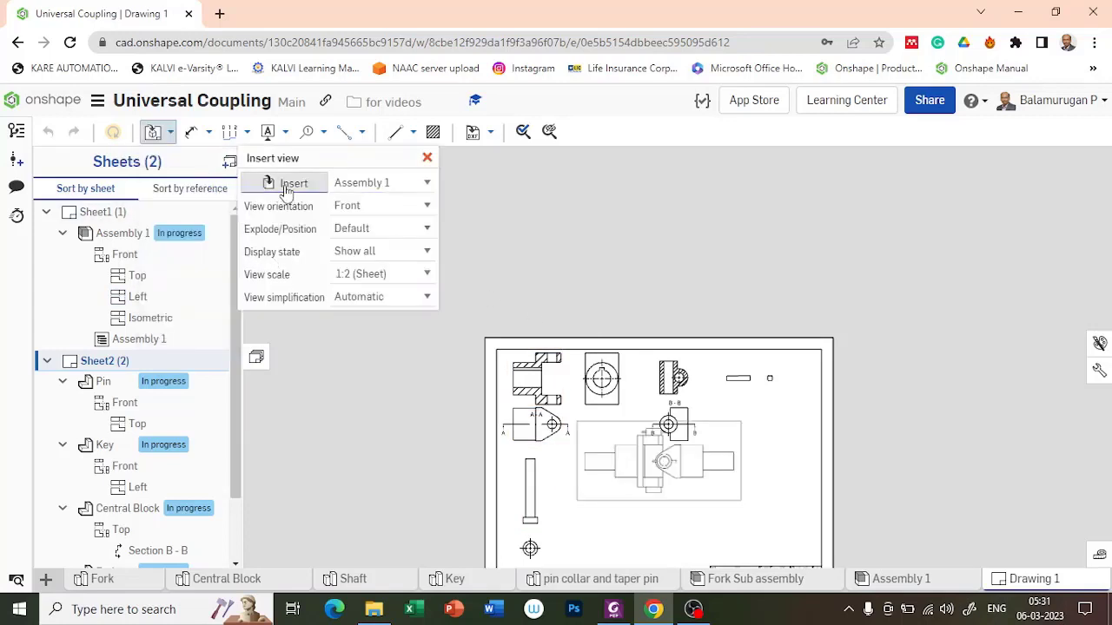
pyautogui.click(290, 183)
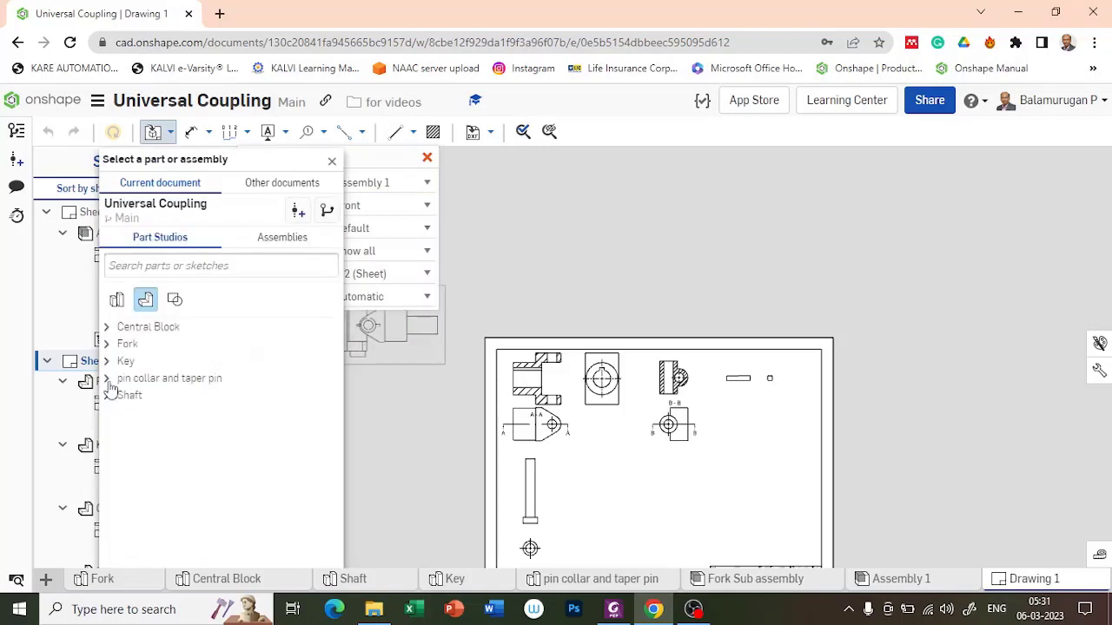
pyautogui.click(108, 380)
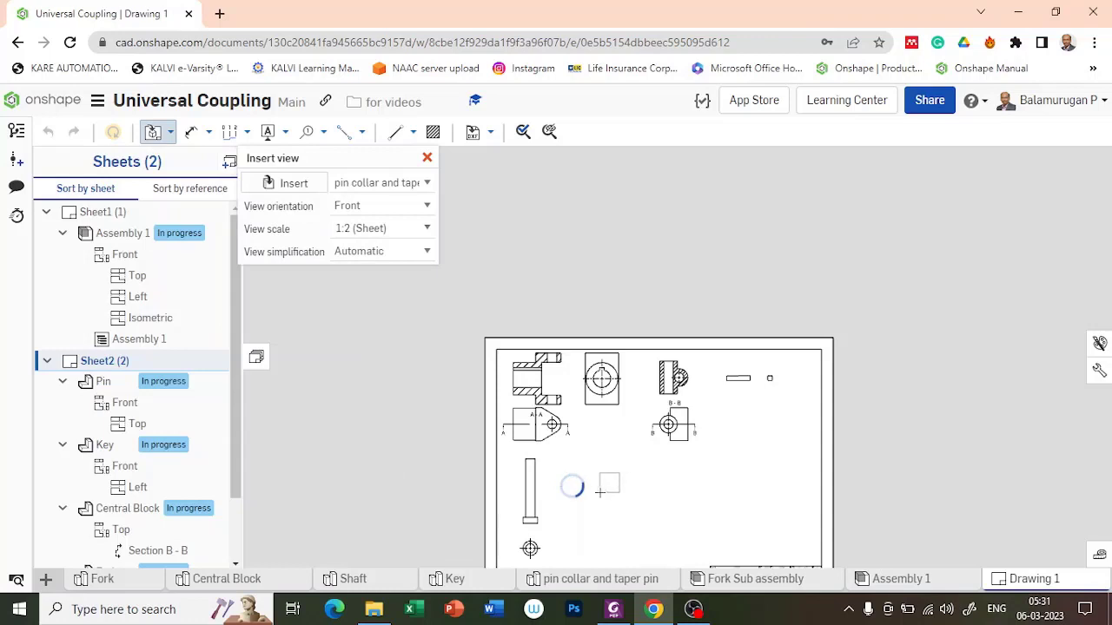
pyautogui.scroll(-4, 618, 485)
pyautogui.scroll(6, 599, 495)
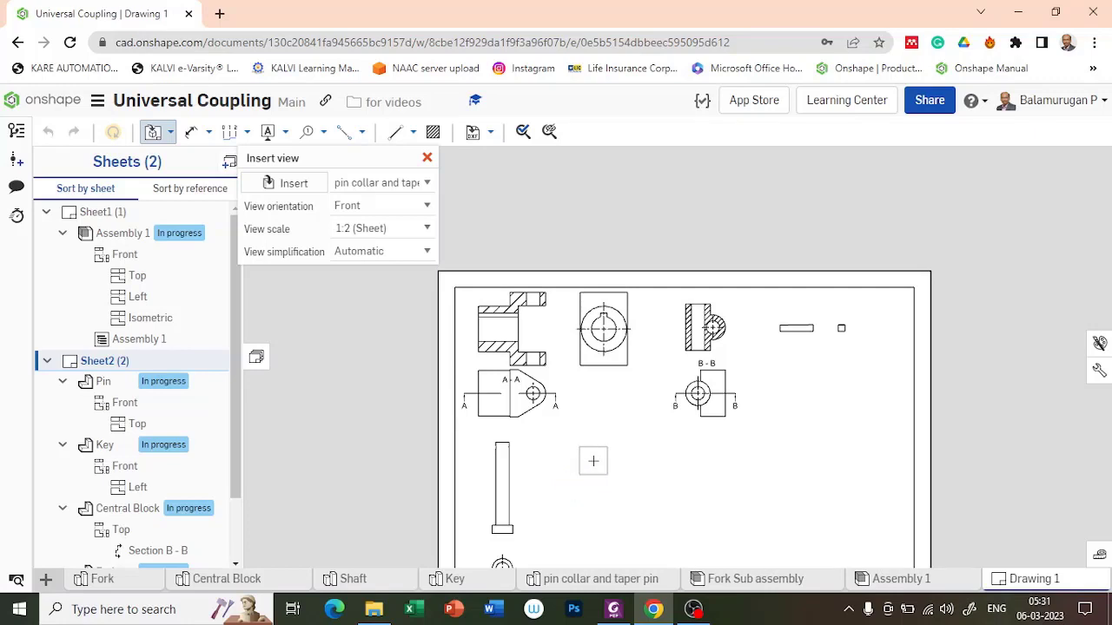
pyautogui.click(593, 461)
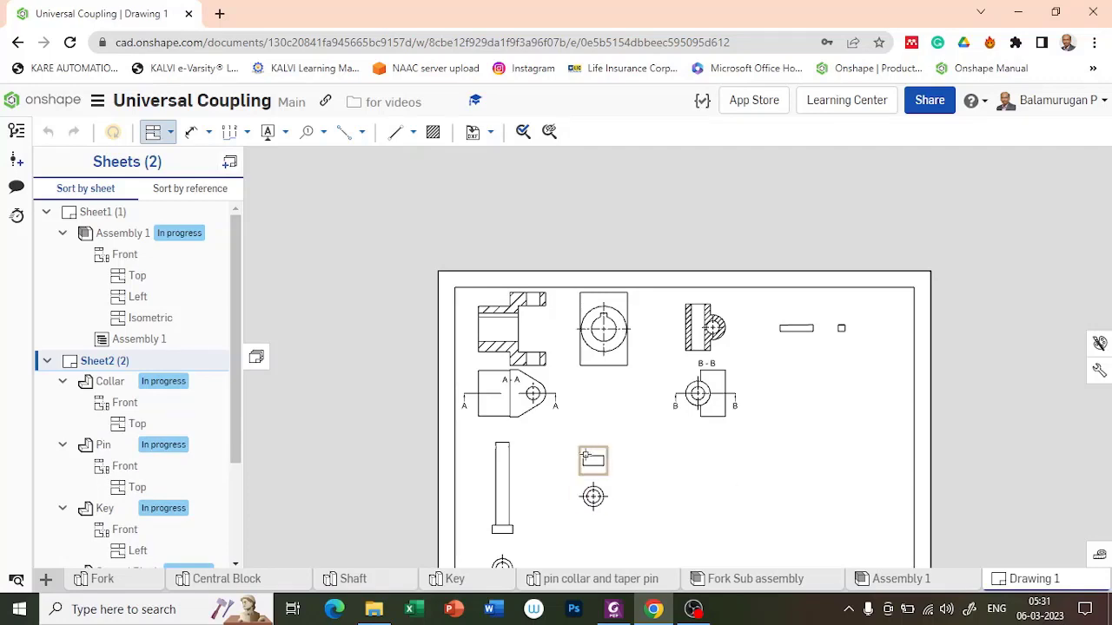
pyautogui.press('Escape')
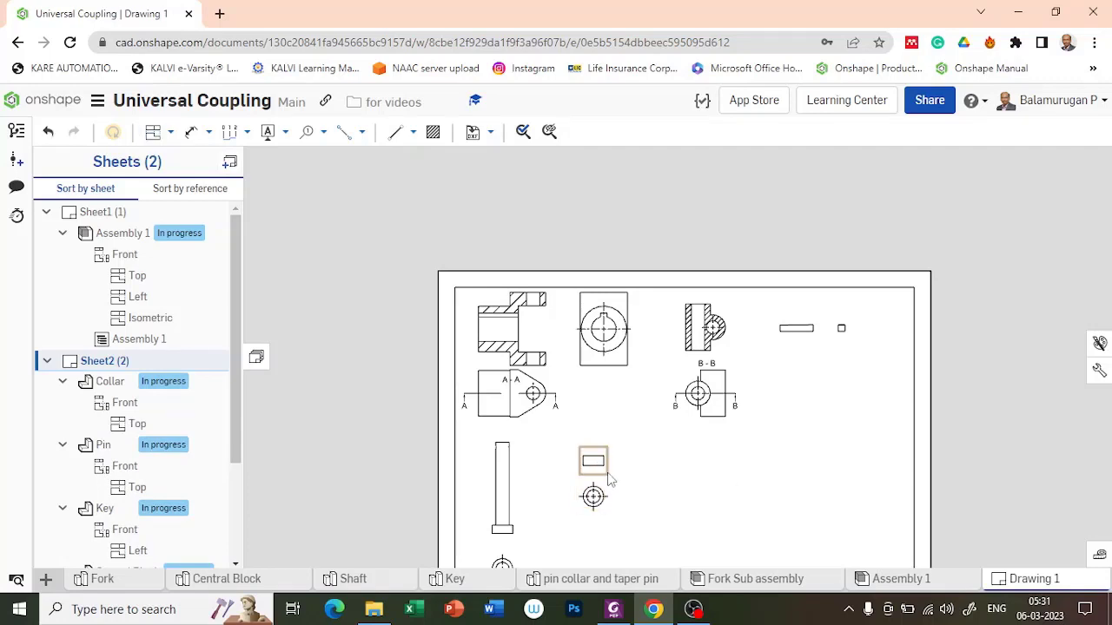
# Replace the Collar's front view with a horizontal section view through the centre of its top view, placed directly above it.
pyautogui.click(608, 475)
pyautogui.press('Delete')
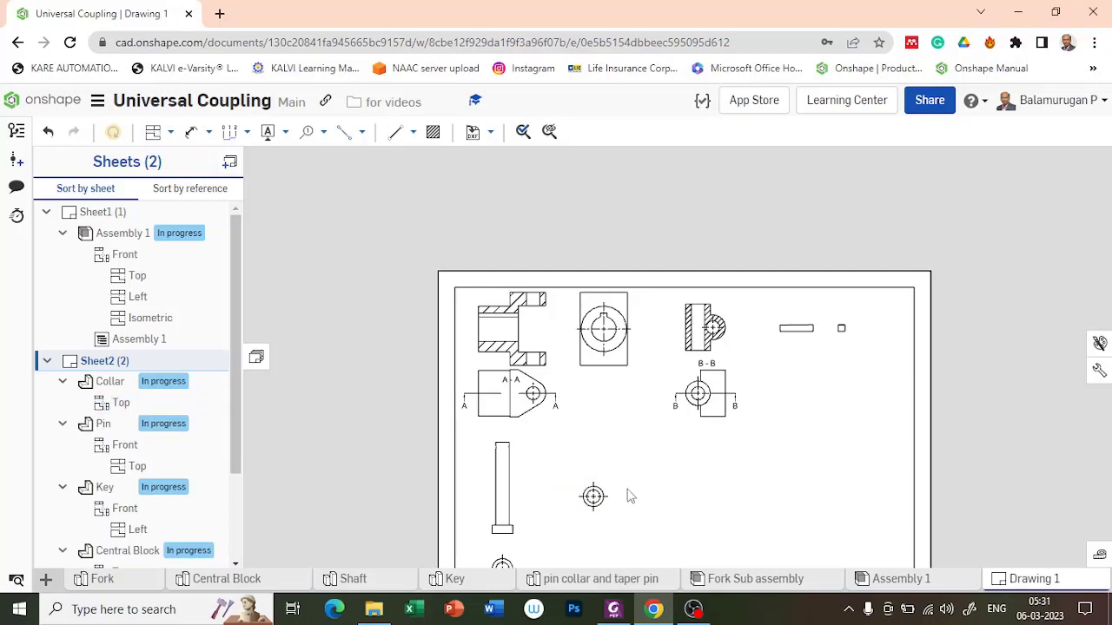
pyautogui.click(169, 132)
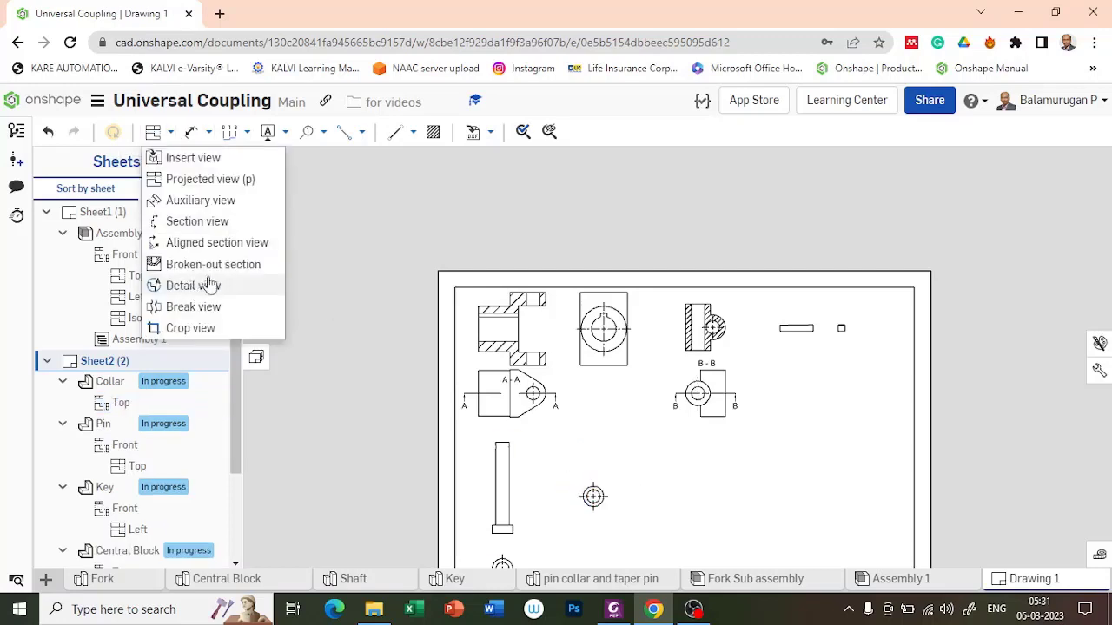
pyautogui.click(160, 221)
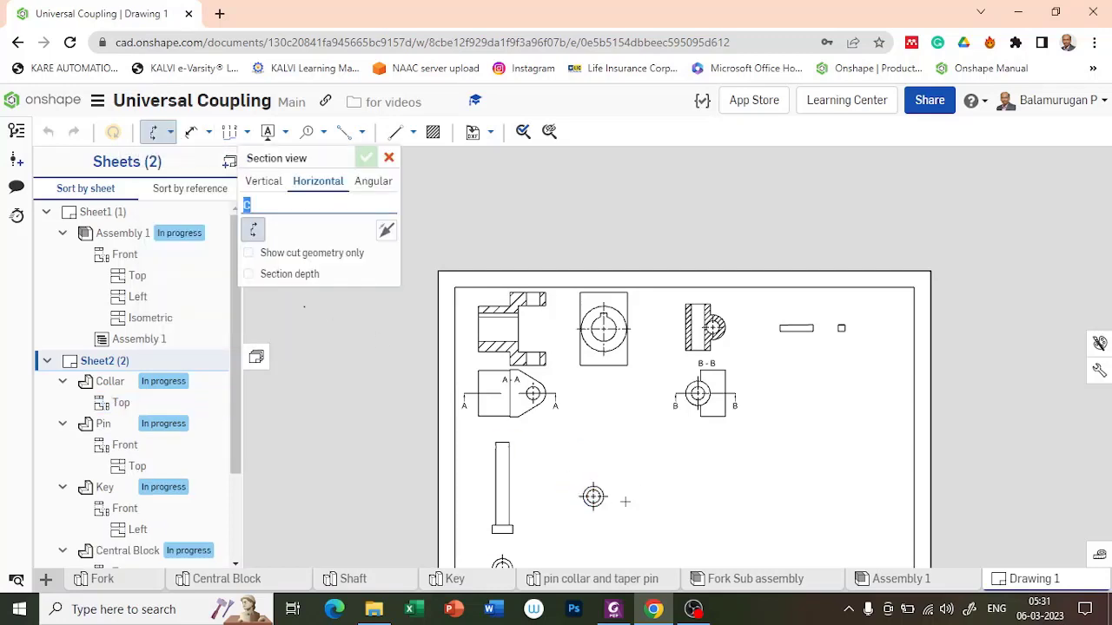
pyautogui.scroll(3, 624, 502)
pyautogui.scroll(1, 626, 502)
pyautogui.click(561, 490)
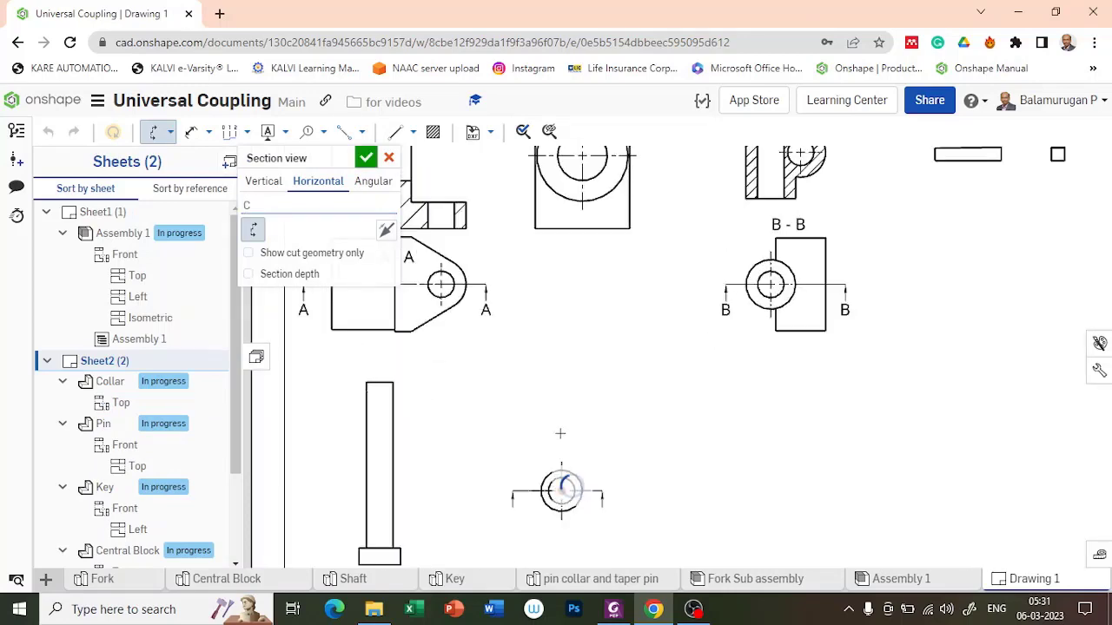
pyautogui.click(558, 423)
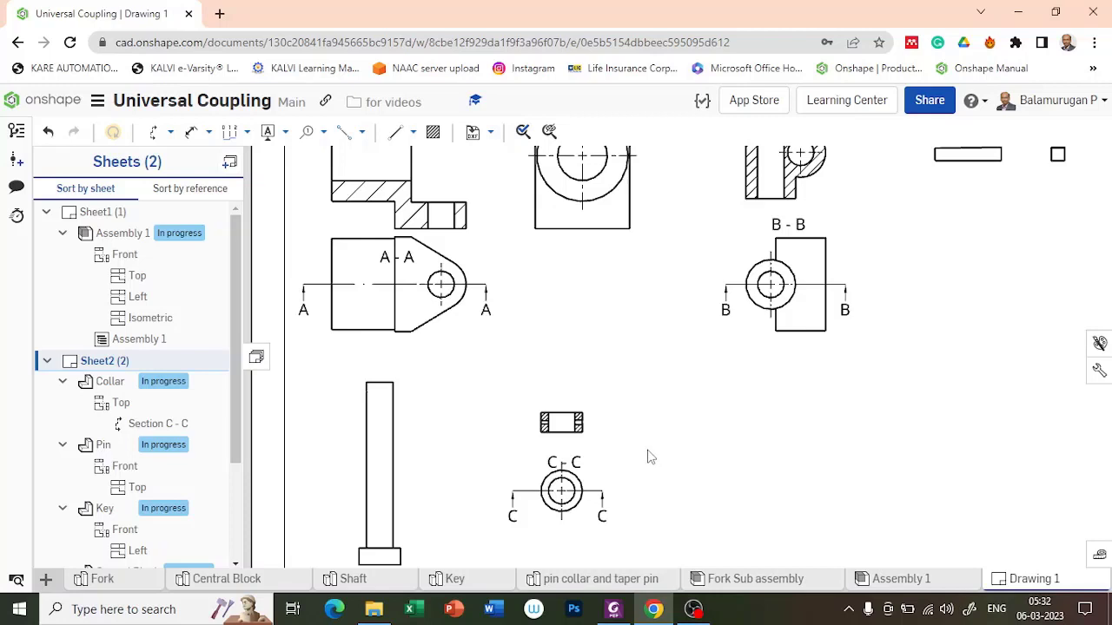
# Replace the Pin's front view with a horizontal section view through the centre of its top view, placed directly above it.
pyautogui.scroll(-2, 738, 377)
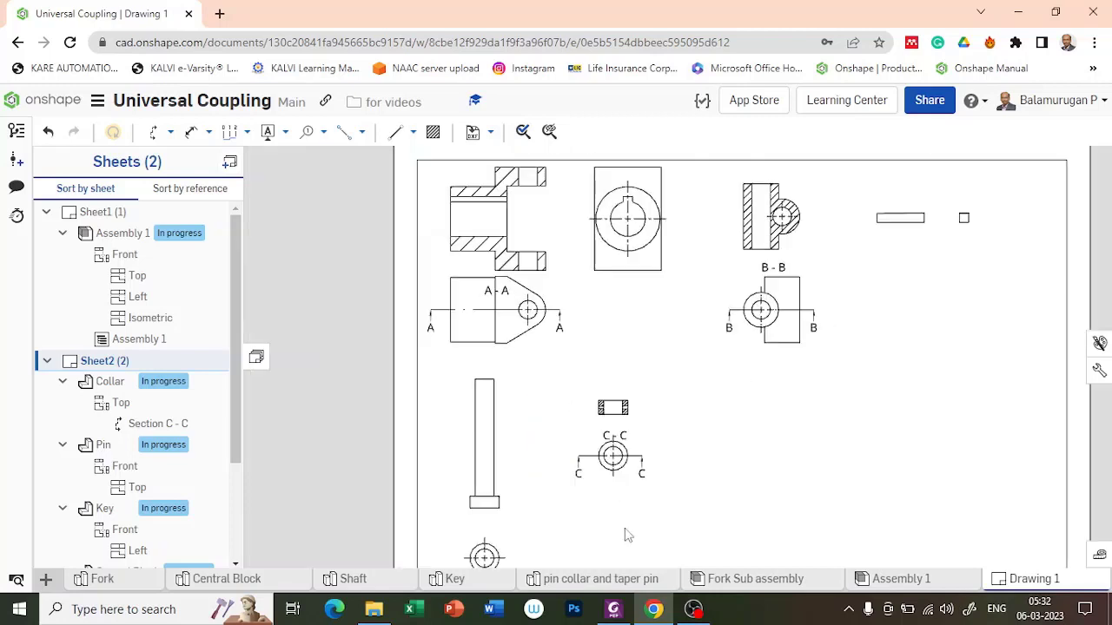
pyautogui.click(502, 468)
pyautogui.press('Delete')
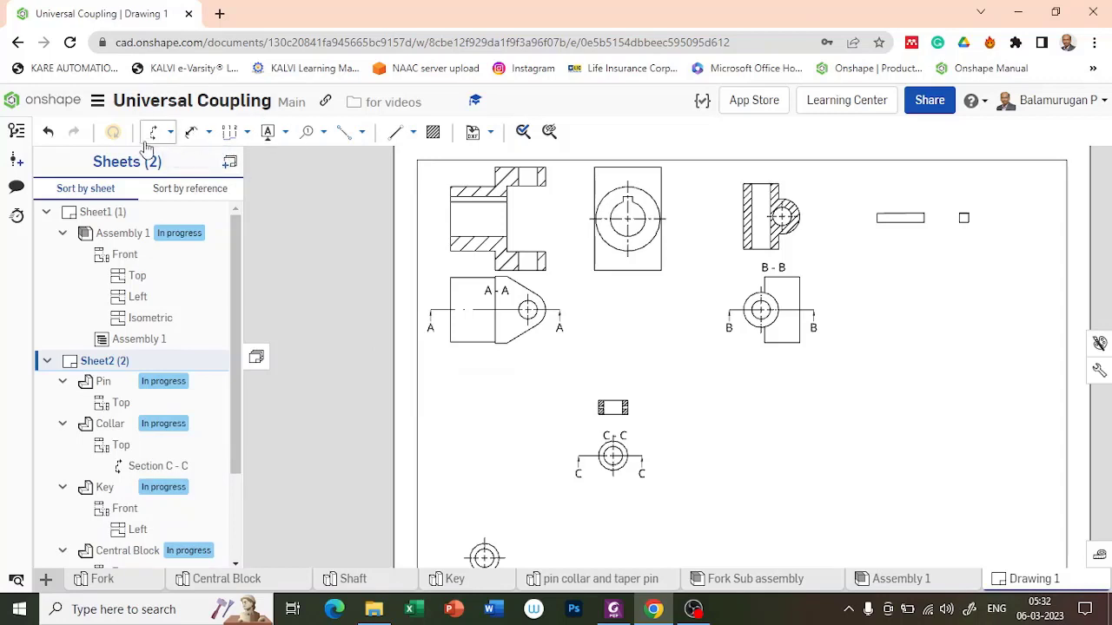
pyautogui.click(171, 133)
pyautogui.click(204, 221)
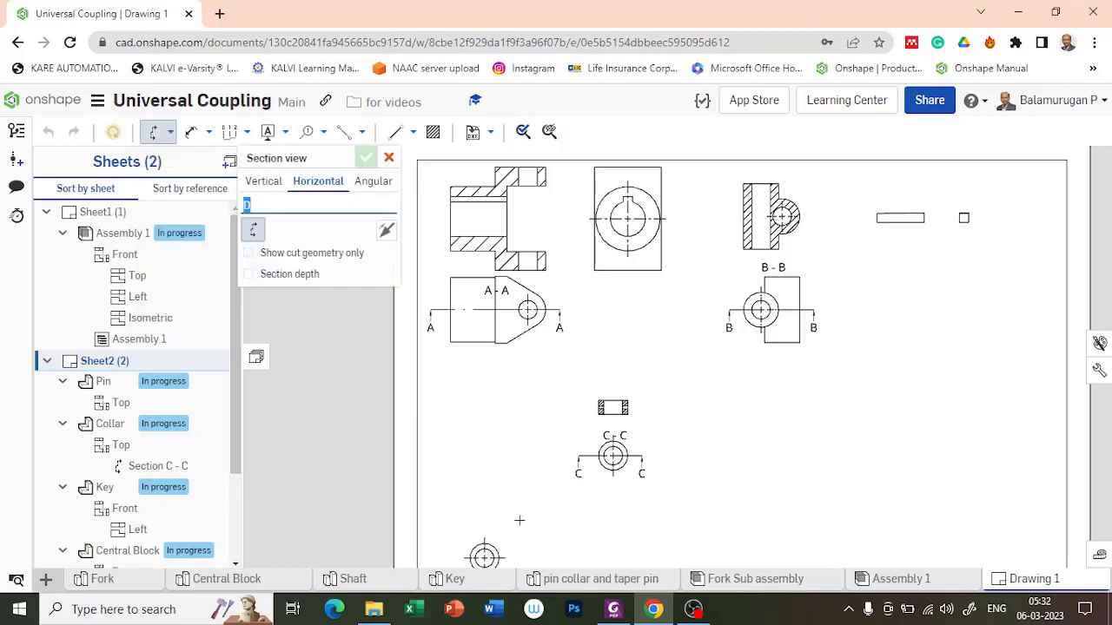
pyautogui.click(484, 555)
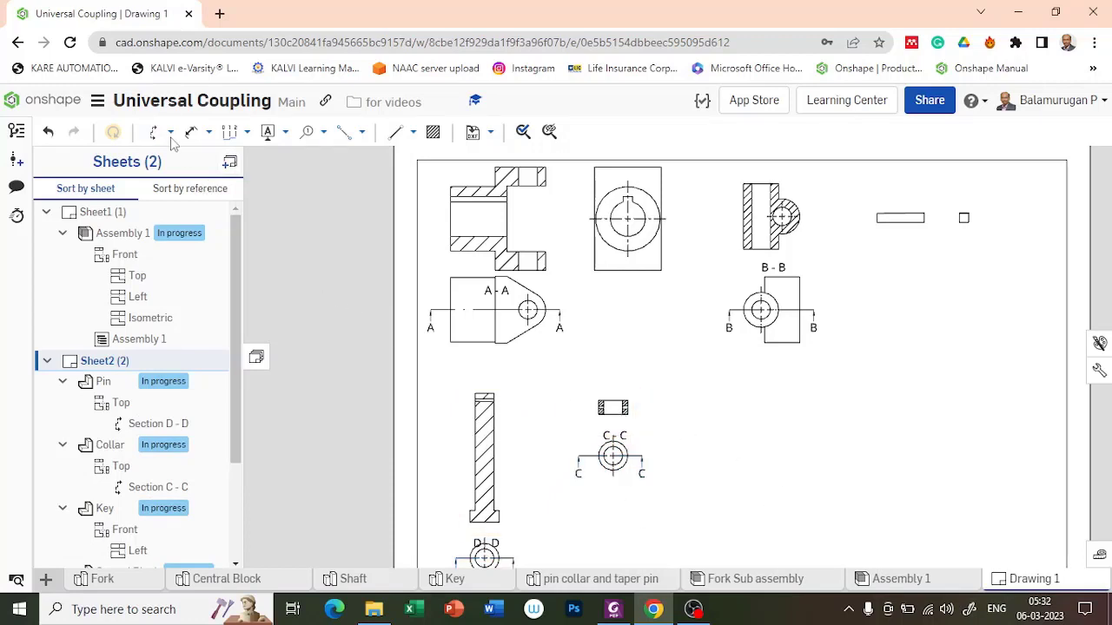
pyautogui.scroll(-2, 538, 304)
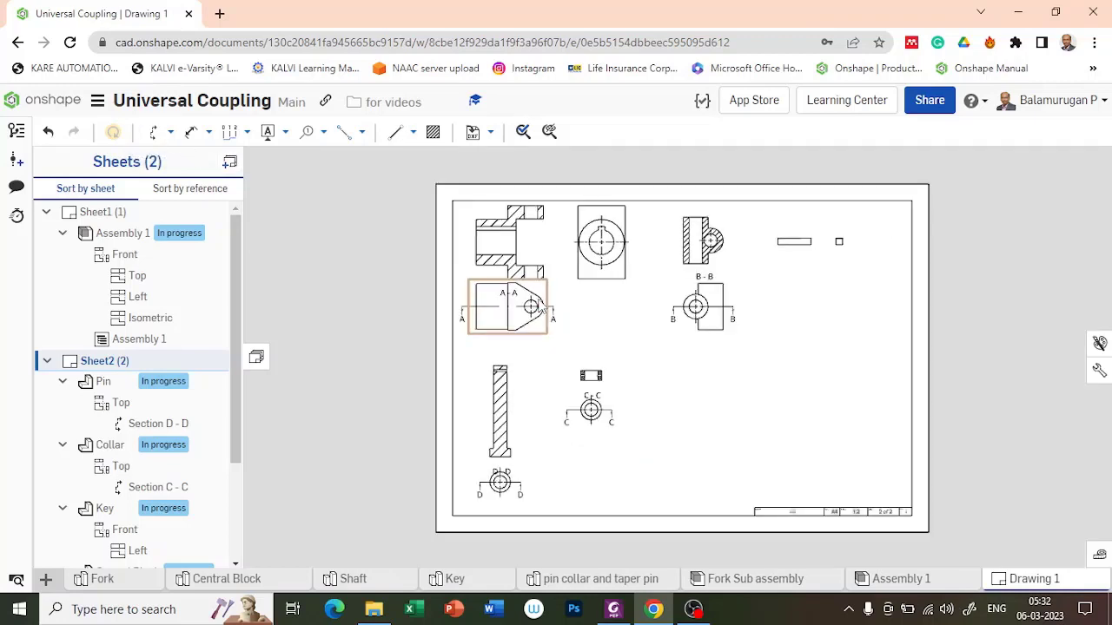
# Insert a Front-orientation view of the Taper pin to the right of the Collar's section view, and project its left view beside it.
pyautogui.click(170, 131)
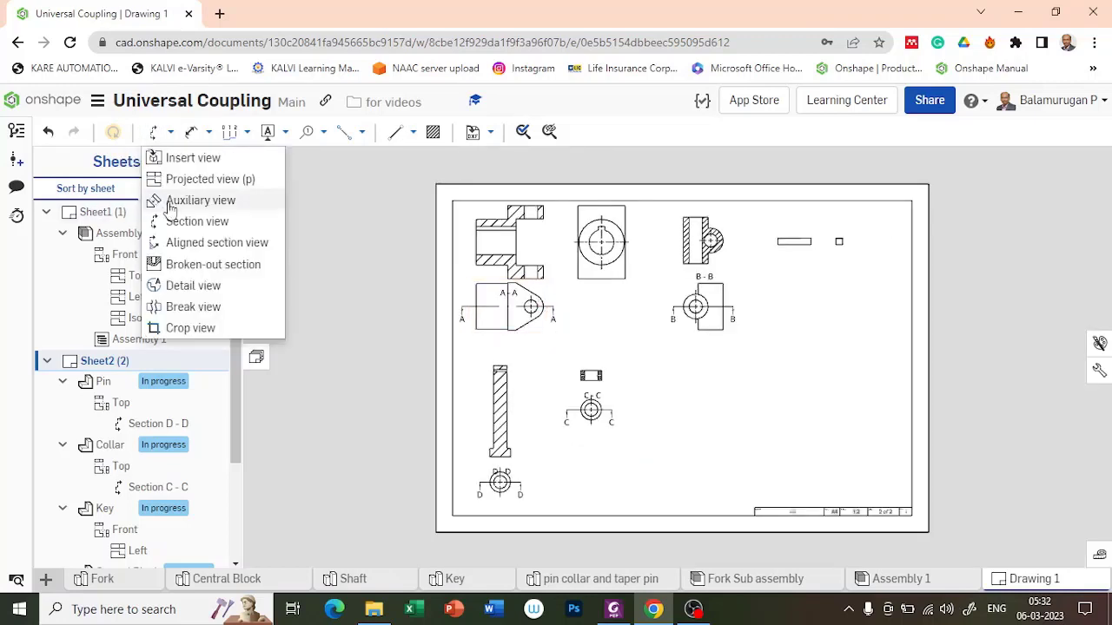
pyautogui.click(219, 161)
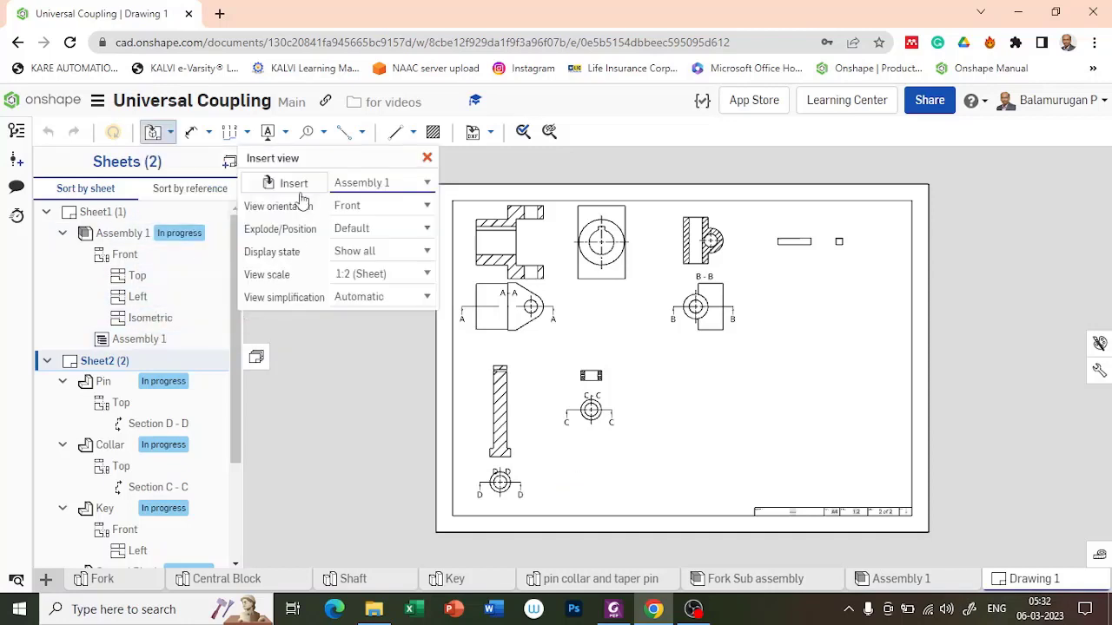
pyautogui.click(299, 191)
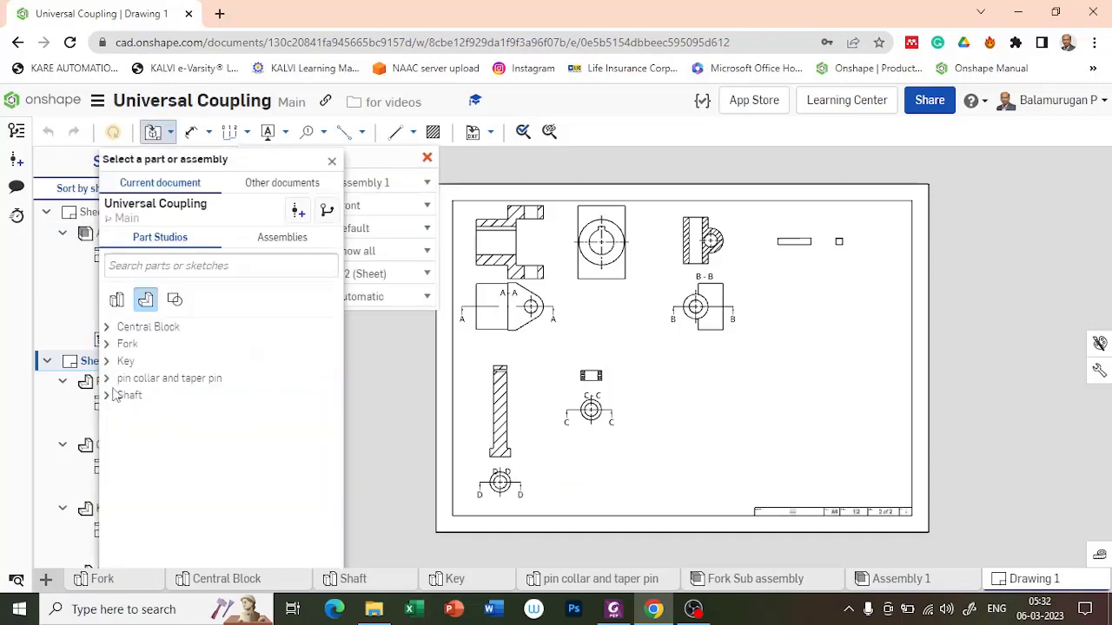
pyautogui.click(106, 379)
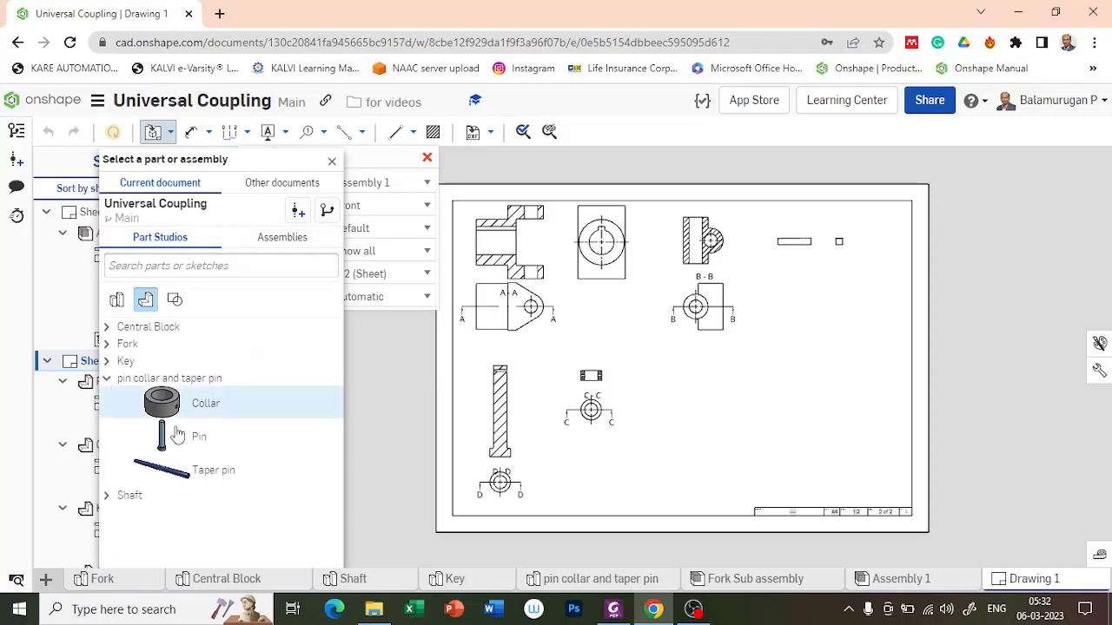
pyautogui.click(200, 474)
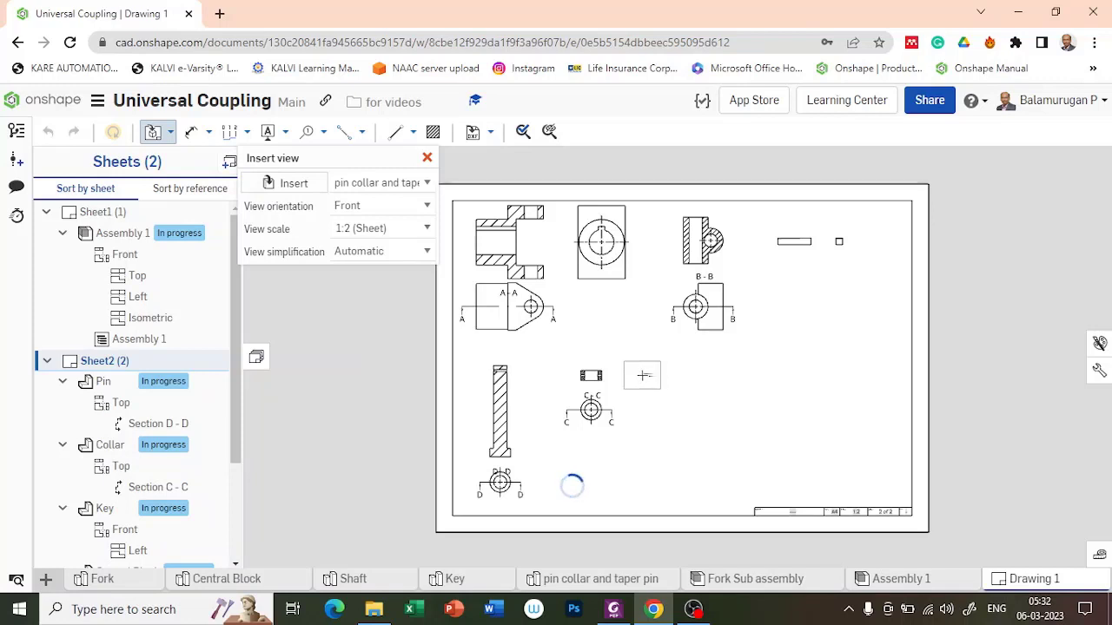
pyautogui.click(644, 375)
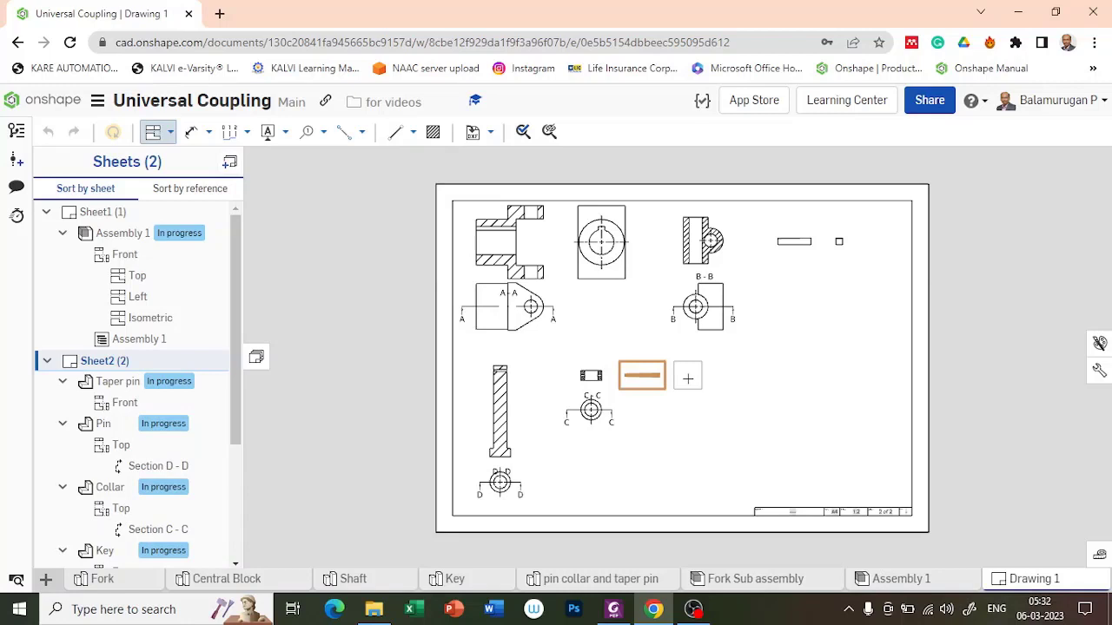
pyautogui.click(649, 523)
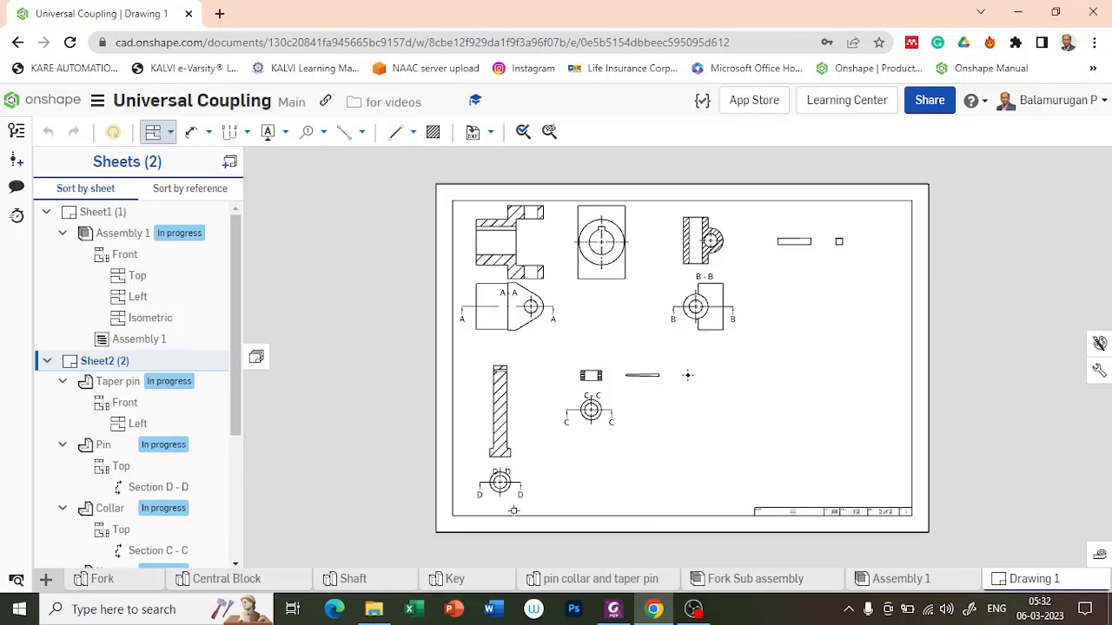
# Insert a Front-orientation view of the Shaft to the right of the Taper pin views, and project its left view beside it.
pyautogui.click(170, 132)
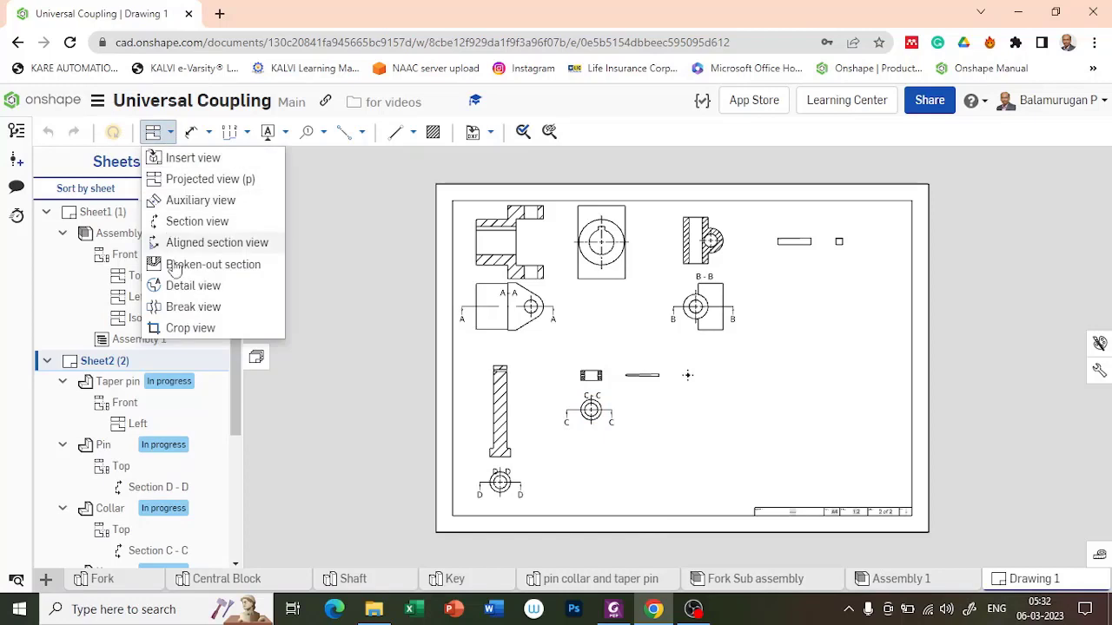
pyautogui.click(200, 165)
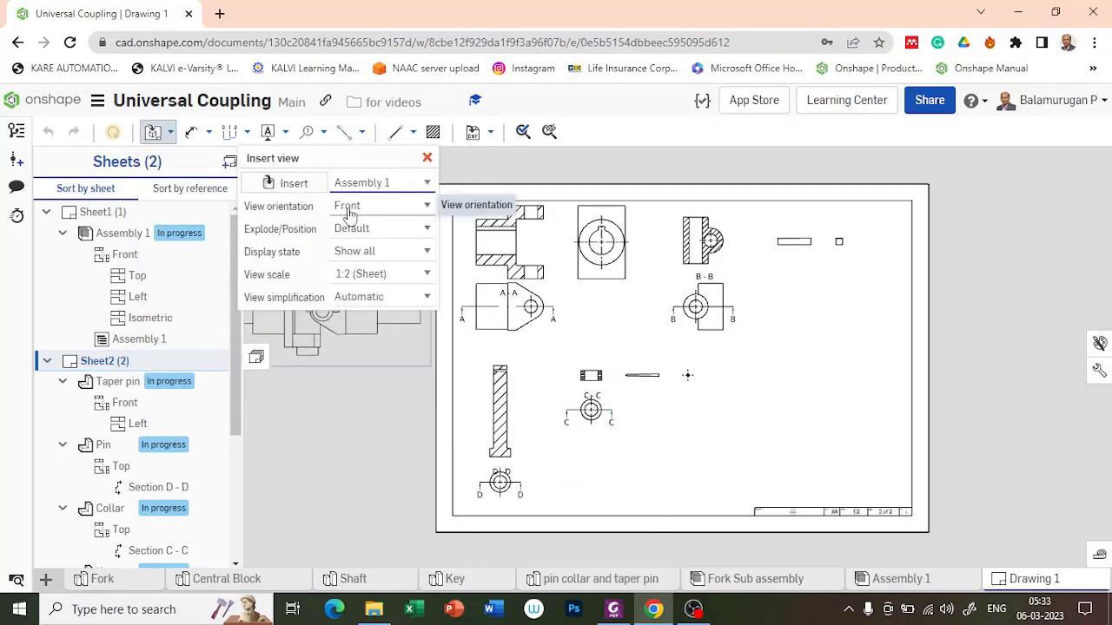
pyautogui.click(295, 184)
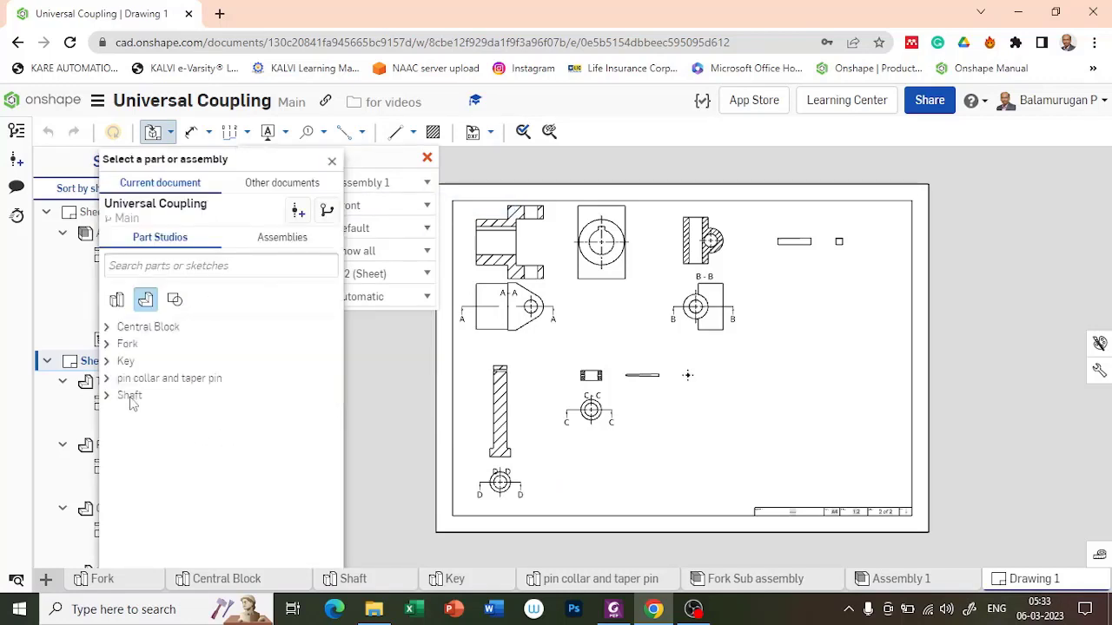
pyautogui.click(133, 397)
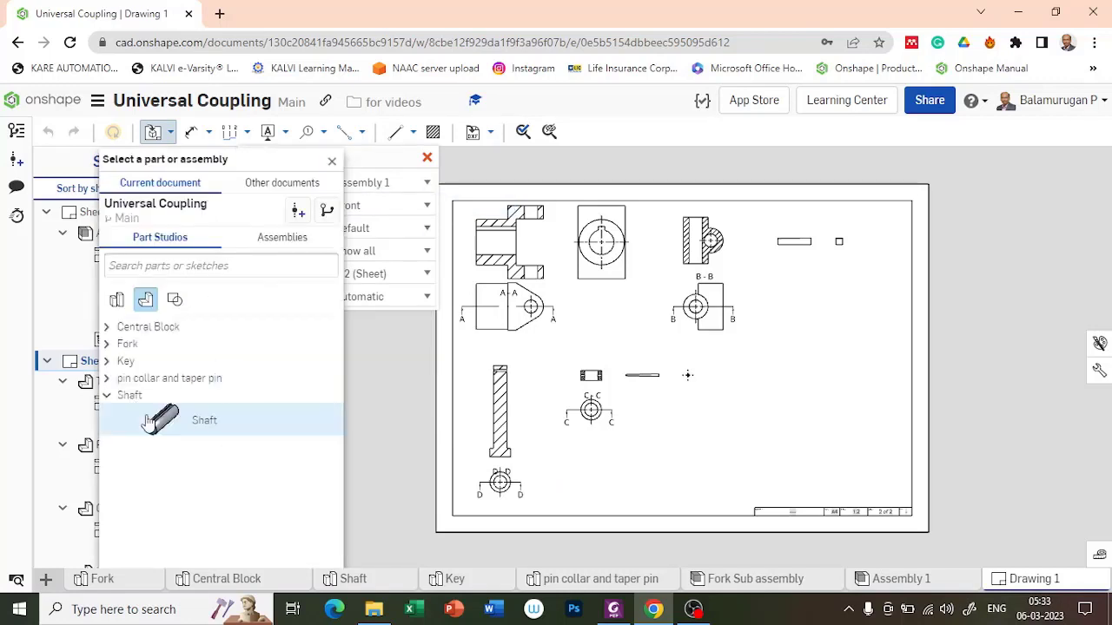
pyautogui.click(216, 425)
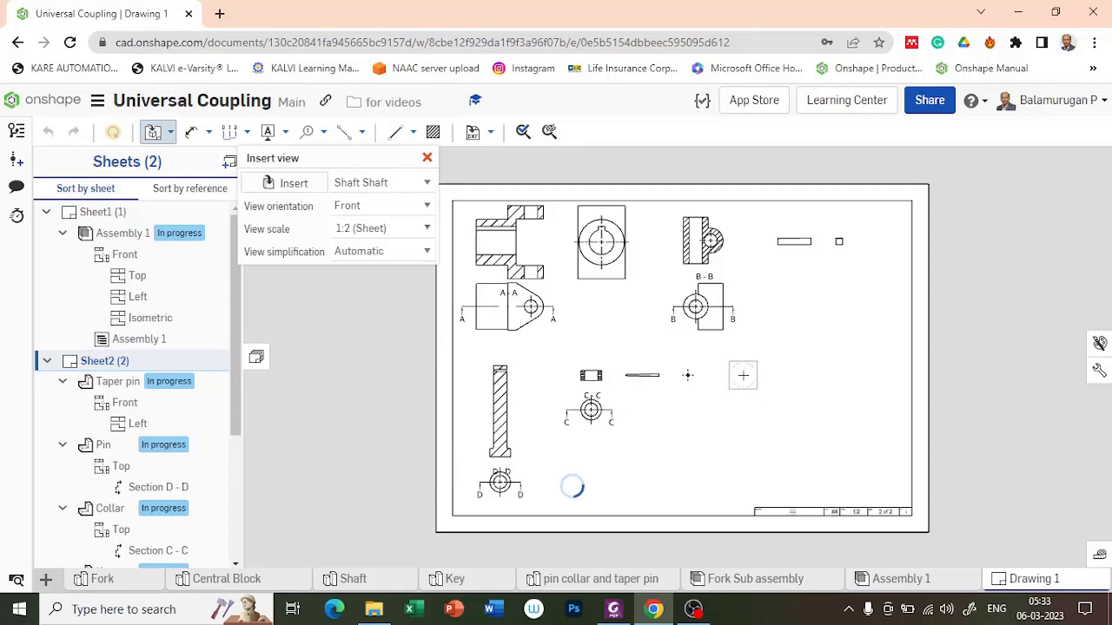
pyautogui.click(742, 375)
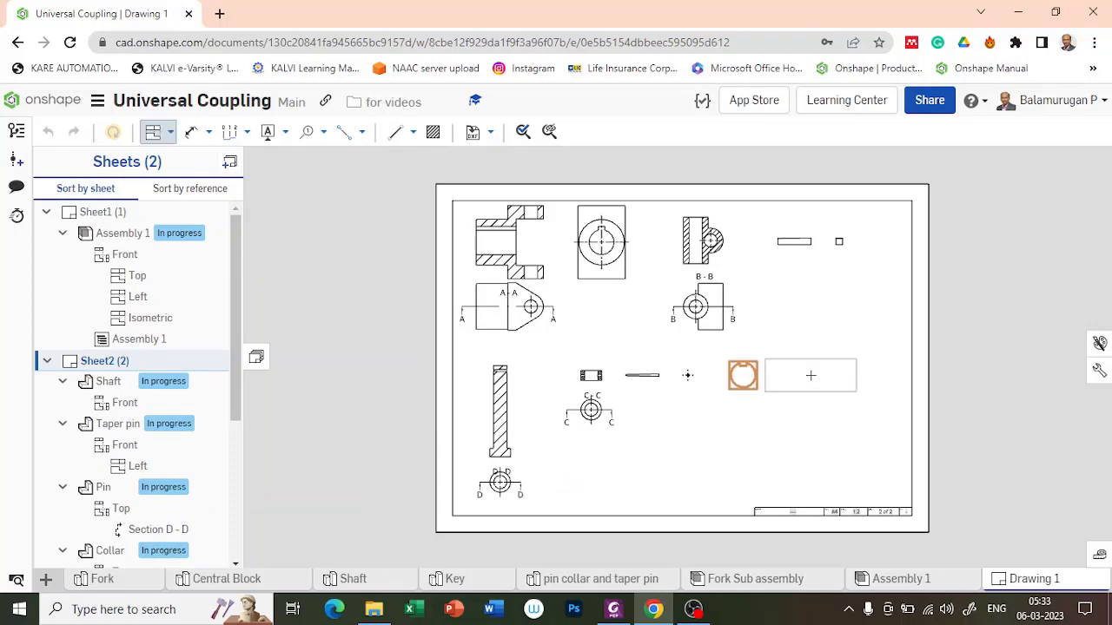
pyautogui.click(811, 375)
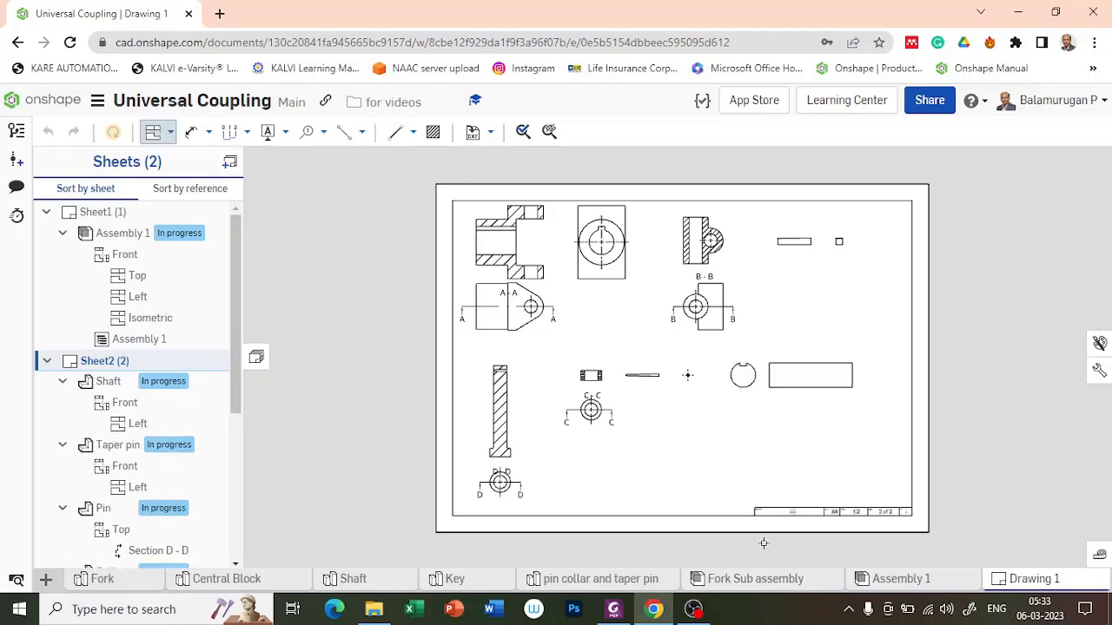
# Dimension the outer circle's diameter and the keyed bore's radius in the Fork's side view.
pyautogui.scroll(4, 549, 321)
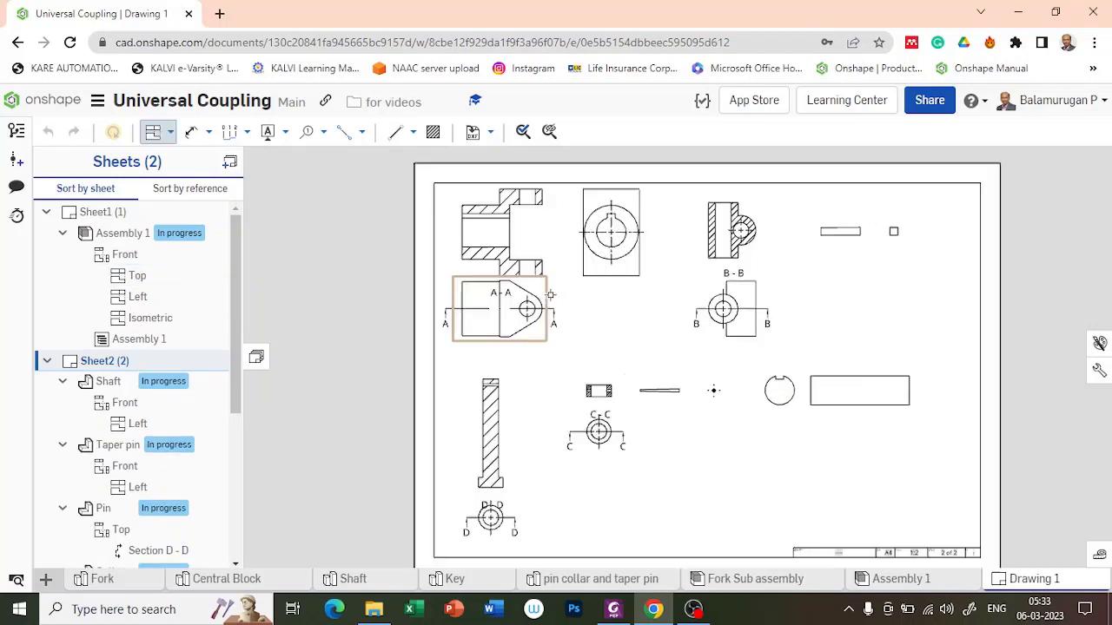
pyautogui.scroll(-3, 549, 322)
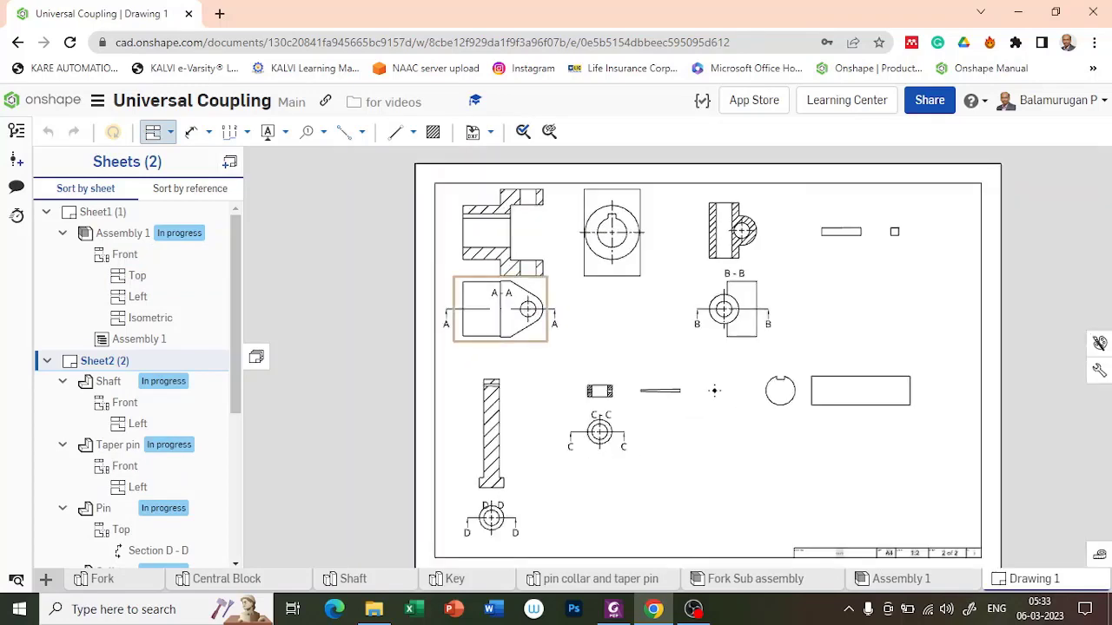
pyautogui.hotkey('alt', 'Tab')
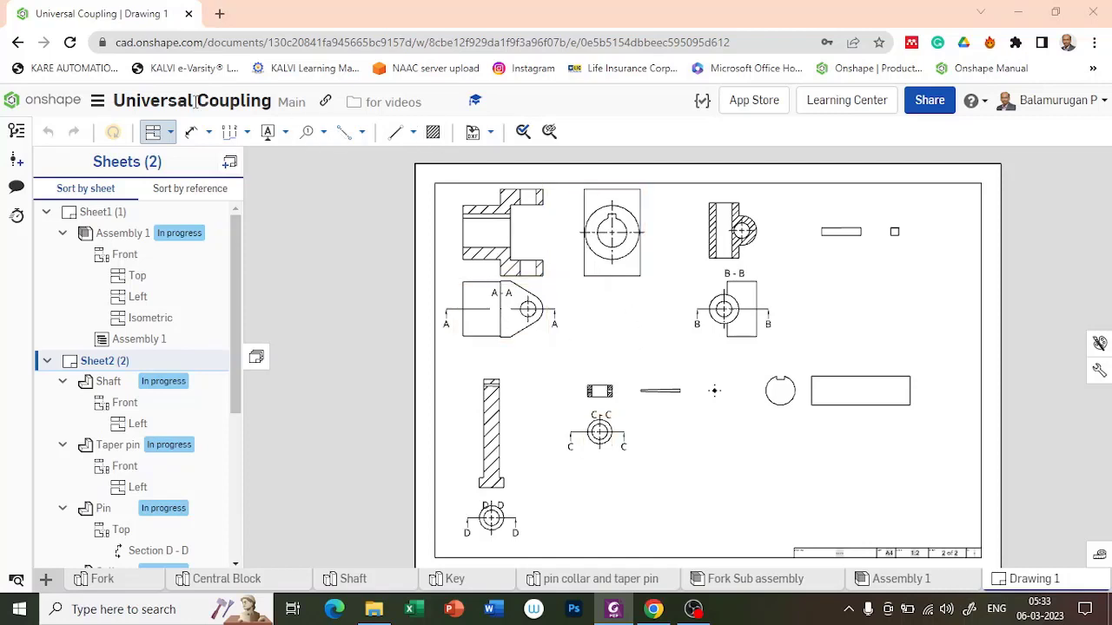
pyautogui.click(193, 133)
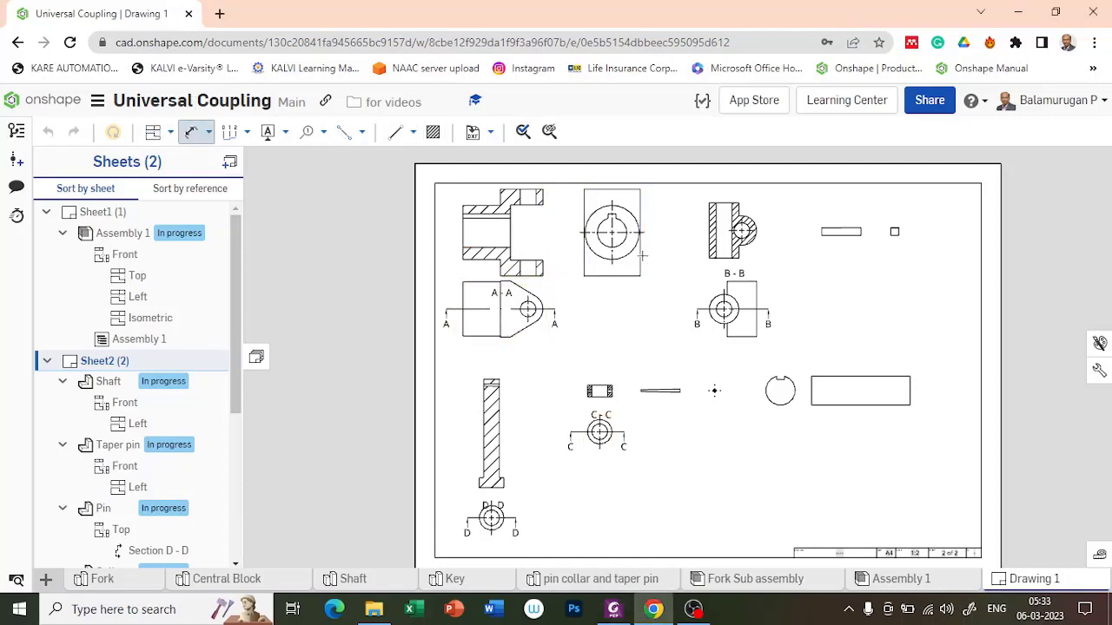
pyautogui.scroll(2, 643, 253)
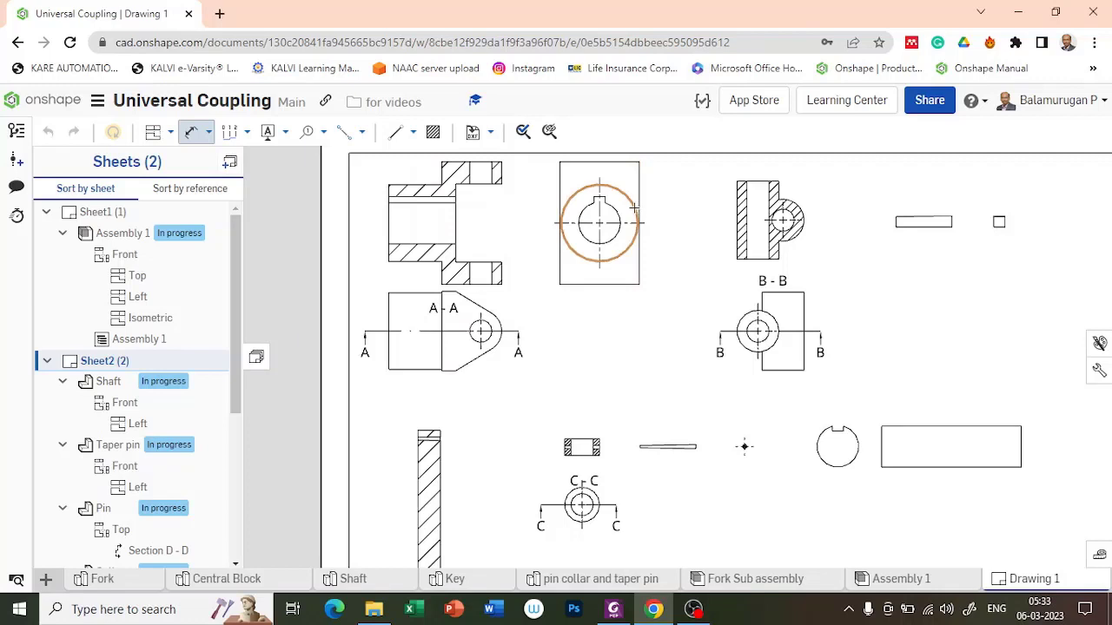
pyautogui.click(672, 192)
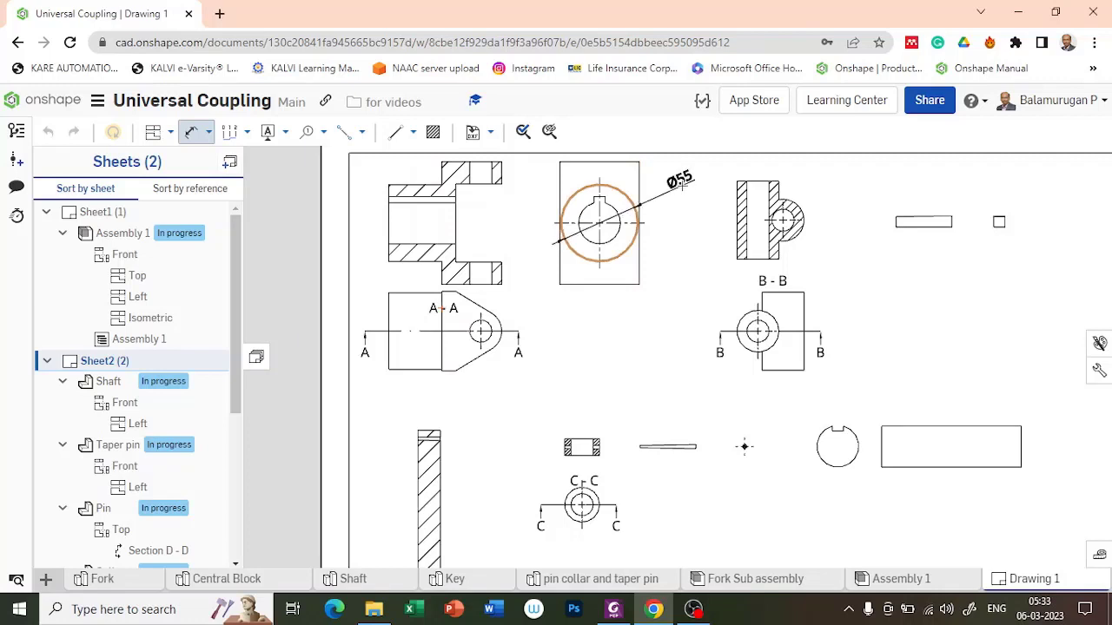
pyautogui.click(682, 181)
pyautogui.click(614, 236)
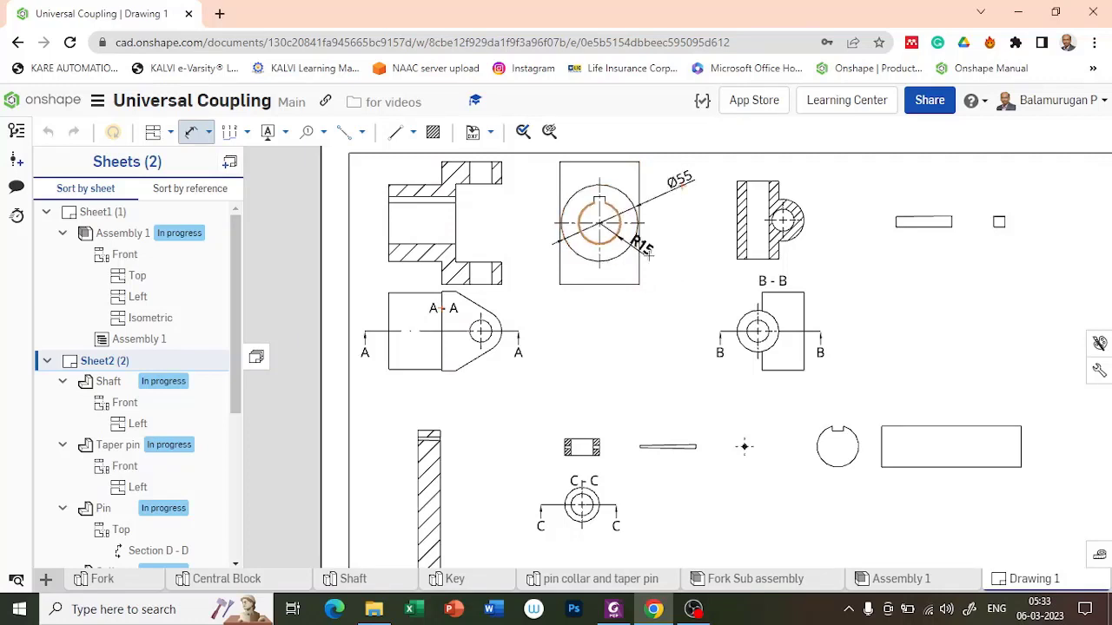
pyautogui.click(666, 258)
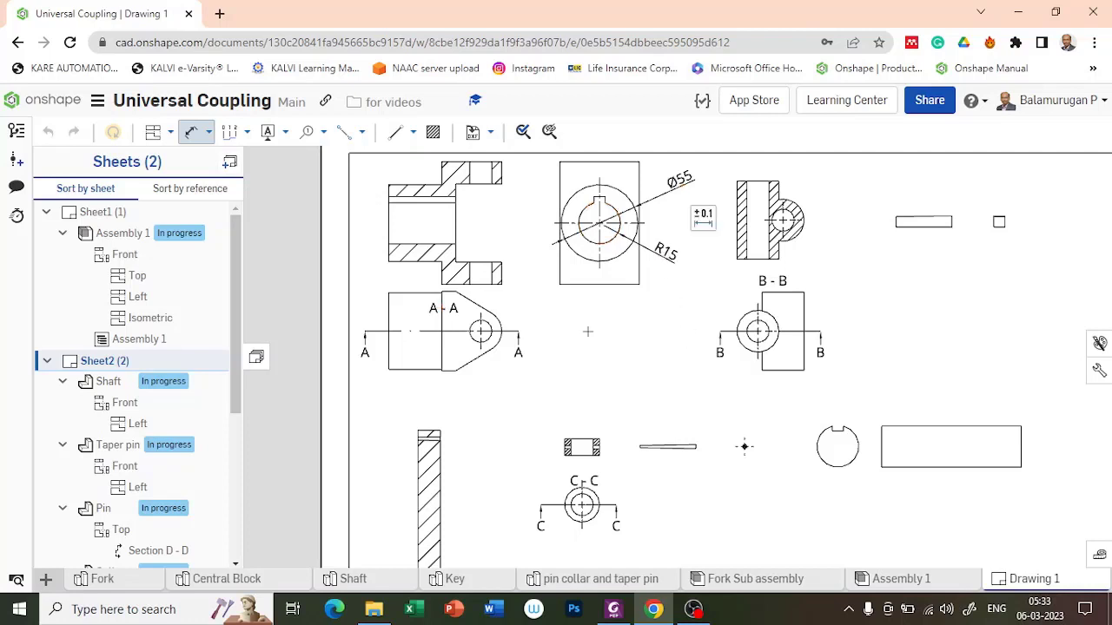
# Dimension the pin hole's diameter and the rounded end's radius in the Fork's top view.
pyautogui.scroll(2, 506, 380)
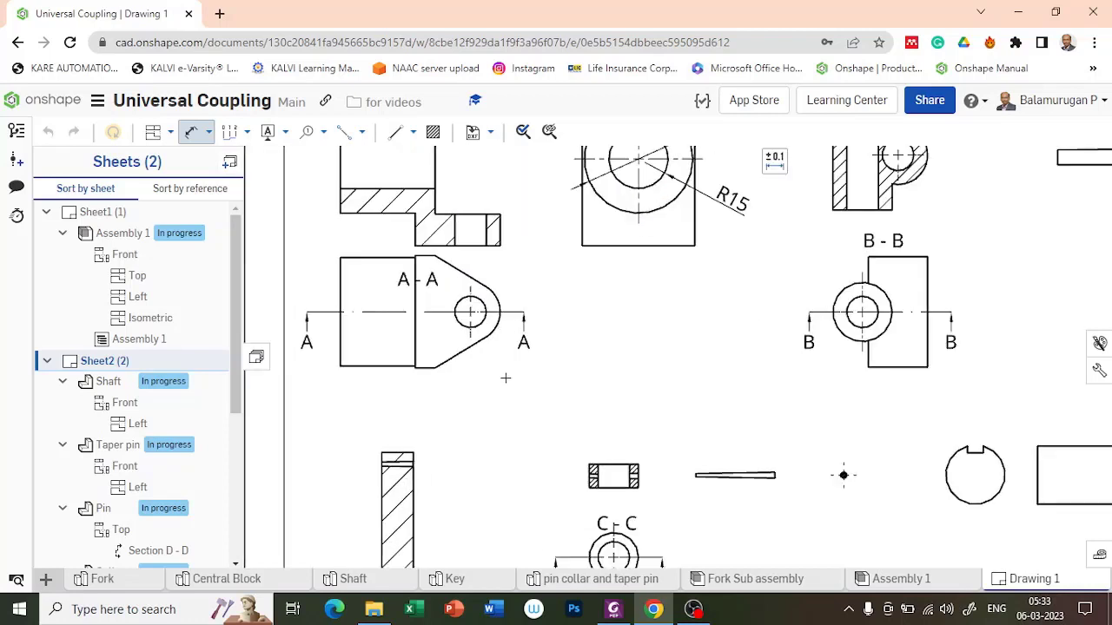
pyautogui.click(482, 324)
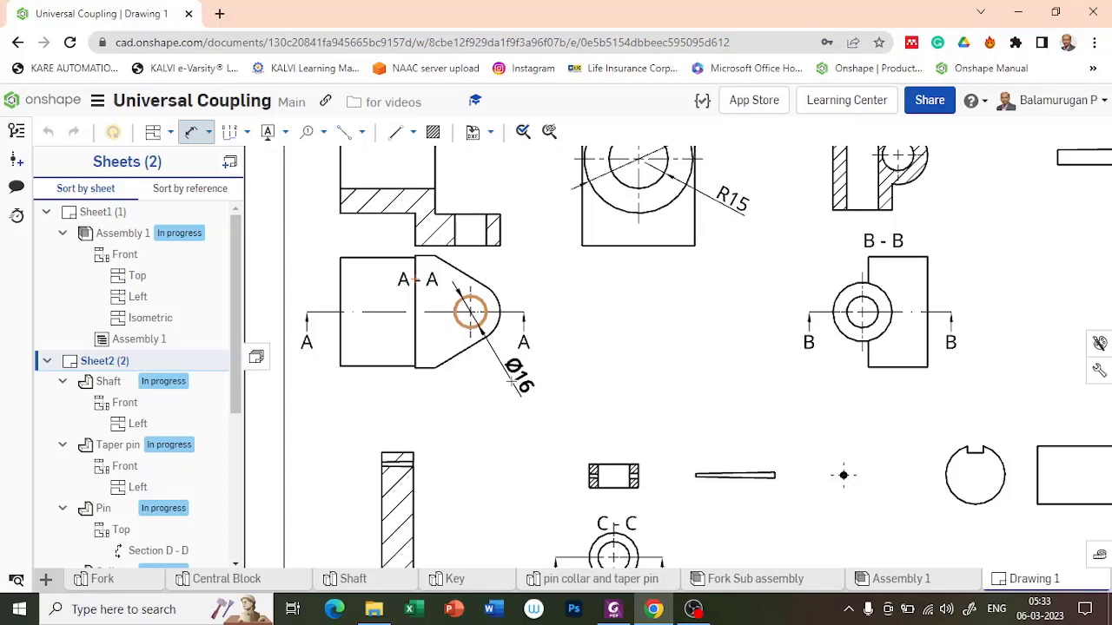
pyautogui.click(518, 393)
pyautogui.click(500, 297)
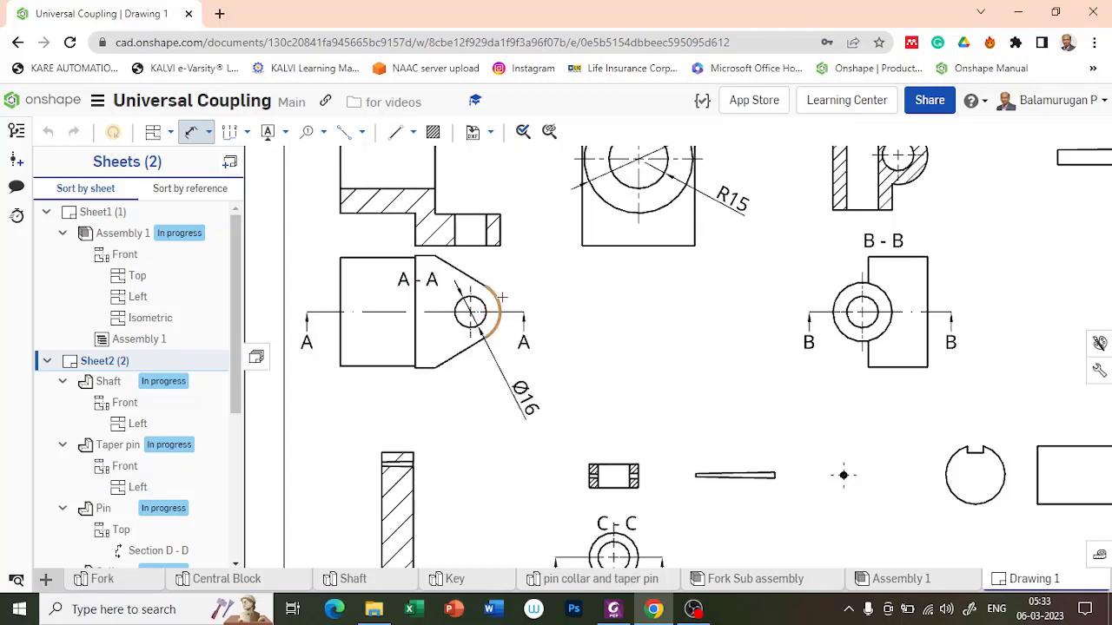
pyautogui.click(527, 290)
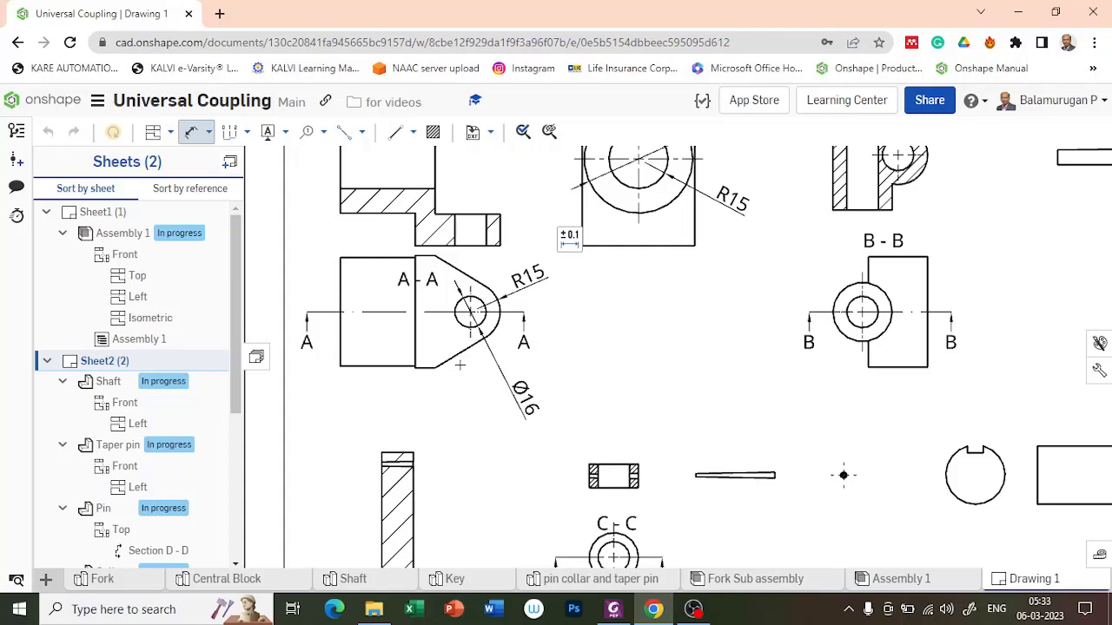
# Add a vertical centerline through both pin holes in the Fork's section A-A, from the upper hole's outer edge to the lower hole's.
pyautogui.scroll(-1, 461, 365)
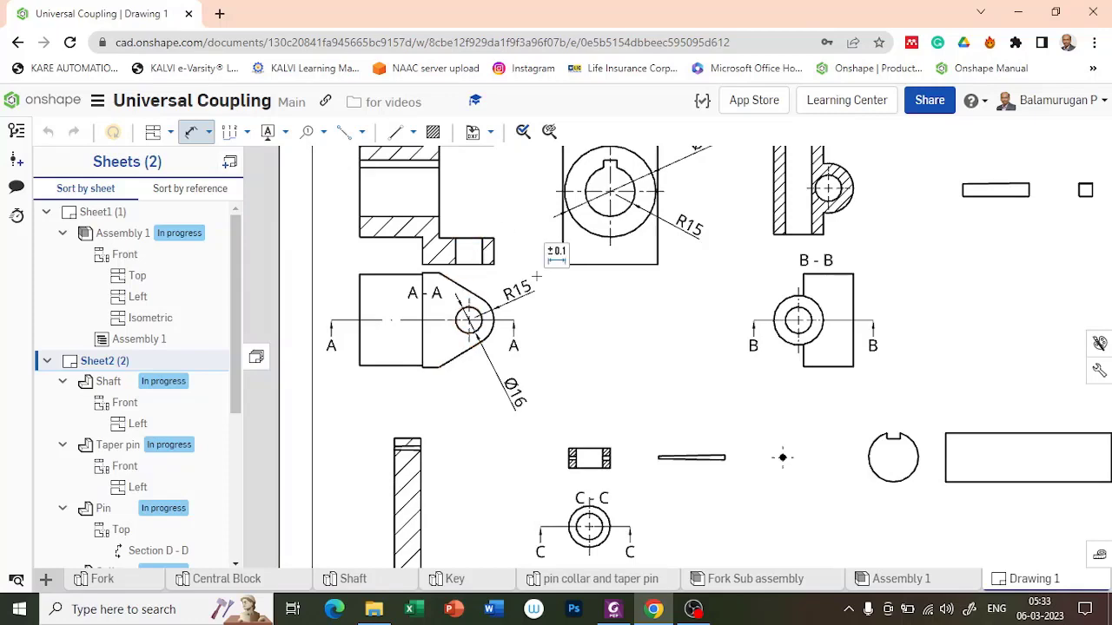
pyautogui.moveTo(537, 276); pyautogui.dragTo(561, 408, button='middle')
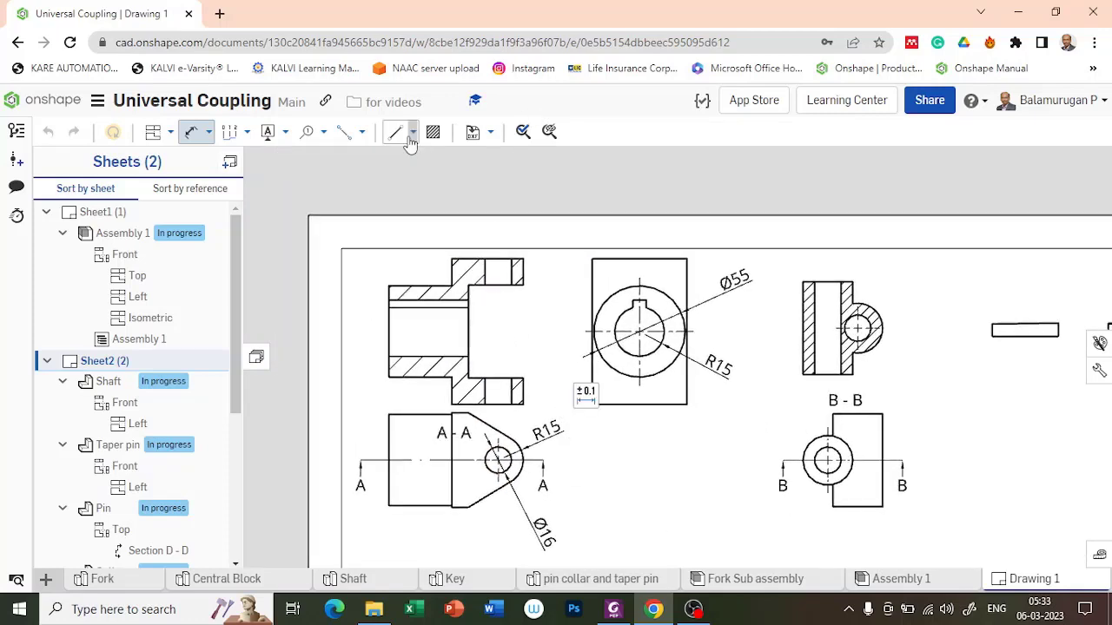
pyautogui.click(361, 131)
pyautogui.click(382, 151)
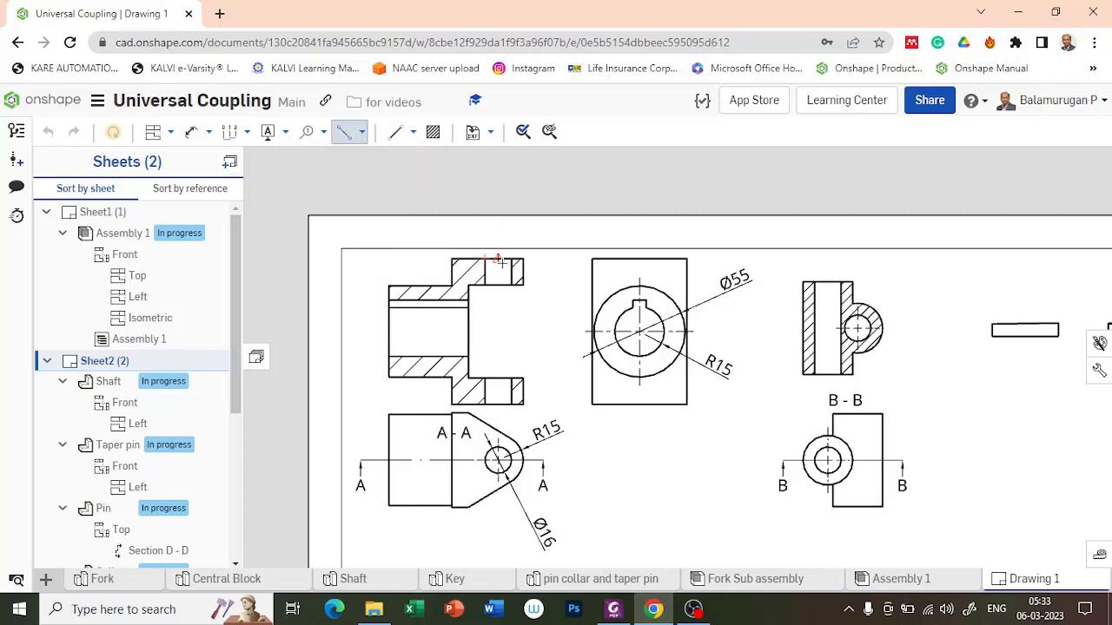
pyautogui.click(497, 259)
pyautogui.click(499, 405)
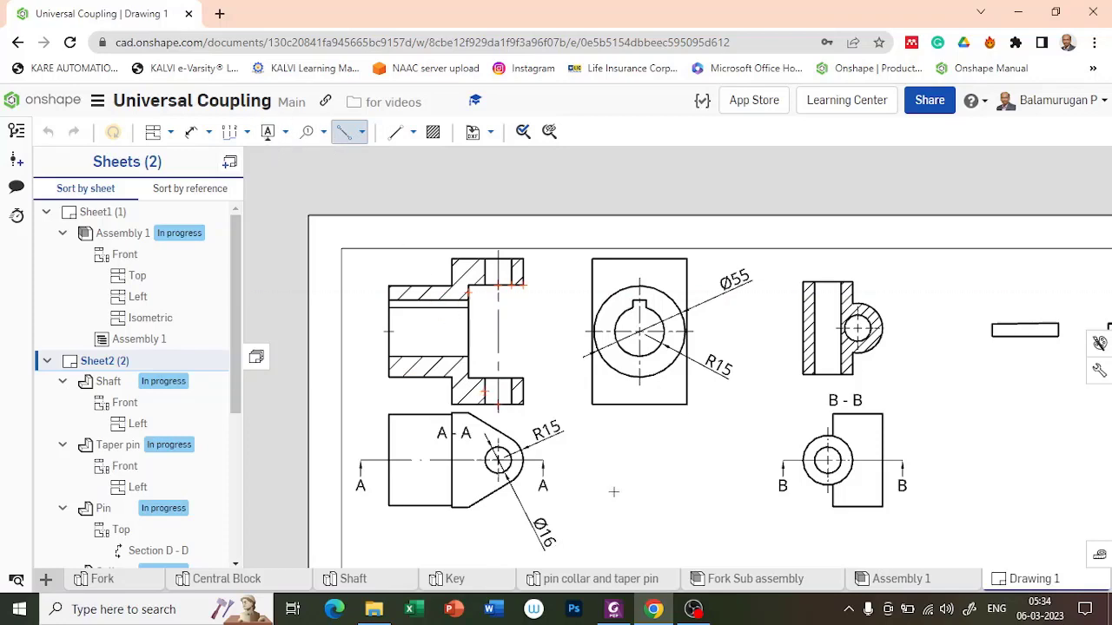
# Move the Fork's top view down to leave clear space for the A-A label below the section view.
pyautogui.scroll(-3, 634, 454)
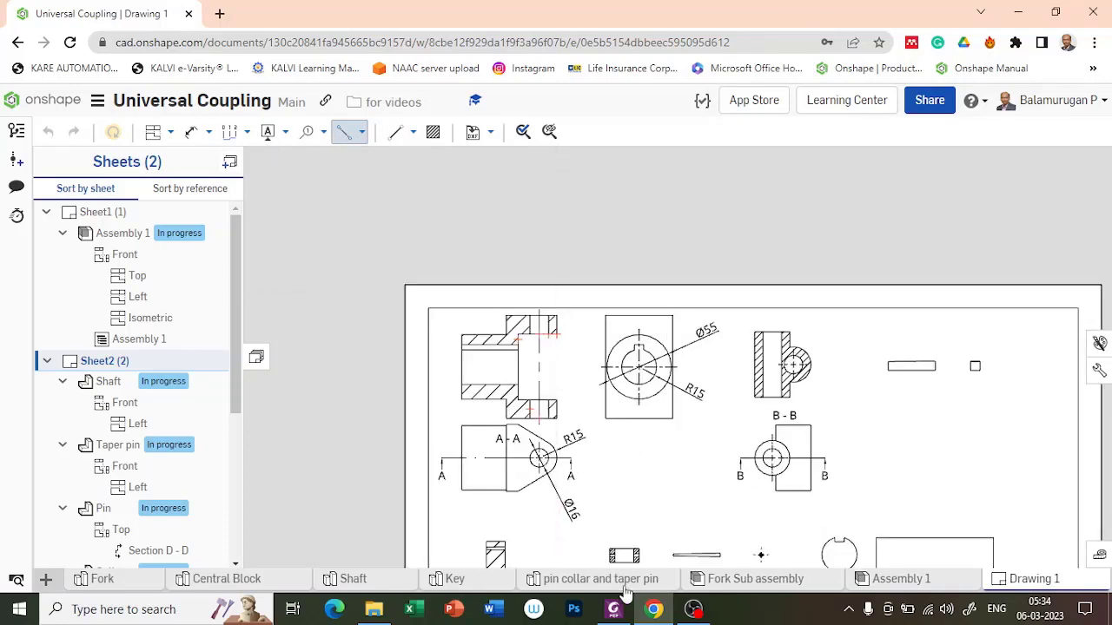
pyautogui.scroll(1, 544, 474)
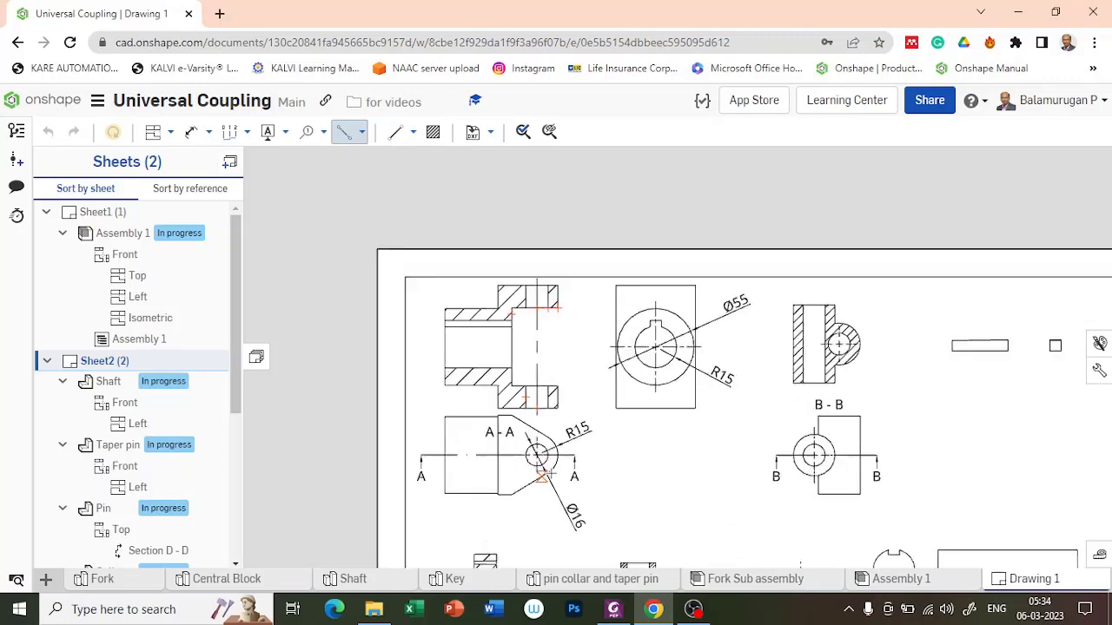
pyautogui.scroll(3, 544, 474)
pyautogui.scroll(-3, 544, 474)
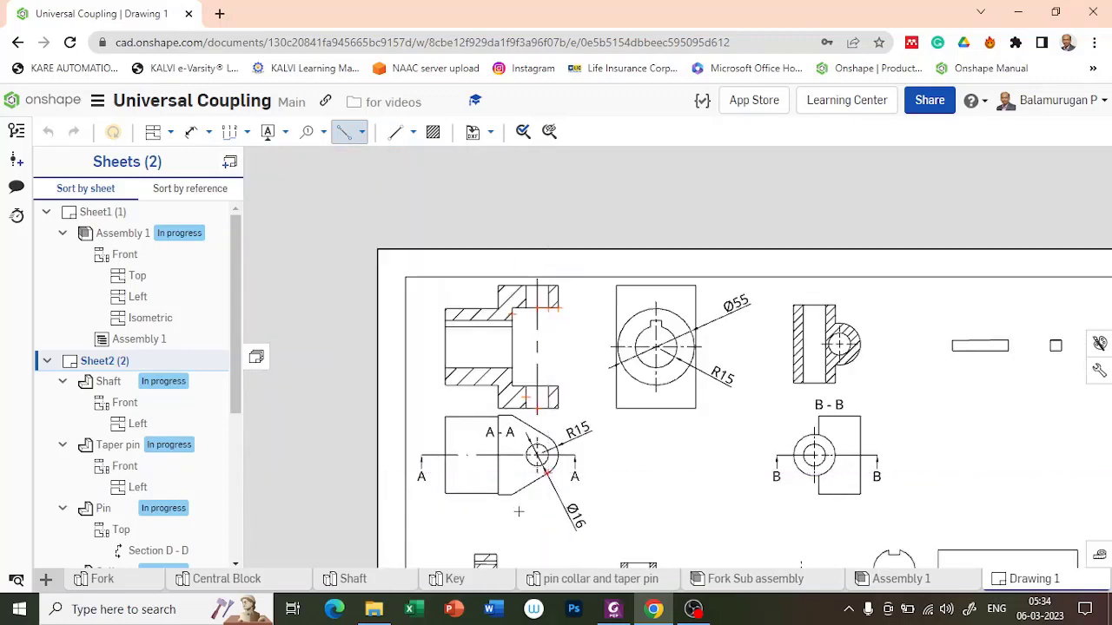
pyautogui.press('Escape')
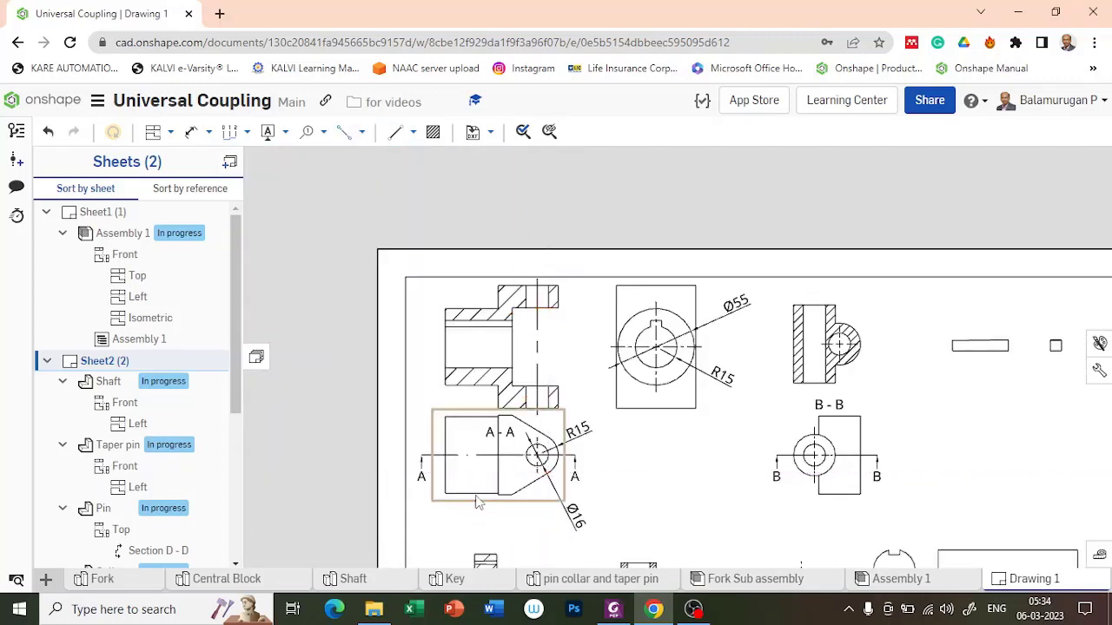
pyautogui.moveTo(484, 500); pyautogui.dragTo(487, 528)
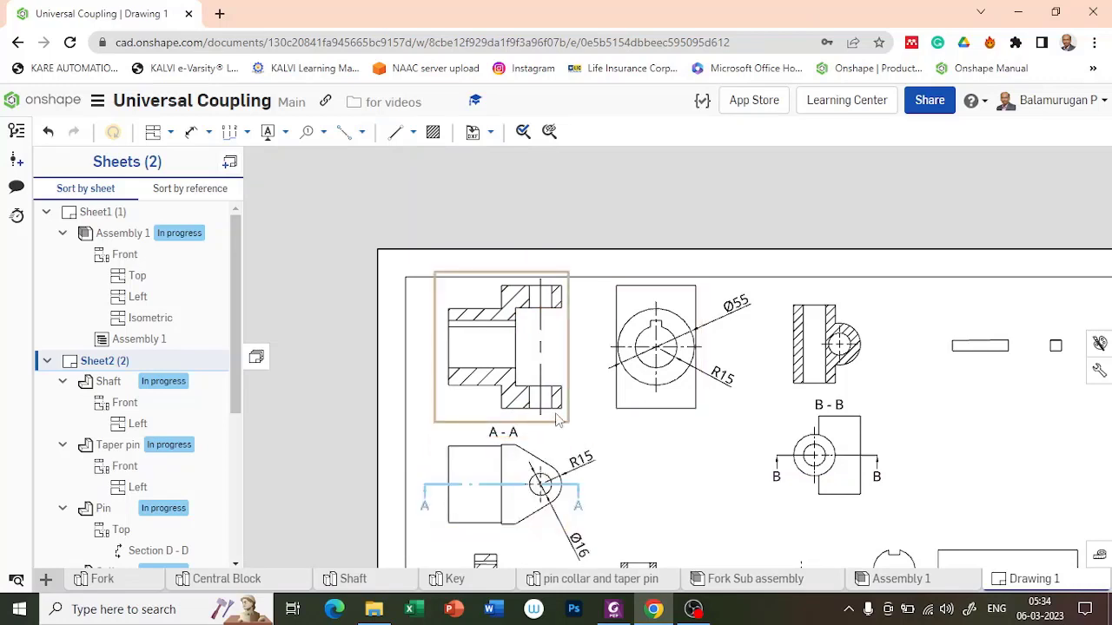
# Move the Fork's section A-A down, and dimension above it the distance from the inner face between the arms to the pin-hole centerline.
pyautogui.moveTo(558, 432); pyautogui.dragTo(550, 446)
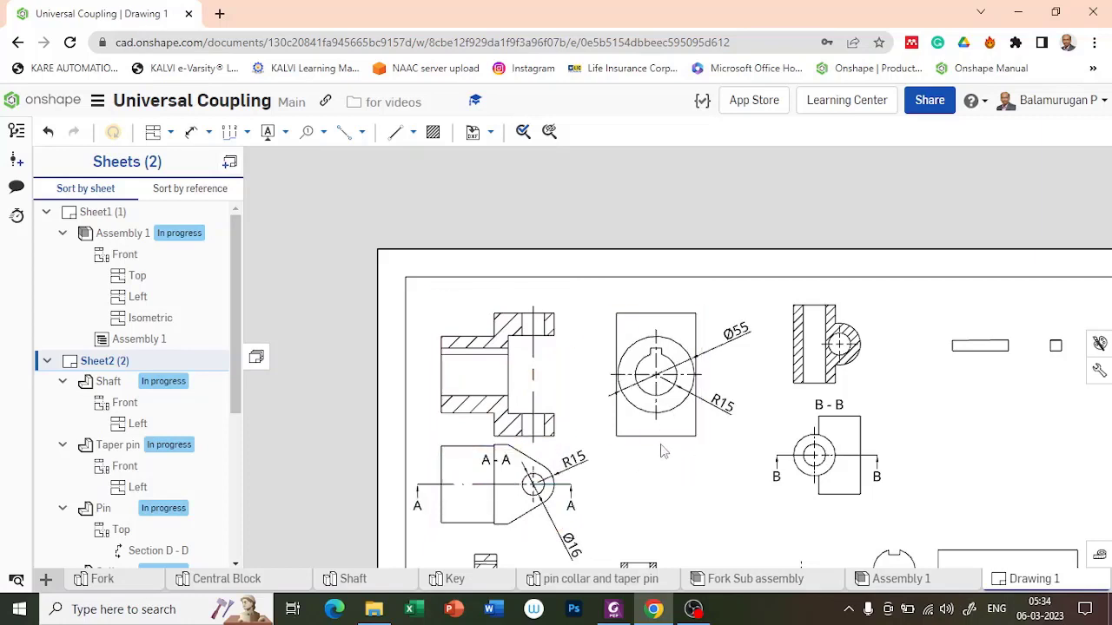
pyautogui.click(191, 131)
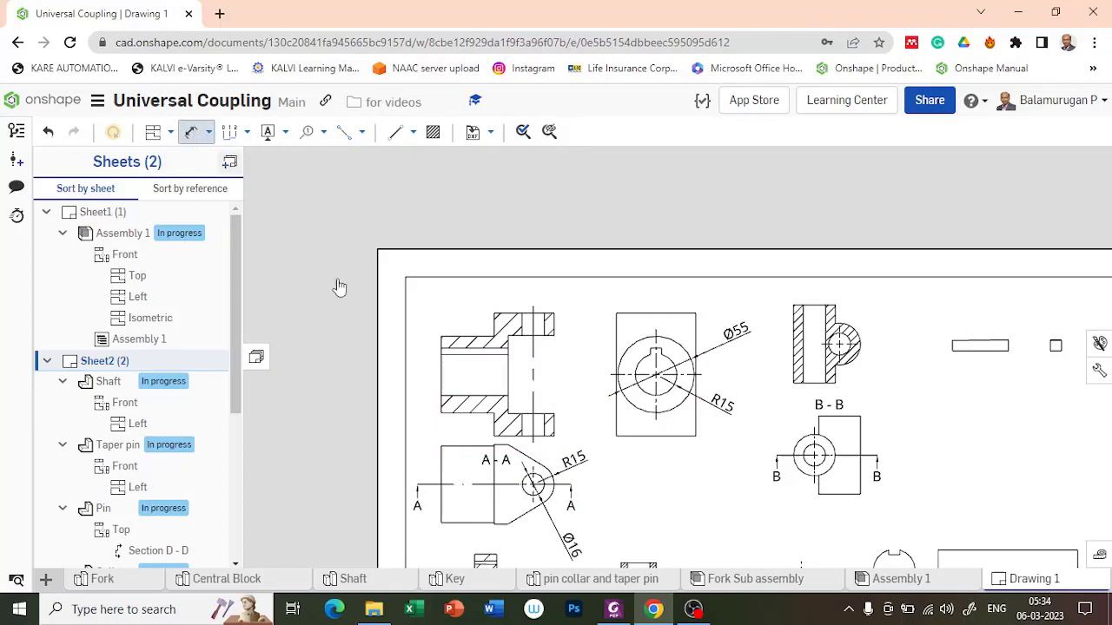
pyautogui.scroll(3, 533, 307)
pyautogui.click(538, 299)
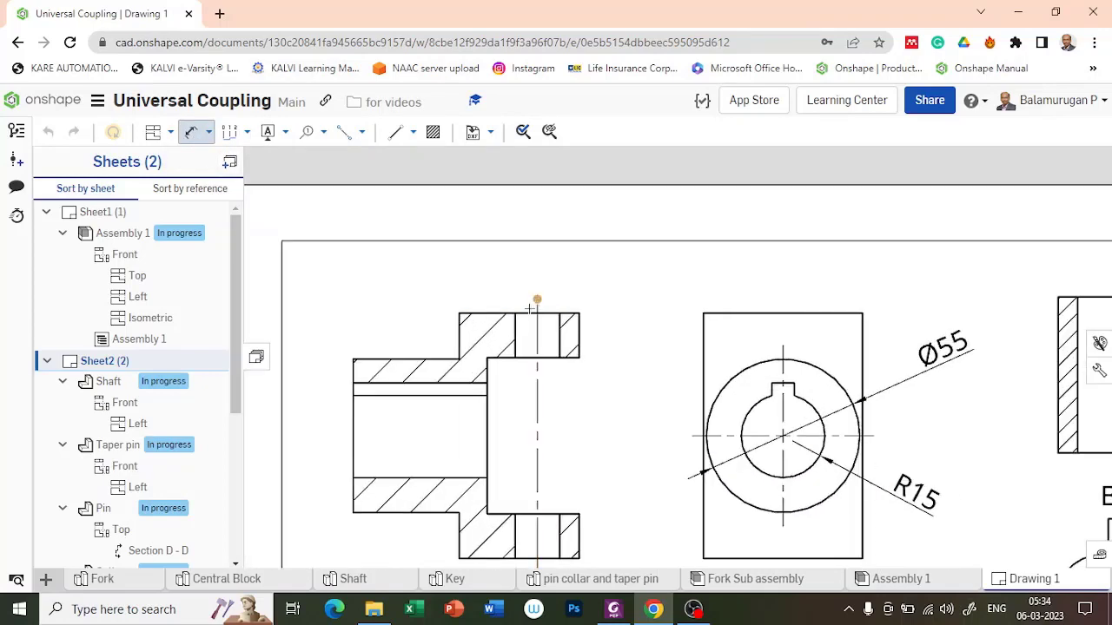
pyautogui.click(487, 369)
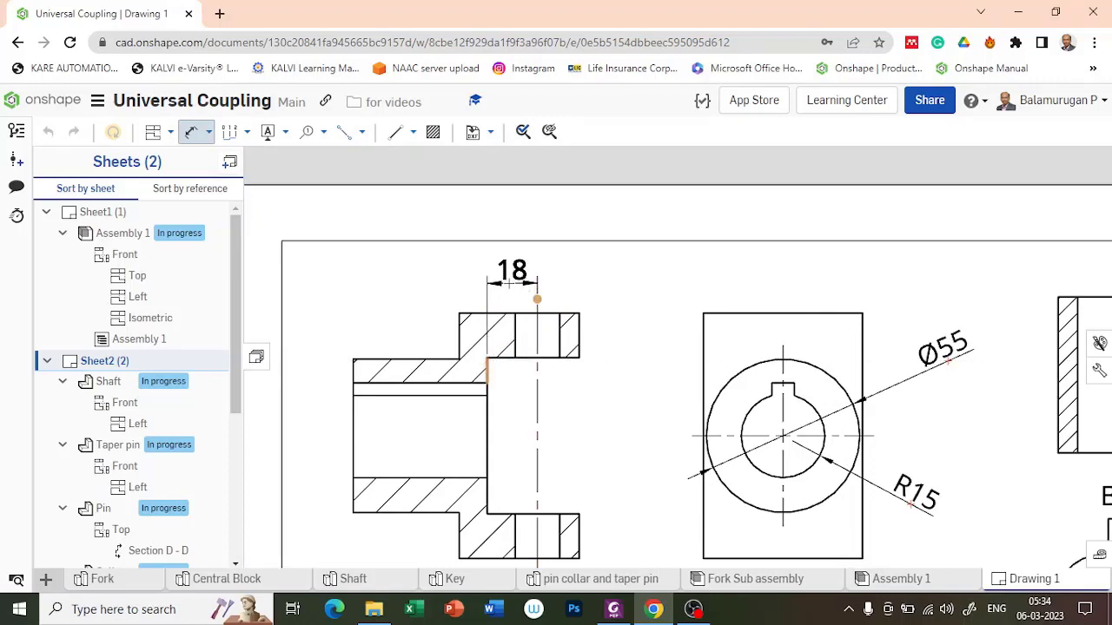
pyautogui.click(512, 280)
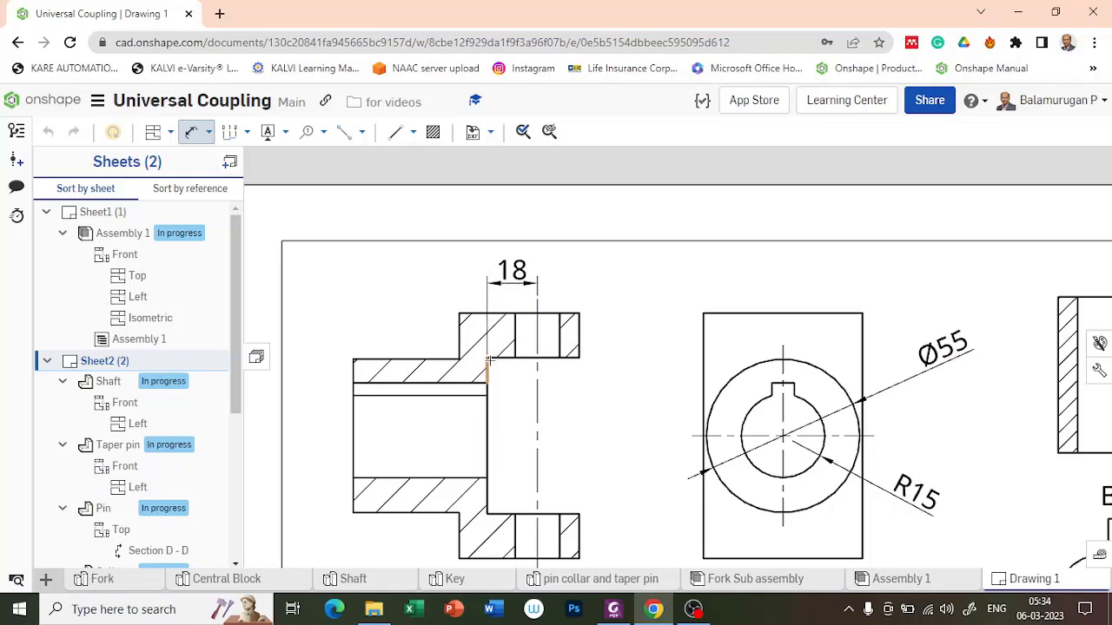
# Dimension the Fork's web thickness from inner face to outer shoulder in section A-A, placing its text clear of the centerline dimension.
pyautogui.click(486, 357)
pyautogui.click(460, 333)
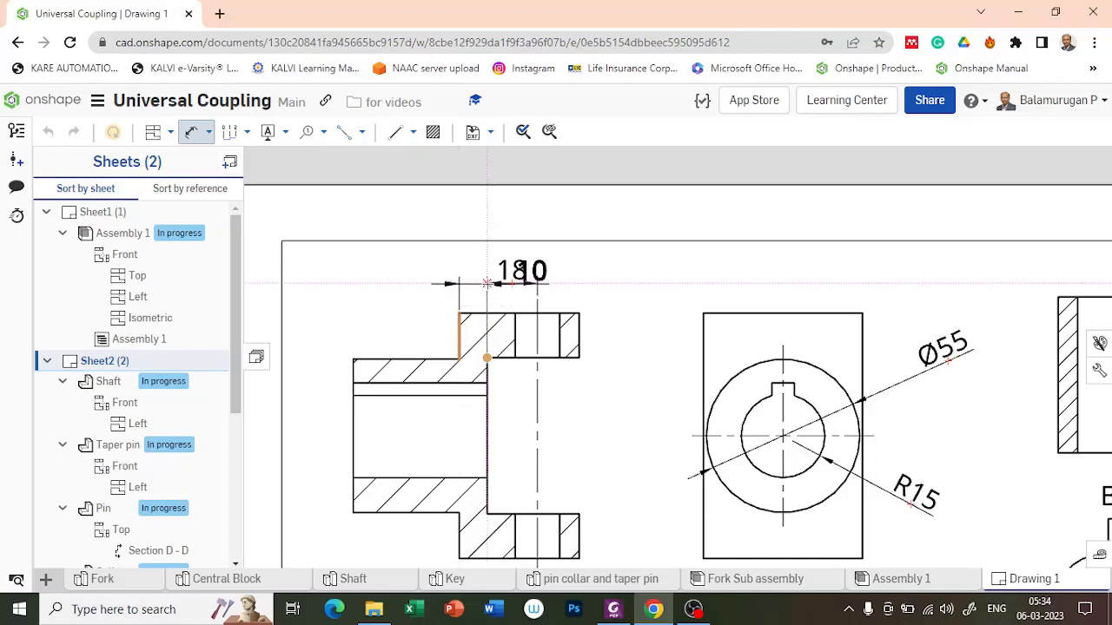
pyautogui.click(462, 289)
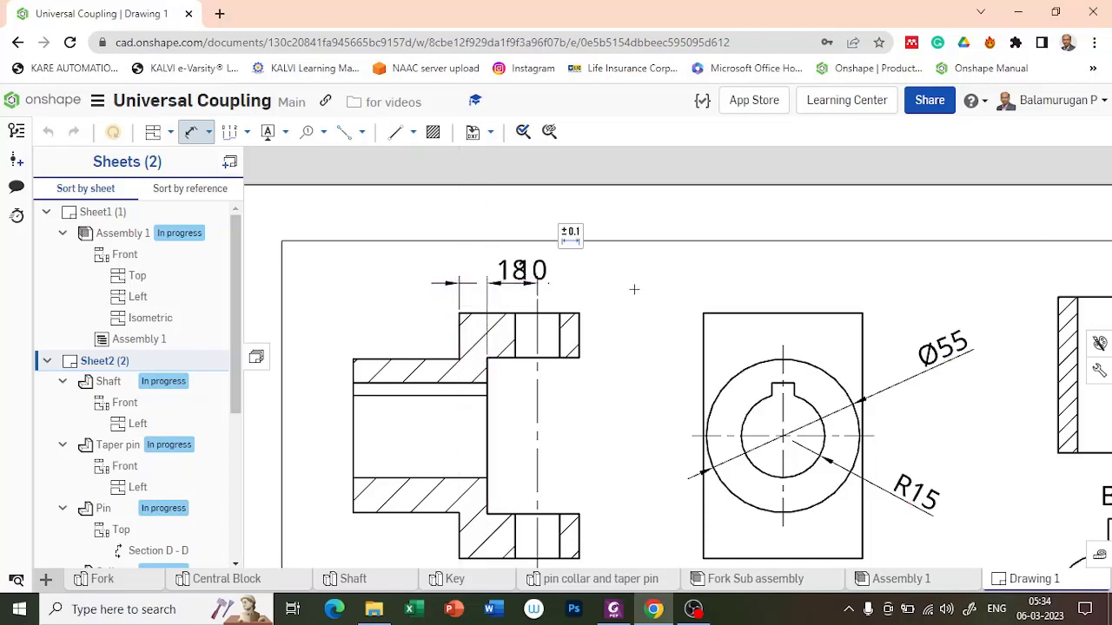
pyautogui.moveTo(524, 270); pyautogui.dragTo(443, 284)
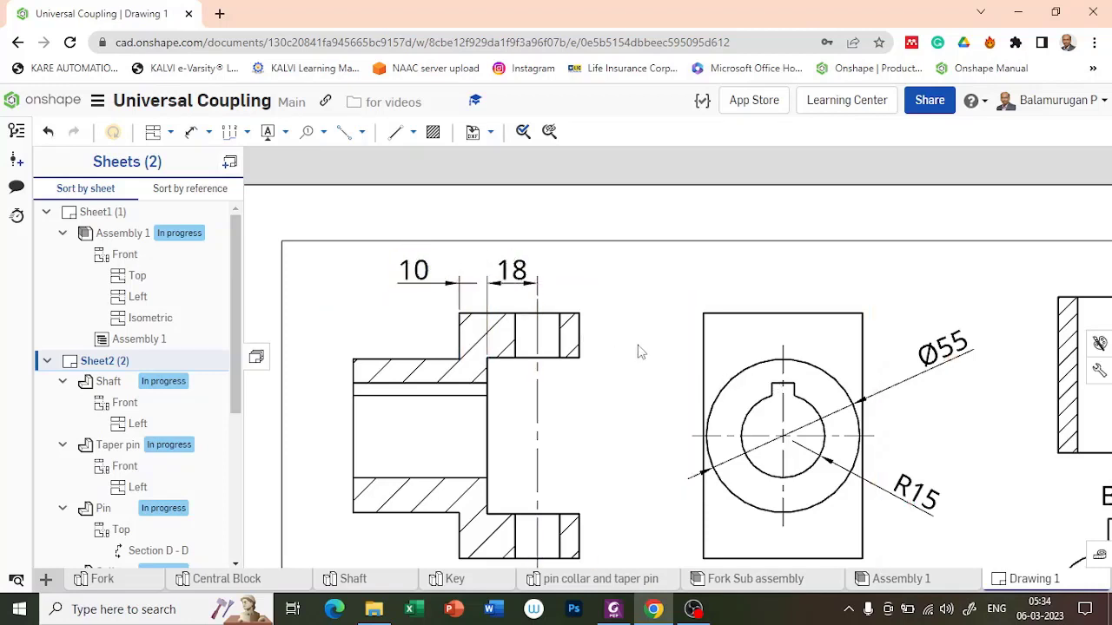
pyautogui.scroll(-2, 641, 352)
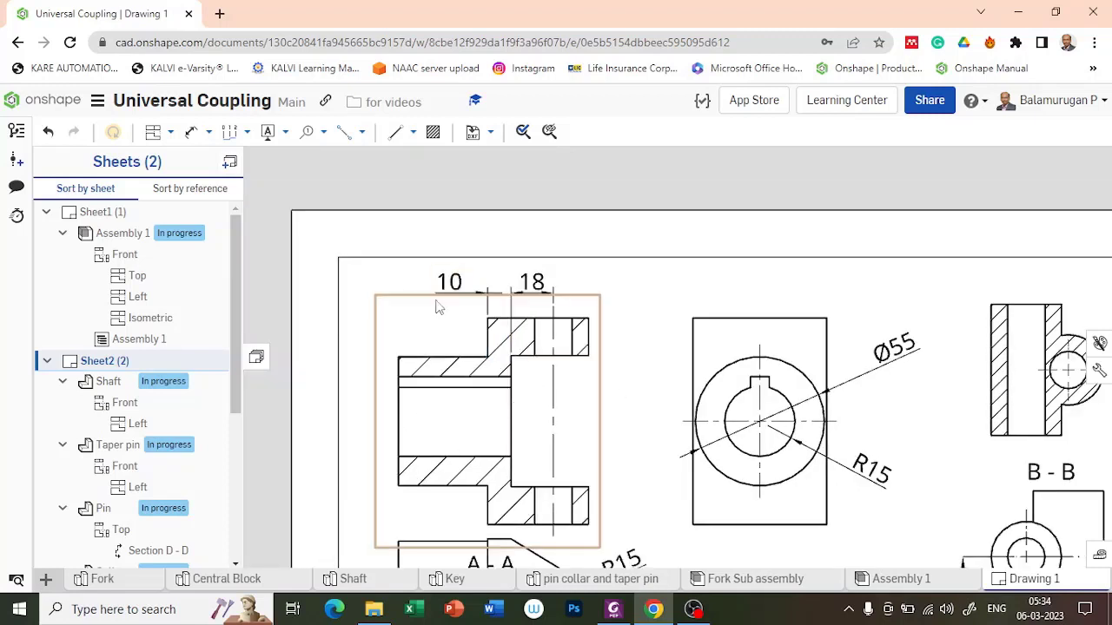
pyautogui.scroll(-1, 475, 271)
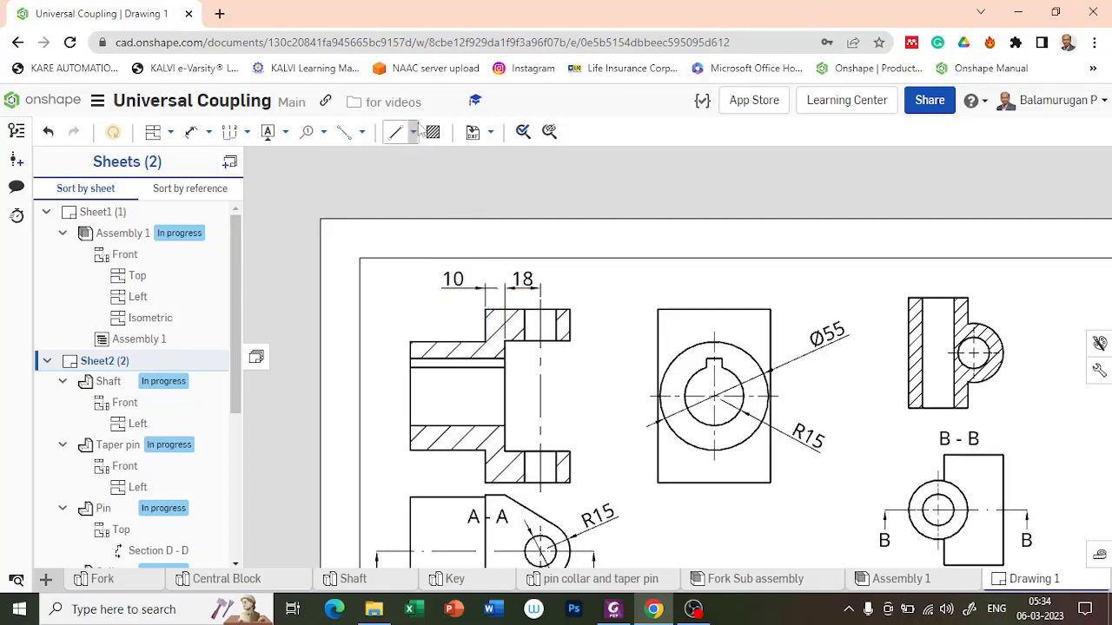
pyautogui.click(194, 133)
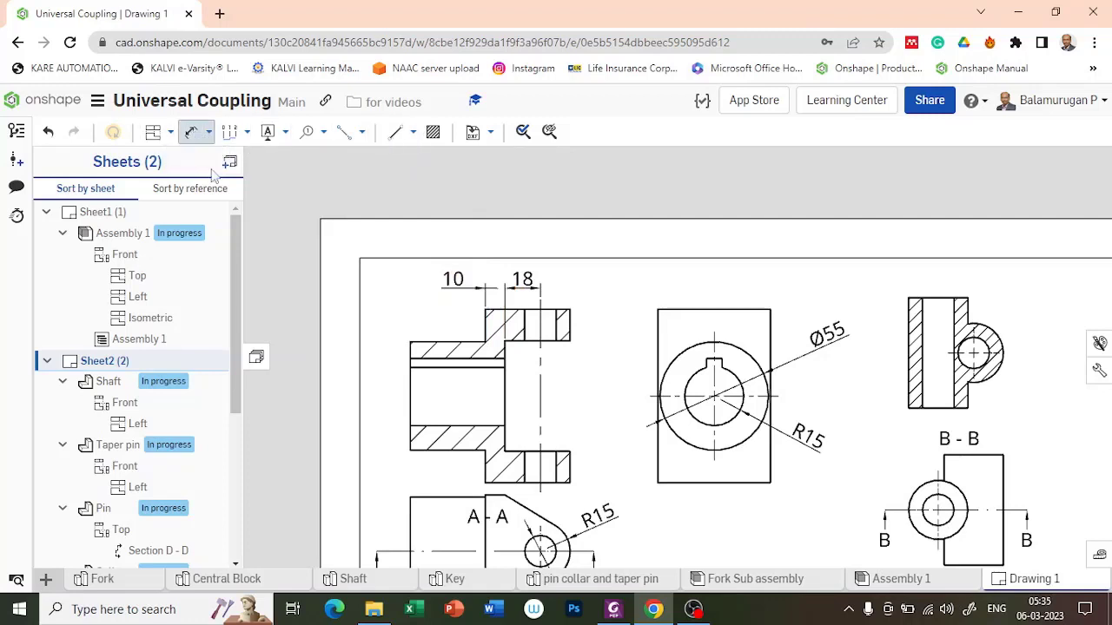
pyautogui.click(447, 342)
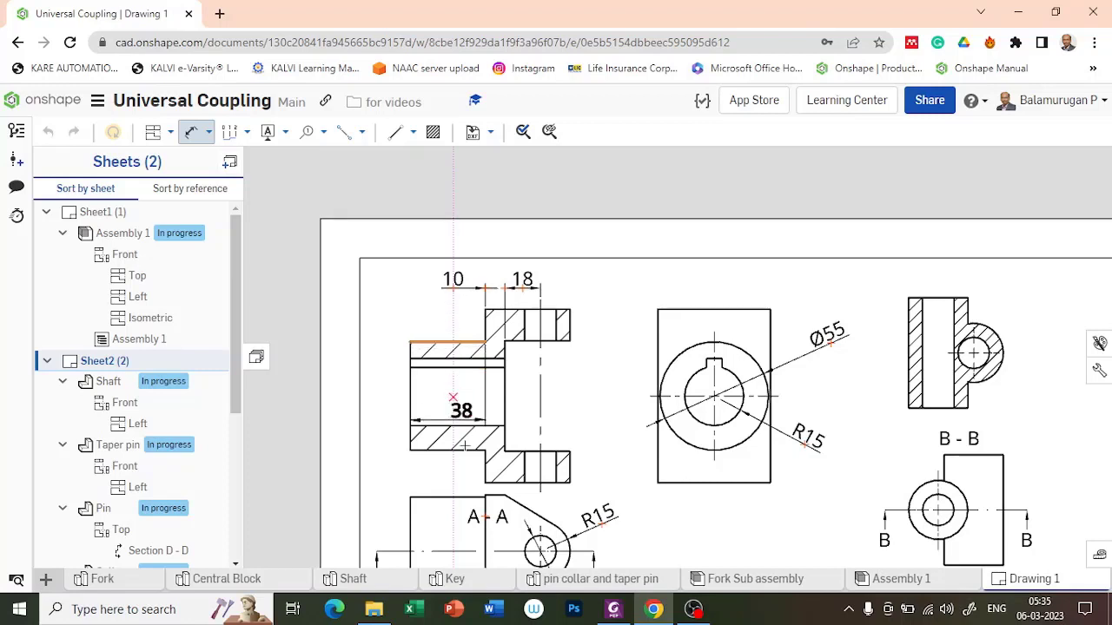
pyautogui.press('Escape')
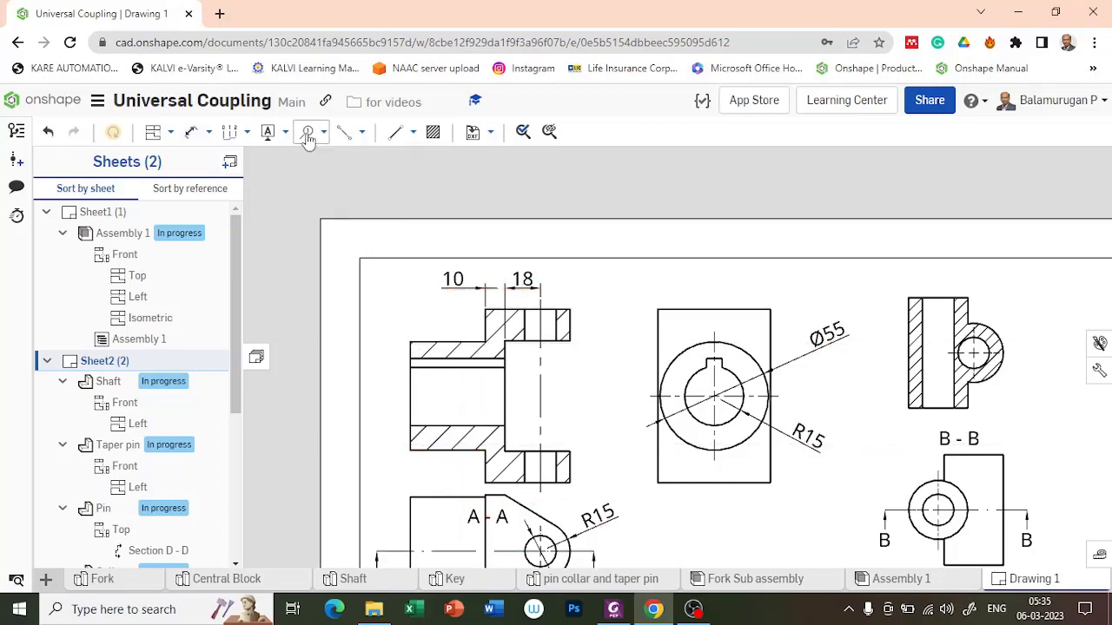
# Dimension the hub's length along its lower outer edge in the Fork's section A-A, placing the dimension below the hub.
pyautogui.click(192, 132)
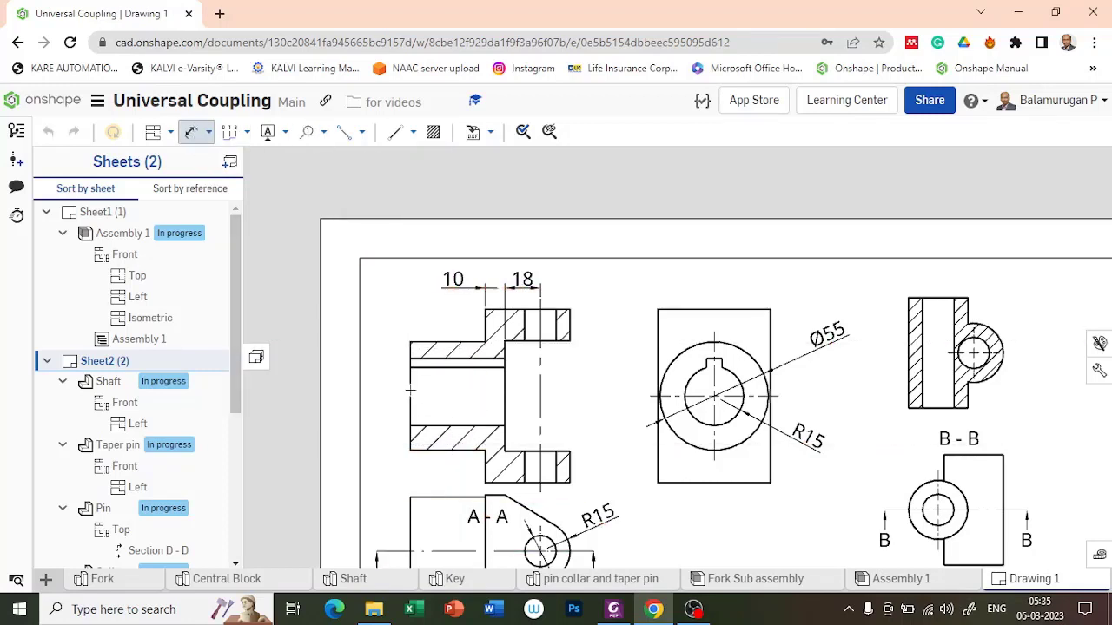
pyautogui.click(453, 451)
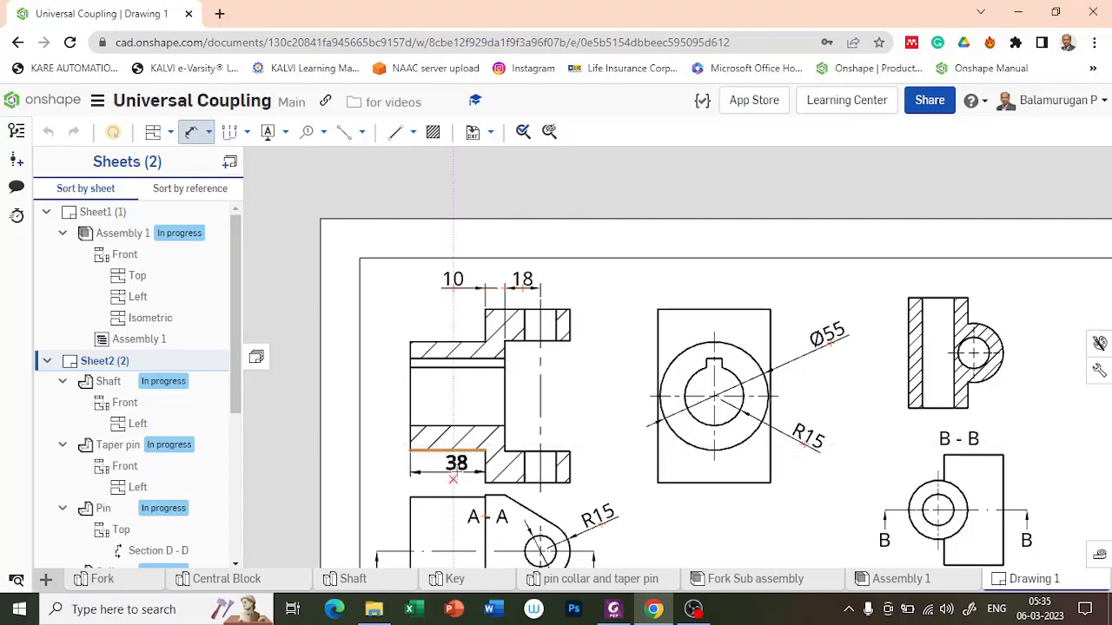
pyautogui.click(451, 465)
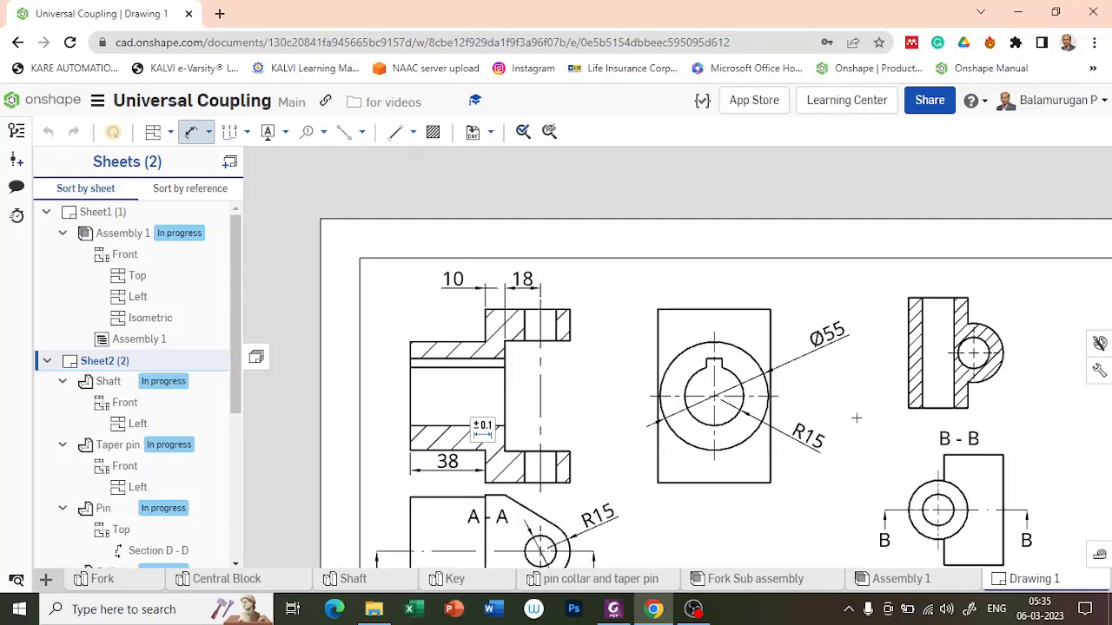
# Dimension the diameters of the bore and the surrounding outer circle in the Central Block's view below section B-B.
pyautogui.scroll(-2, 856, 418)
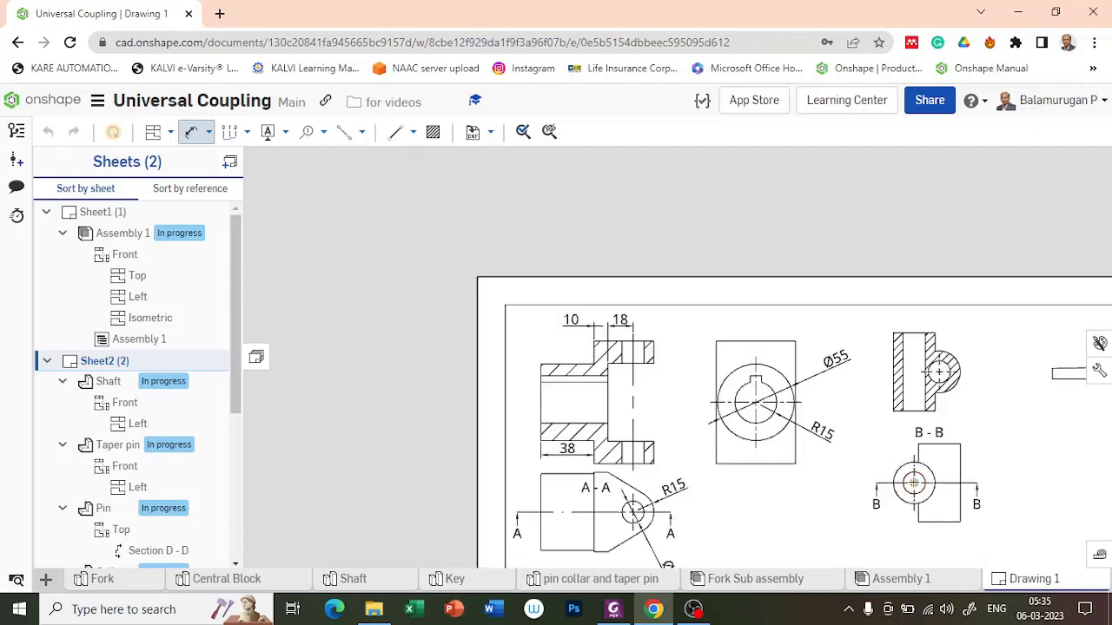
pyautogui.moveTo(893, 507)
pyautogui.mouseDown(button='middle')
pyautogui.moveTo(594, 458)
pyautogui.moveTo(666, 481)
pyautogui.mouseUp(button='middle')
pyautogui.scroll(2, 711, 452)
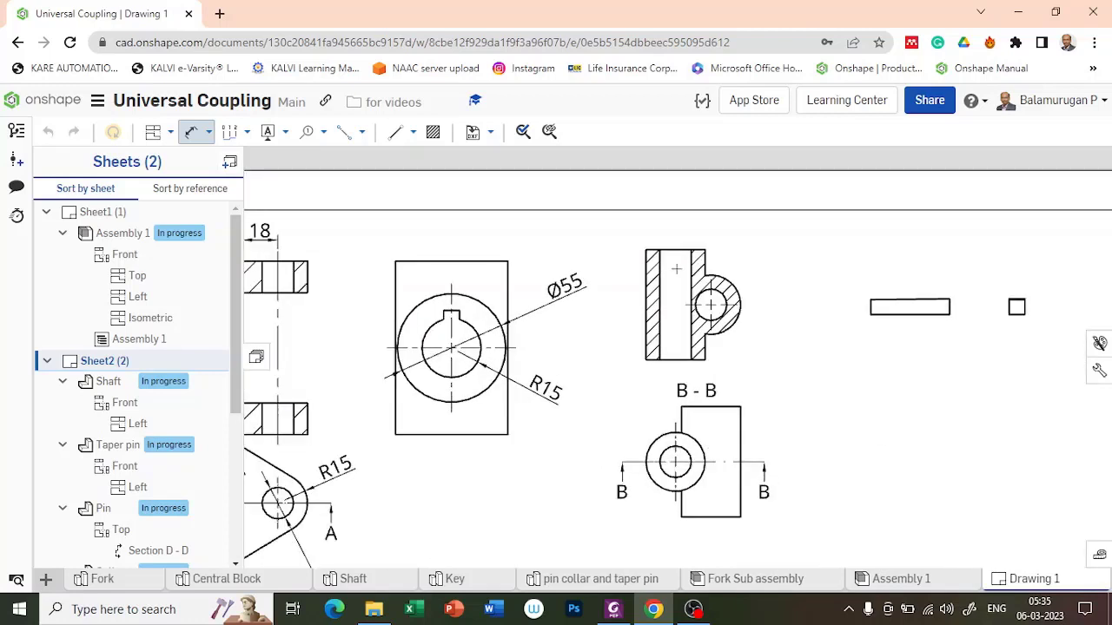
pyautogui.click(661, 453)
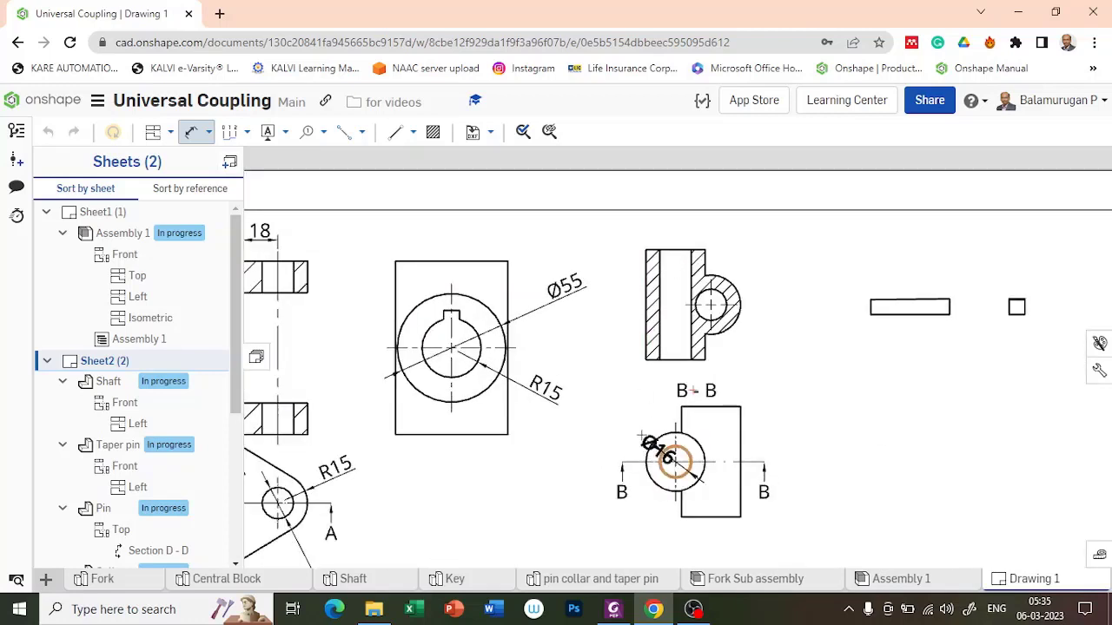
pyautogui.click(622, 419)
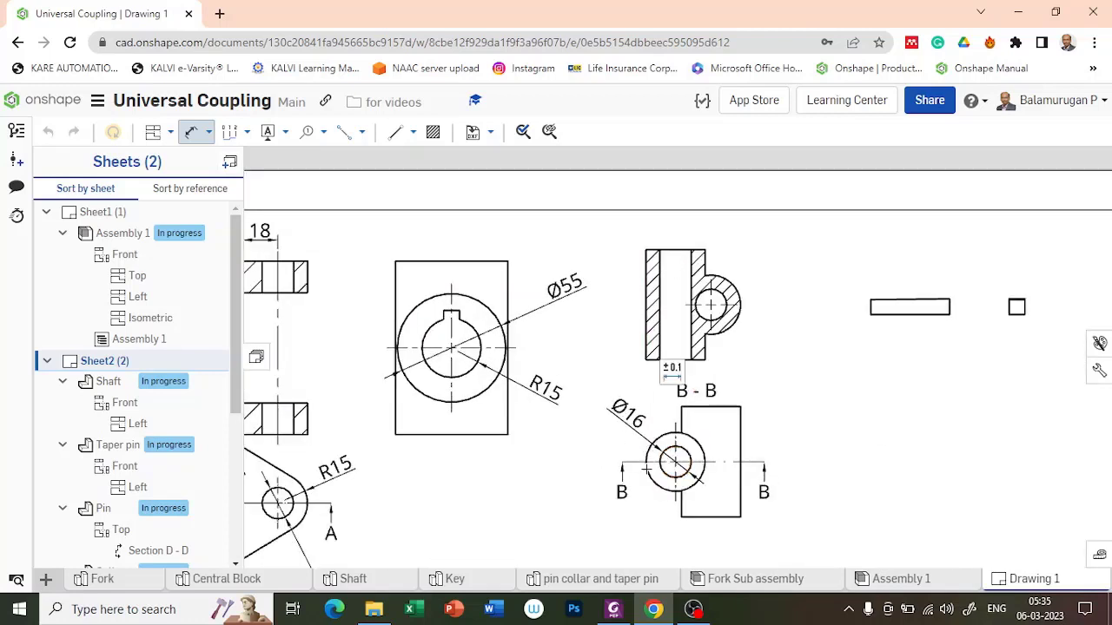
pyautogui.click(635, 452)
pyautogui.click(598, 442)
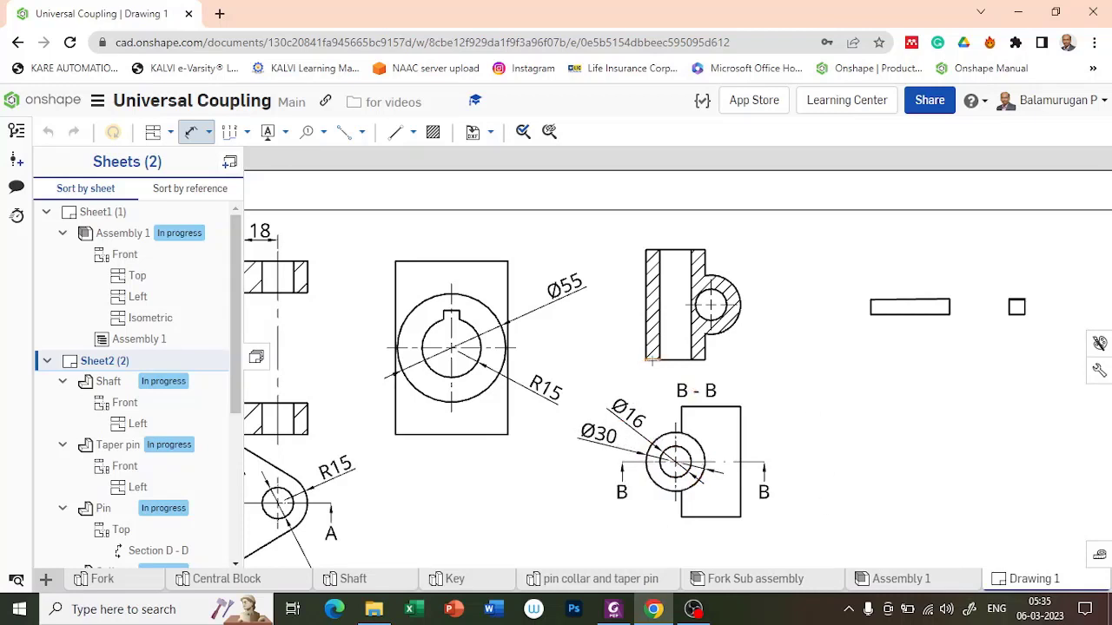
# Dimension the full height of the Central Block's section B-B and of the rectangular body in the view below it.
pyautogui.click(644, 250)
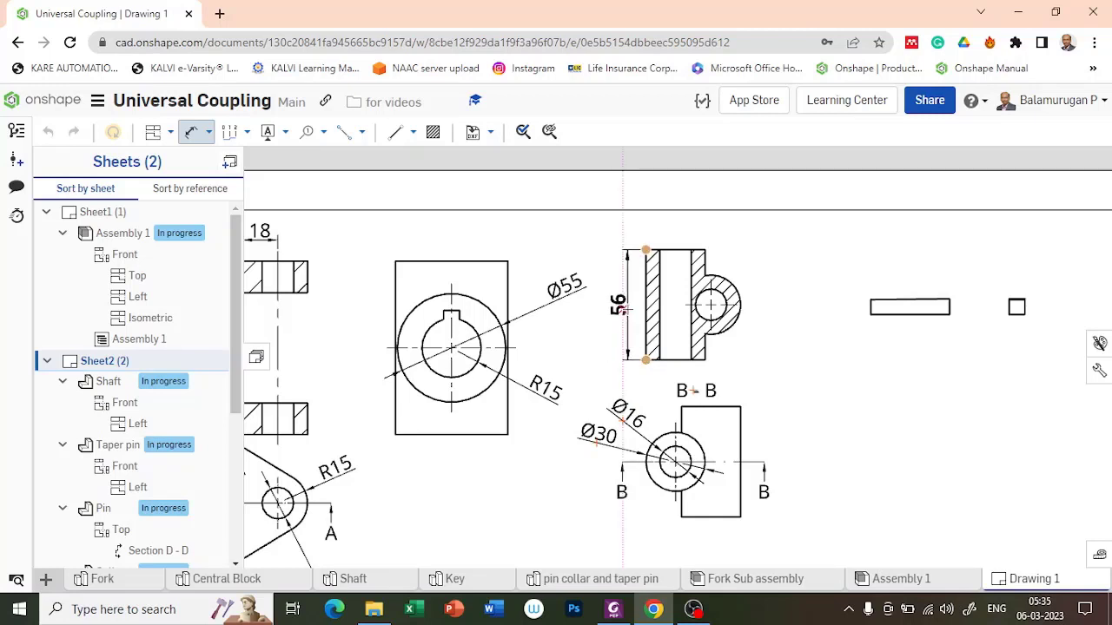
pyautogui.click(614, 306)
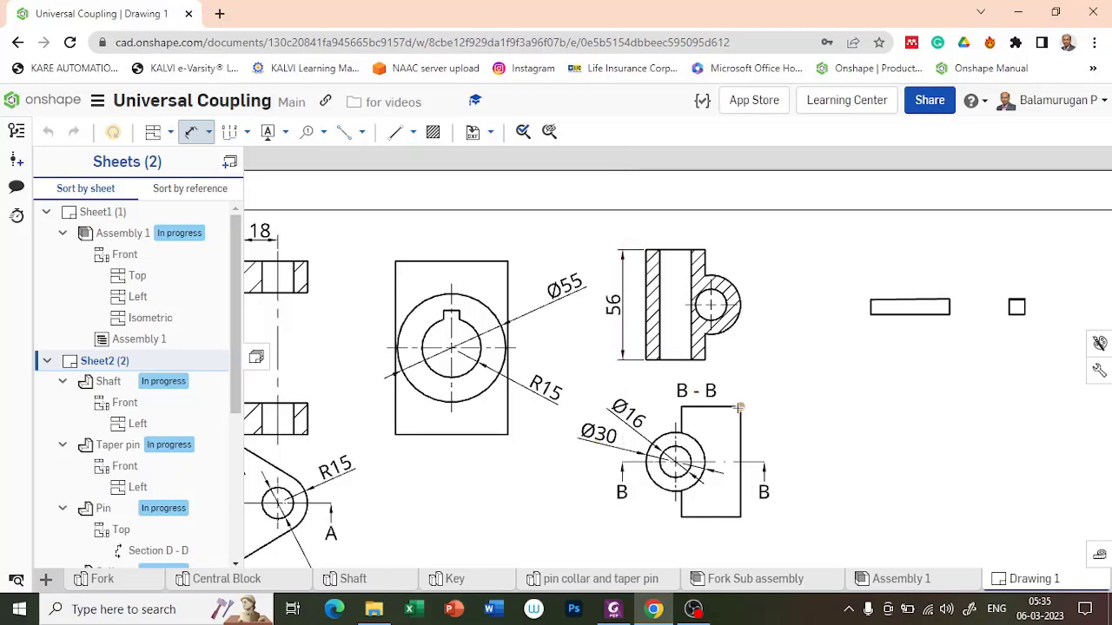
pyautogui.click(740, 518)
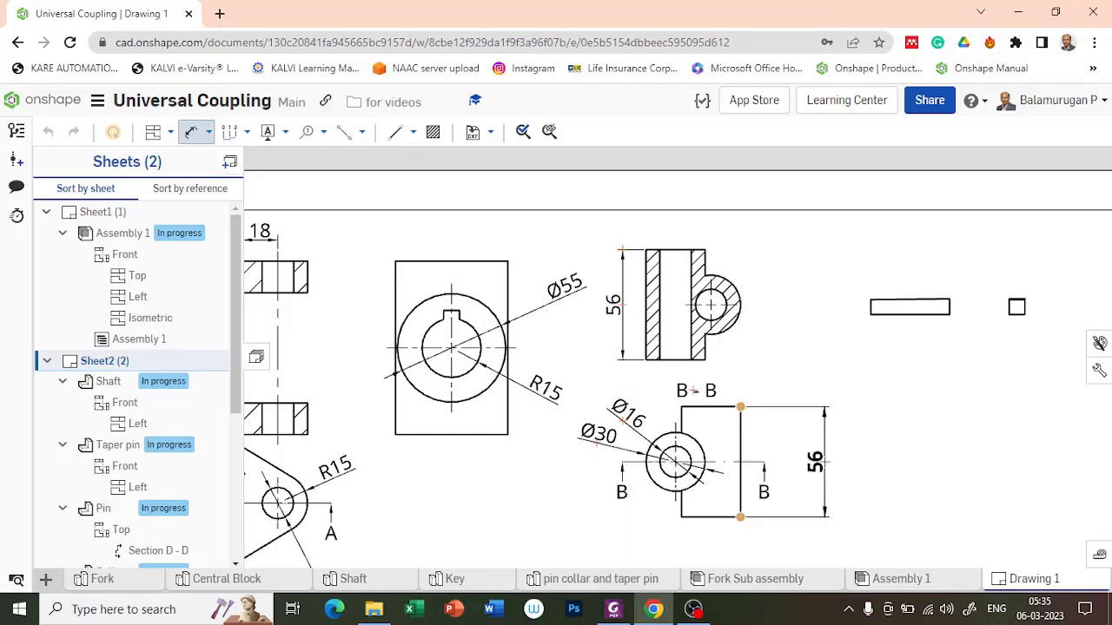
pyautogui.click(819, 460)
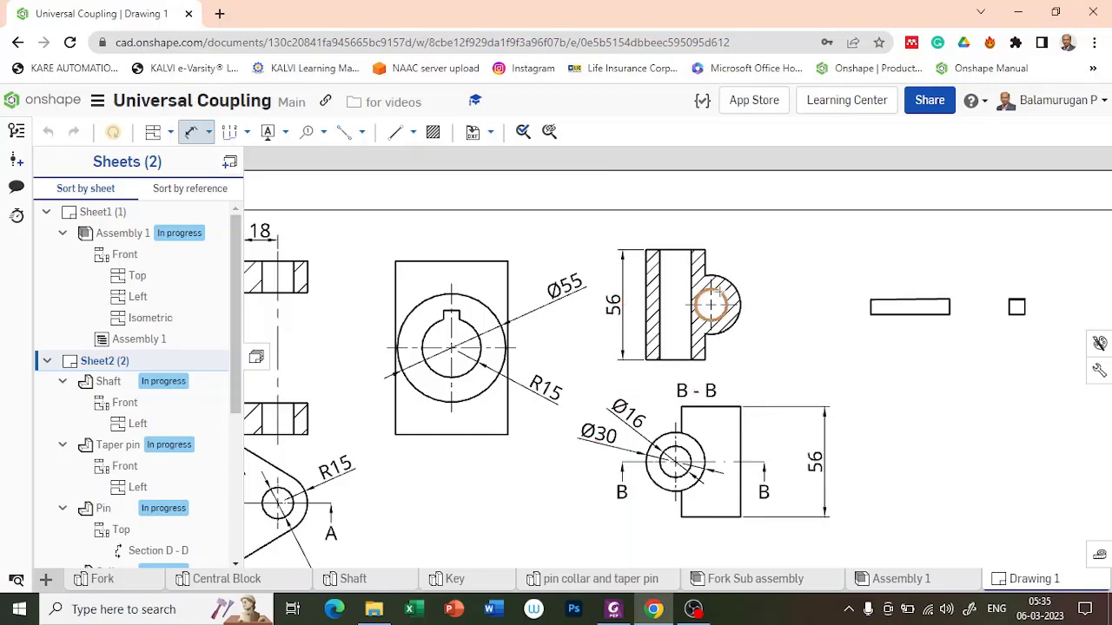
# Dimension the cross hole's diameter and the rounded boss's radius in the Central Block's section B-B.
pyautogui.click(720, 292)
pyautogui.click(739, 242)
pyautogui.click(736, 290)
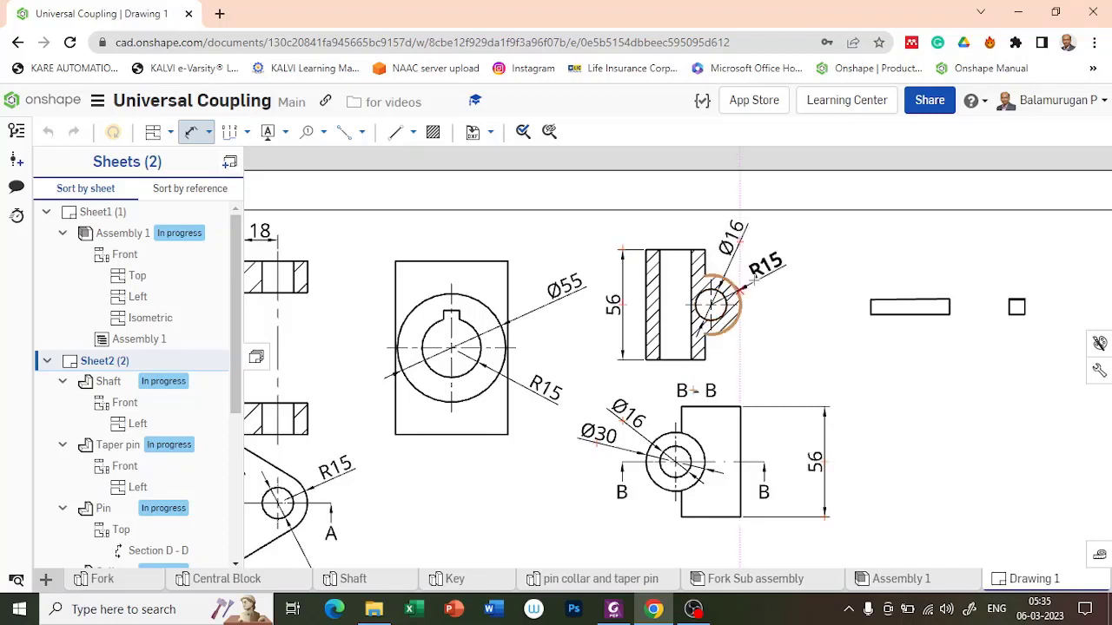
pyautogui.click(769, 279)
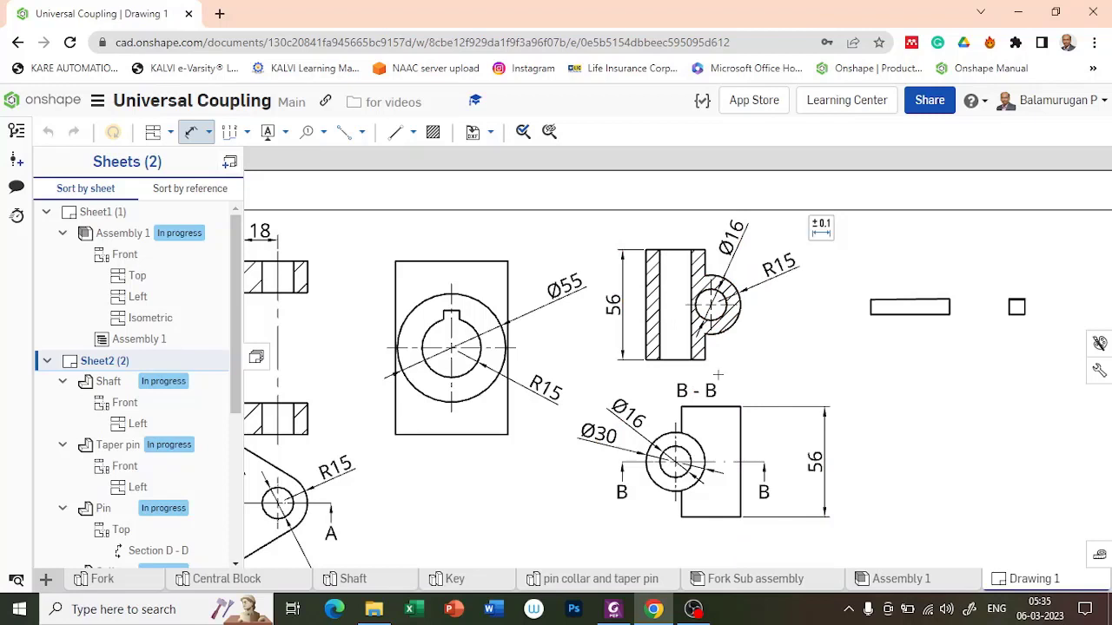
pyautogui.press('Escape')
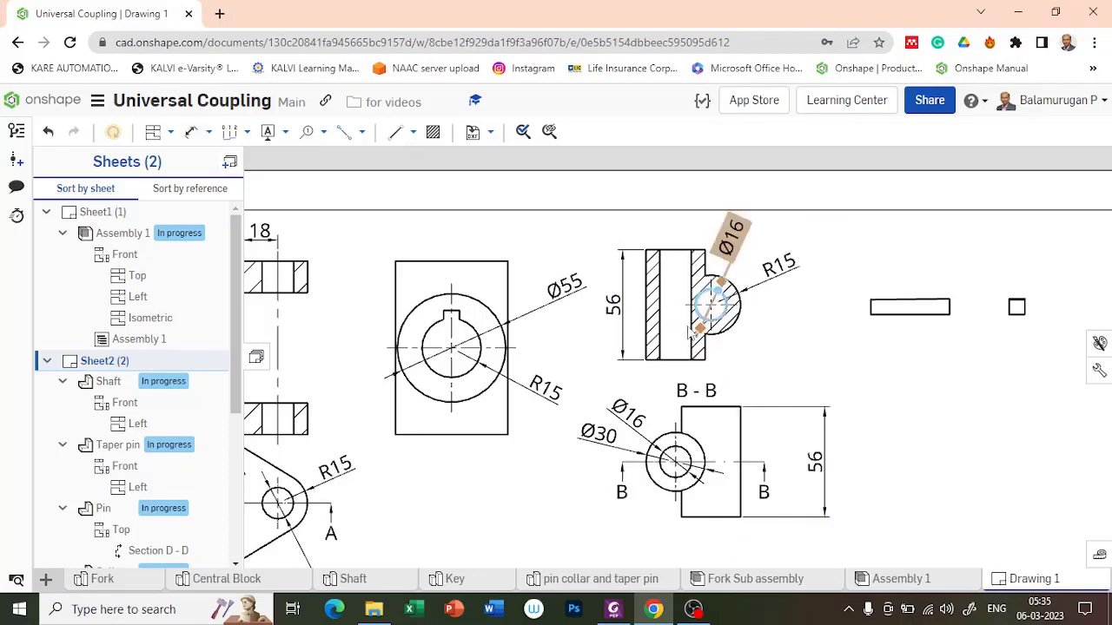
# Separate section B-B upward from its lowered label, and add a vertical centerline through the section's long bore from upper to lower edge.
pyautogui.moveTo(689, 250); pyautogui.dragTo(695, 229)
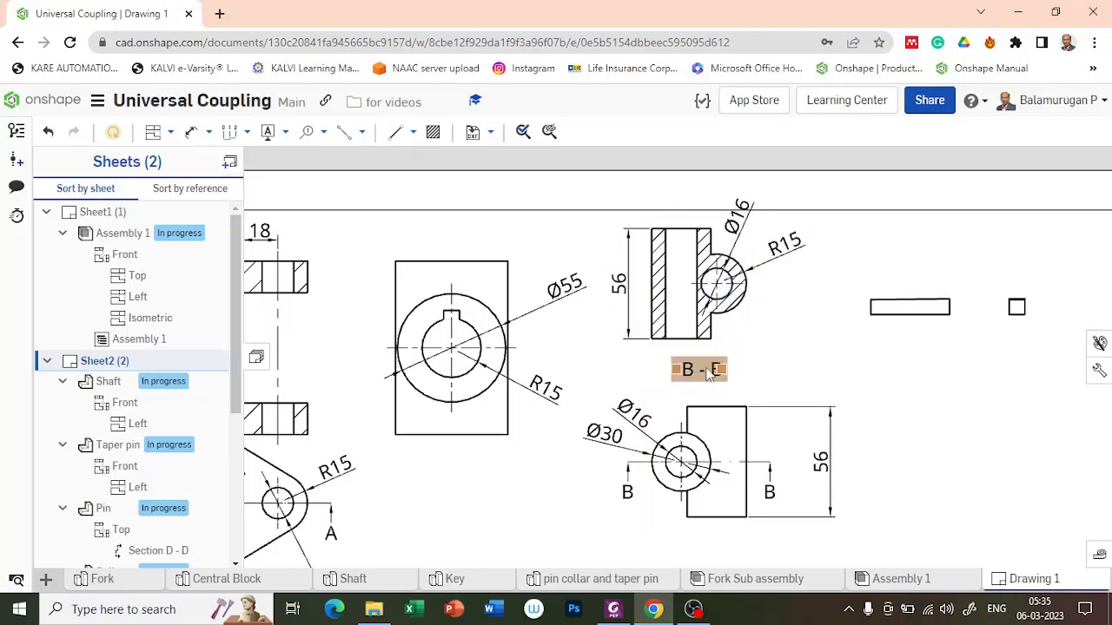
pyautogui.moveTo(700, 372); pyautogui.dragTo(678, 393)
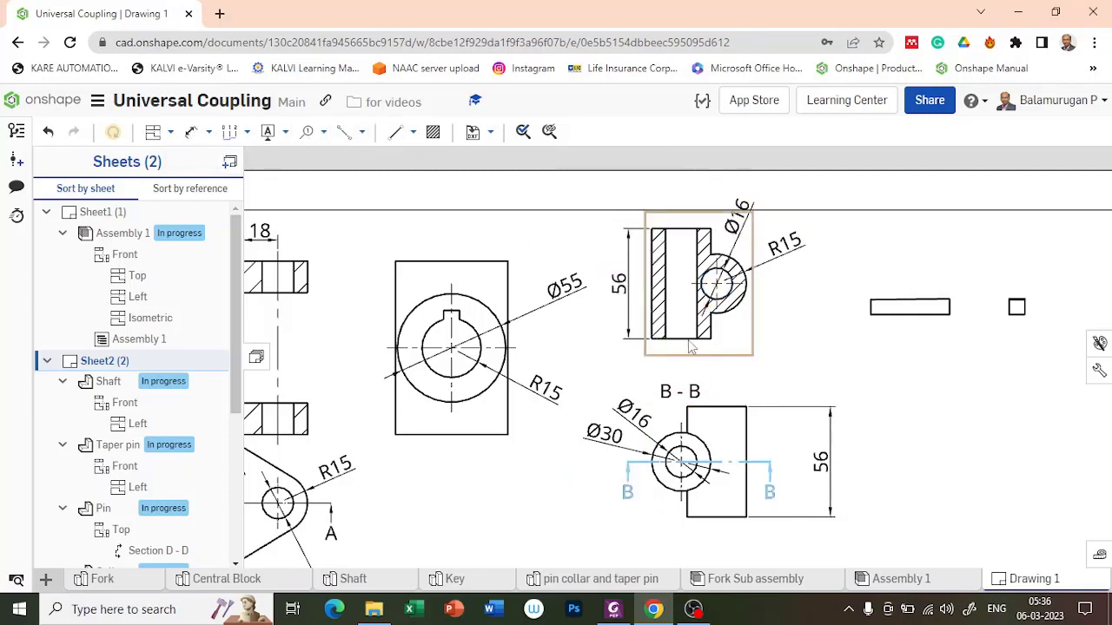
pyautogui.click(345, 132)
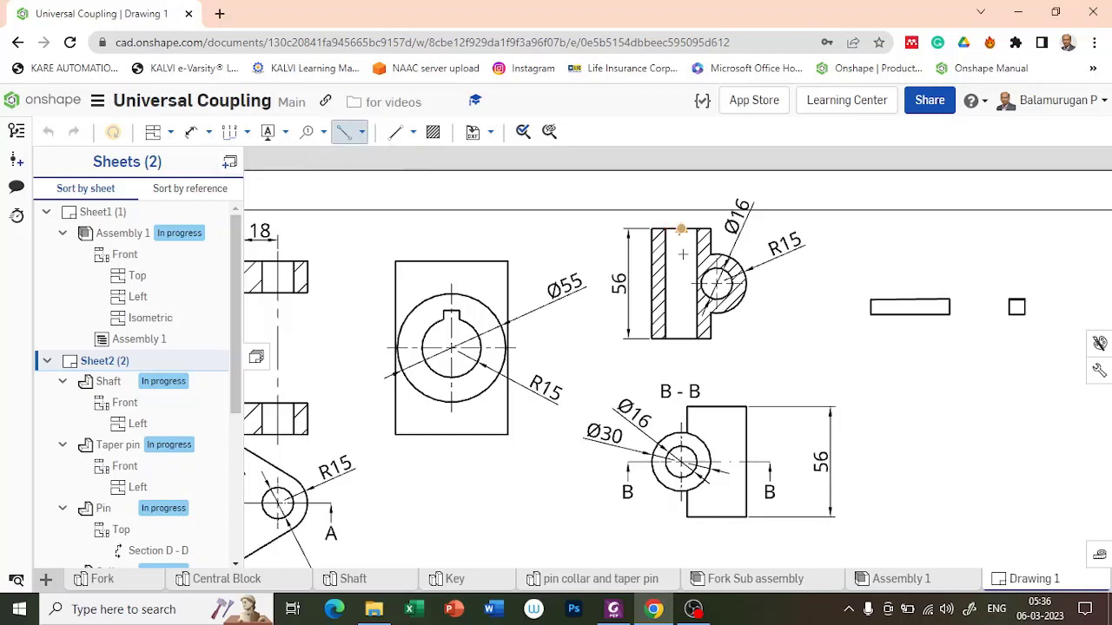
pyautogui.click(681, 229)
pyautogui.click(681, 338)
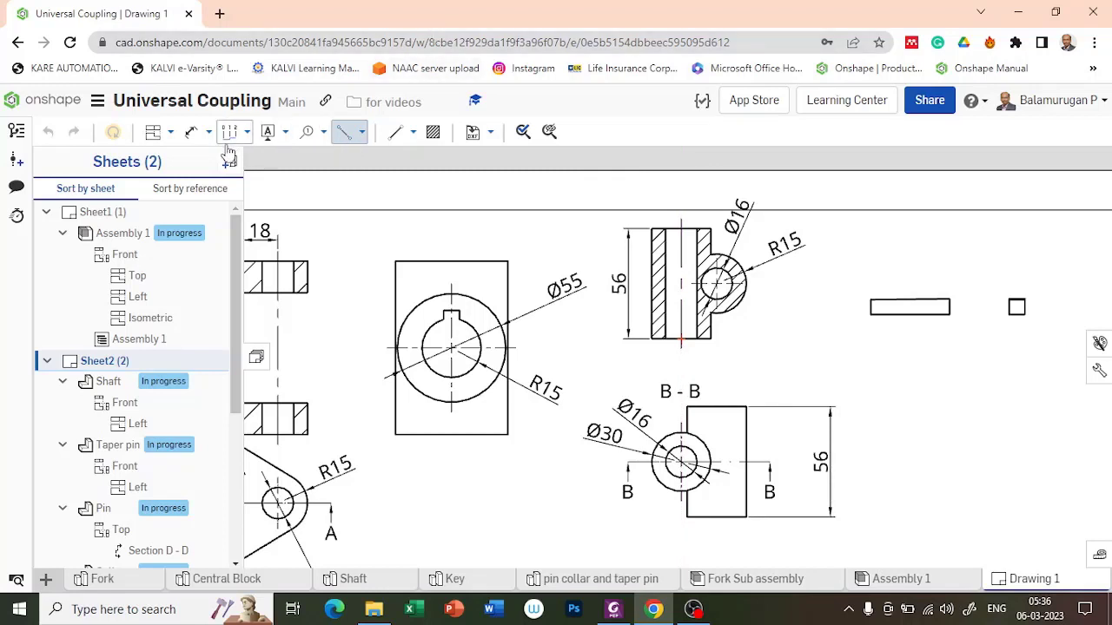
# Dimension the horizontal distance between the bore's centerline and the cross hole's center in section B-B, placing it below the section.
pyautogui.click(192, 131)
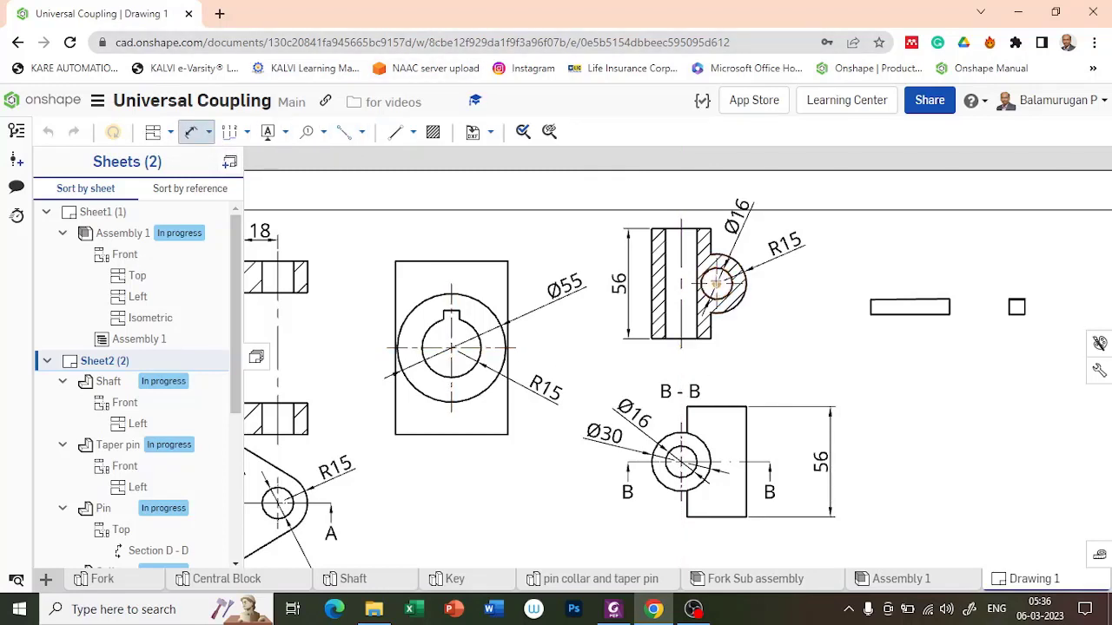
pyautogui.click(717, 284)
pyautogui.click(682, 327)
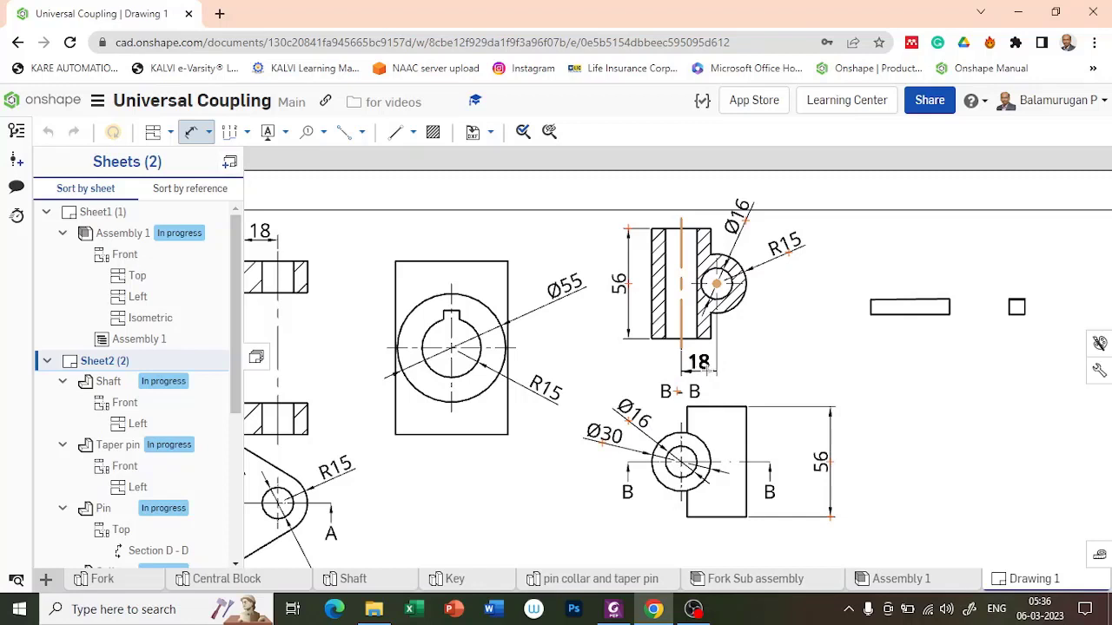
pyautogui.click(700, 365)
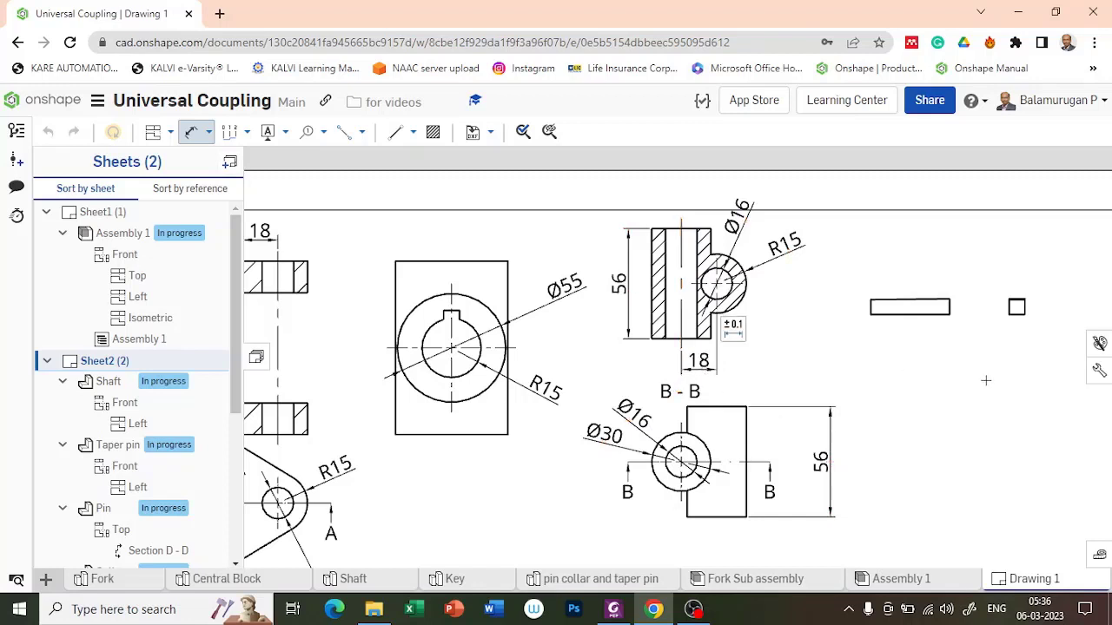
# Dimension the length of the Key's long tapered view, placing the dimension below the view.
pyautogui.scroll(-1, 873, 409)
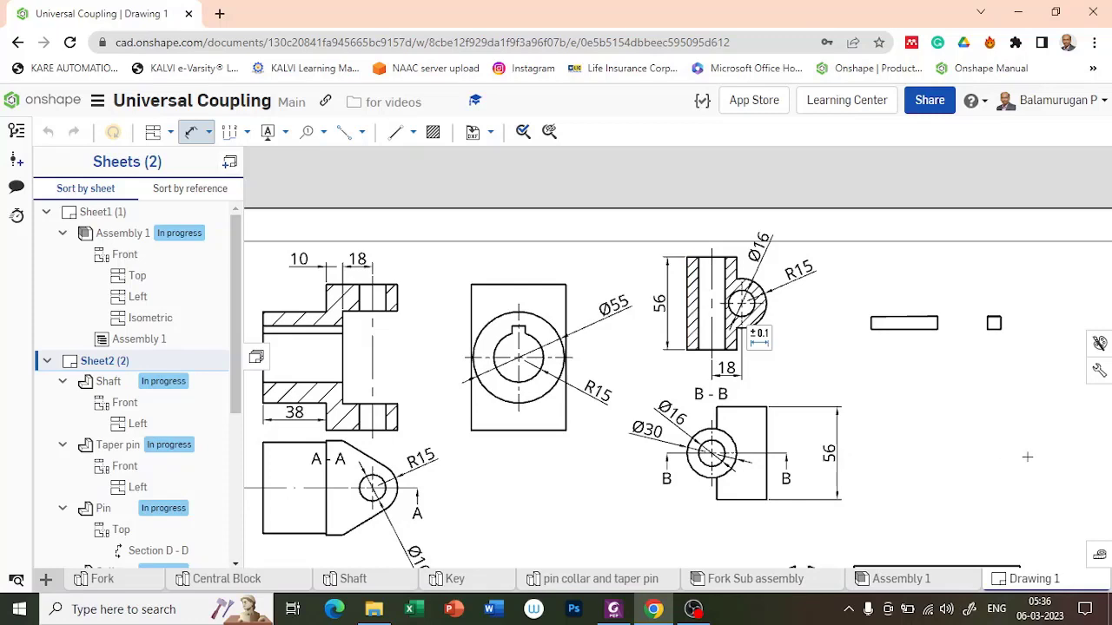
pyautogui.moveTo(1027, 457)
pyautogui.mouseDown(button='middle')
pyautogui.moveTo(889, 441)
pyautogui.moveTo(888, 453)
pyautogui.mouseUp(button='middle')
pyautogui.scroll(1, 773, 387)
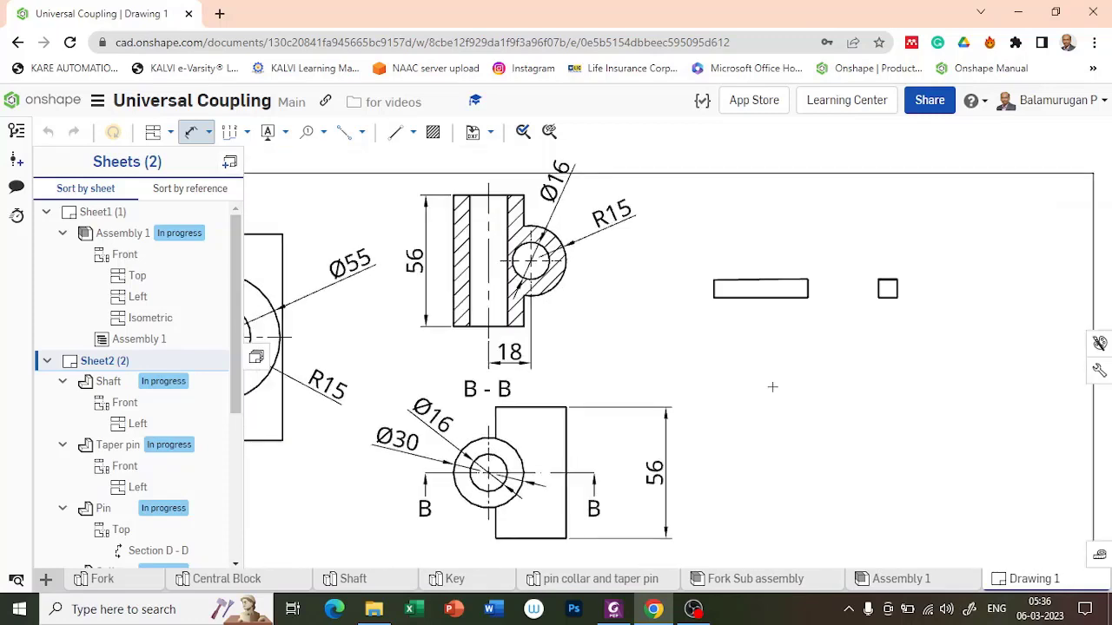
pyautogui.click(775, 301)
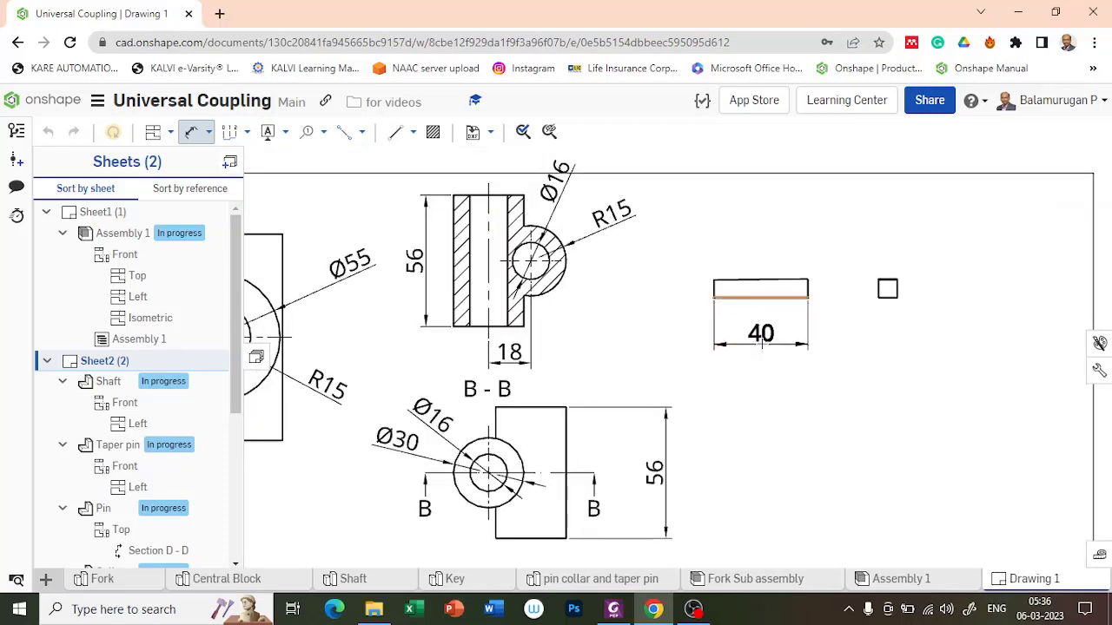
pyautogui.click(761, 344)
# Dimension the width and the full height of the Key's square end view, placing them below and beside it.
pyautogui.scroll(3, 888, 313)
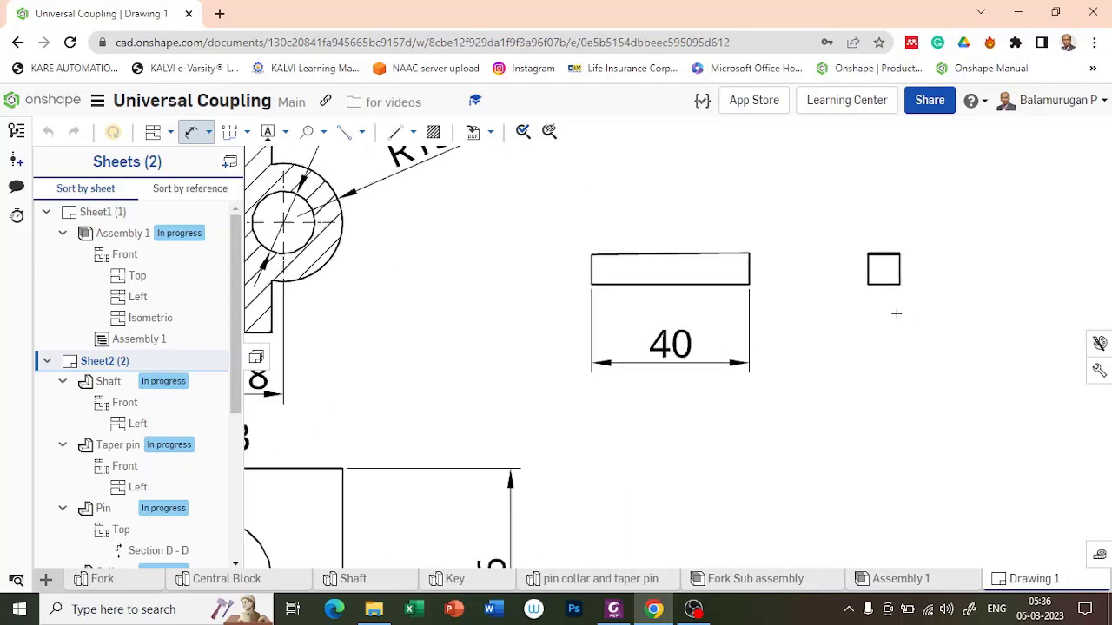
pyautogui.click(883, 286)
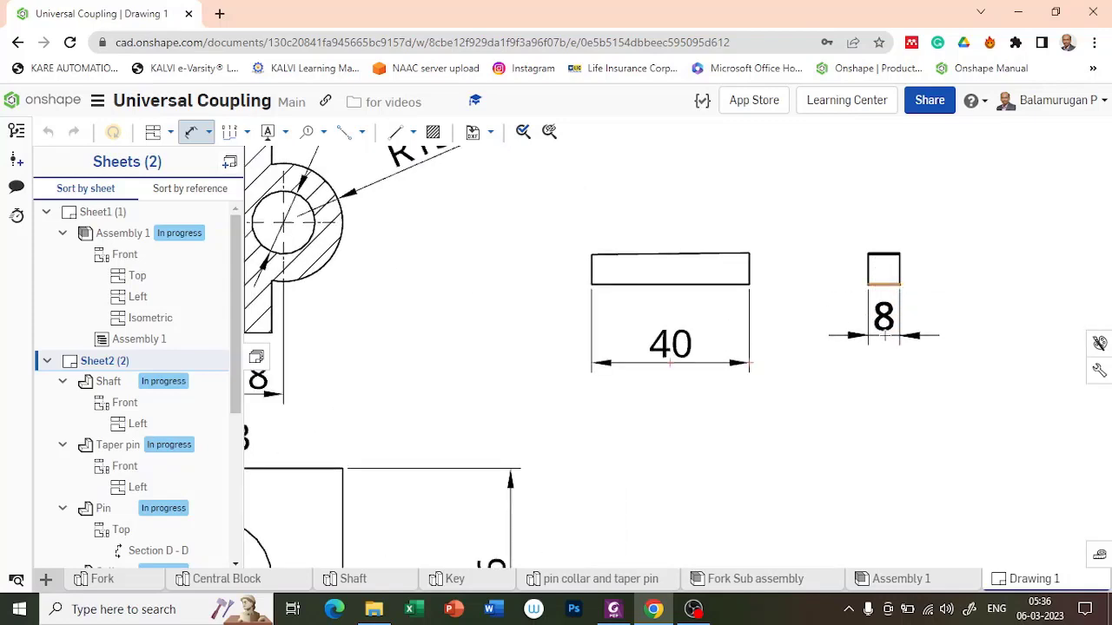
pyautogui.click(884, 323)
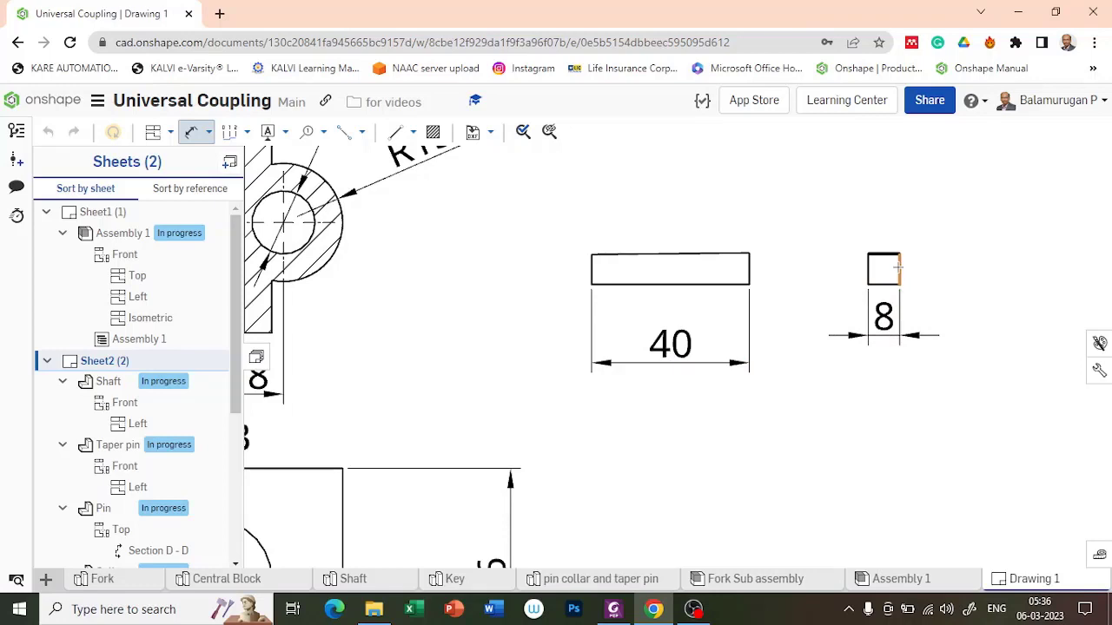
pyautogui.scroll(4, 898, 267)
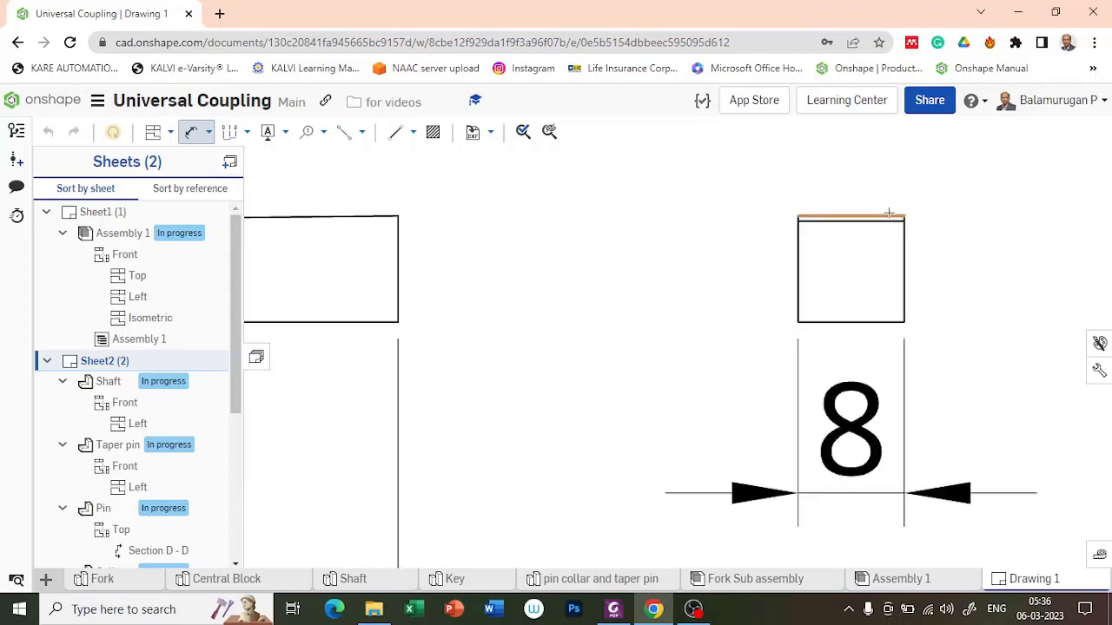
pyautogui.click(889, 215)
pyautogui.click(886, 322)
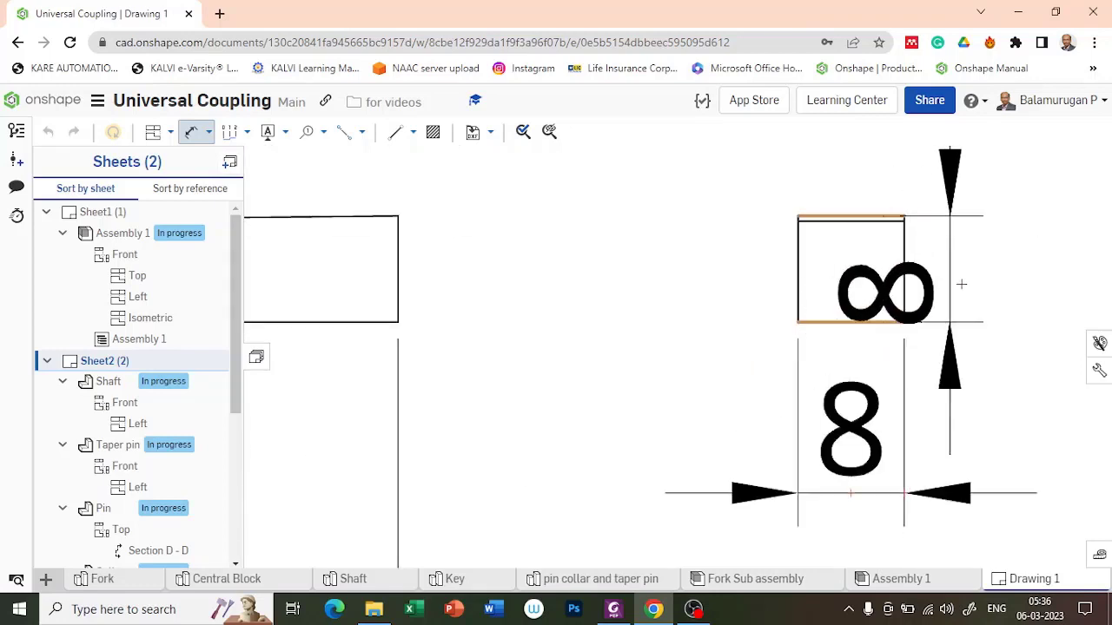
pyautogui.click(1042, 287)
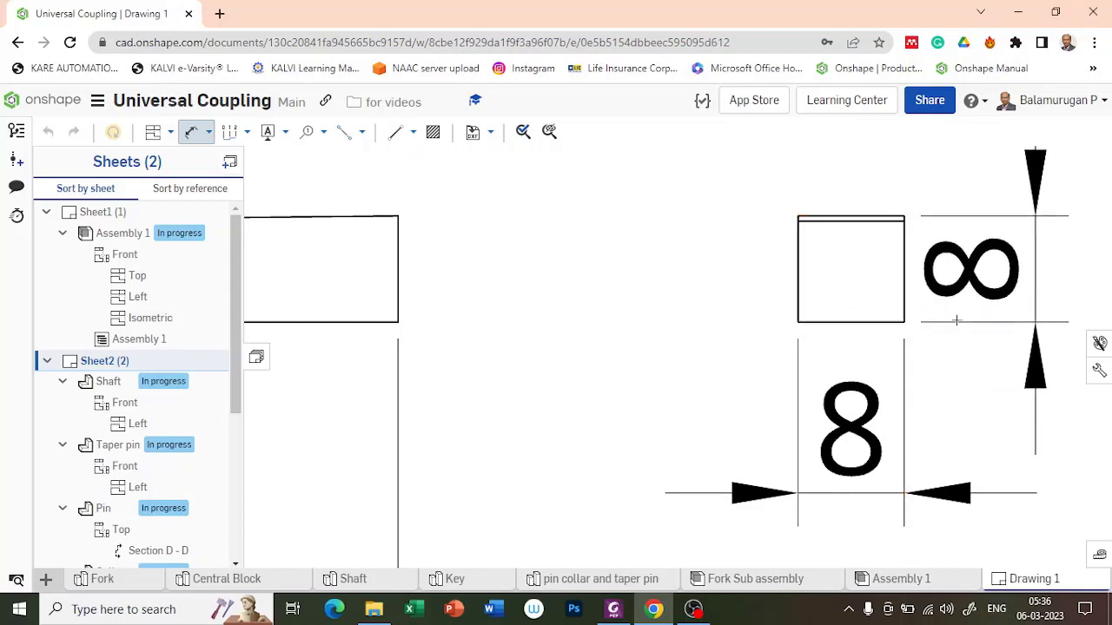
# Place a note reading "Slope 1:100" above the Key's long view.
pyautogui.scroll(-5, 806, 290)
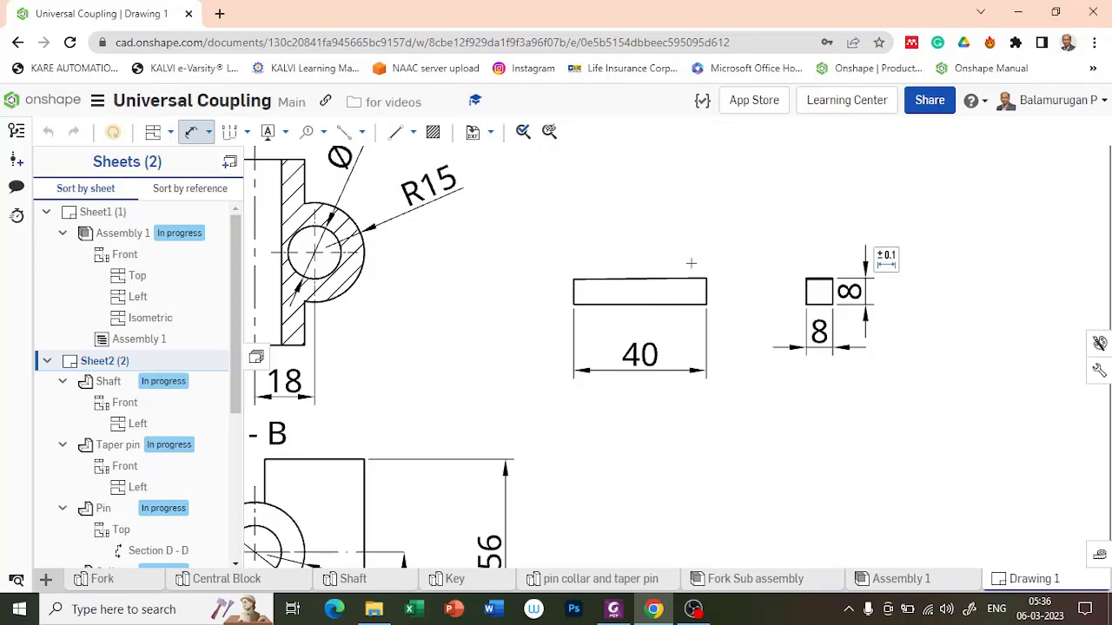
pyautogui.click(286, 132)
pyautogui.click(323, 132)
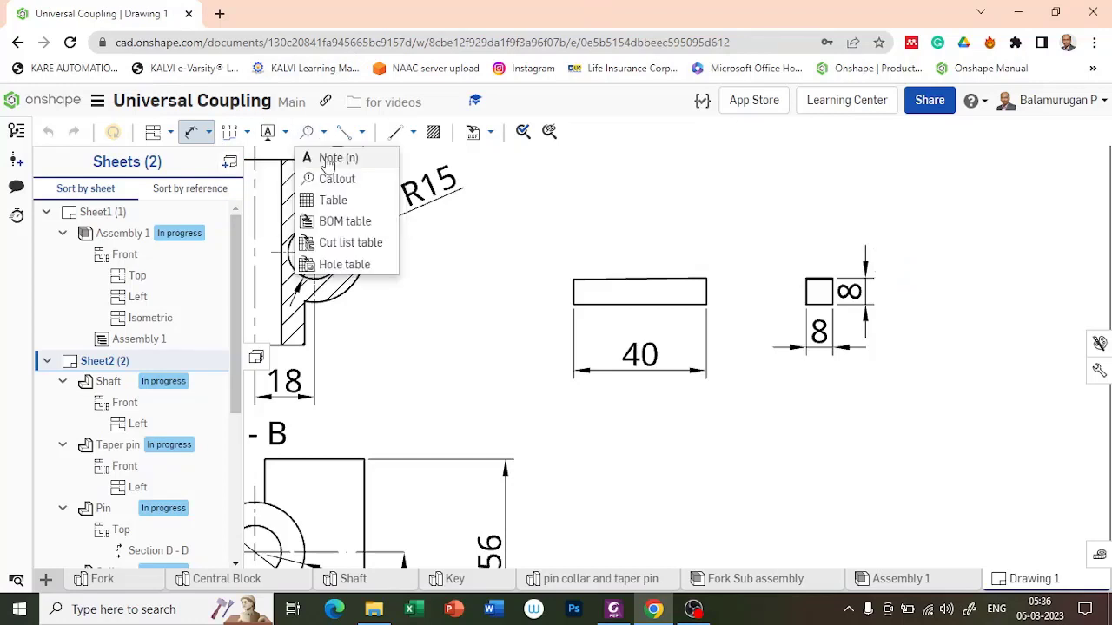
pyautogui.click(339, 158)
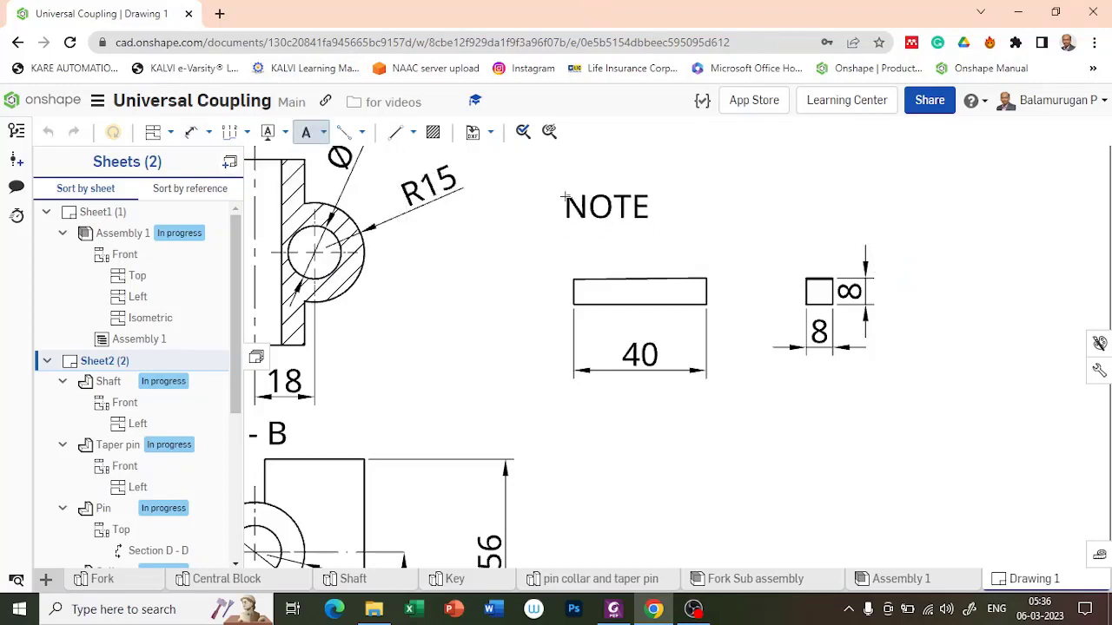
pyautogui.click(562, 198)
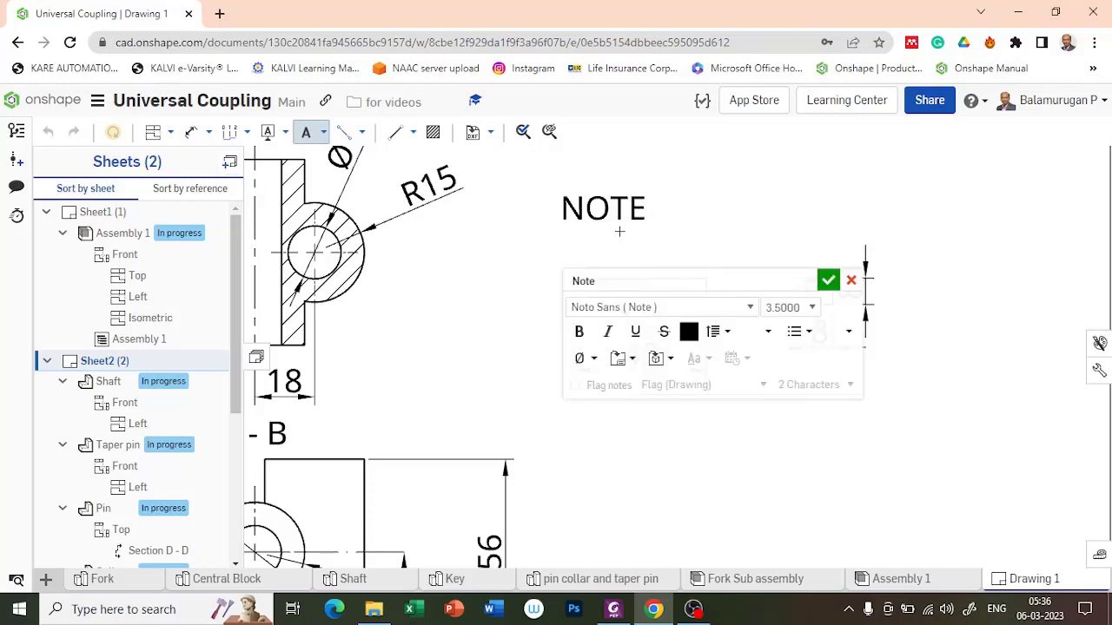
pyautogui.write('S')
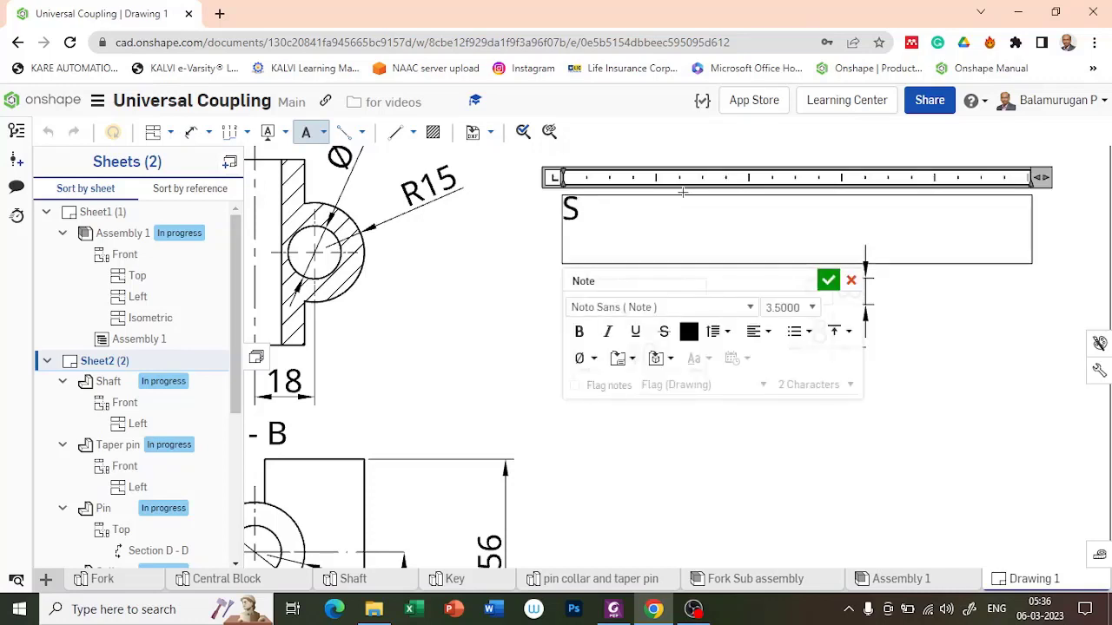
pyautogui.write('lope 1')
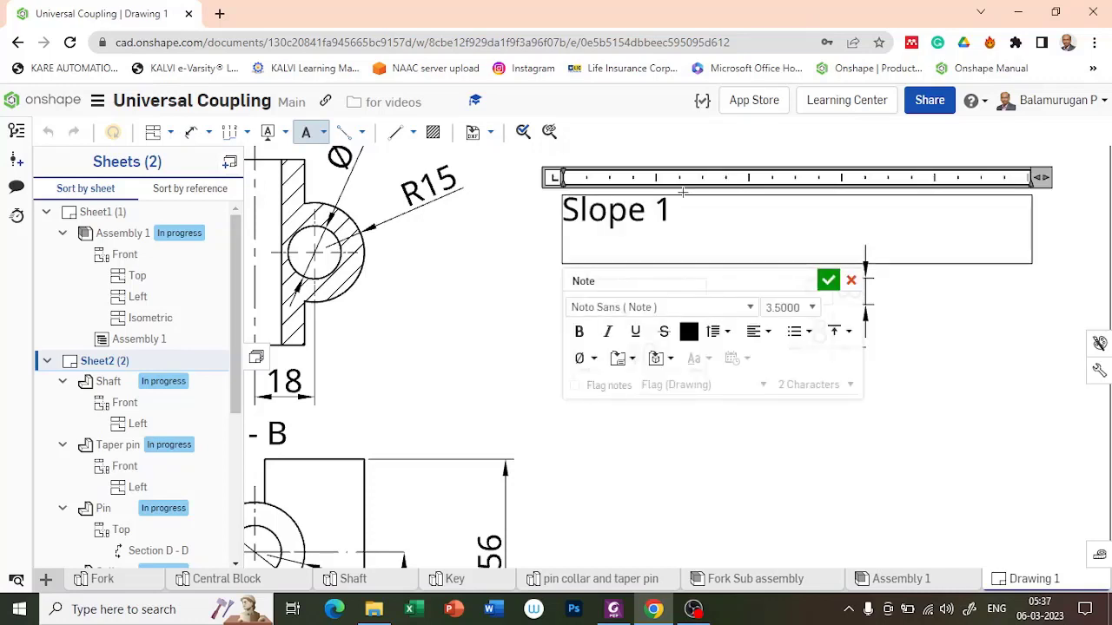
pyautogui.write(':100')
pyautogui.click(828, 280)
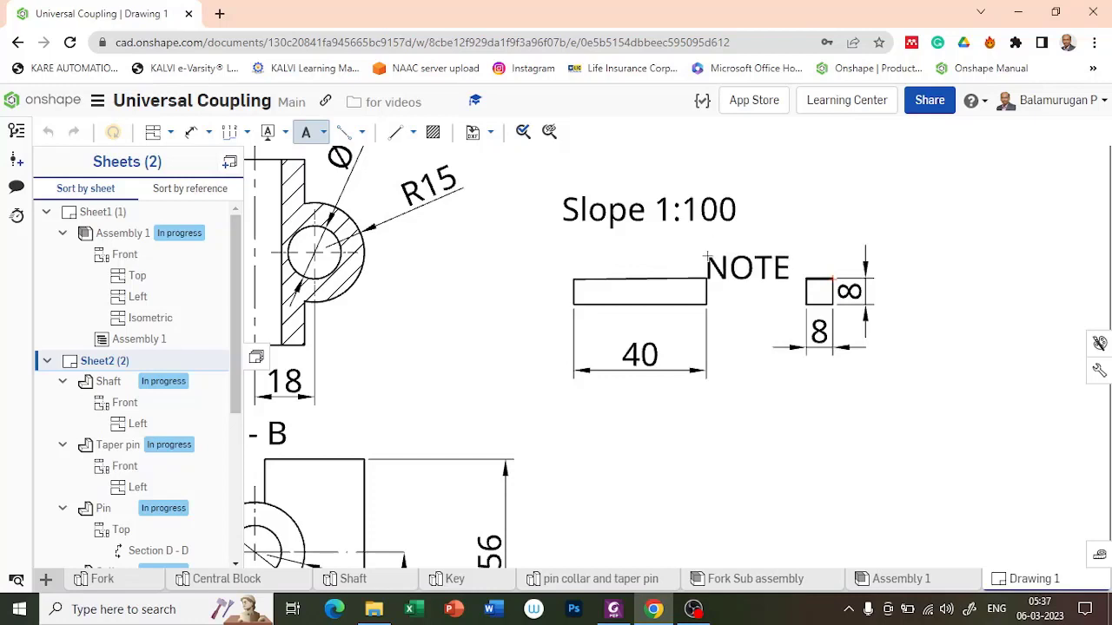
pyautogui.press('Escape')
# Add a leader from the "Slope 1:100" note to the middle of the Key's sloped upper edge.
pyautogui.click(698, 215)
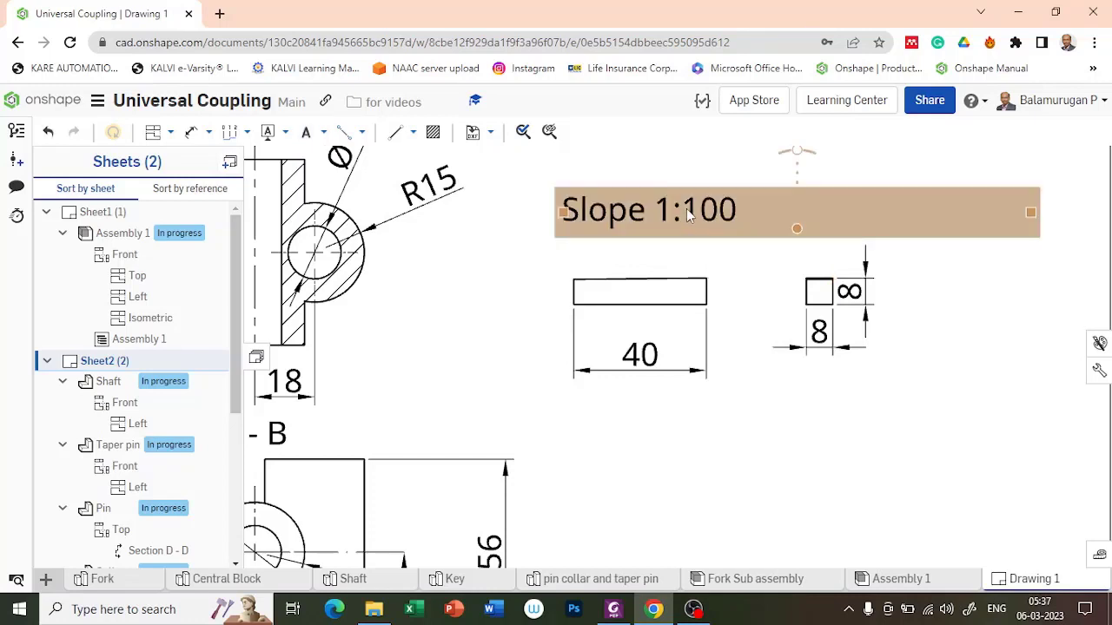
pyautogui.rightClick(690, 215)
pyautogui.click(734, 250)
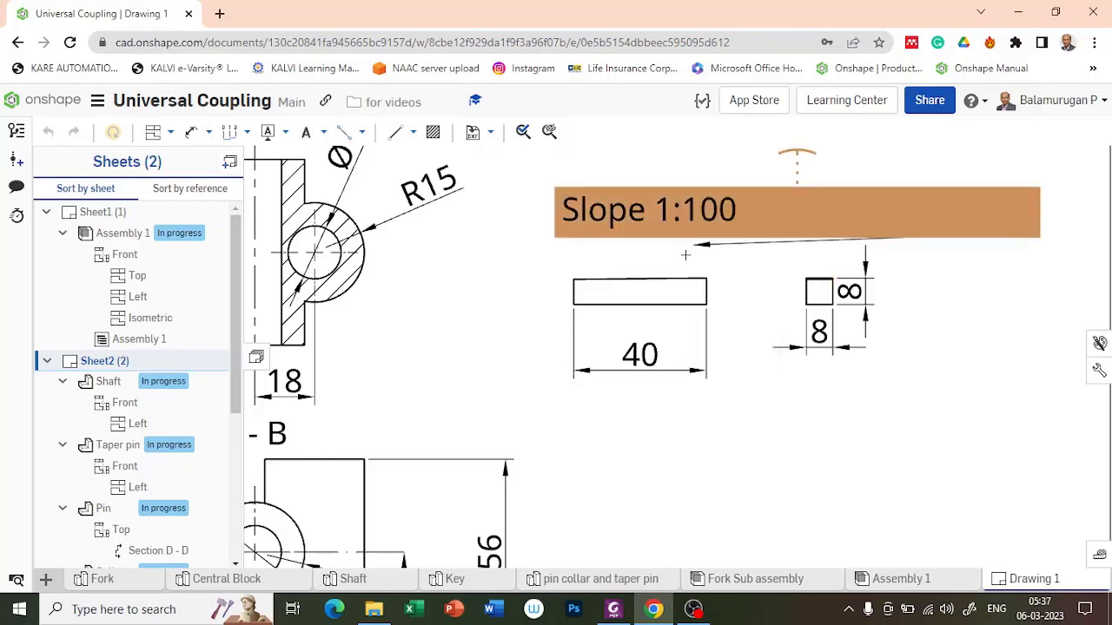
pyautogui.click(640, 279)
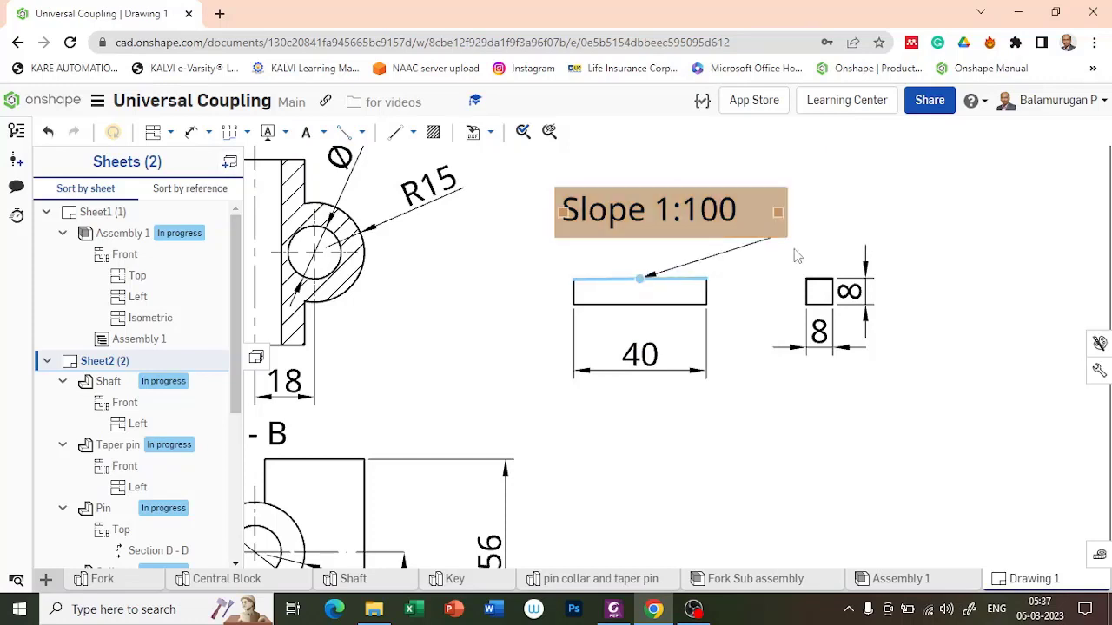
pyautogui.click(738, 347)
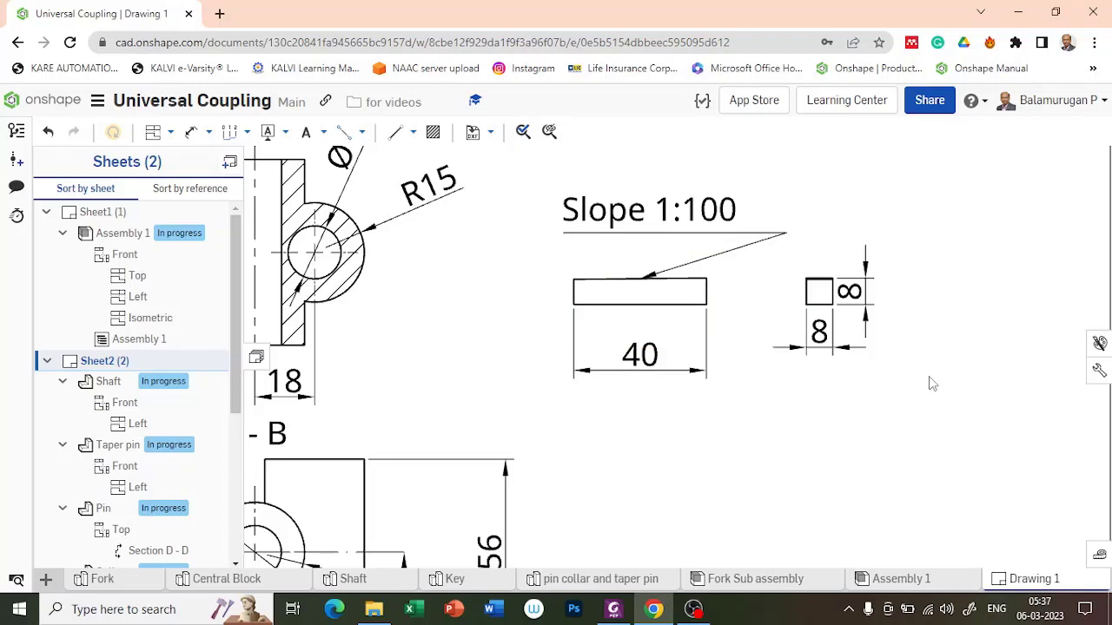
# Dimension the Pin's shank length in section D-D, from its upper end face to the head's shoulder, placing it beside the section.
pyautogui.scroll(-2, 932, 384)
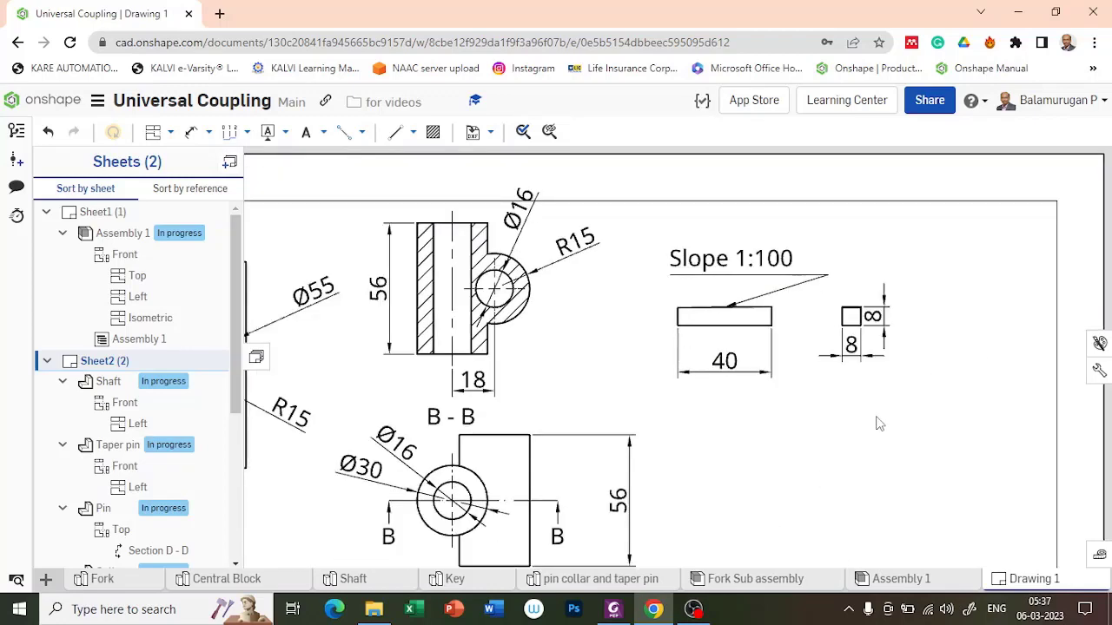
pyautogui.scroll(-4, 716, 466)
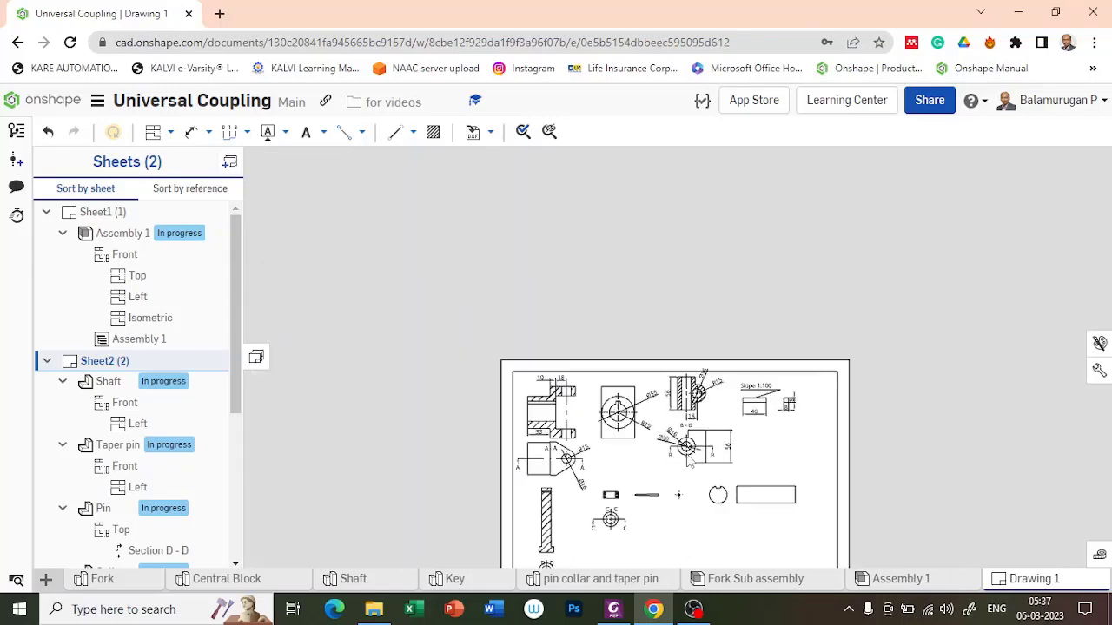
pyautogui.scroll(2, 525, 539)
pyautogui.scroll(3, 549, 530)
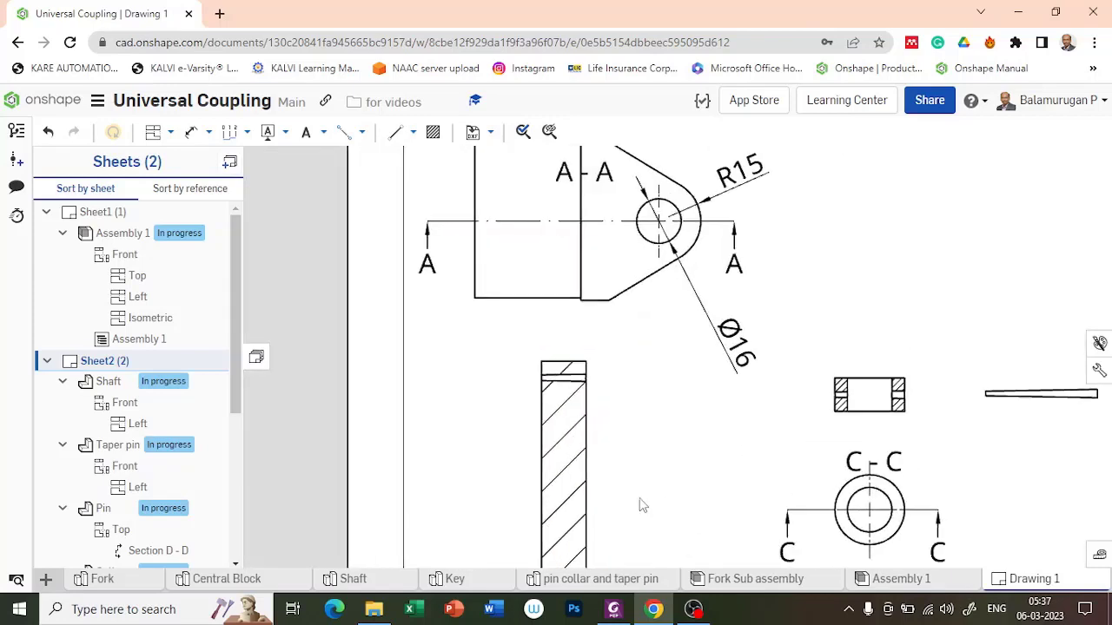
pyautogui.moveTo(640, 504); pyautogui.dragTo(545, 350, button='middle')
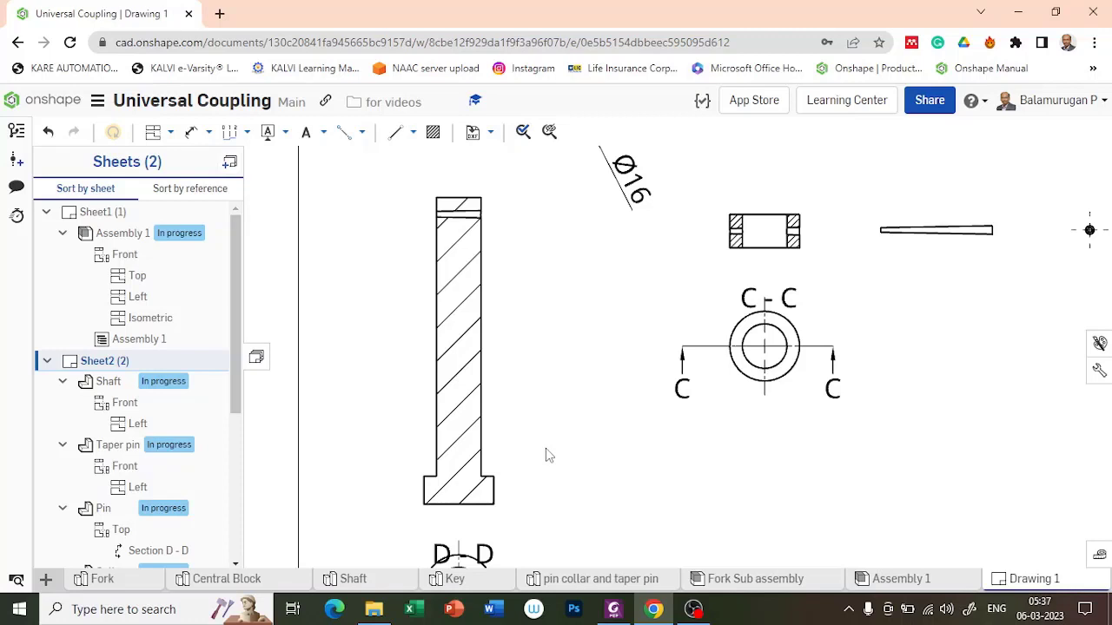
pyautogui.scroll(-3, 565, 382)
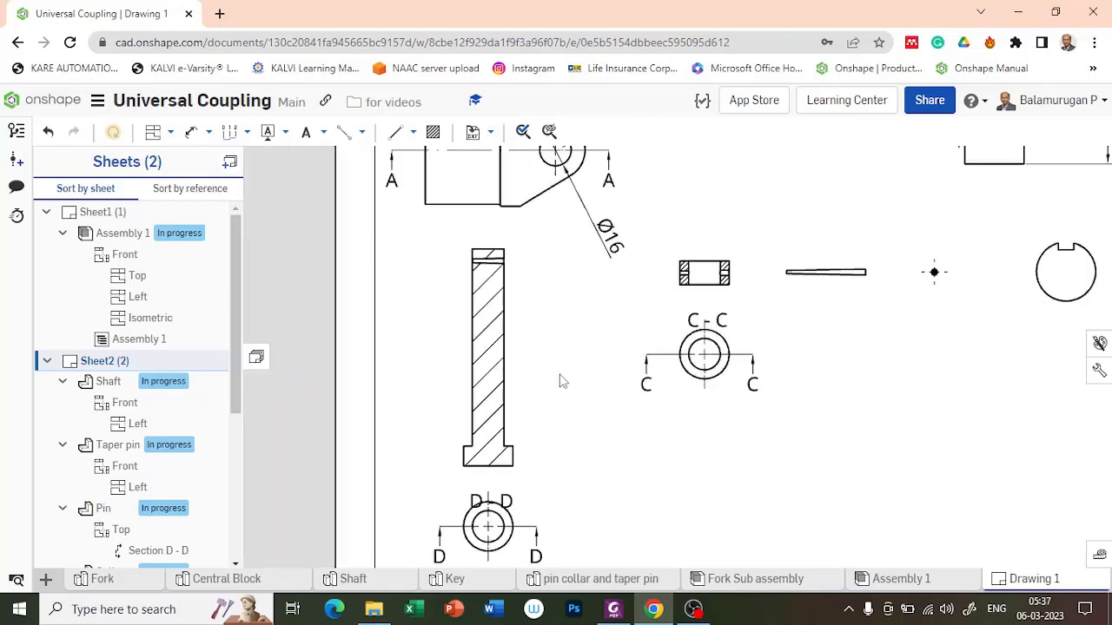
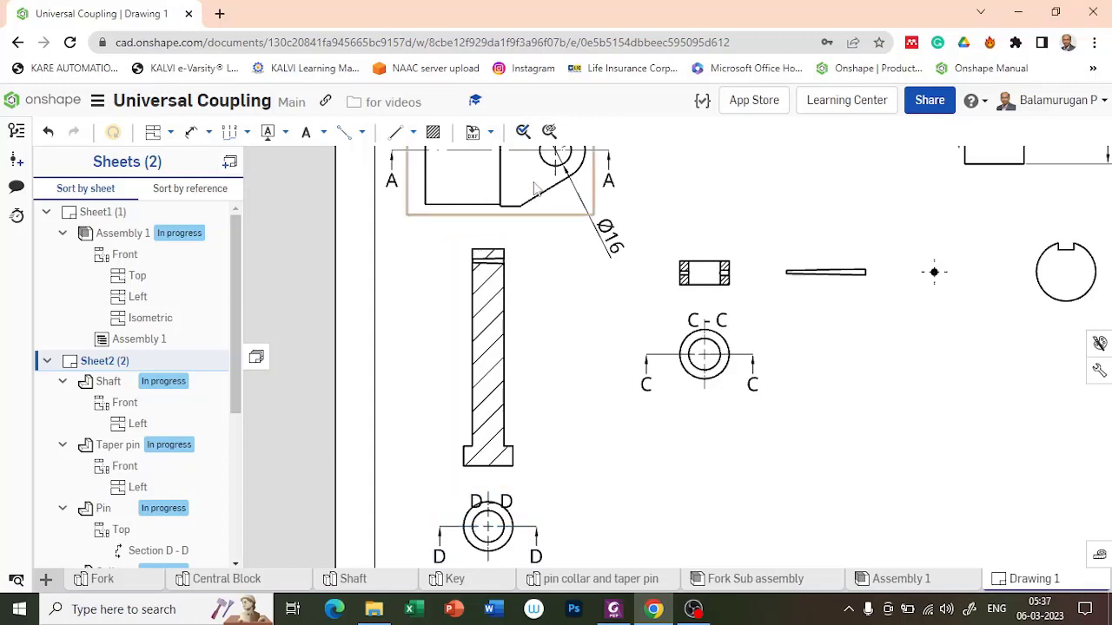
pyautogui.click(323, 133)
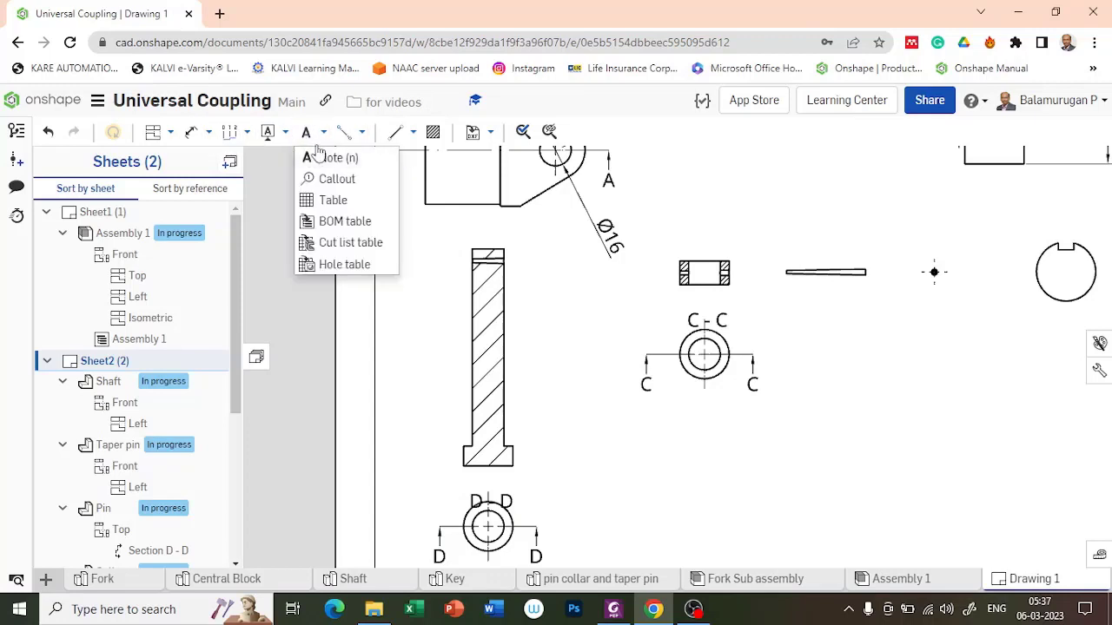
pyautogui.click(193, 135)
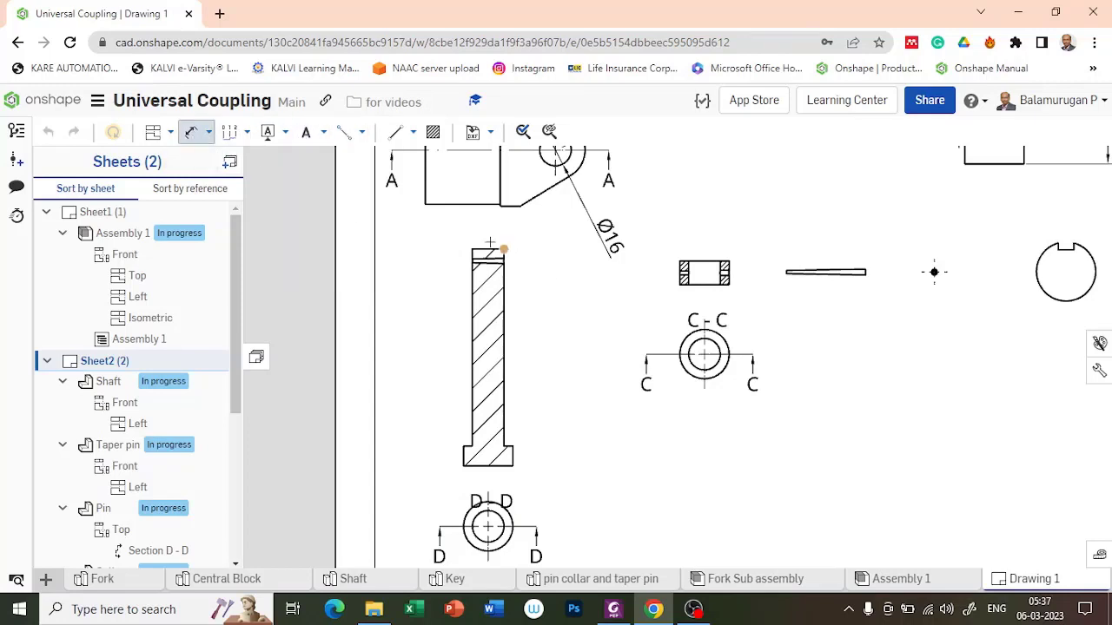
pyautogui.click(489, 250)
pyautogui.scroll(3, 528, 455)
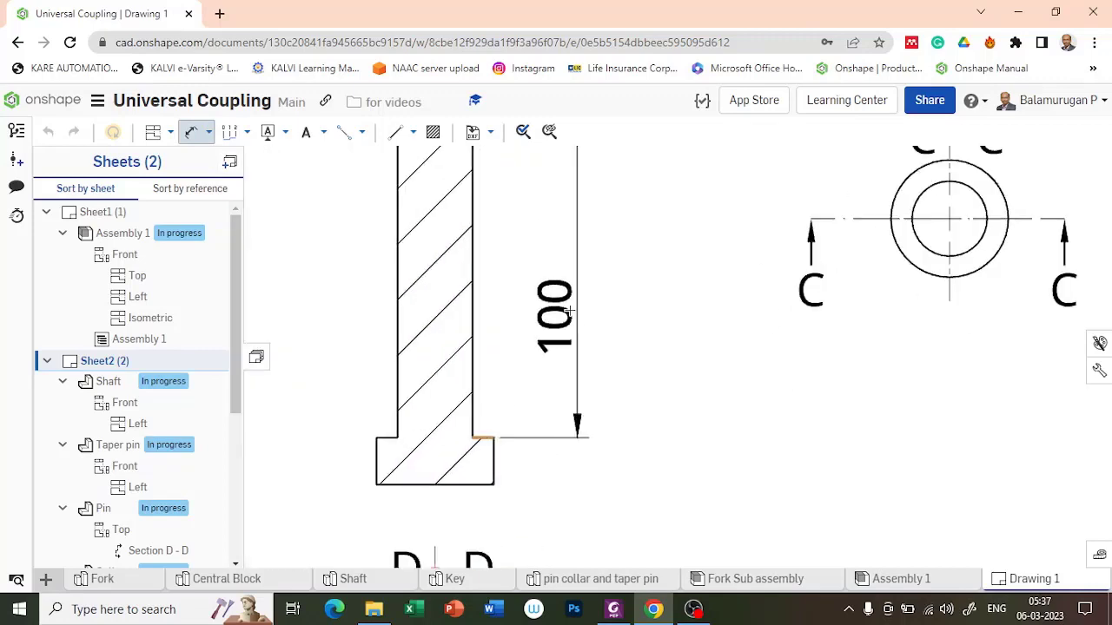
pyautogui.scroll(-5, 587, 223)
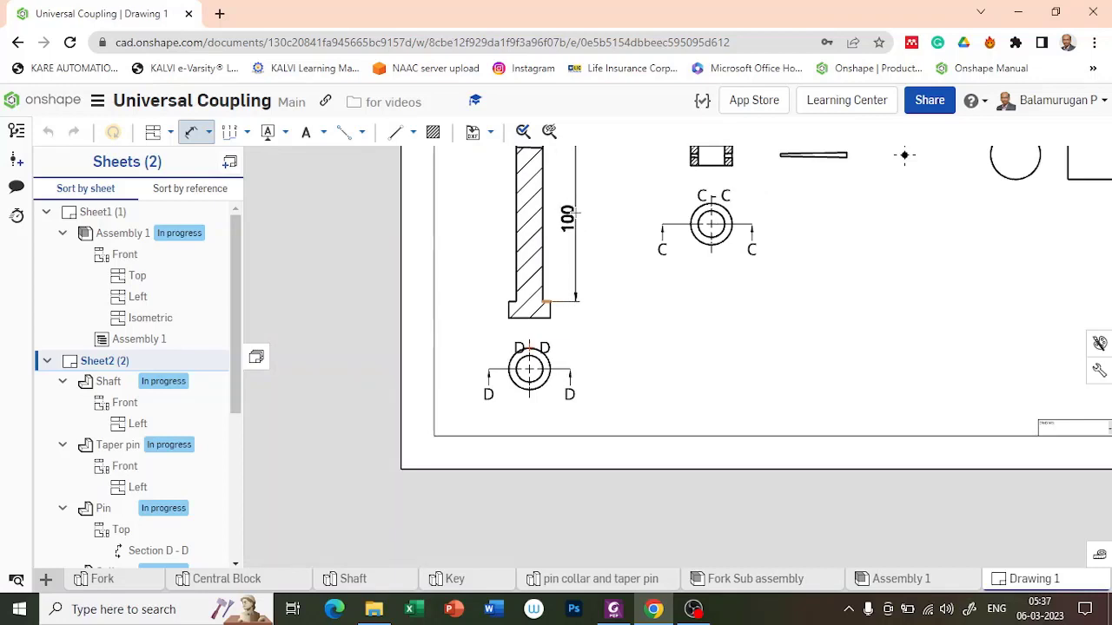
pyautogui.click(578, 214)
# Show hidden lines in the Pin's top view and move the section label D-D up, clear of the circles.
pyautogui.moveTo(651, 281); pyautogui.dragTo(635, 355, button='middle')
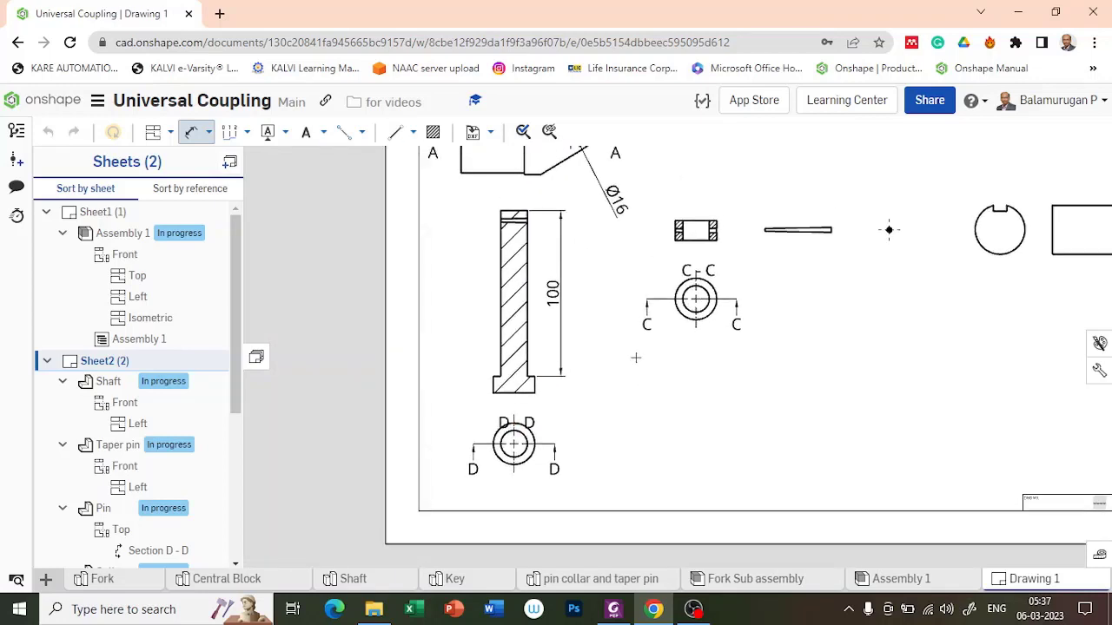
pyautogui.scroll(5, 549, 453)
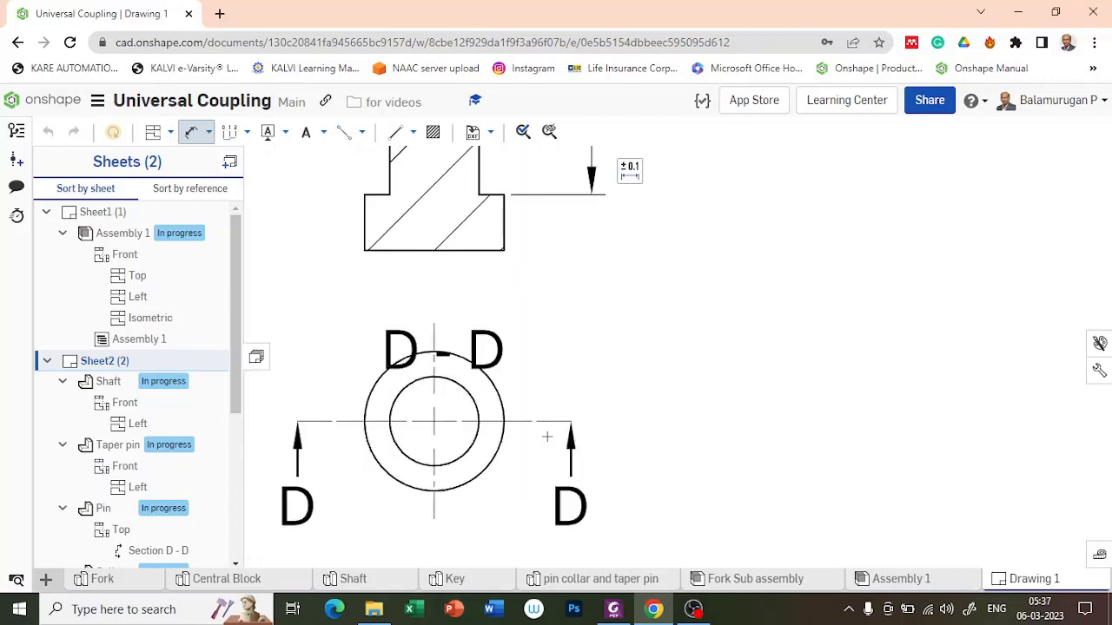
pyautogui.press('Escape')
pyautogui.click(508, 375)
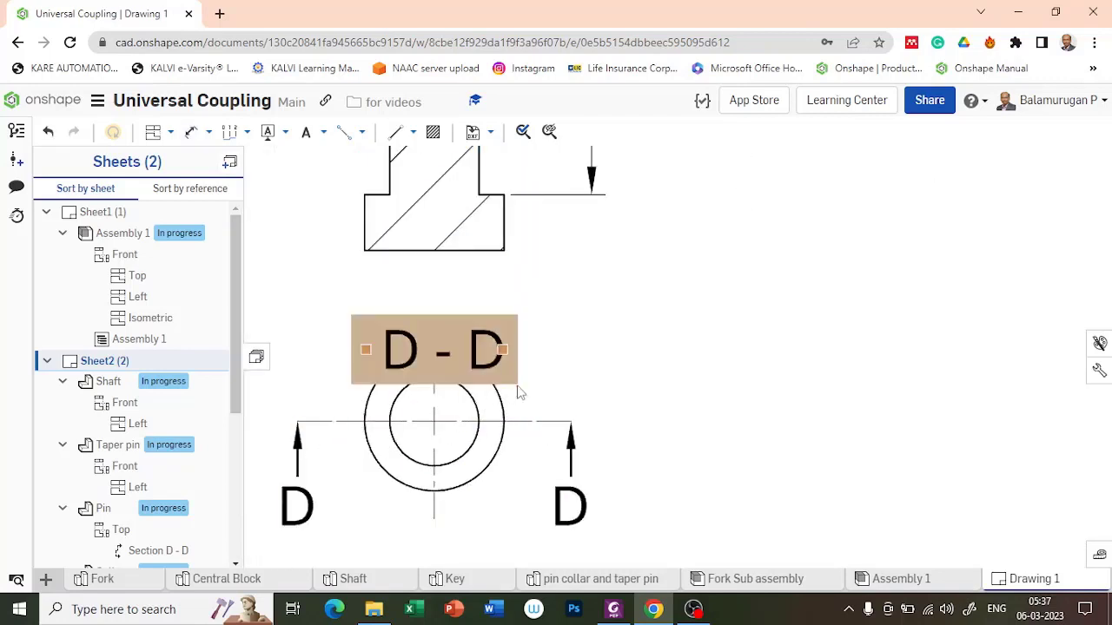
pyautogui.click(516, 400)
pyautogui.rightClick(517, 399)
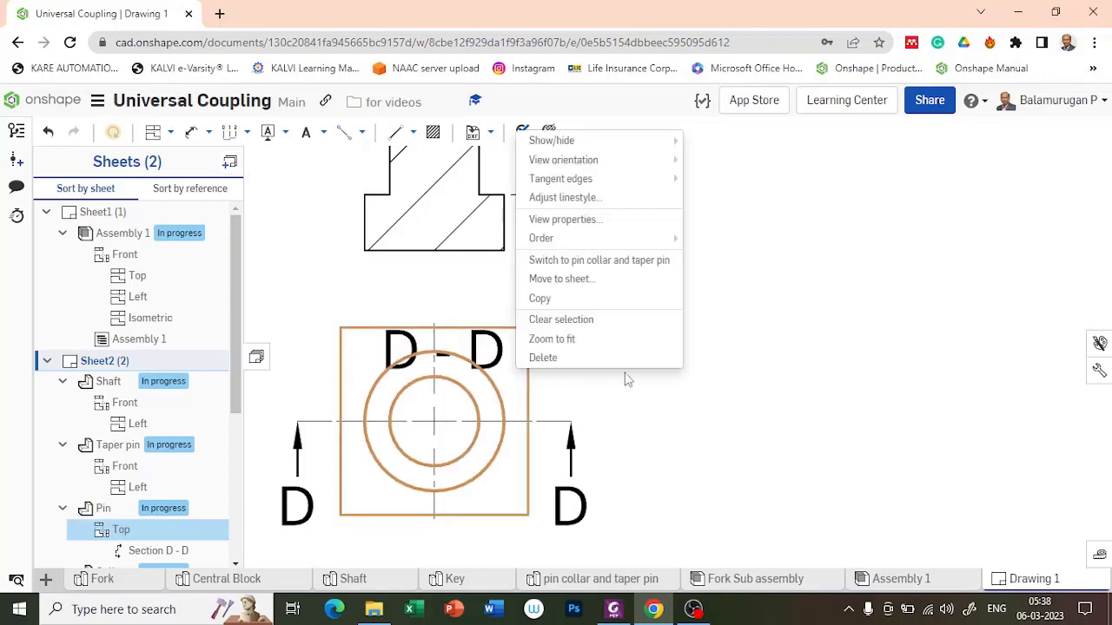
pyautogui.moveTo(596, 140)
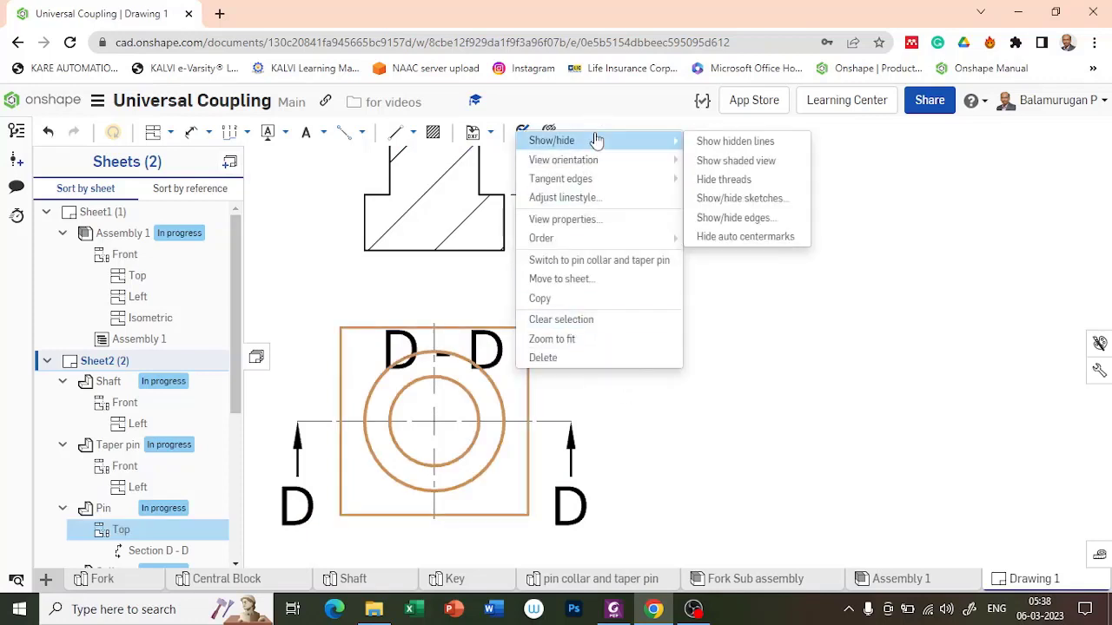
pyautogui.click(751, 146)
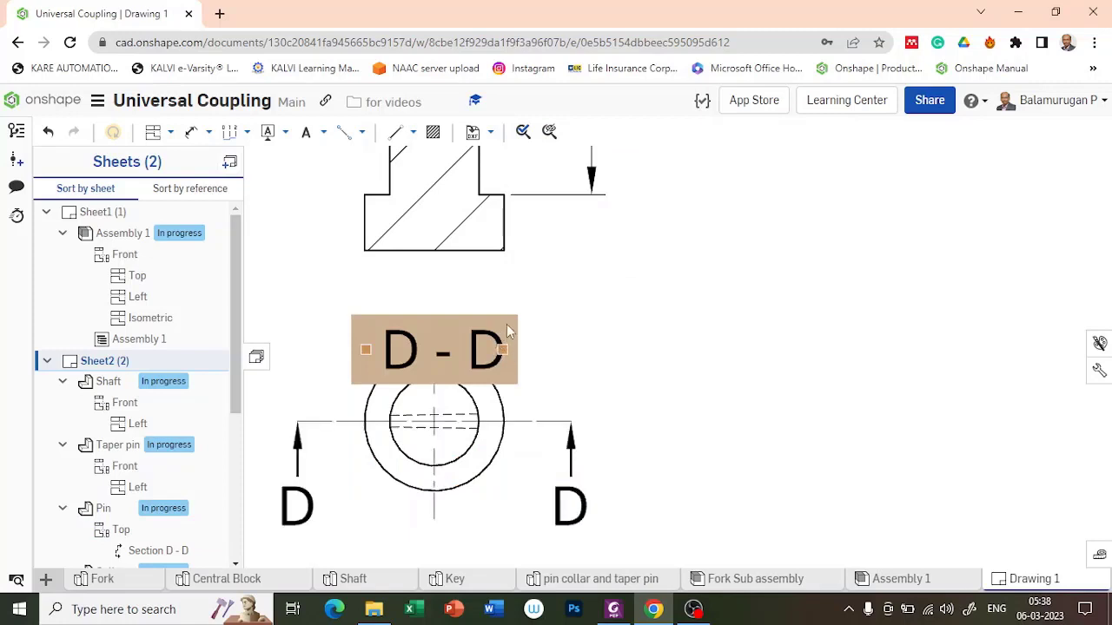
pyautogui.moveTo(506, 324); pyautogui.dragTo(515, 276)
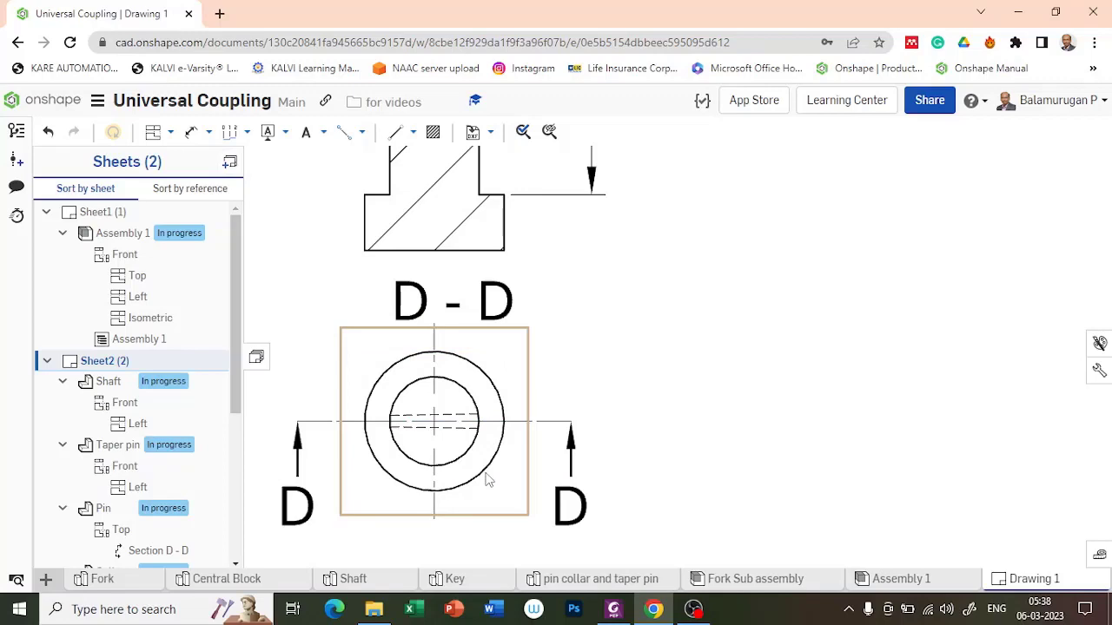
# Dimension the diameters of the outer and inner circles in the Pin's top view, placing them outside the view.
pyautogui.scroll(-5, 489, 481)
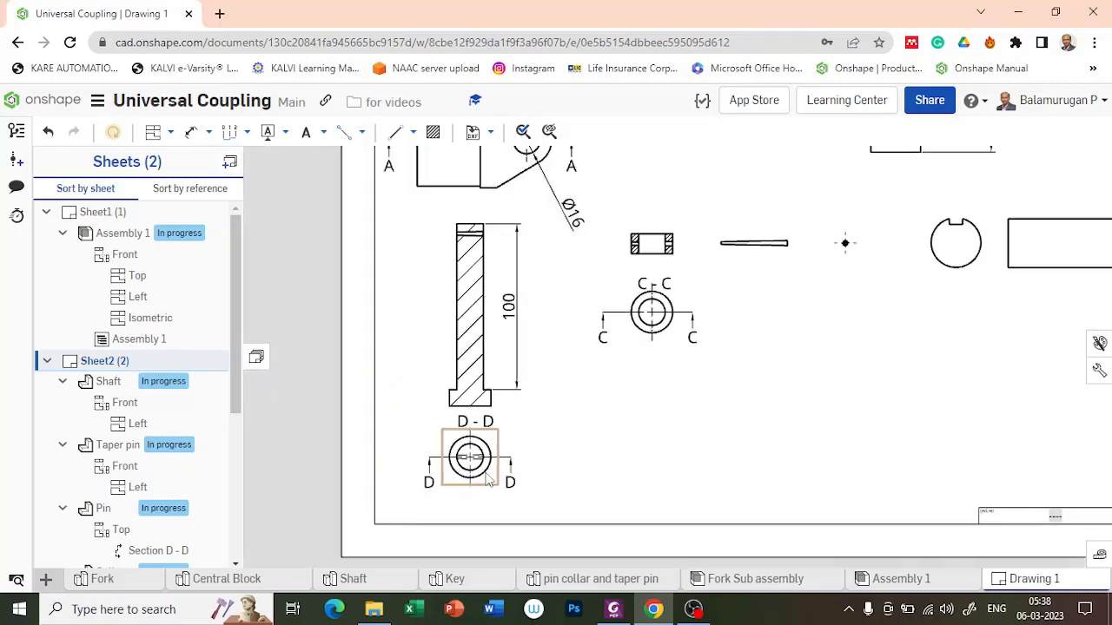
pyautogui.scroll(2, 489, 480)
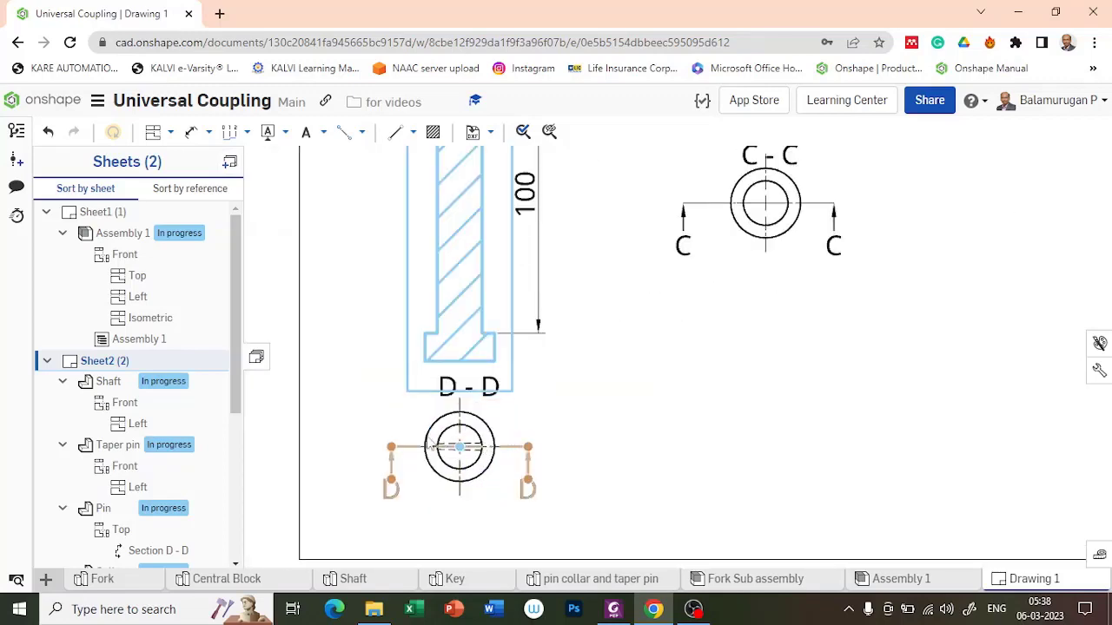
pyautogui.moveTo(703, 366); pyautogui.dragTo(717, 487, button='middle')
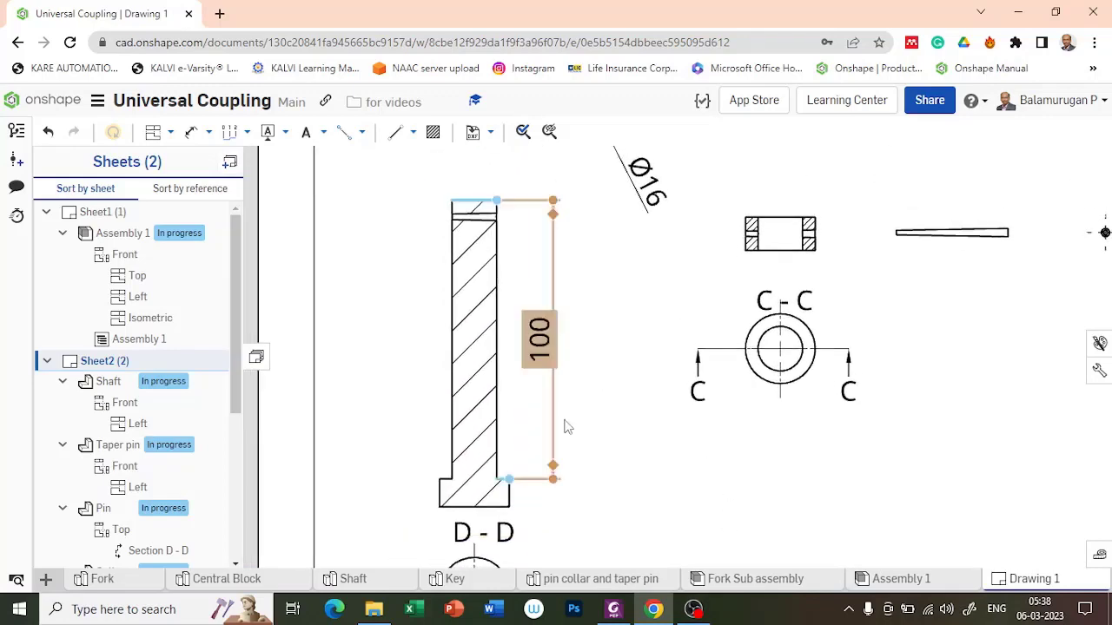
pyautogui.moveTo(631, 486); pyautogui.dragTo(611, 351, button='middle')
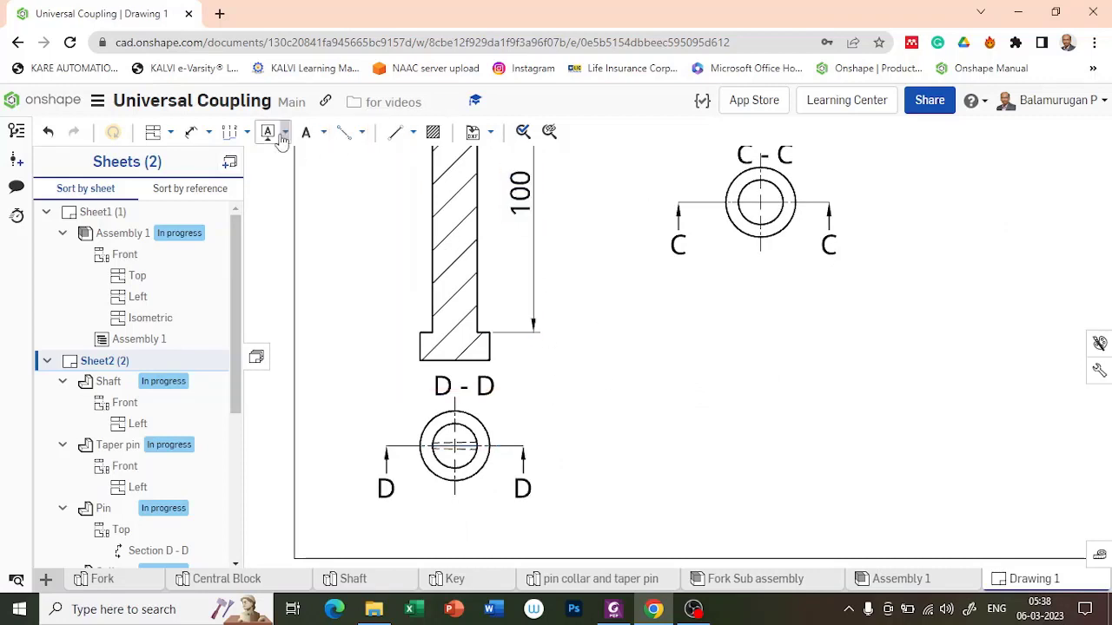
pyautogui.click(192, 132)
pyautogui.scroll(2, 499, 432)
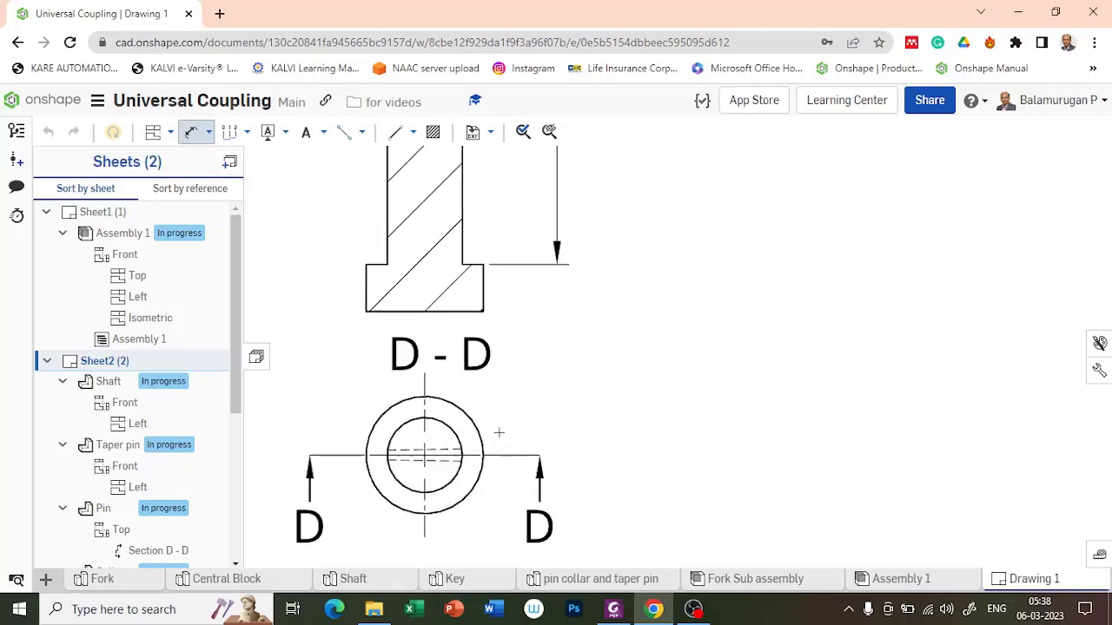
pyautogui.click(477, 427)
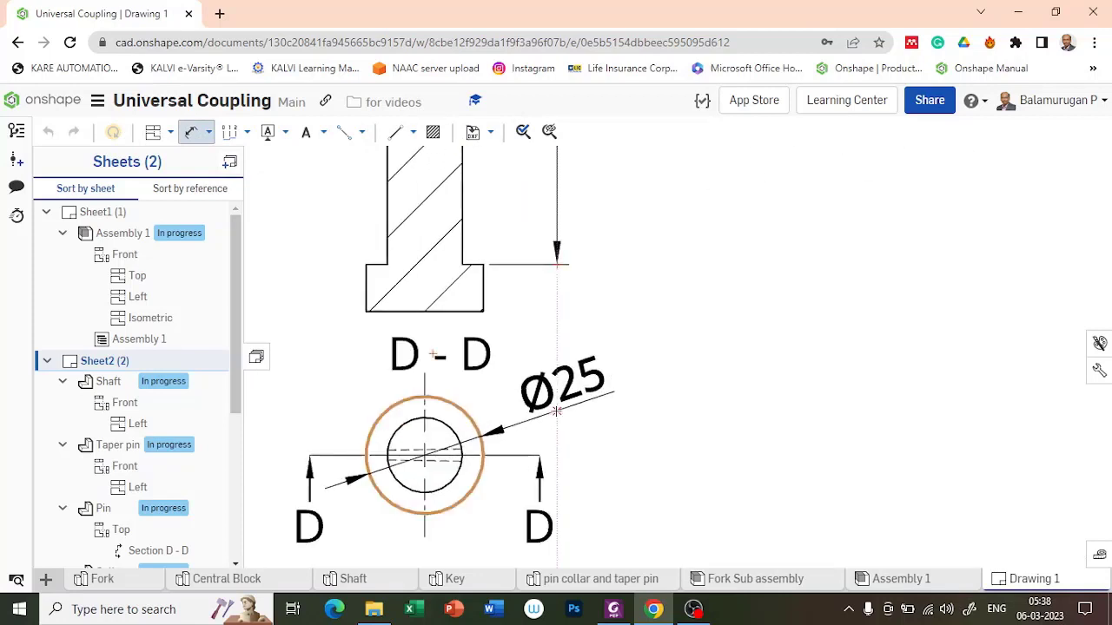
pyautogui.click(556, 380)
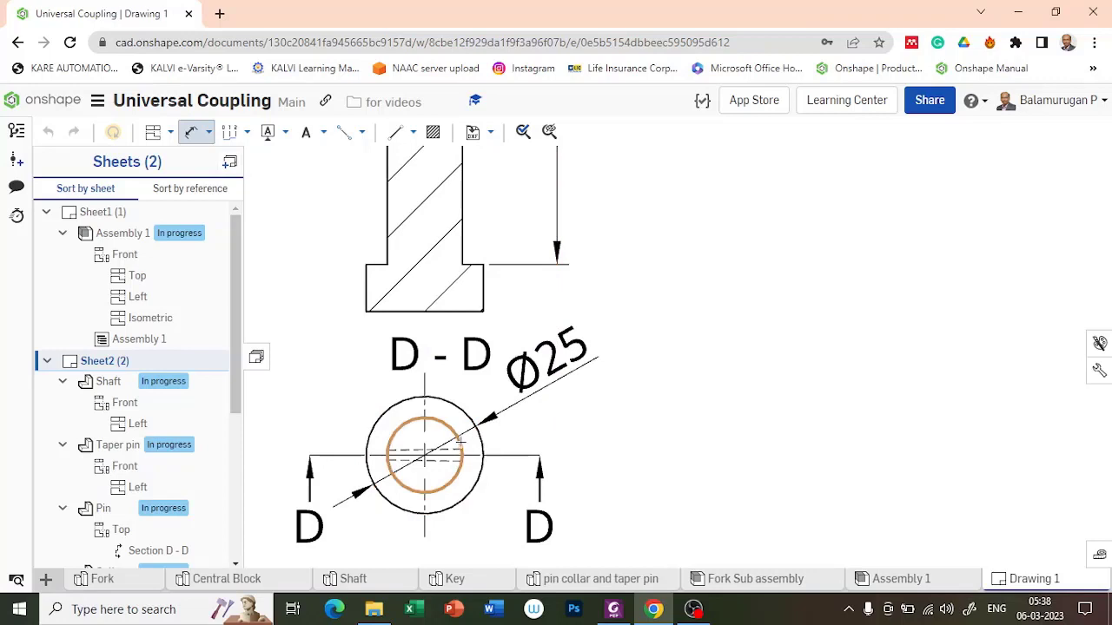
pyautogui.click(458, 474)
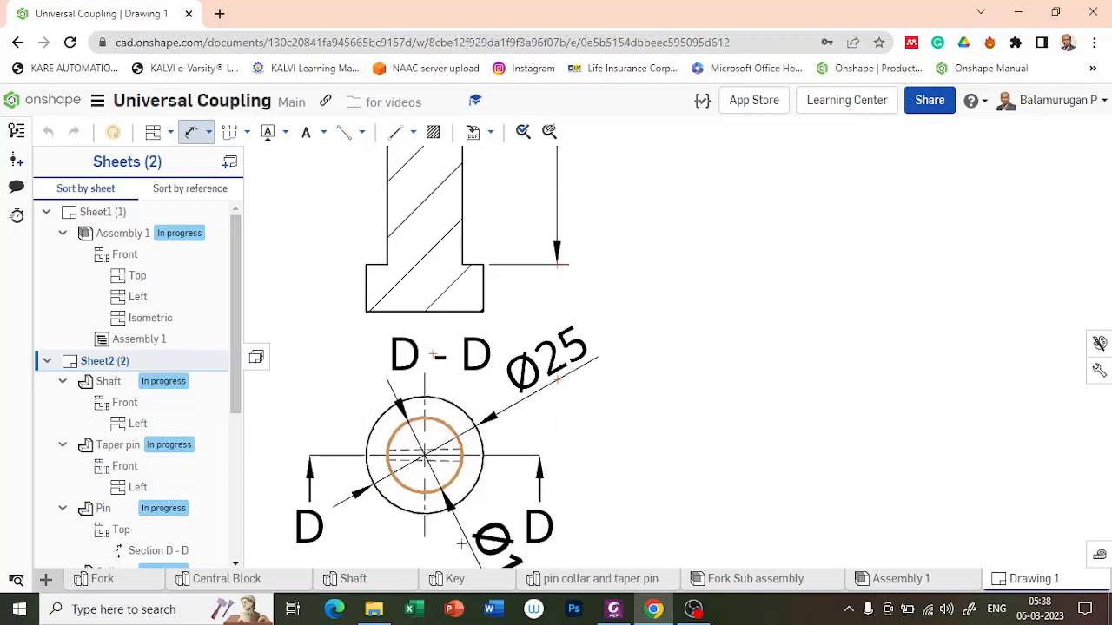
pyautogui.click(461, 544)
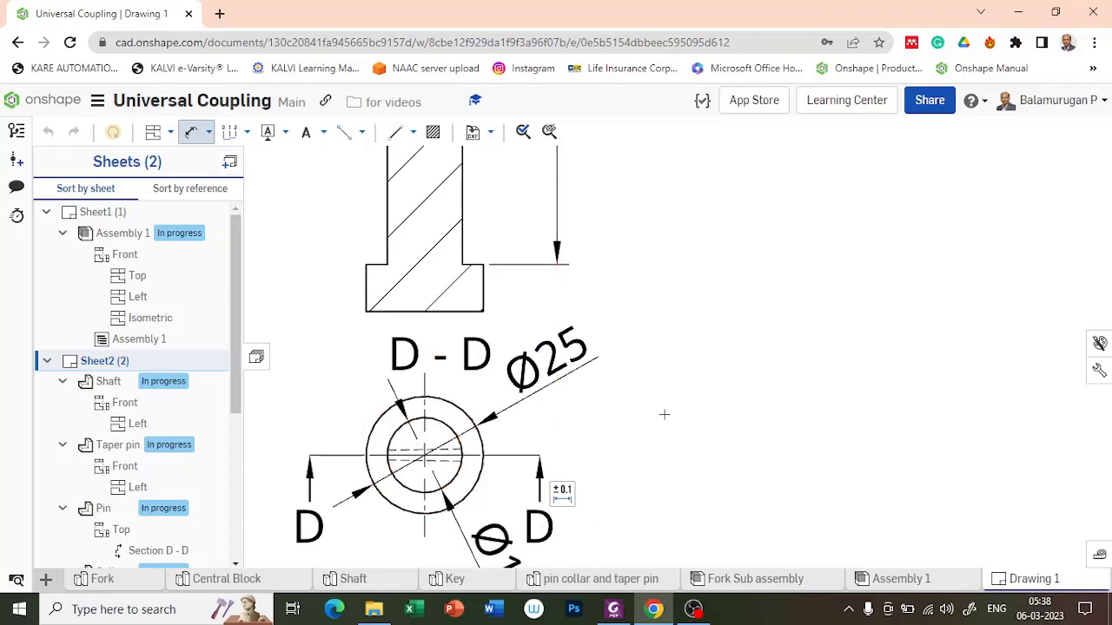
# Add an edge-to-edge centerline through the cross hole in the Collar's section C-C and extend it past the opposite wall.
pyautogui.scroll(-4, 664, 414)
pyautogui.moveTo(928, 297); pyautogui.dragTo(707, 350, button='middle')
pyautogui.scroll(5, 580, 272)
pyautogui.scroll(1, 581, 272)
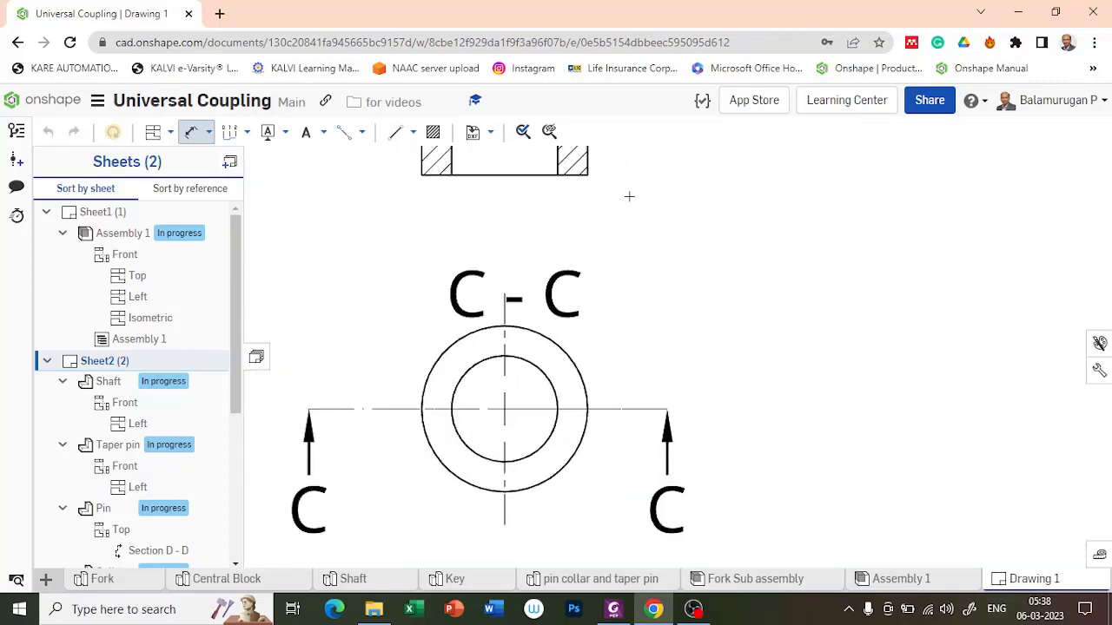
pyautogui.moveTo(660, 329); pyautogui.dragTo(713, 465, button='middle')
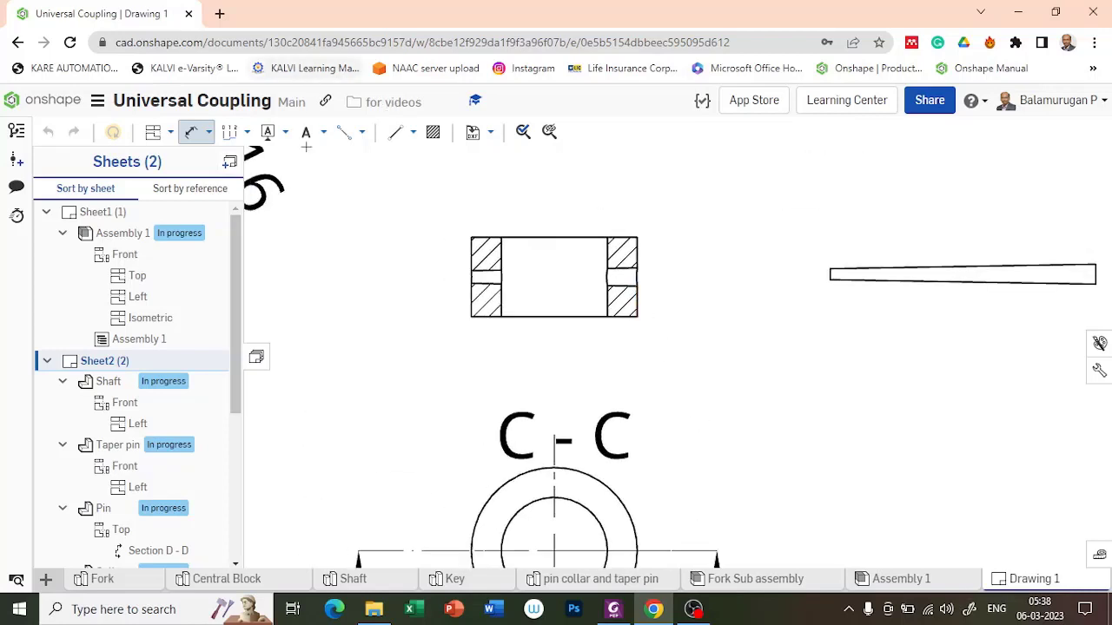
pyautogui.click(362, 132)
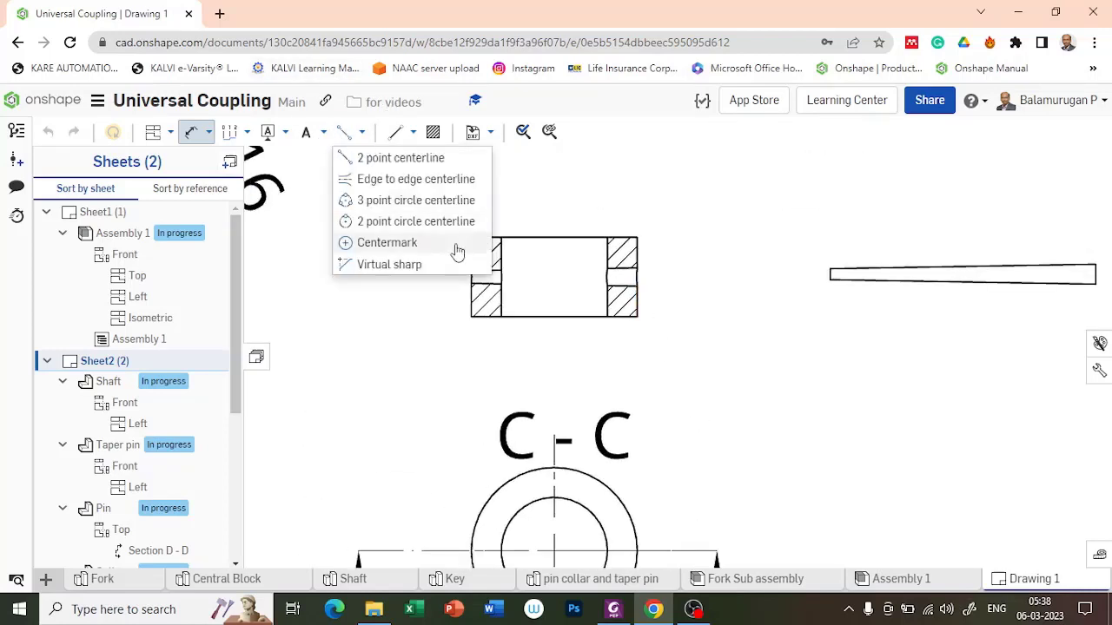
pyautogui.click(406, 179)
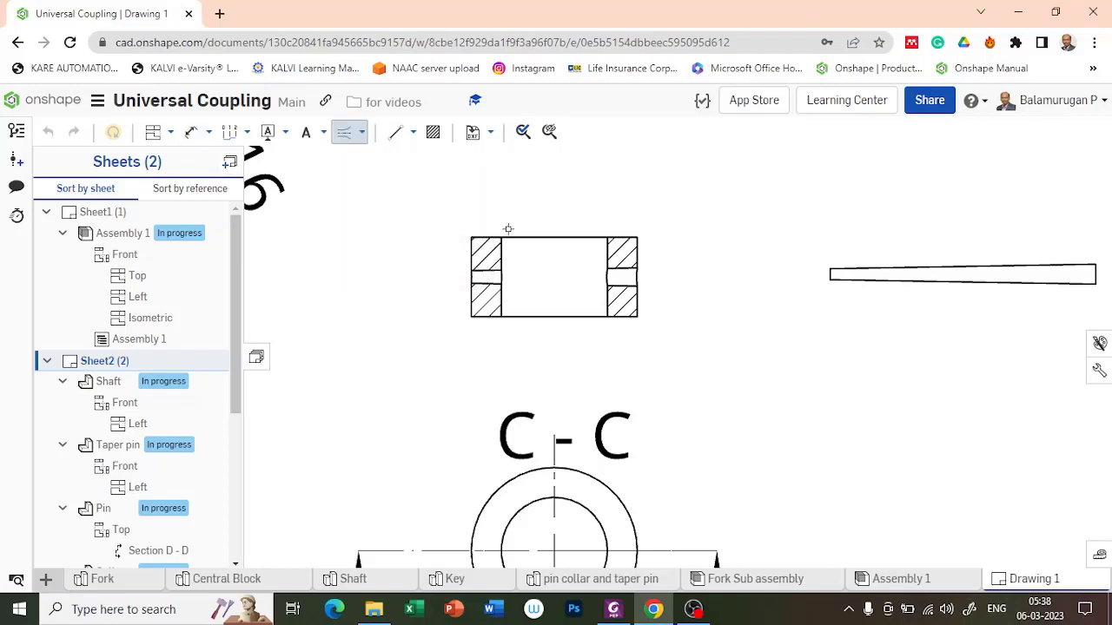
pyautogui.click(624, 269)
pyautogui.click(620, 284)
pyautogui.press('Escape')
pyautogui.click(574, 278)
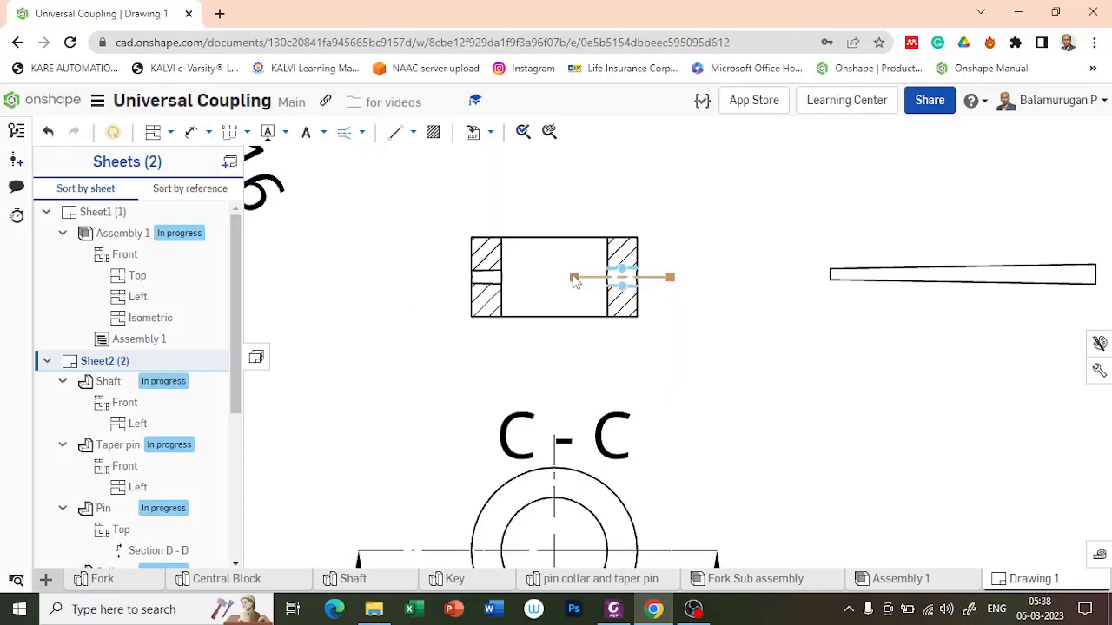
pyautogui.moveTo(573, 277); pyautogui.dragTo(470, 278)
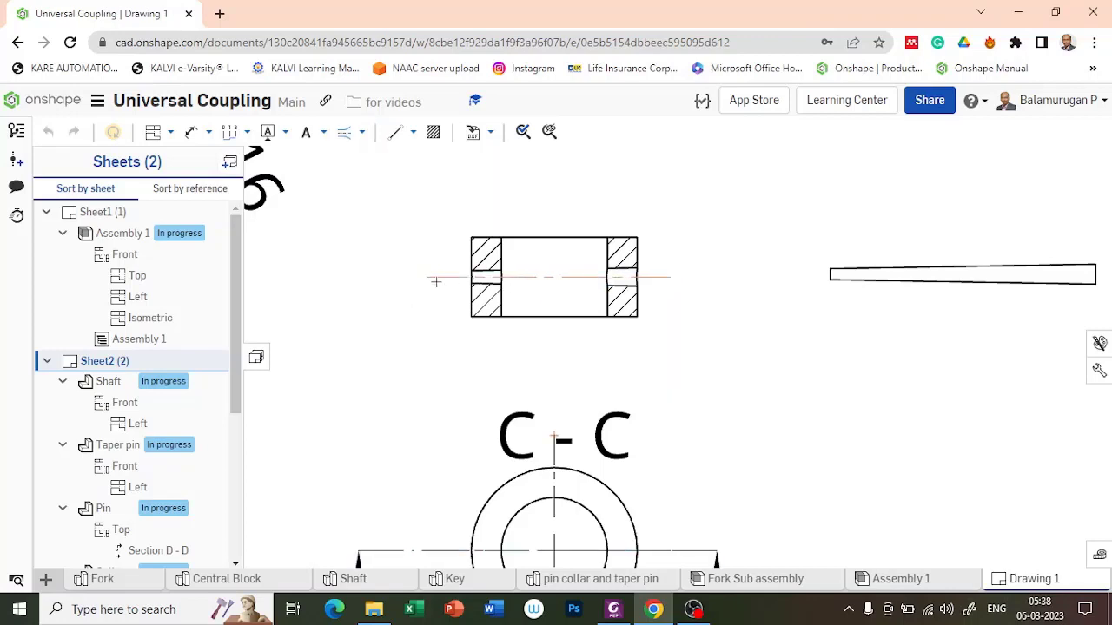
# Dimension the Collar's full height in section C-C and the distance from its lower edge to the hole centerline, on opposite sides.
pyautogui.scroll(-1, 615, 385)
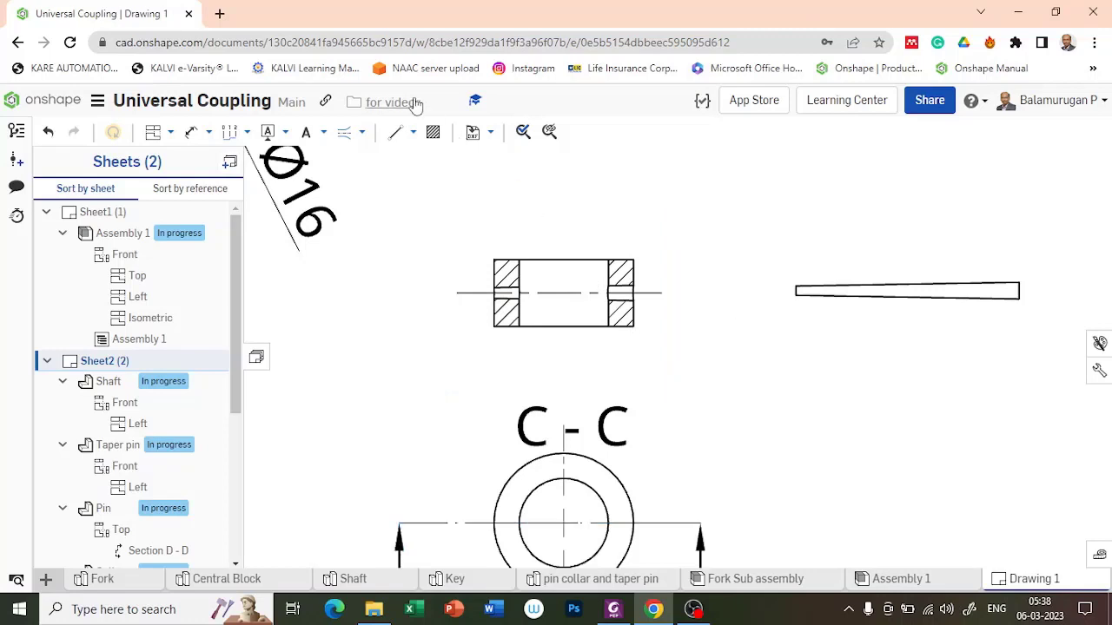
pyautogui.click(191, 131)
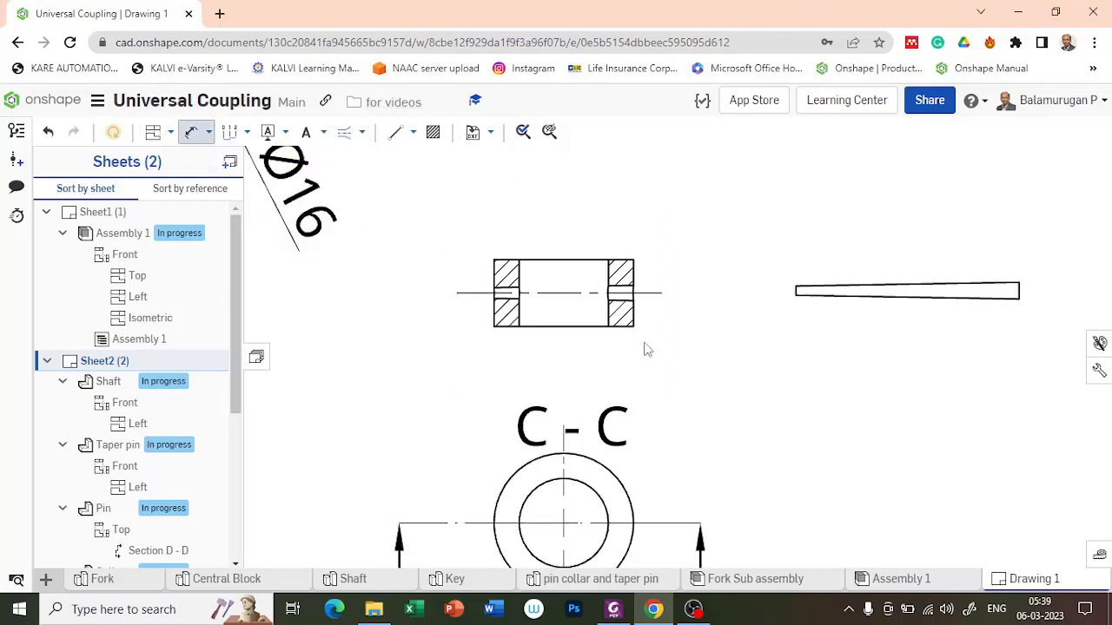
pyautogui.click(502, 328)
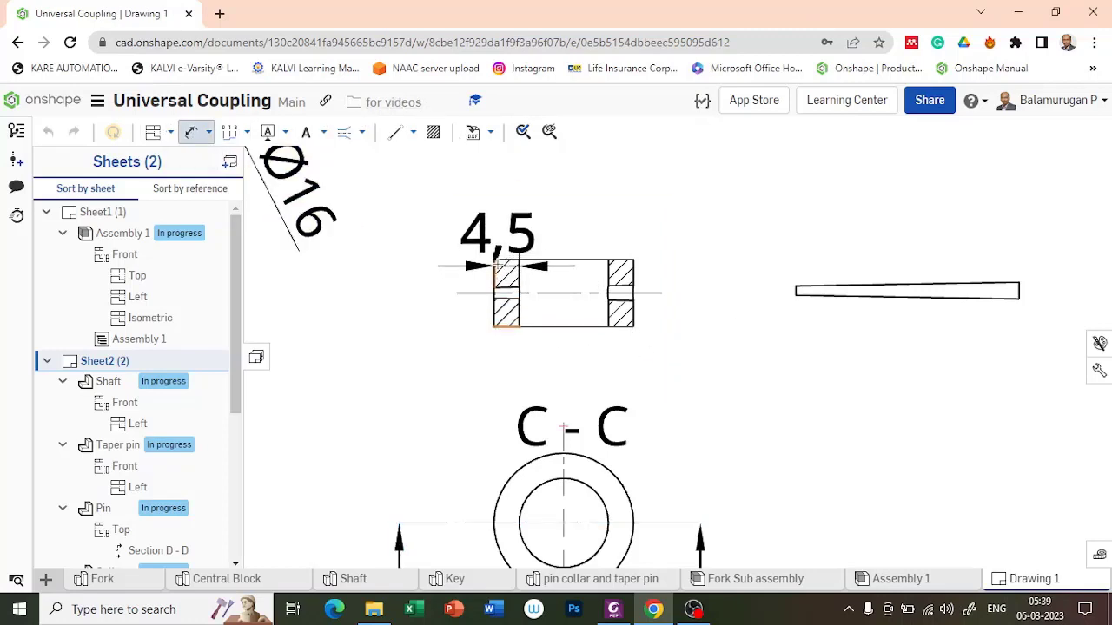
pyautogui.click(506, 259)
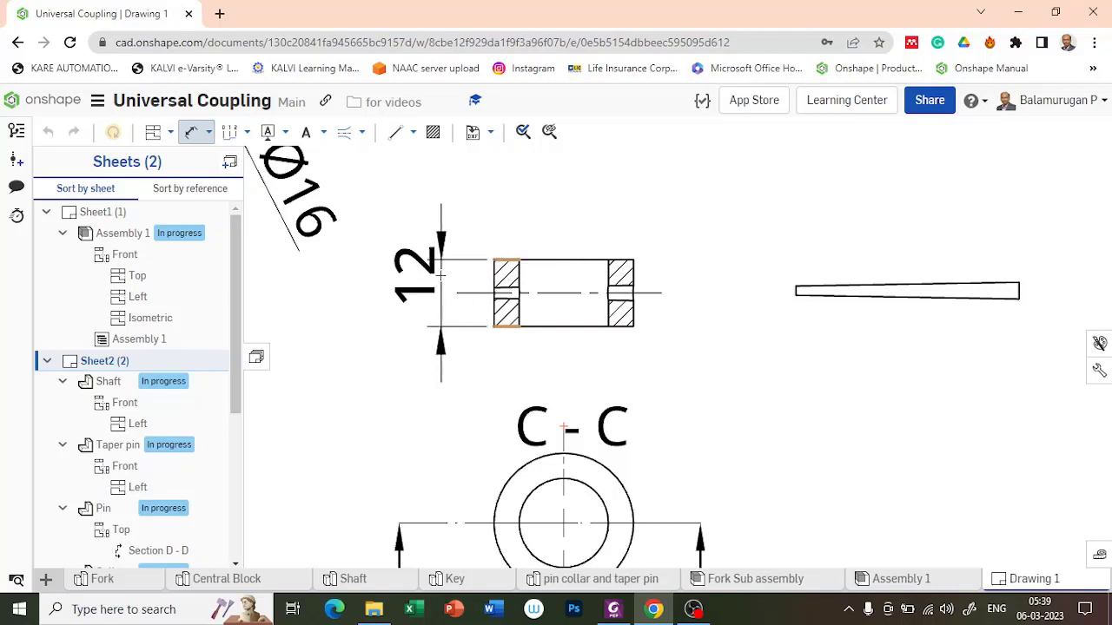
pyautogui.click(418, 295)
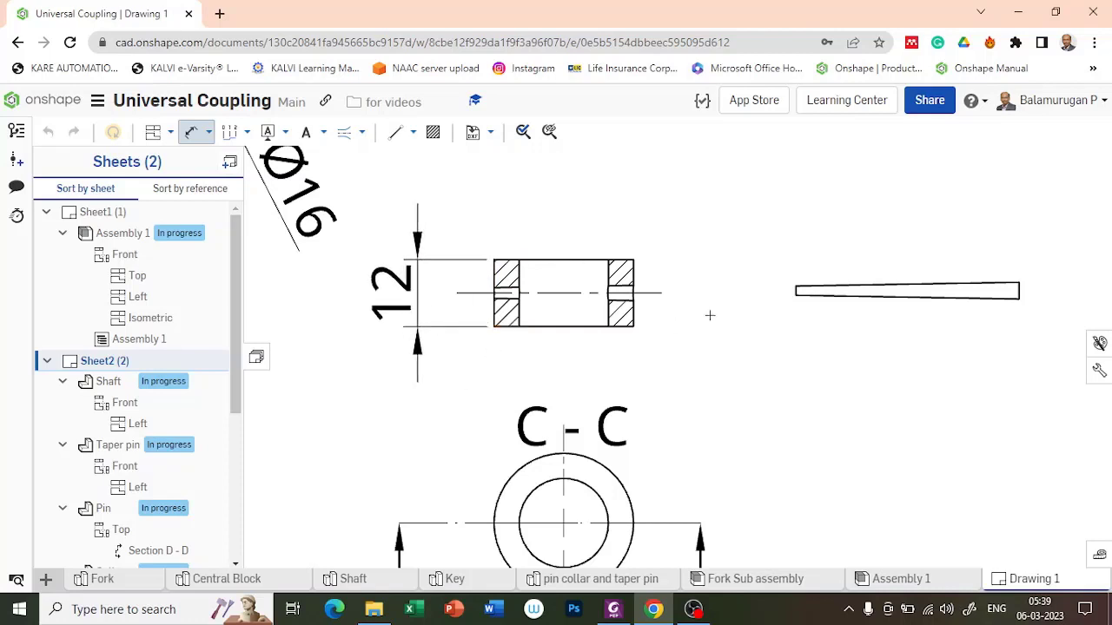
pyautogui.click(633, 327)
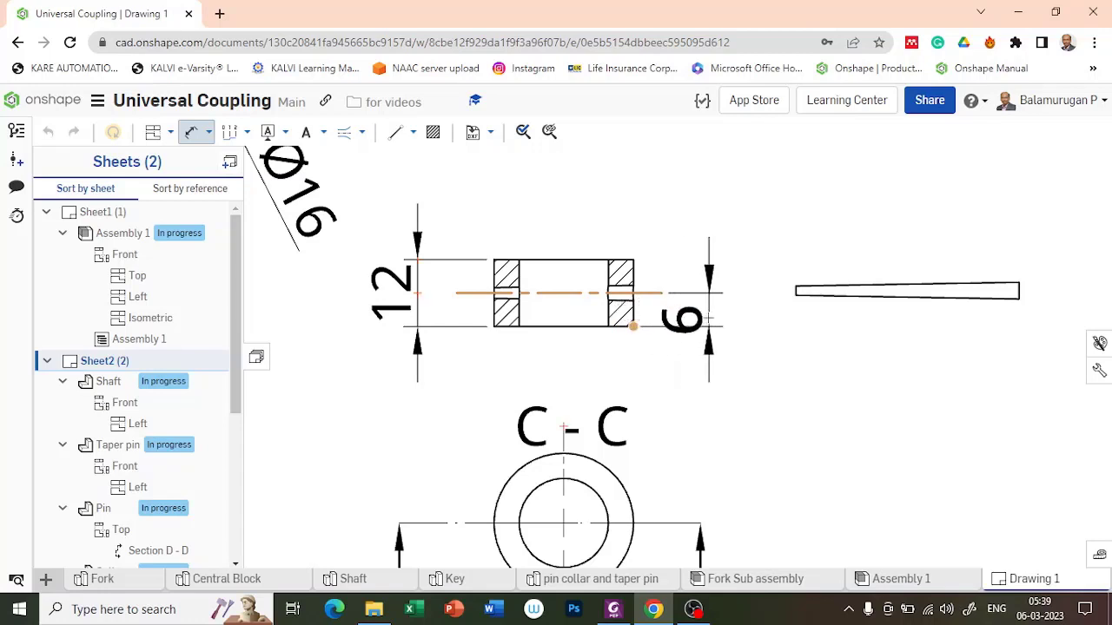
pyautogui.click(708, 310)
# Dimension the outer and inner diameters of the Collar's circular view, placing them on either side of the C-C label.
pyautogui.scroll(-2, 727, 370)
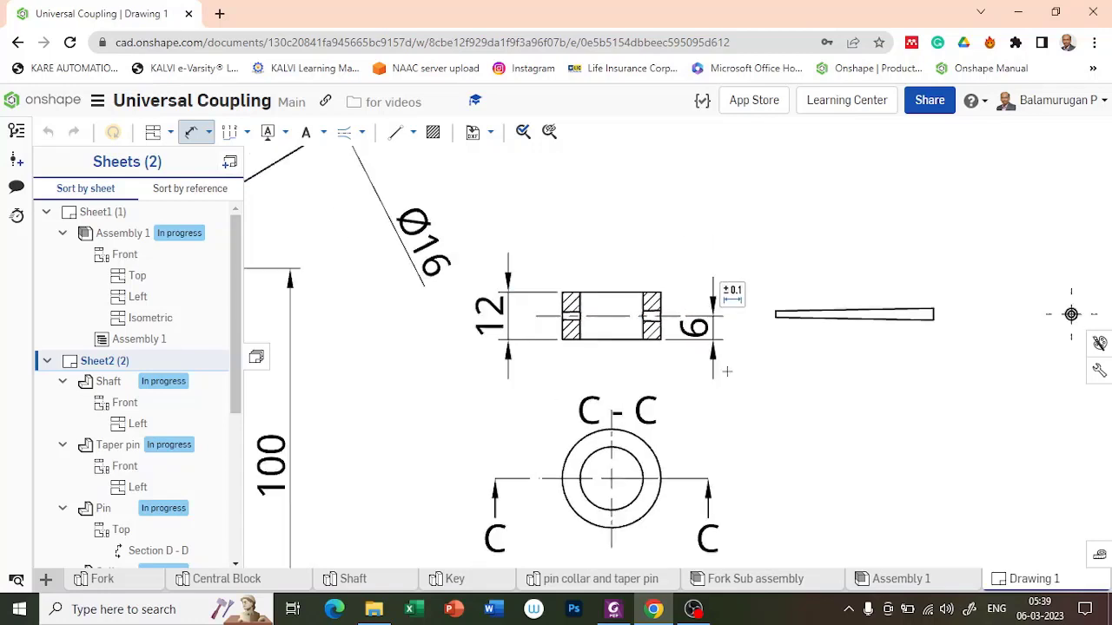
pyautogui.click(658, 455)
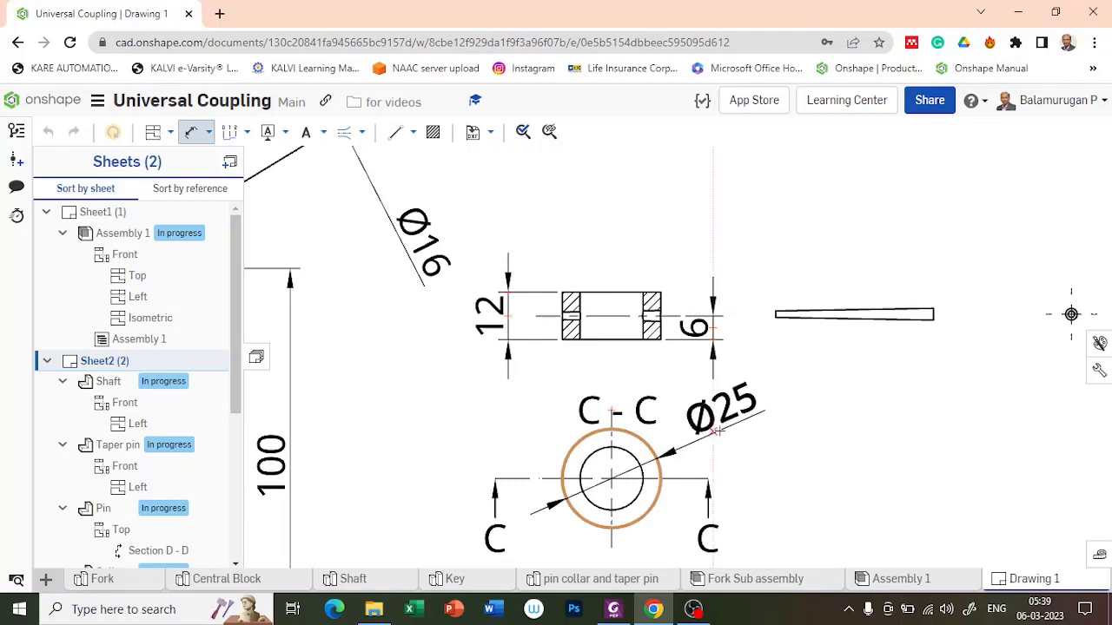
pyautogui.click(725, 418)
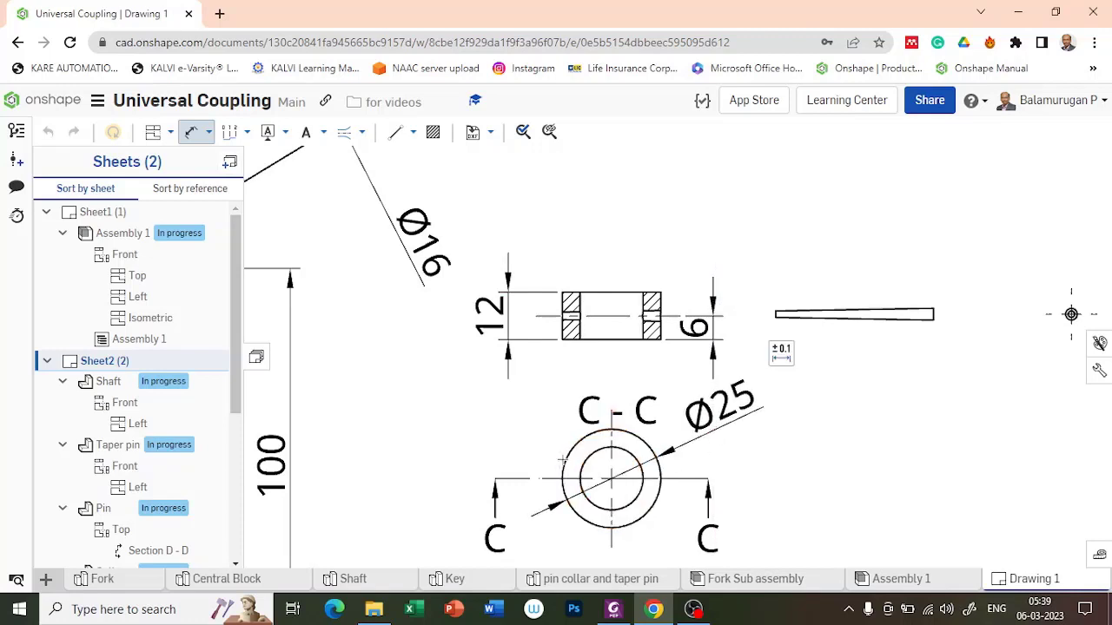
pyautogui.click(634, 501)
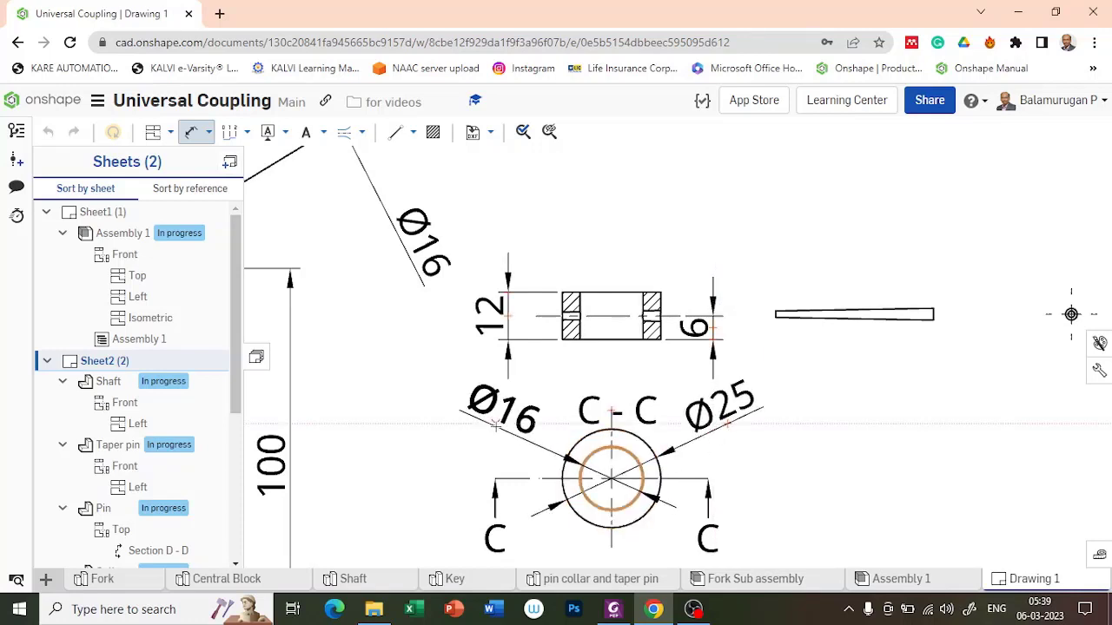
pyautogui.click(495, 425)
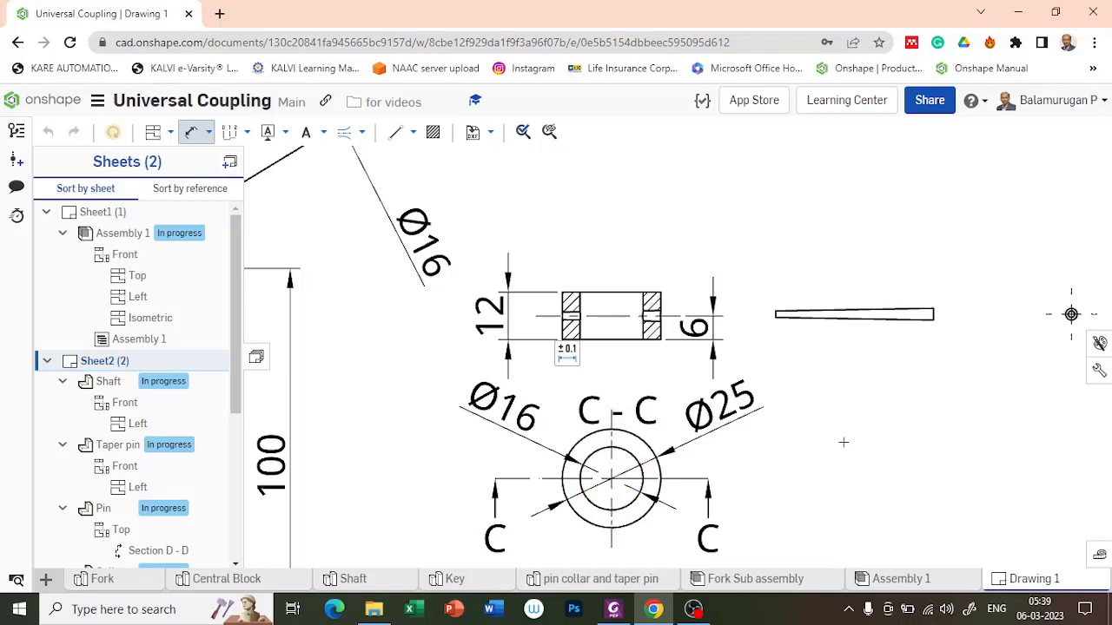
pyautogui.scroll(-1, 810, 452)
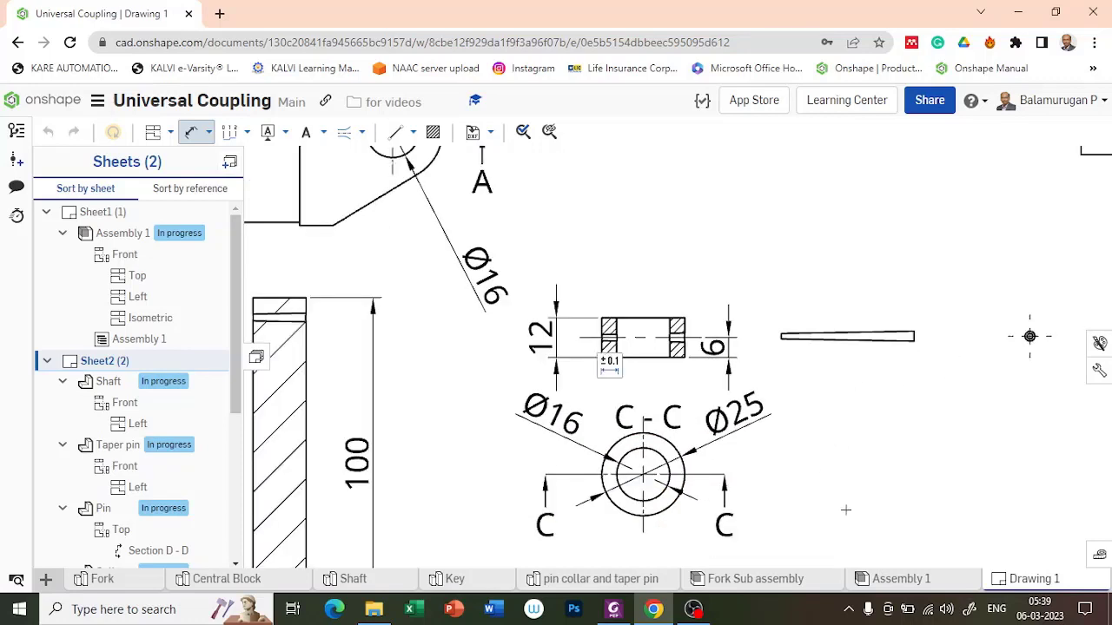
pyautogui.press('Escape')
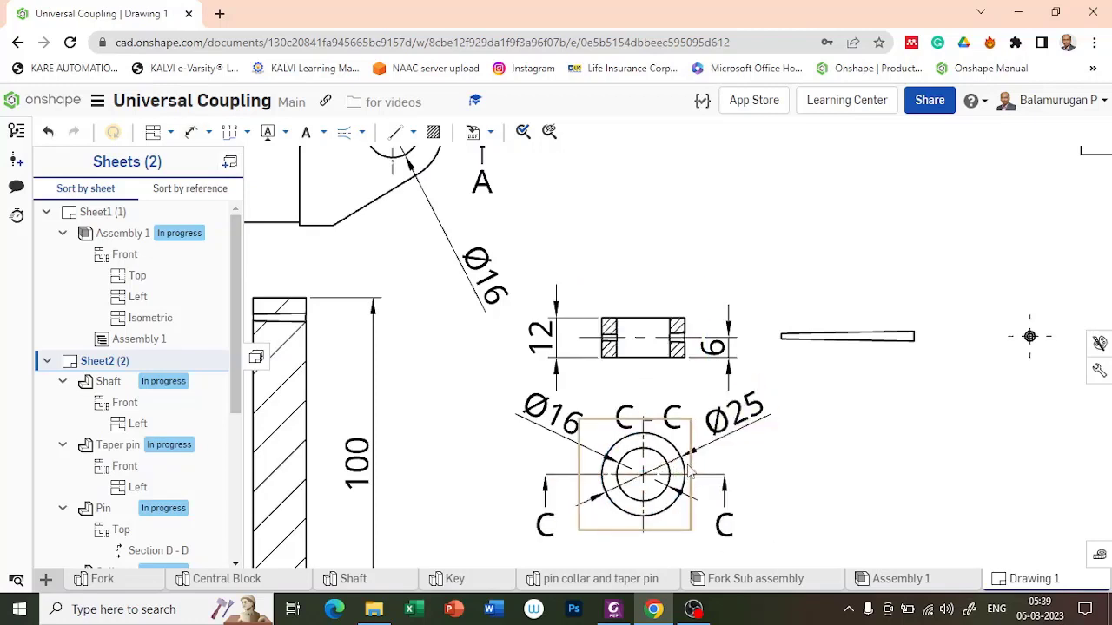
# Show the hidden lines in the Collar's circular view.
pyautogui.click(679, 513)
pyautogui.rightClick(685, 515)
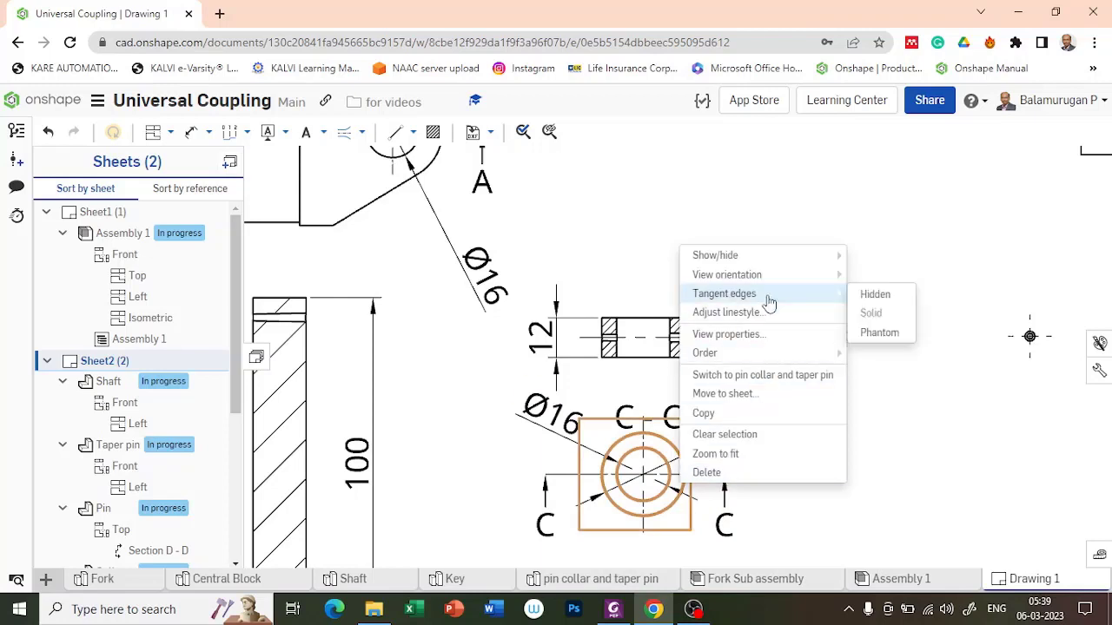
pyautogui.moveTo(752, 257)
pyautogui.click(876, 262)
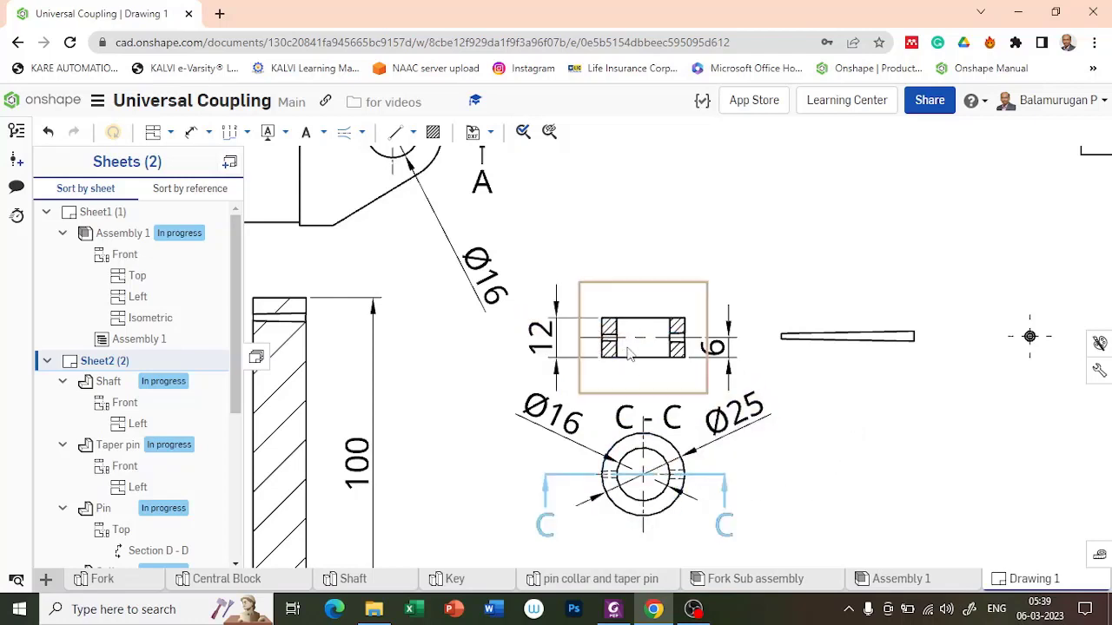
# Move the Taper pin's long view closer to its end view, and shift the Collar's circular view and section C-C lower on the sheet.
pyautogui.moveTo(903, 319); pyautogui.dragTo(976, 315)
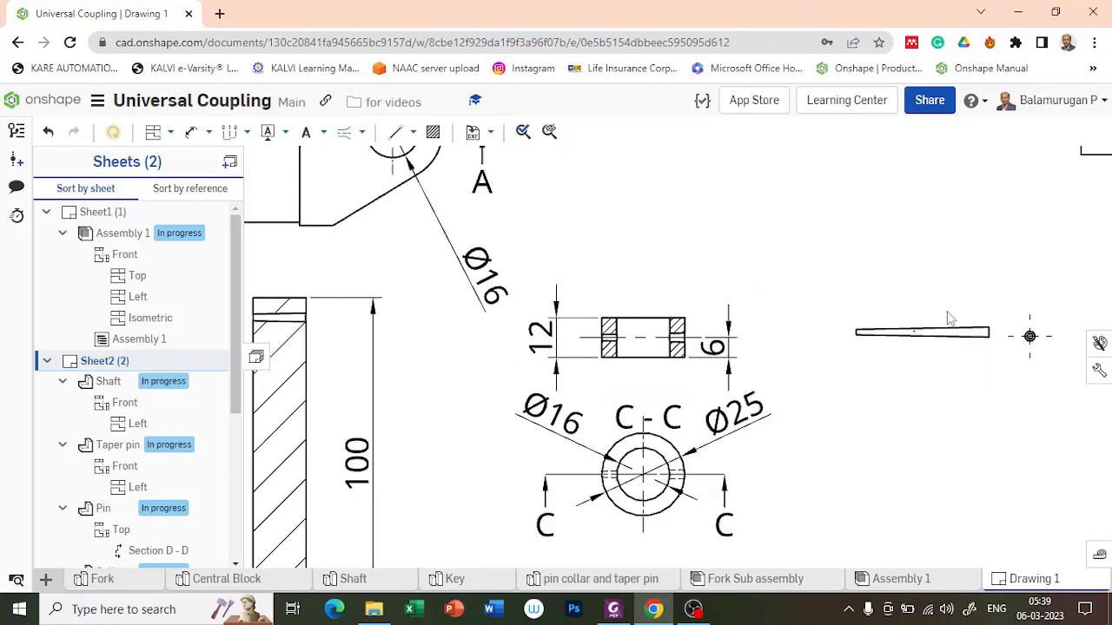
pyautogui.scroll(-5, 730, 481)
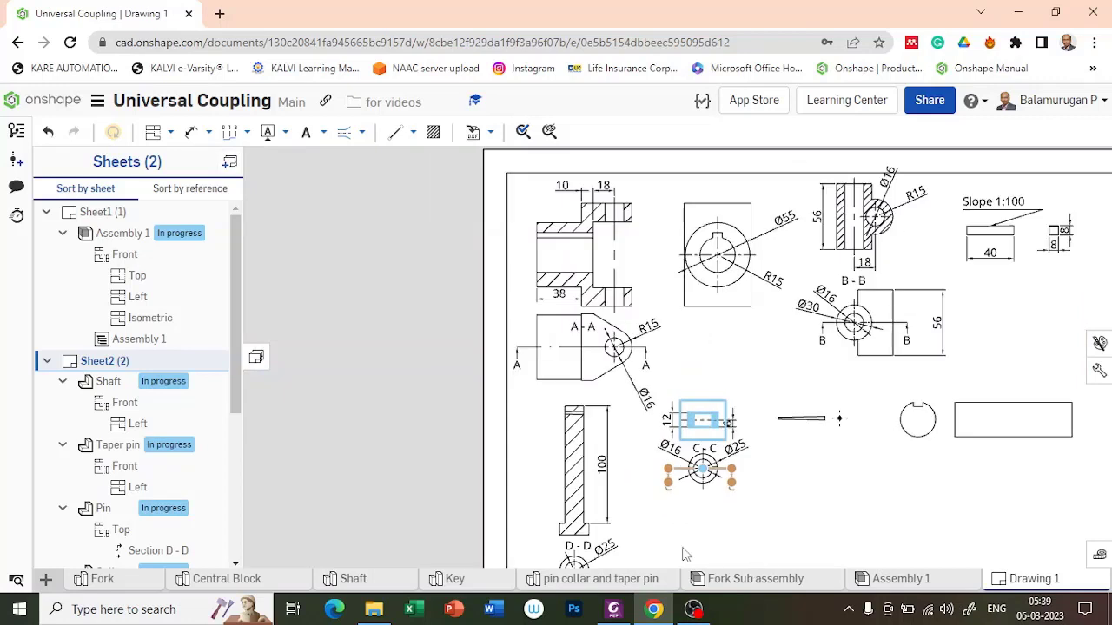
pyautogui.click(690, 497)
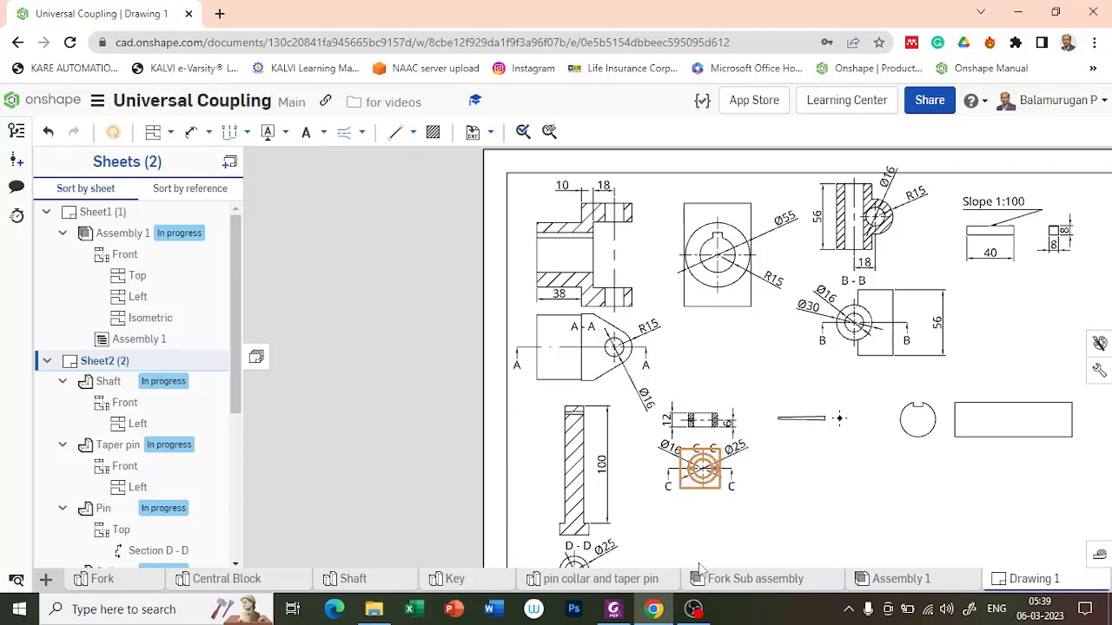
pyautogui.click(693, 528)
pyautogui.moveTo(693, 492); pyautogui.dragTo(691, 561)
pyautogui.click(690, 447)
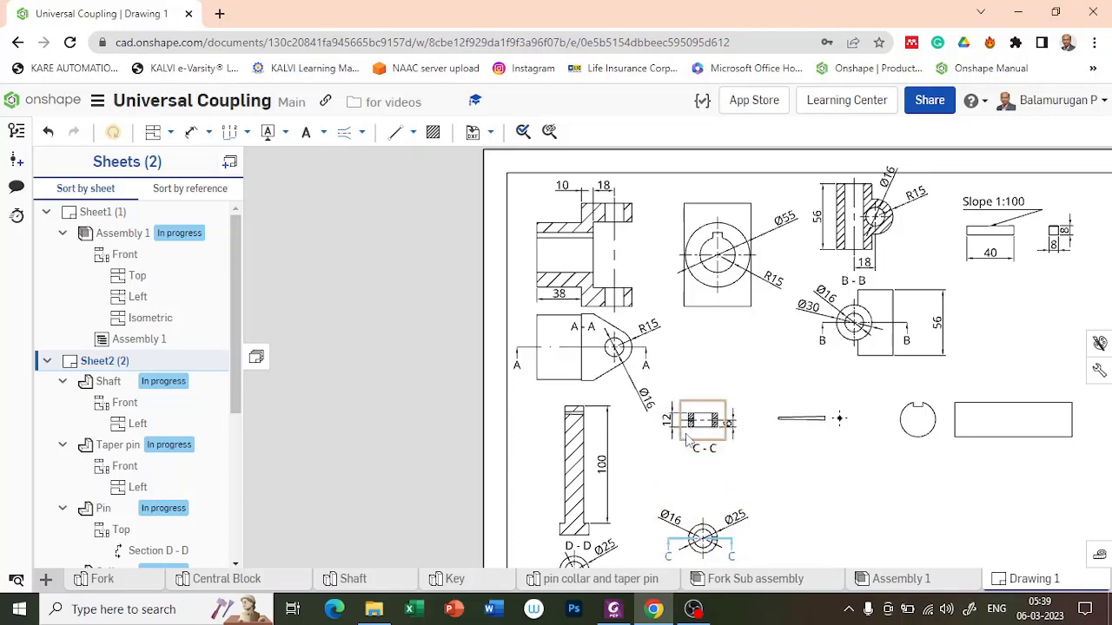
pyautogui.moveTo(687, 440); pyautogui.dragTo(686, 500)
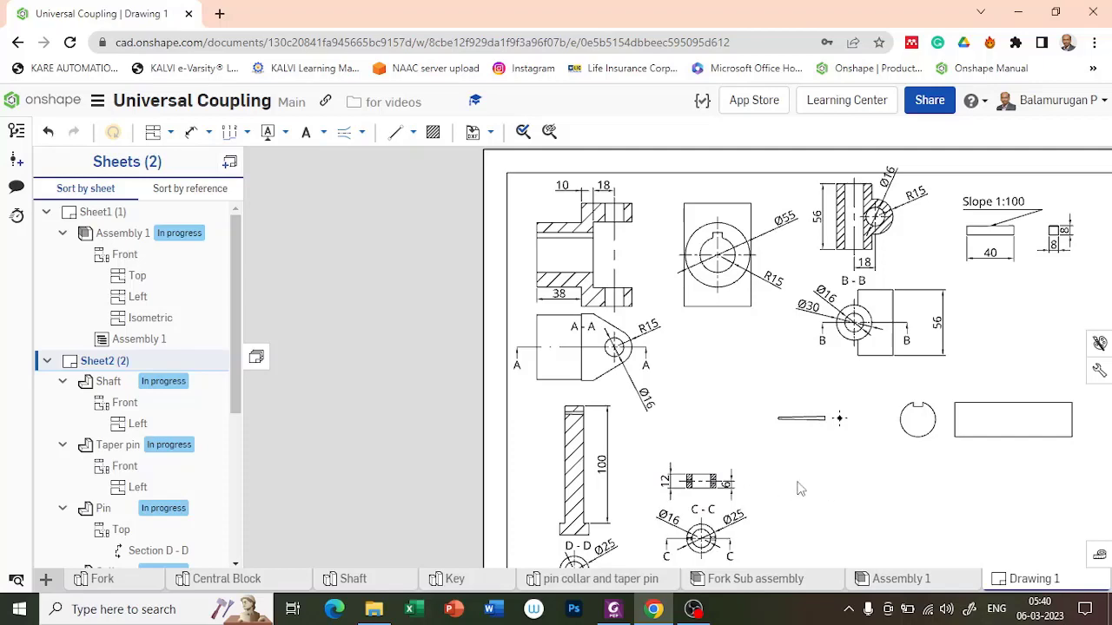
# Insert a projected side view of the Collar from section C-C, placed to the right of the section.
pyautogui.moveTo(819, 515); pyautogui.dragTo(748, 375, button='middle')
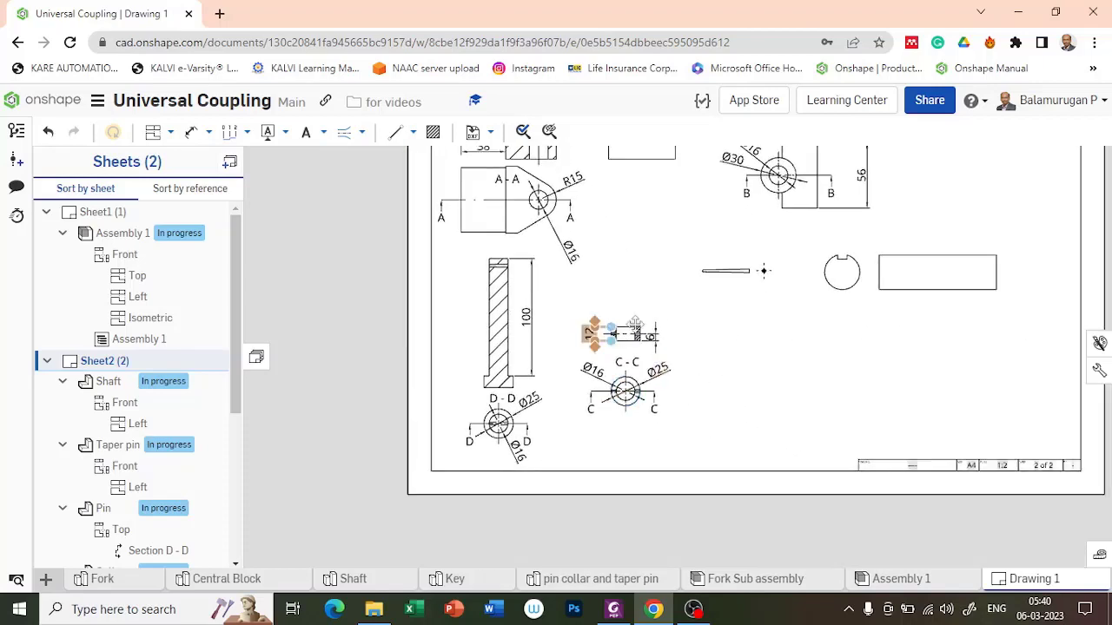
pyautogui.click(154, 131)
pyautogui.click(635, 321)
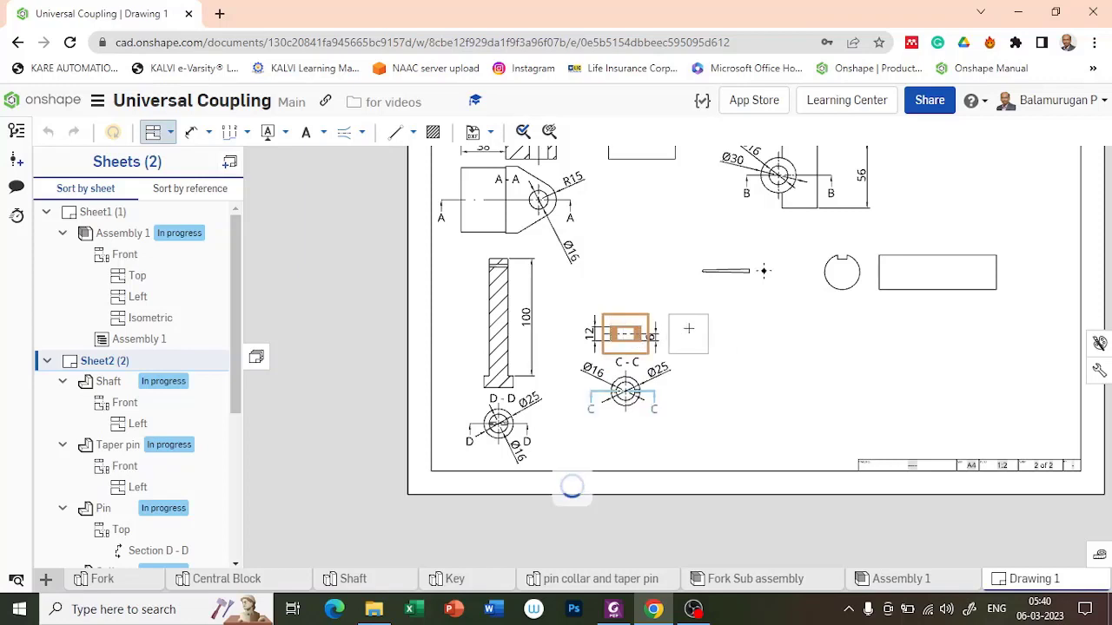
pyautogui.click(688, 329)
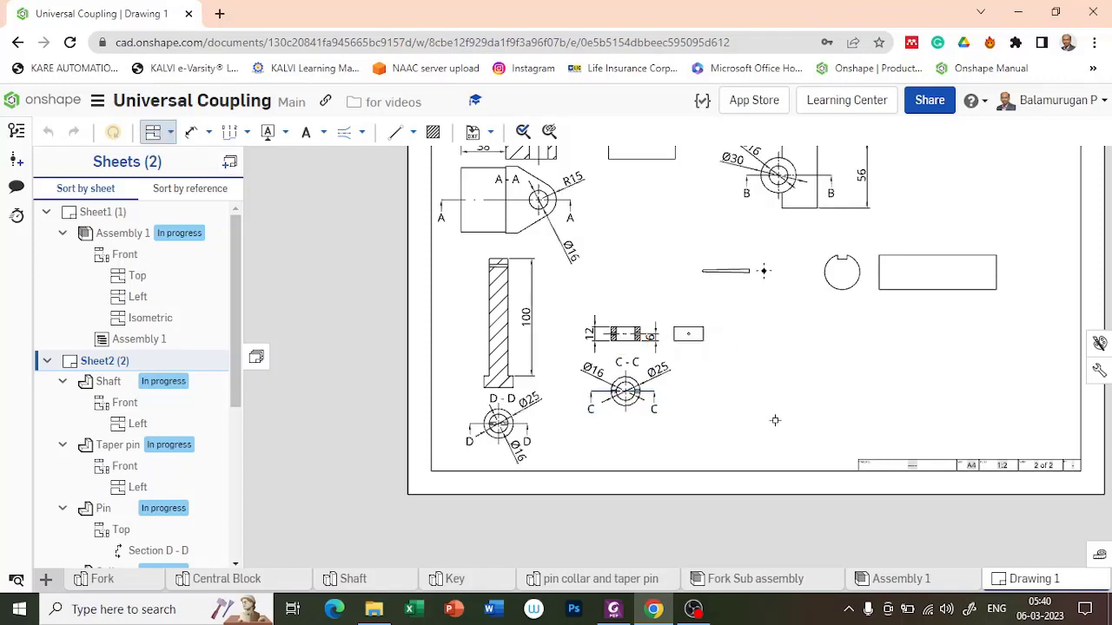
# Add a leader note reading "Hole for Dia 3mm taper in" to the small hole in the Collar's projected side view.
pyautogui.scroll(3, 715, 366)
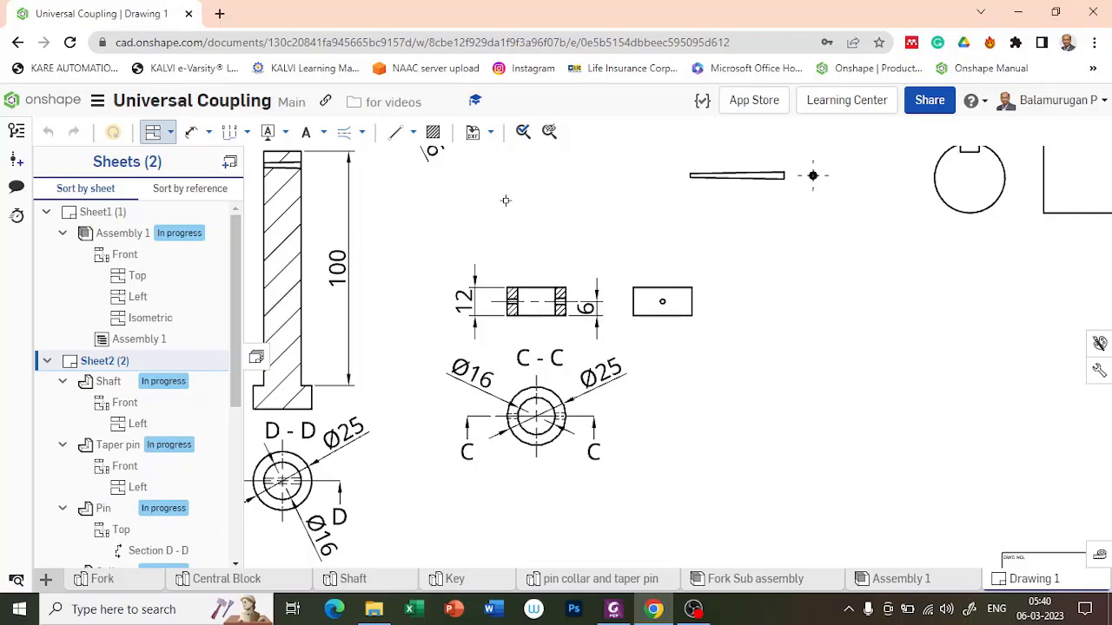
pyautogui.scroll(5, 663, 297)
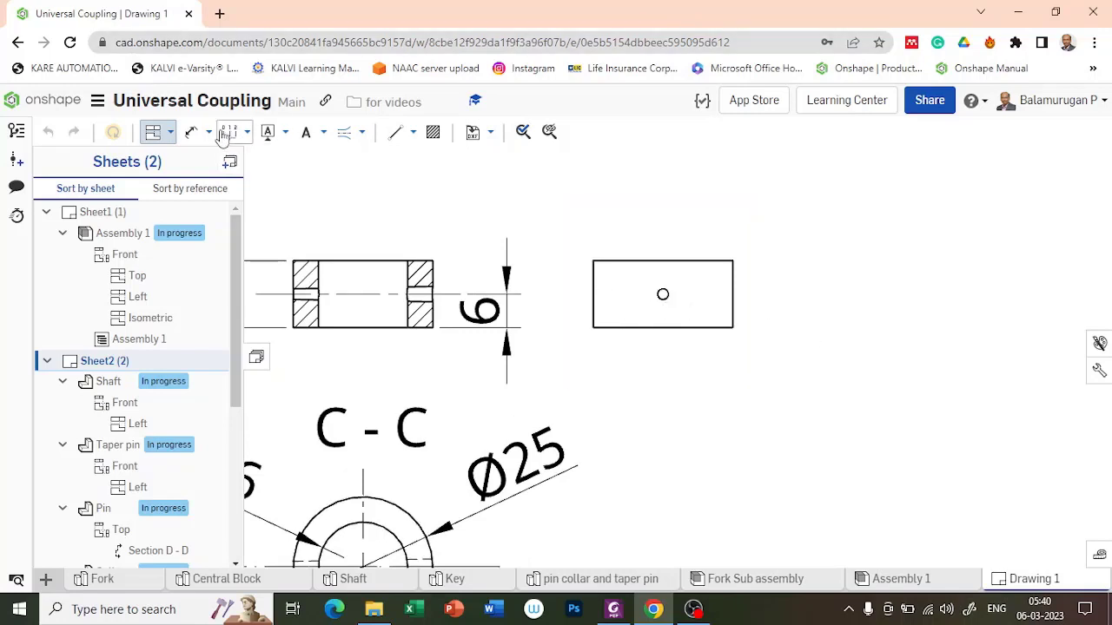
pyautogui.click(309, 133)
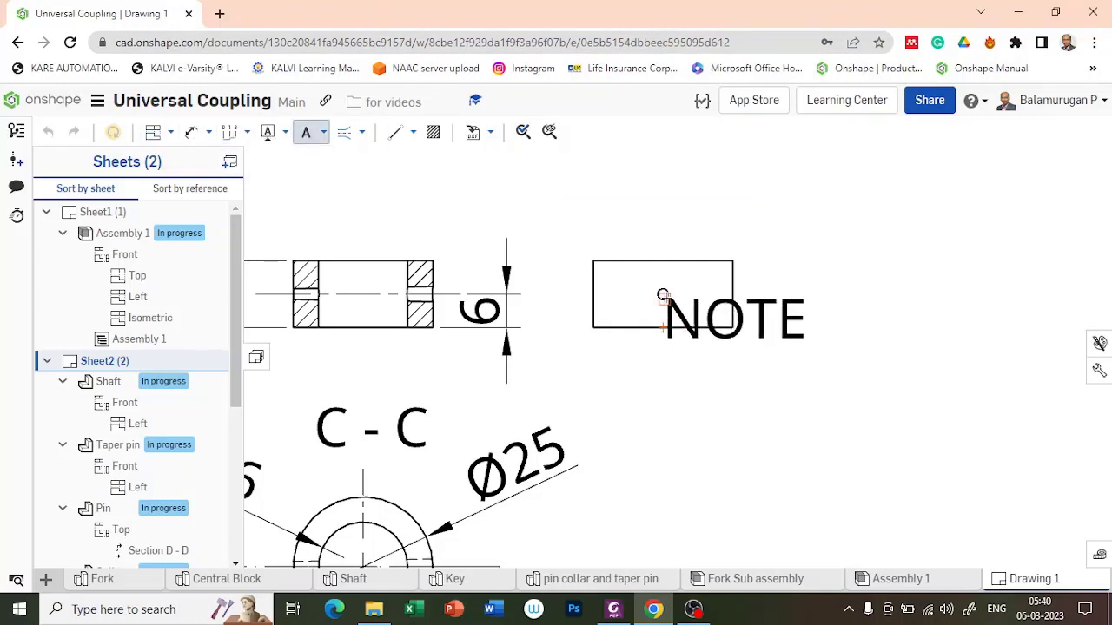
pyautogui.scroll(5, 665, 295)
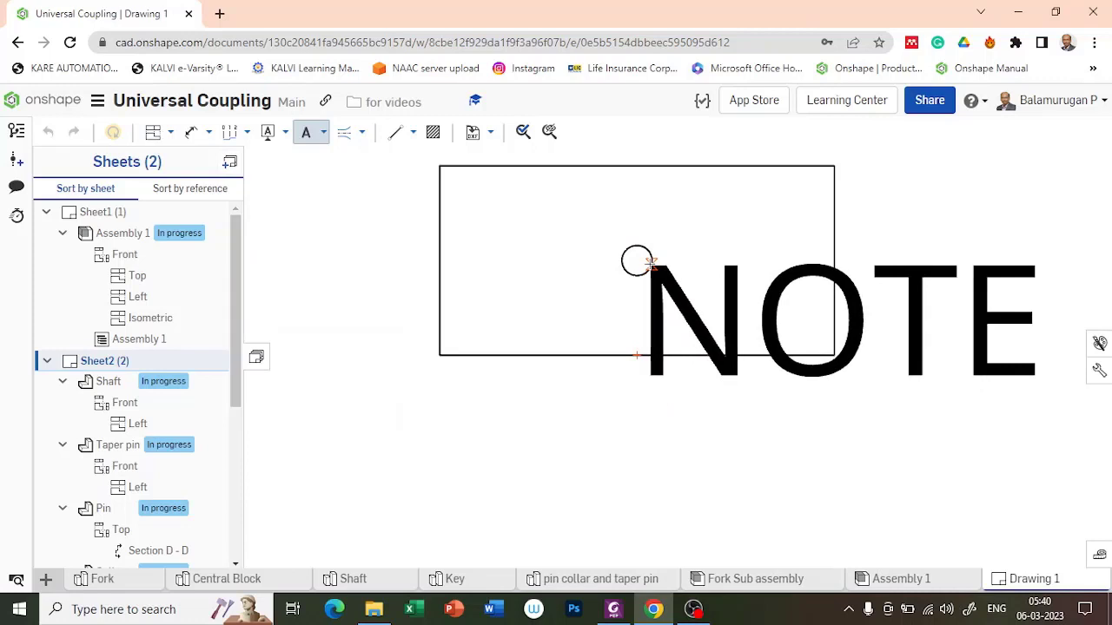
pyautogui.click(652, 271)
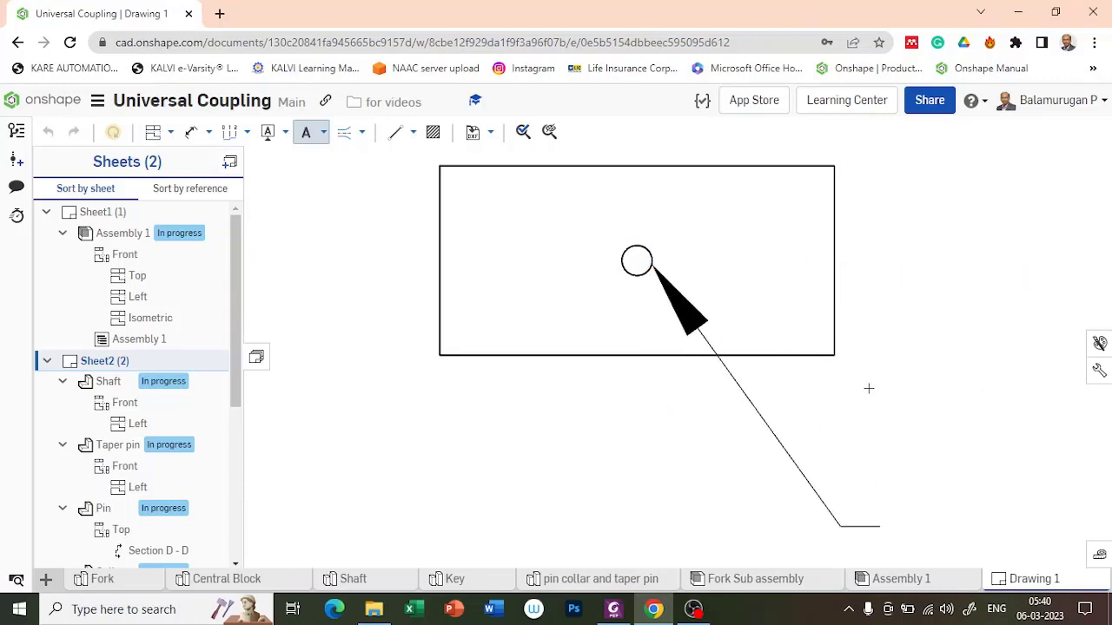
pyautogui.scroll(-5, 867, 384)
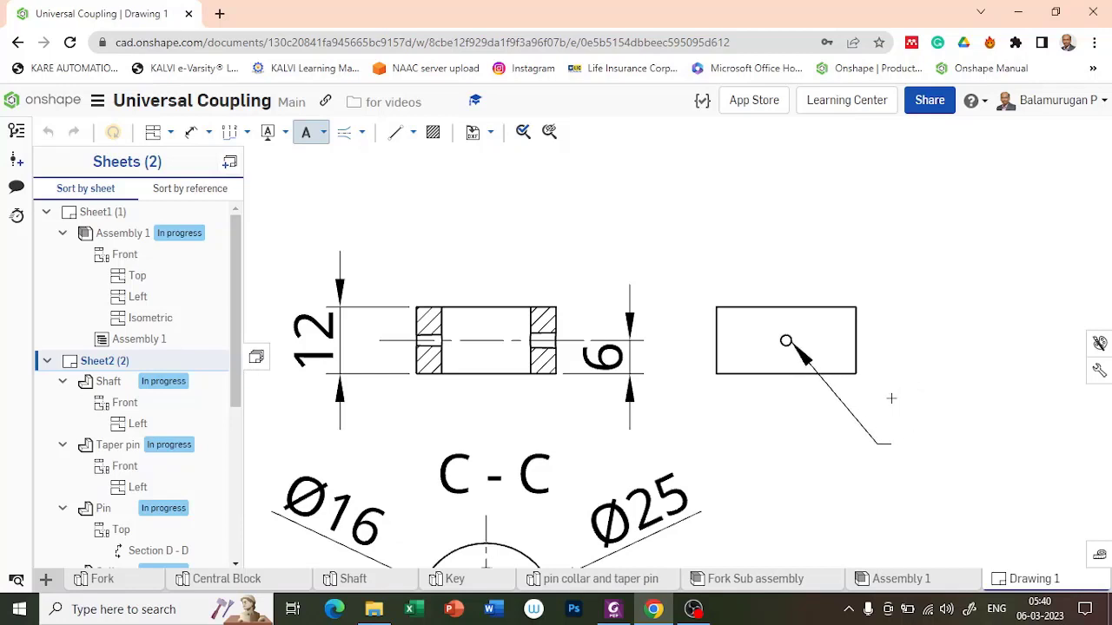
pyautogui.click(890, 398)
pyautogui.write('H')
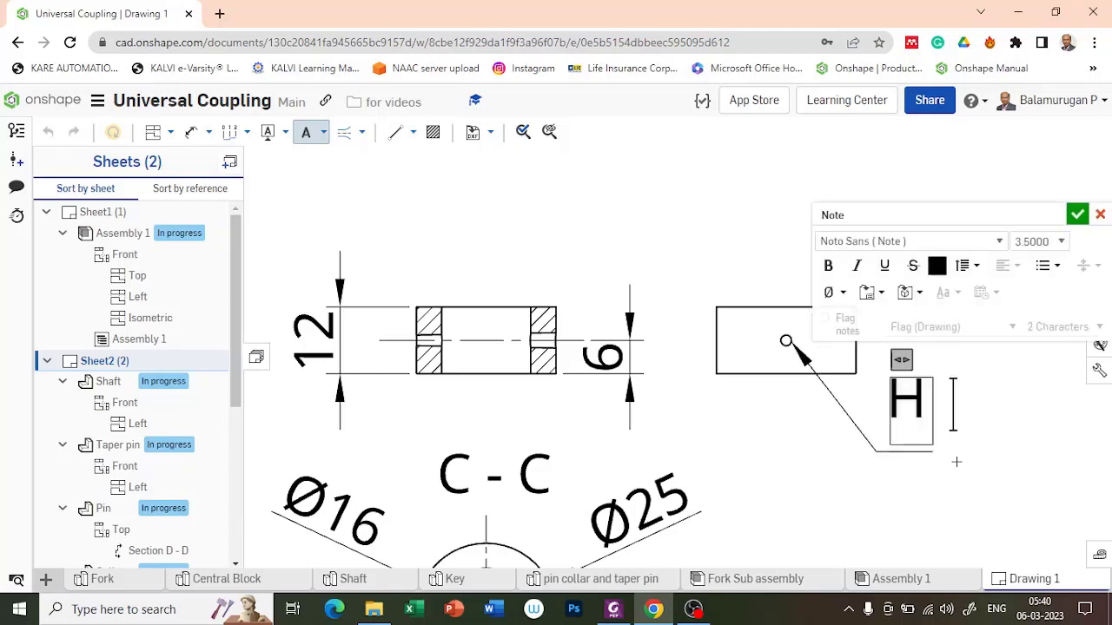
pyautogui.write('ole for')
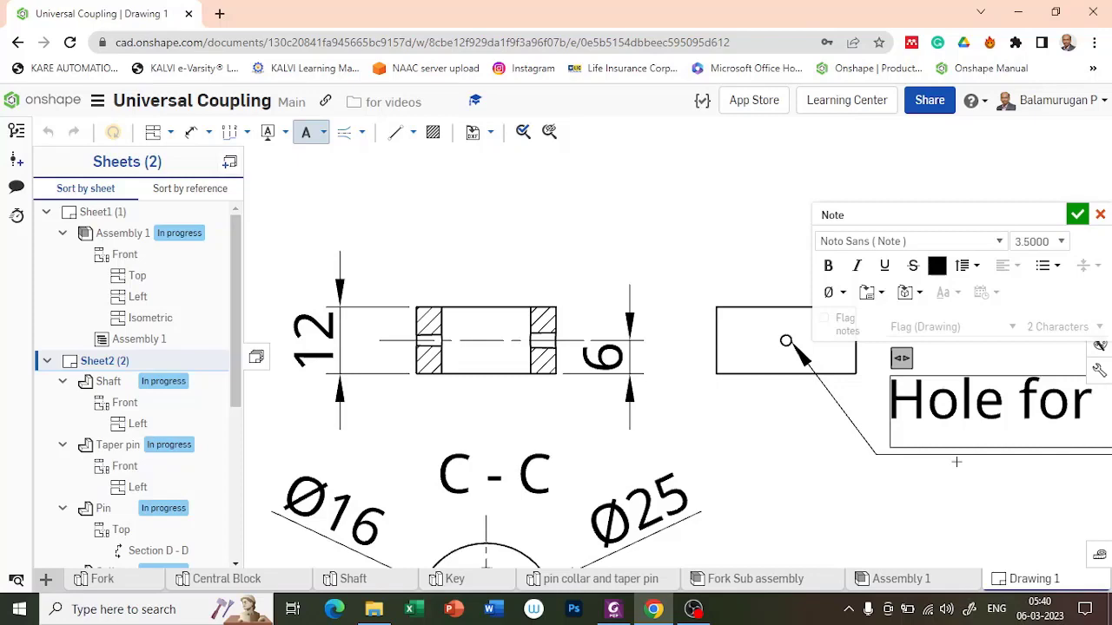
pyautogui.scroll(3, 956, 466)
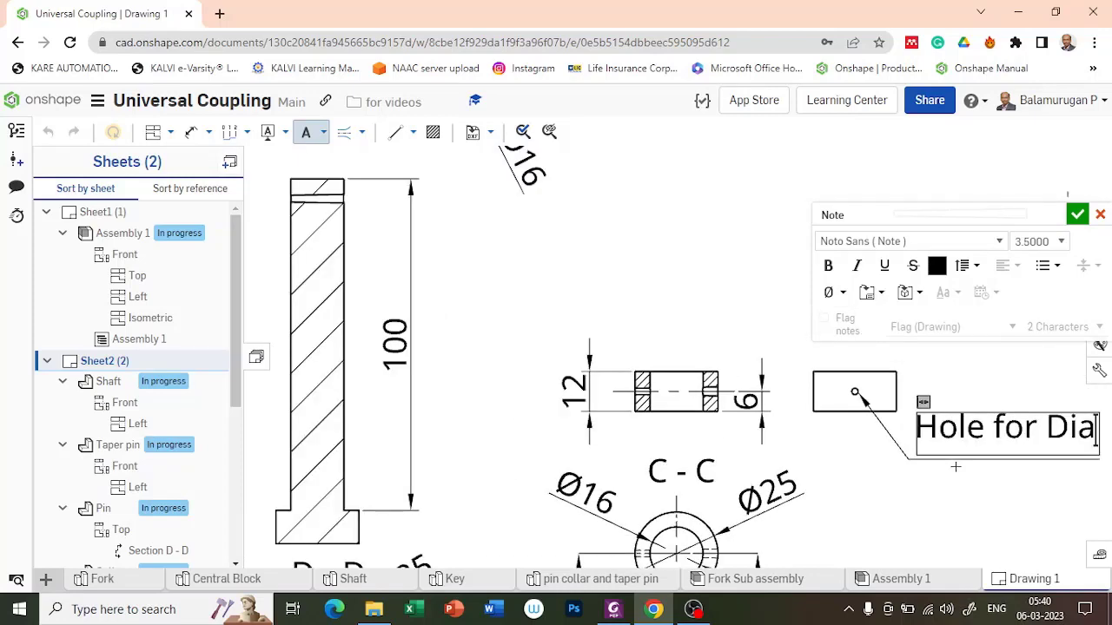
pyautogui.write('Dia')
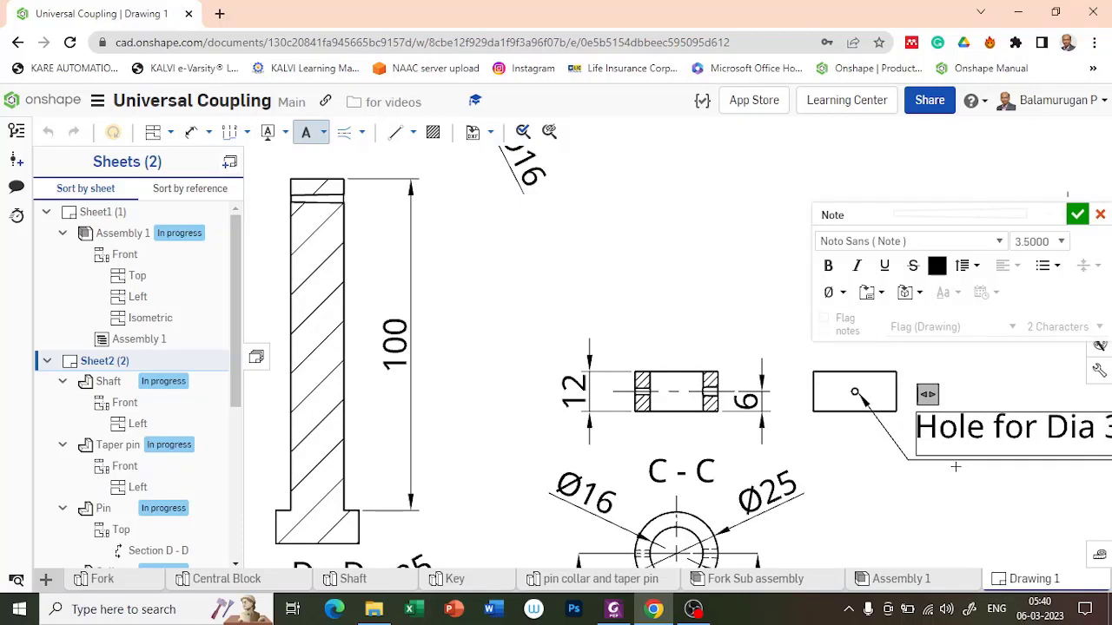
pyautogui.click(1078, 214)
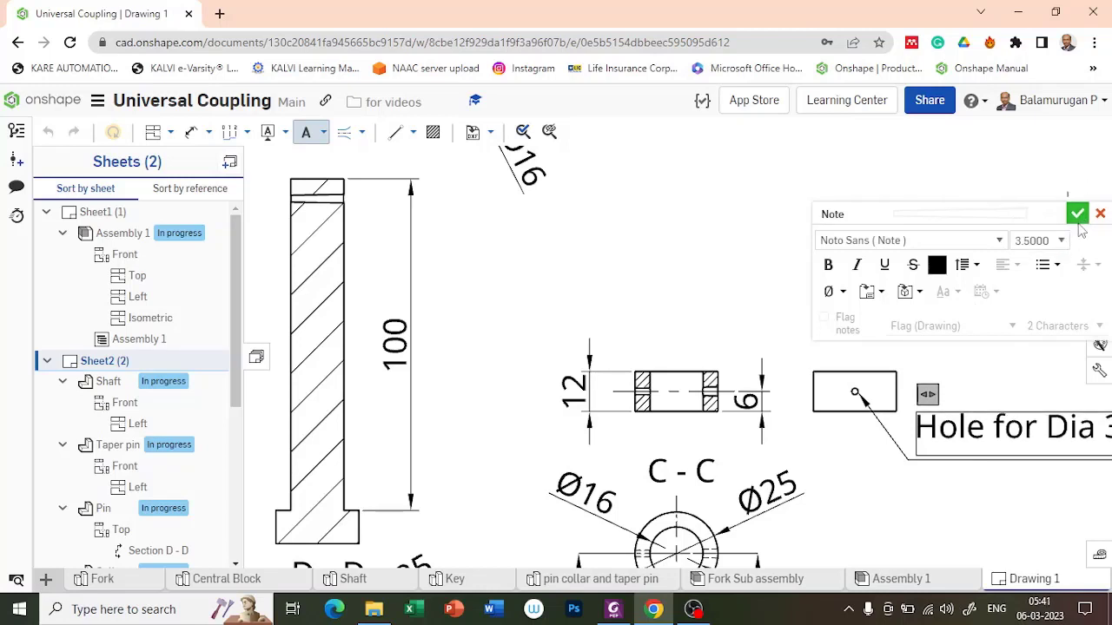
pyautogui.scroll(-5, 949, 323)
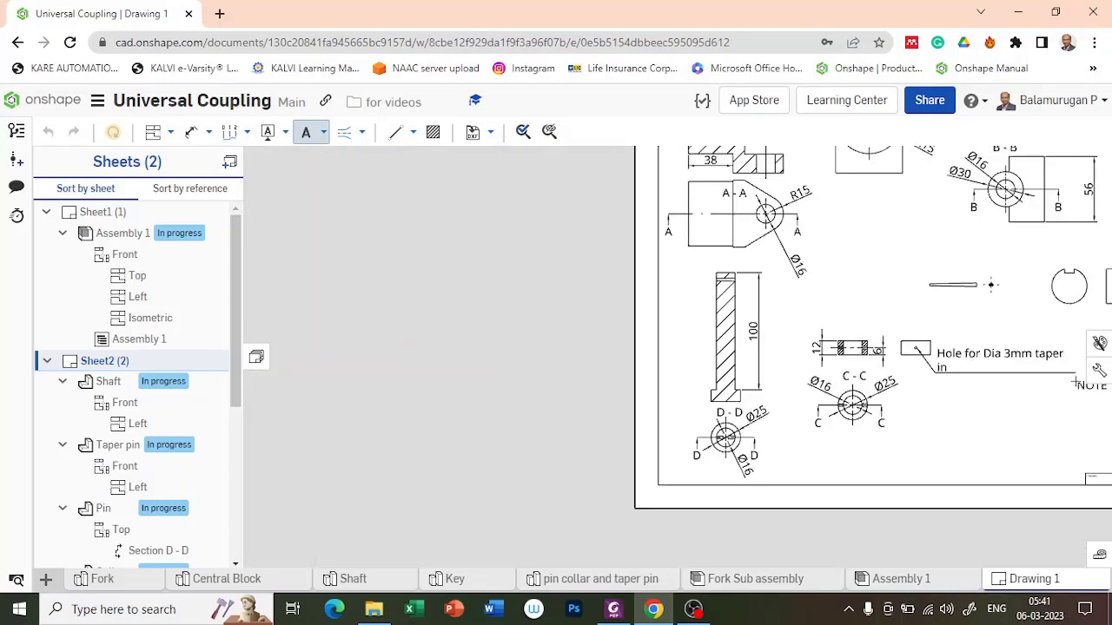
pyautogui.press('Escape')
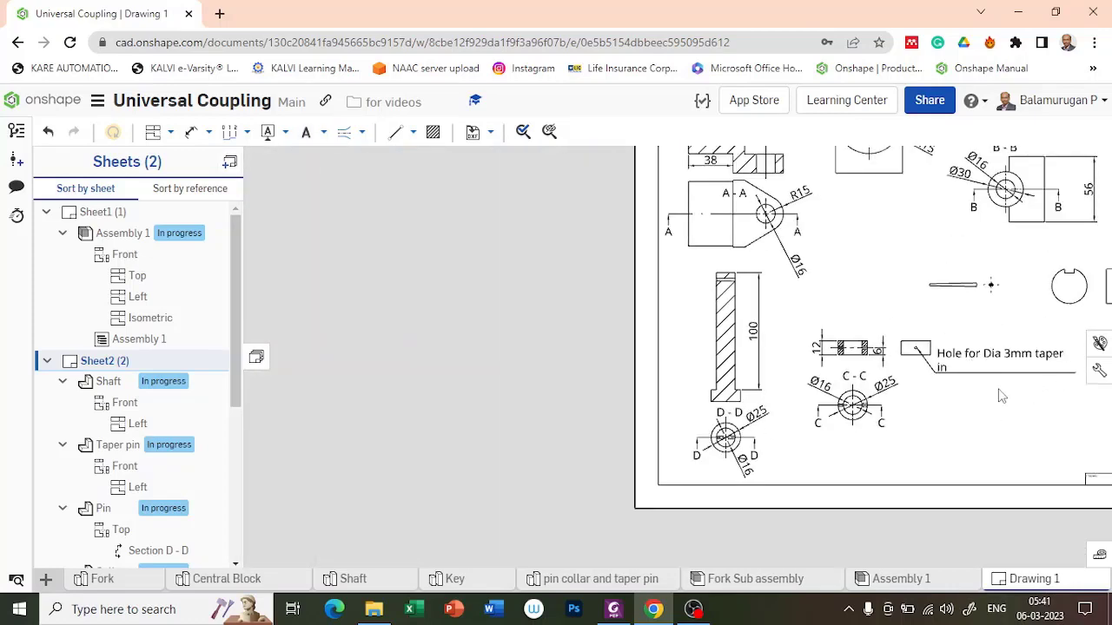
# Correct the Collar hole note's last word to "pin" and break the line before "taper".
pyautogui.moveTo(977, 391); pyautogui.dragTo(735, 397, button='middle')
pyautogui.click(701, 357)
pyautogui.scroll(3, 701, 357)
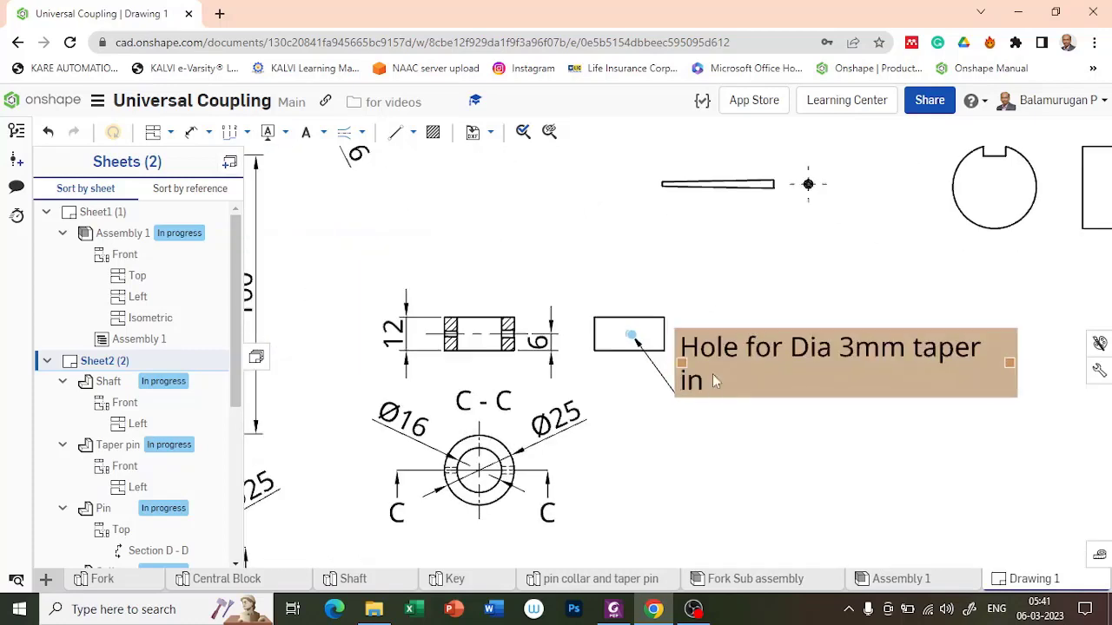
pyautogui.doubleClick(686, 386)
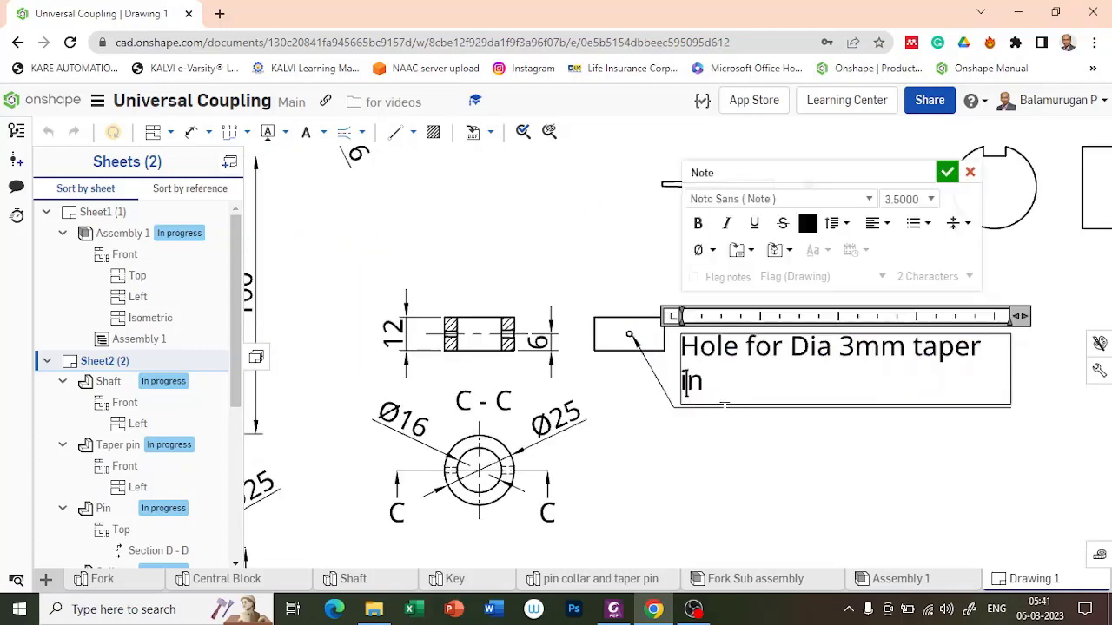
pyautogui.write('p')
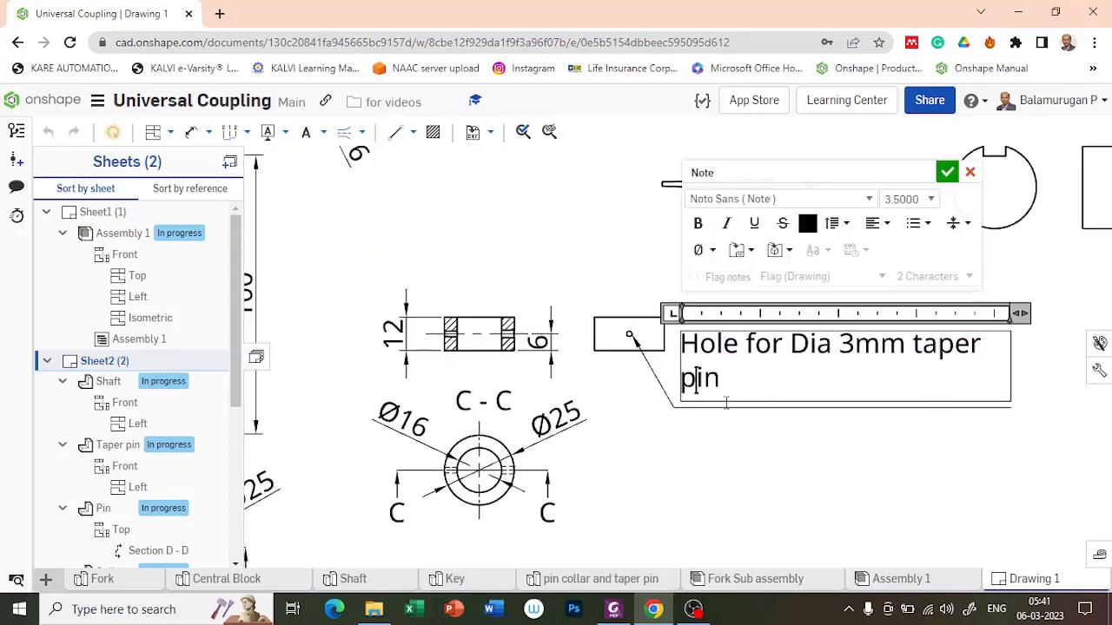
pyautogui.click(842, 440)
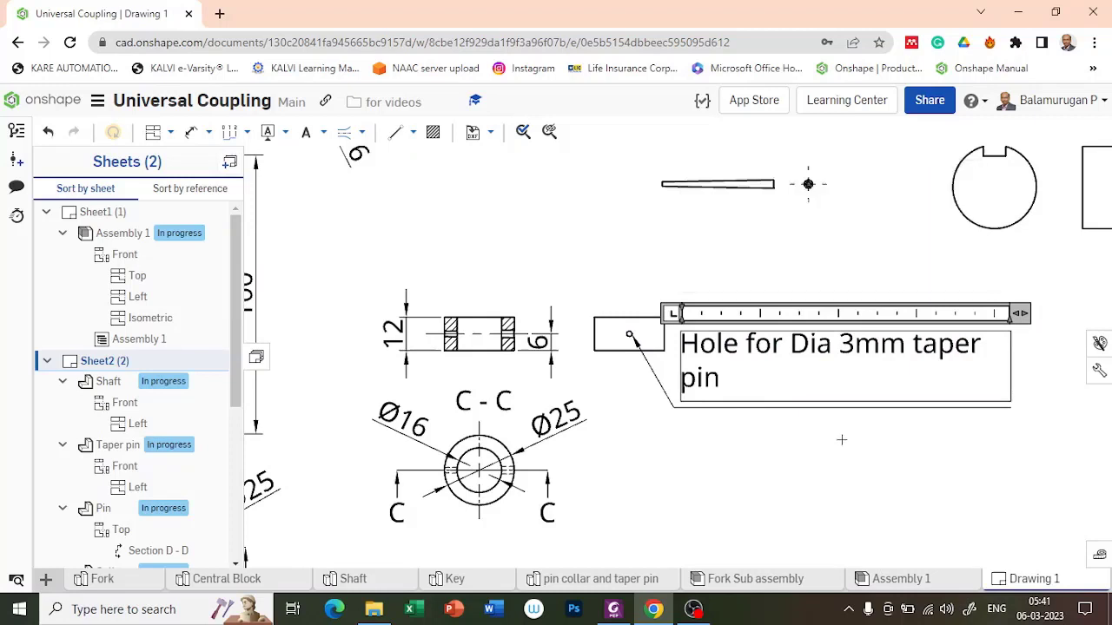
pyautogui.doubleClick(912, 346)
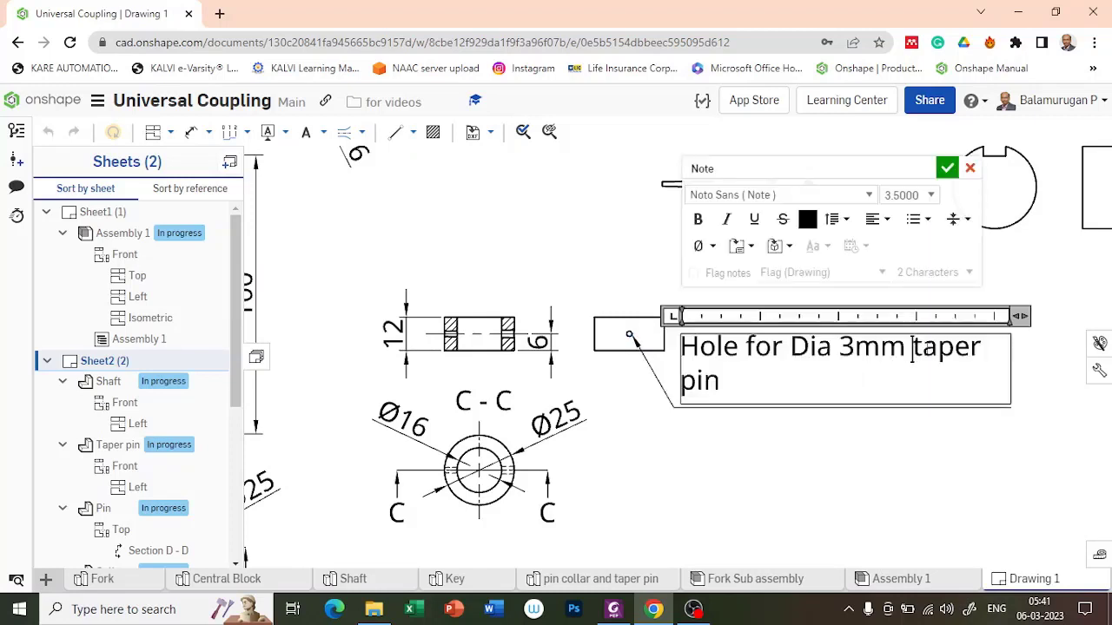
pyautogui.press('Return')
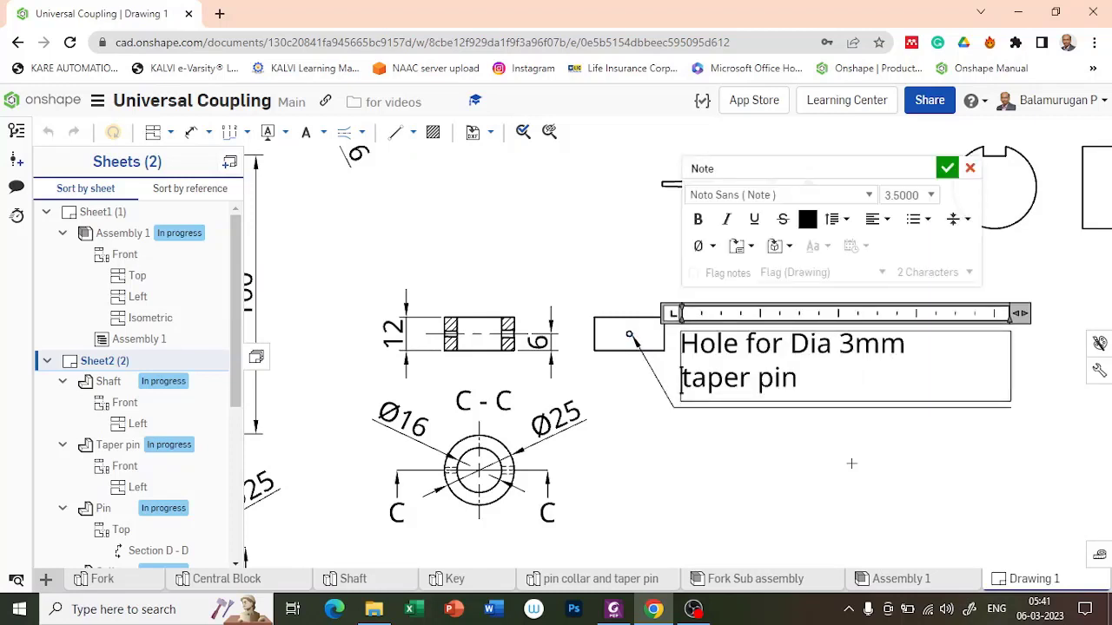
pyautogui.click(1015, 196)
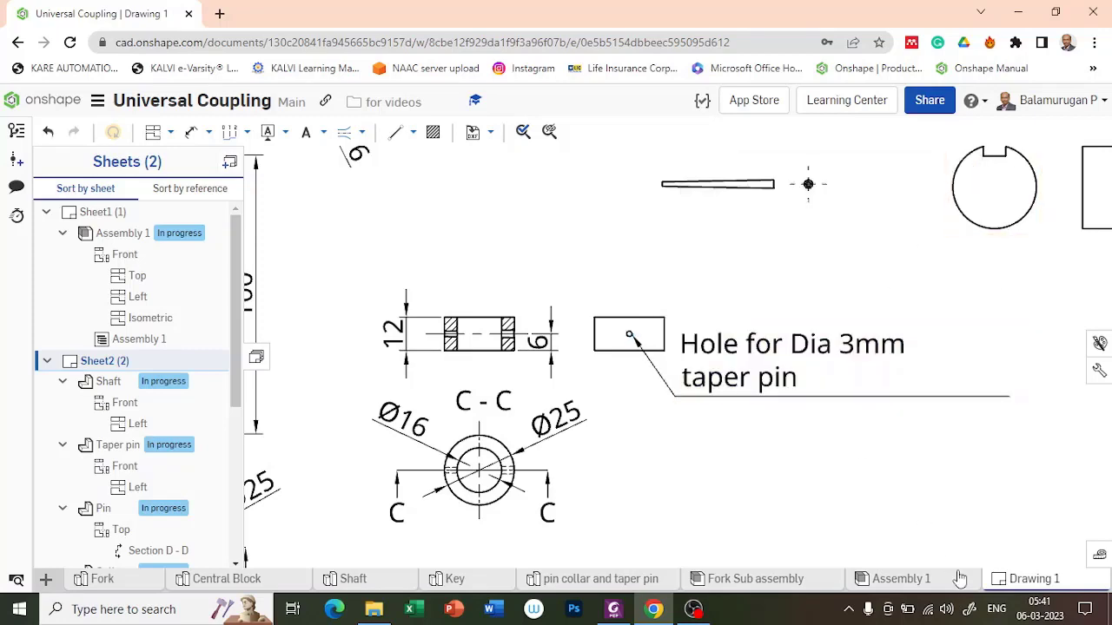
# Add a leader note reading "Slope 1:100" to the upper edge of the Taper pin's long view.
pyautogui.moveTo(961, 575)
pyautogui.press('f')
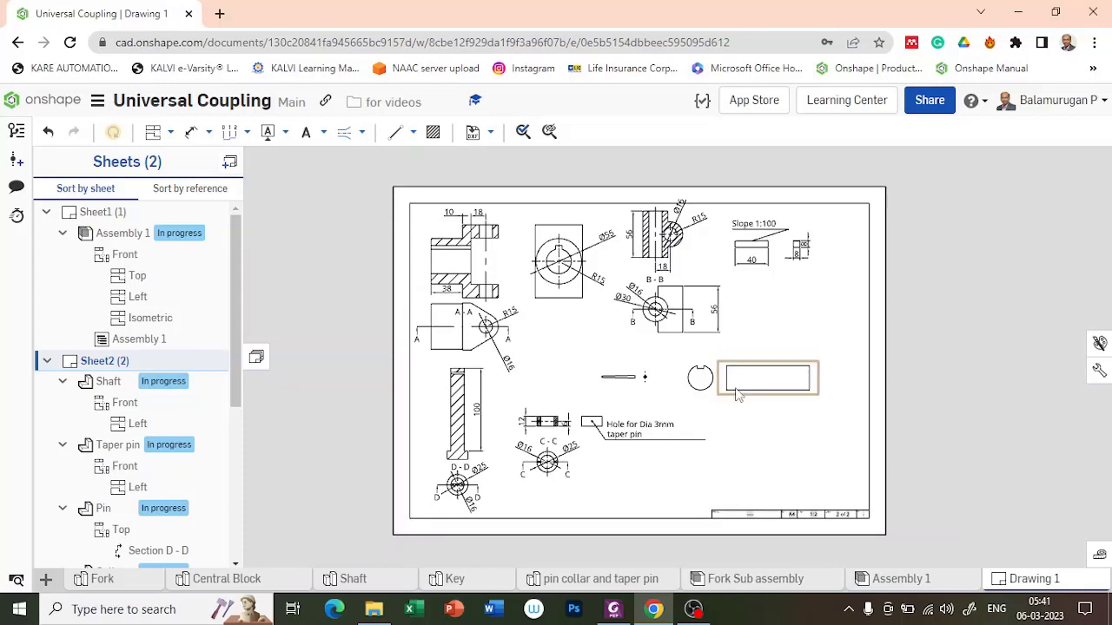
pyautogui.scroll(2, 736, 395)
pyautogui.scroll(3, 606, 389)
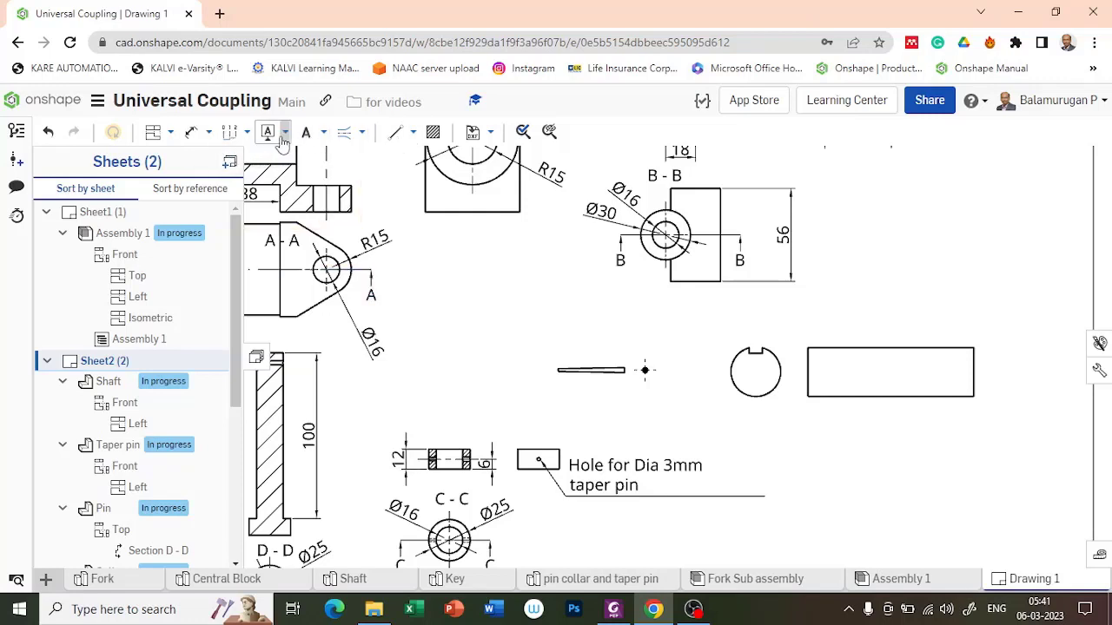
pyautogui.click(192, 135)
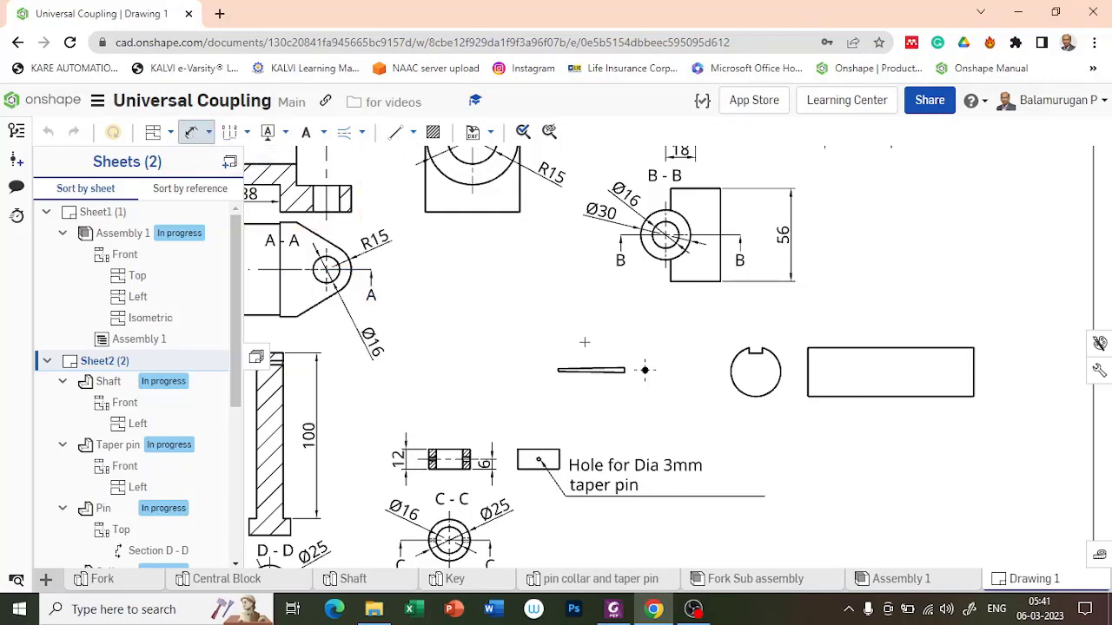
pyautogui.scroll(4, 584, 342)
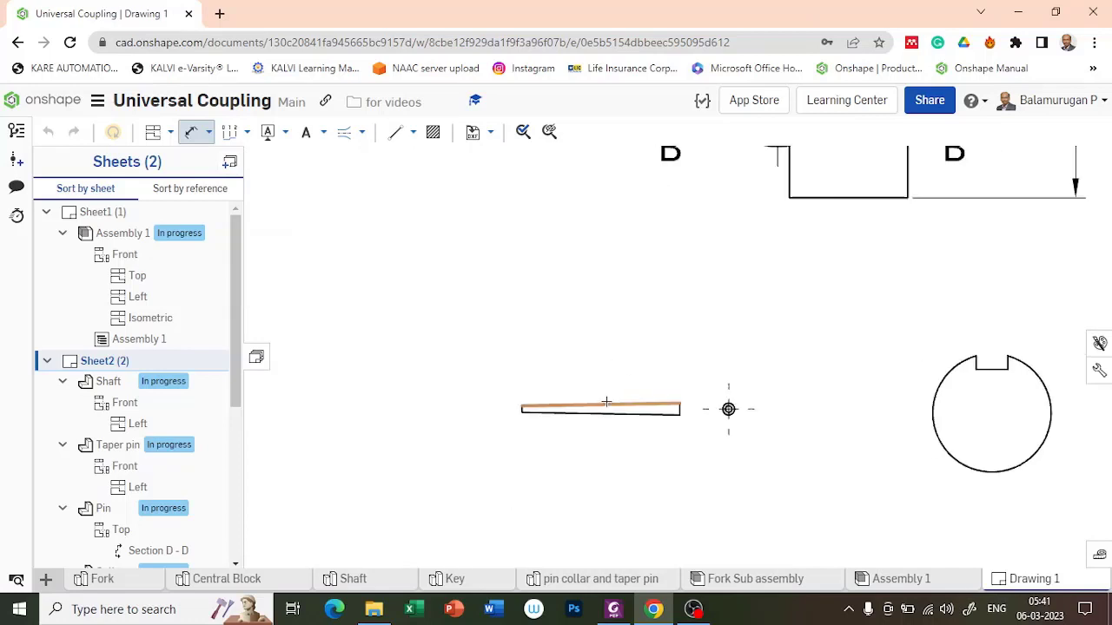
pyautogui.click(305, 135)
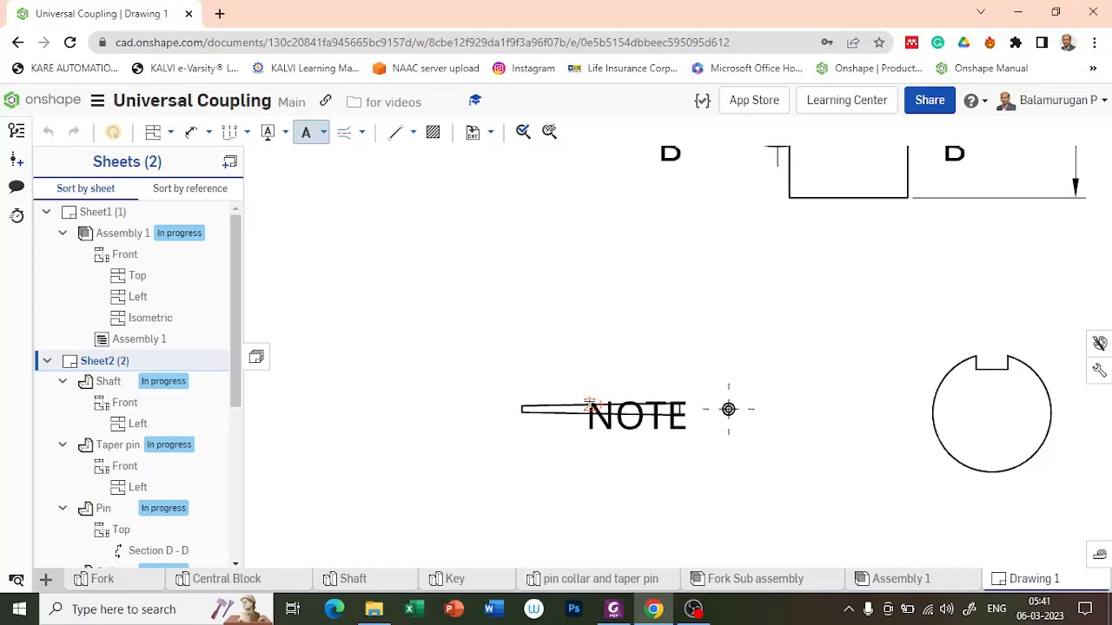
pyautogui.click(591, 404)
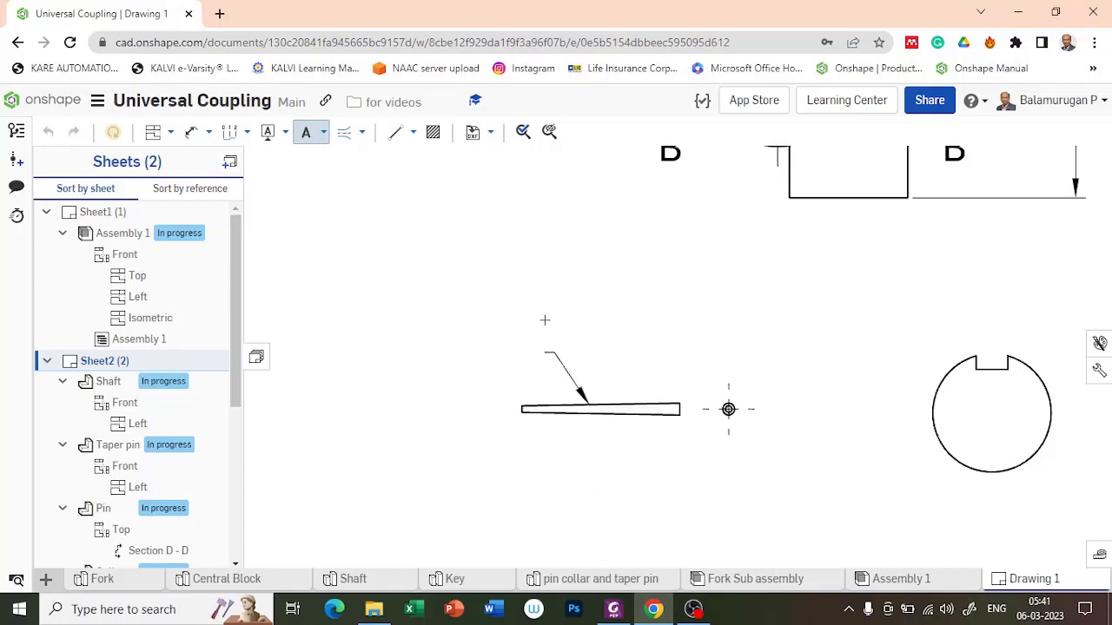
pyautogui.click(514, 284)
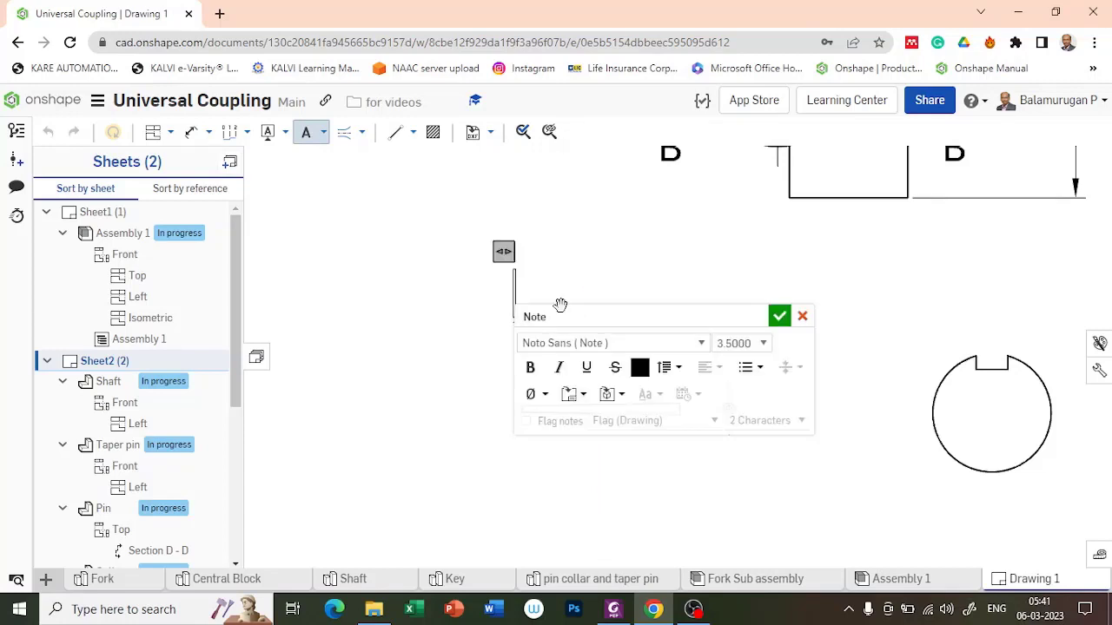
pyautogui.write('Slope')
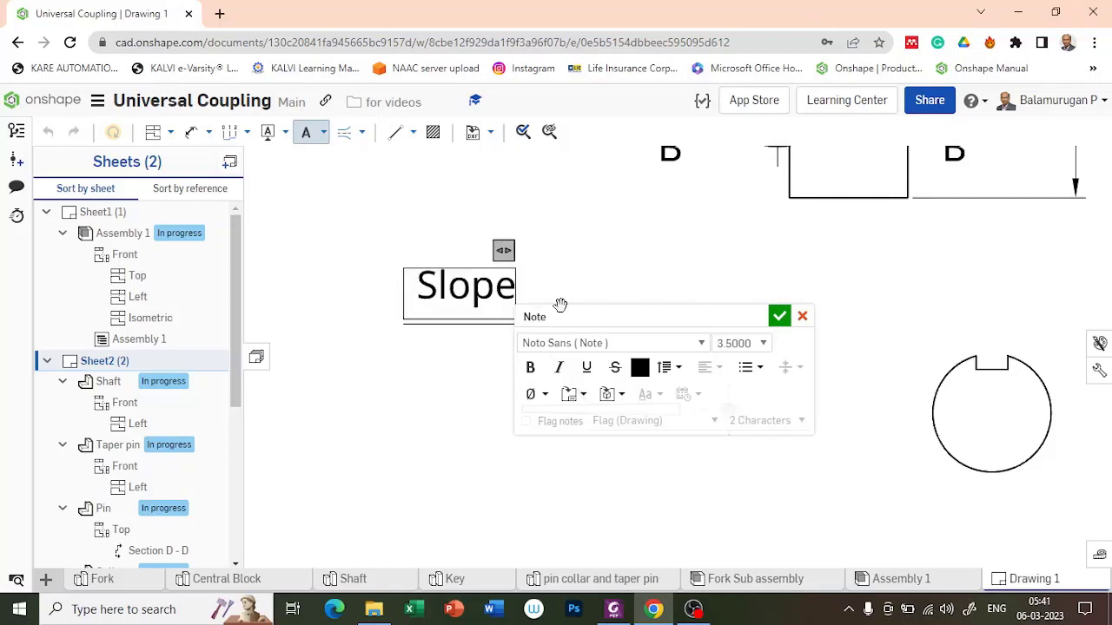
pyautogui.write(' 1:100')
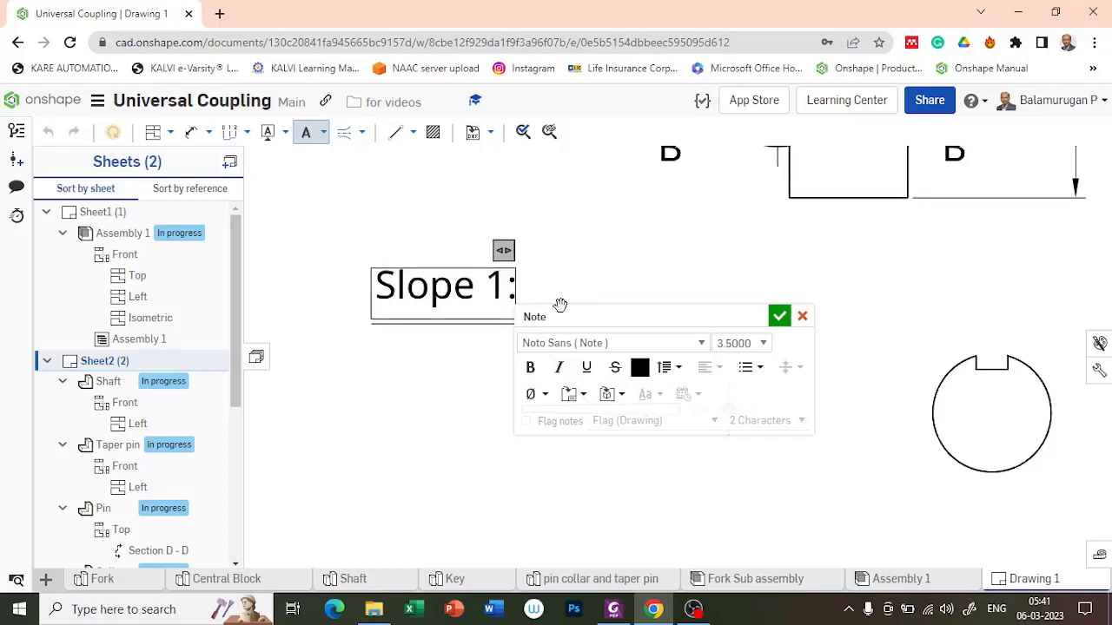
pyautogui.click(780, 318)
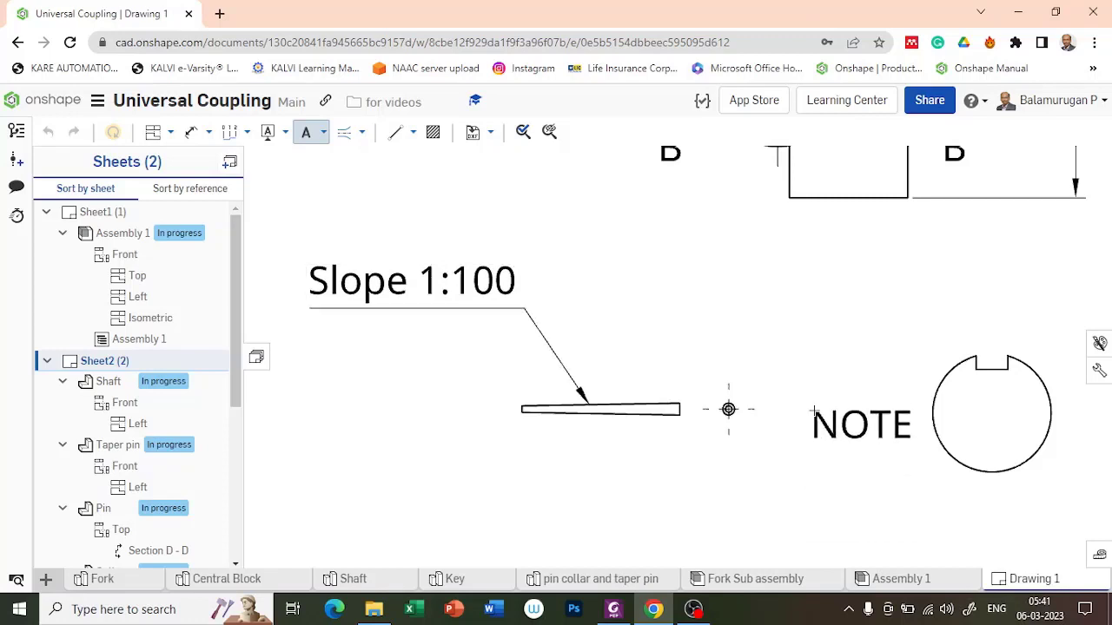
# Dimension the diameter of the outer circle in the Taper pin's end view.
pyautogui.scroll(3, 728, 408)
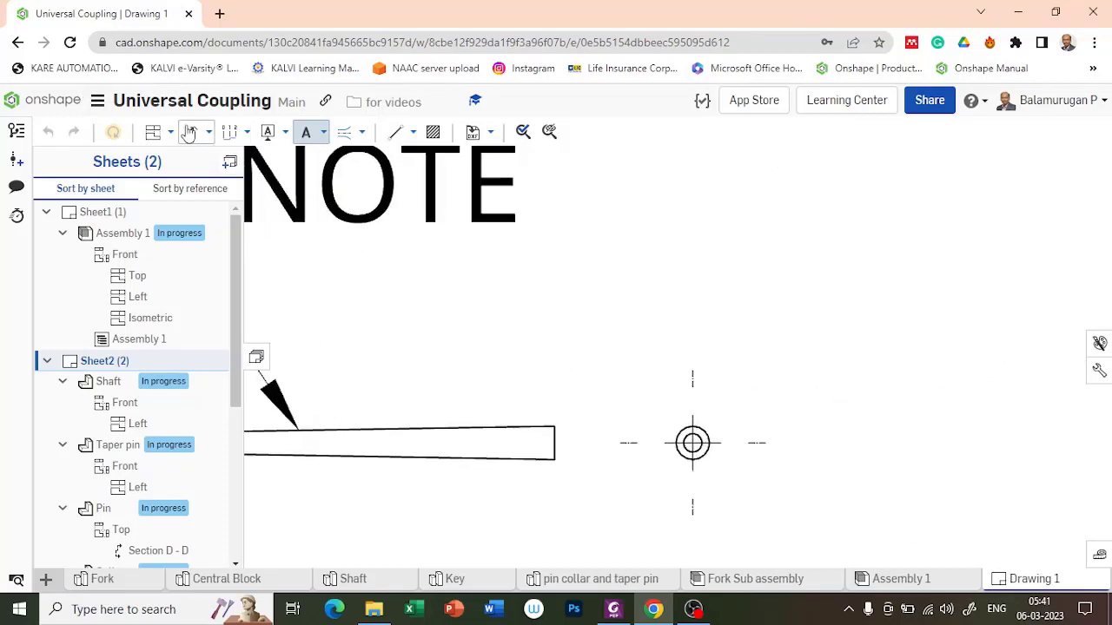
pyautogui.click(193, 141)
pyautogui.click(704, 431)
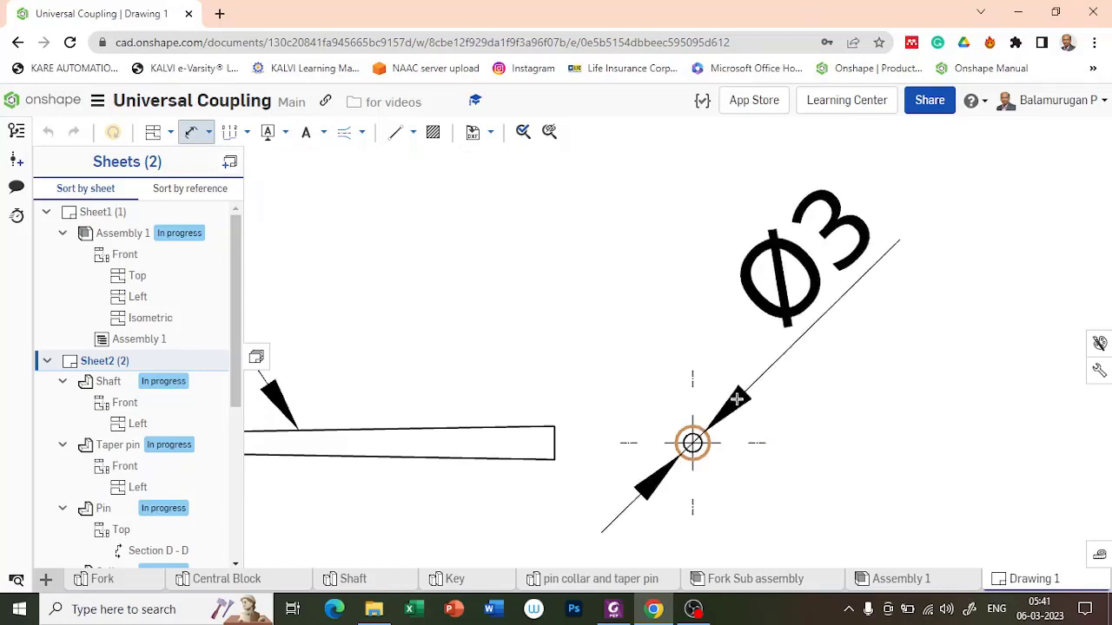
pyautogui.scroll(-6, 743, 404)
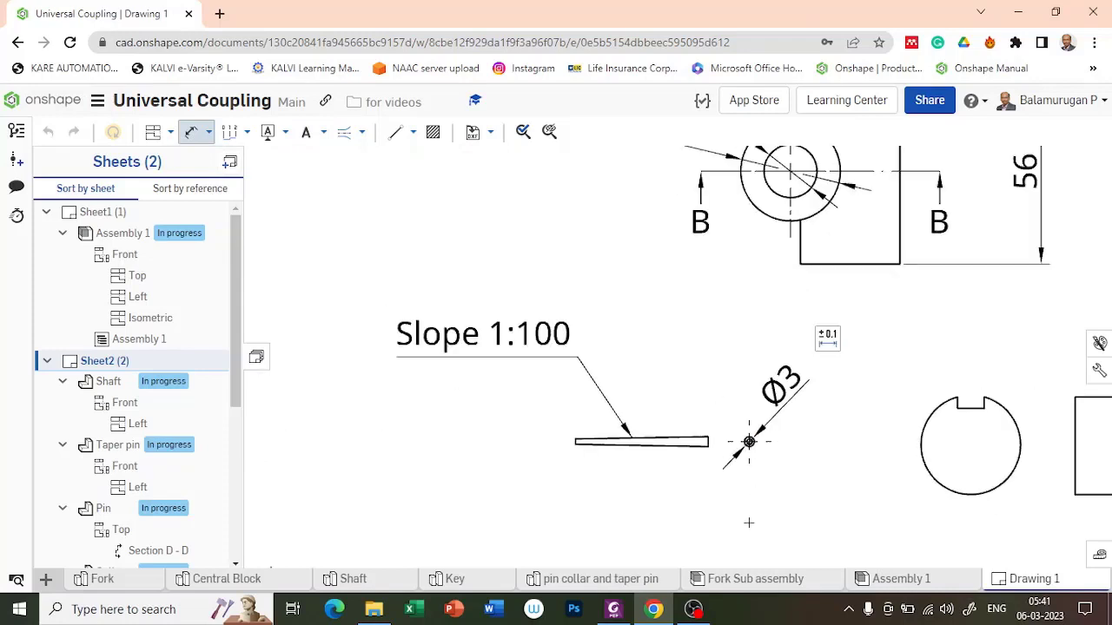
# Dimension the radius of the Shaft's circular view and the length of its rectangular view, placing the length below the view.
pyautogui.moveTo(862, 489)
pyautogui.mouseDown(button='middle')
pyautogui.moveTo(678, 426)
pyautogui.moveTo(640, 393)
pyautogui.mouseUp(button='middle')
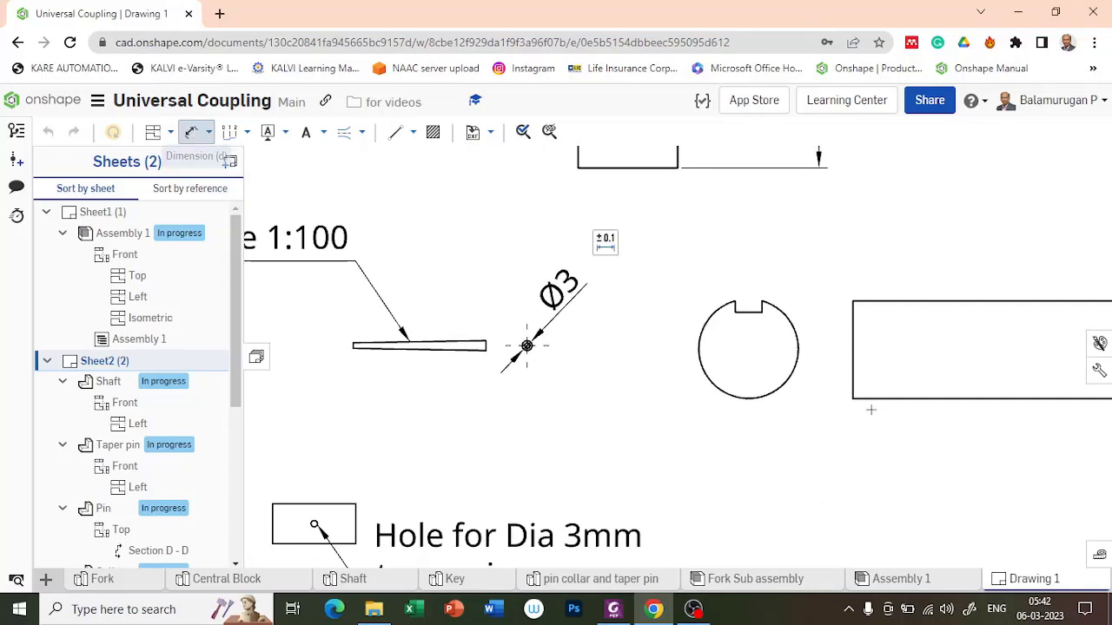
pyautogui.click(729, 399)
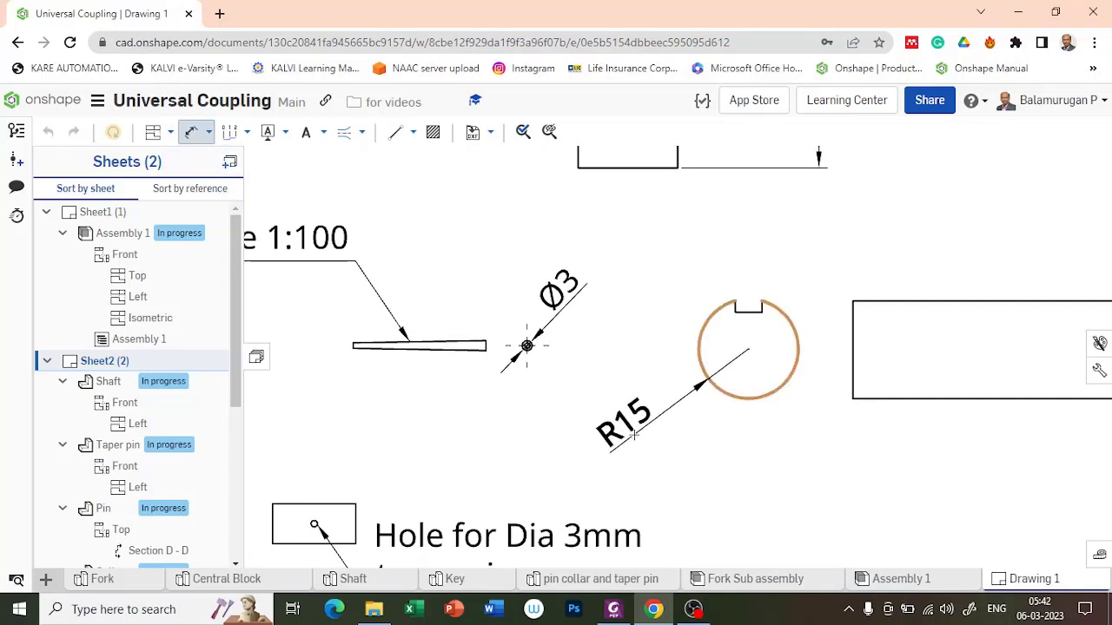
pyautogui.click(705, 458)
pyautogui.moveTo(963, 457); pyautogui.dragTo(670, 434, button='middle')
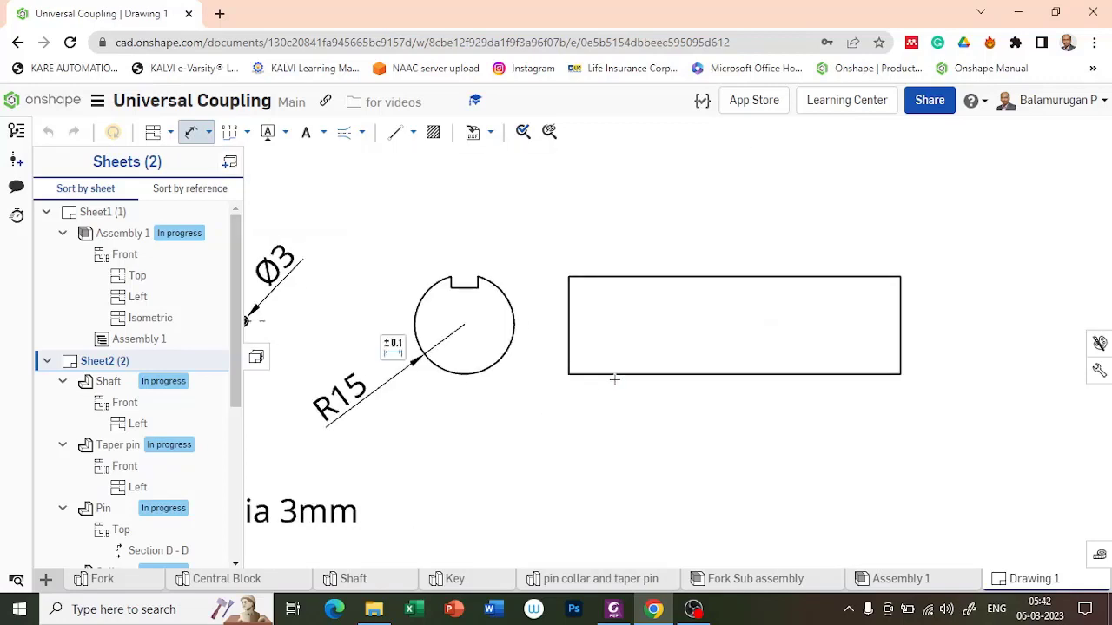
pyautogui.click(678, 374)
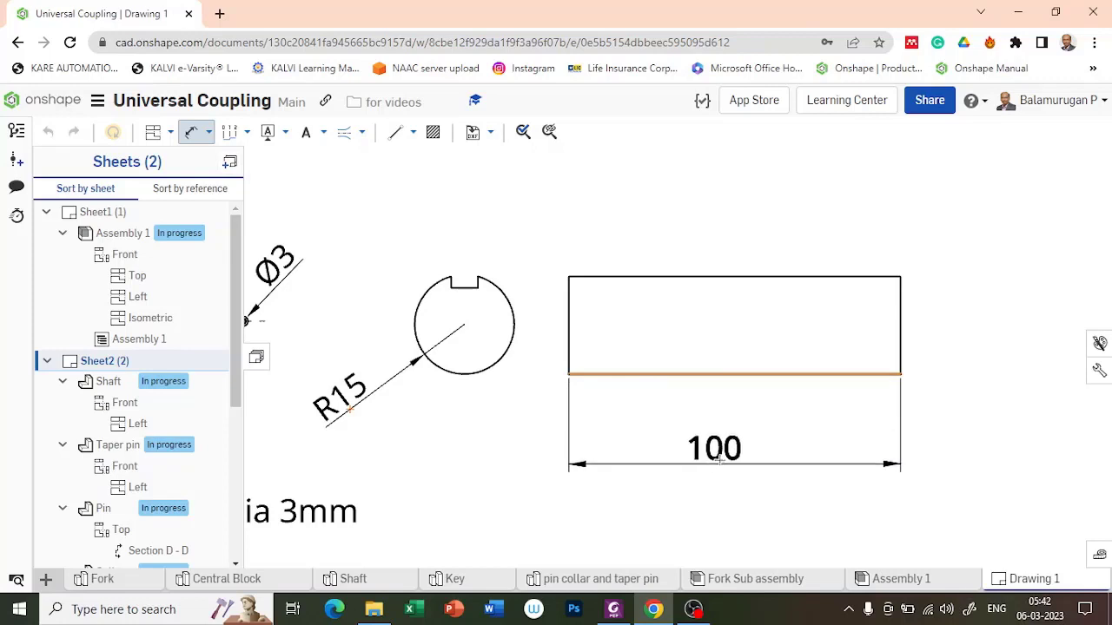
pyautogui.click(720, 458)
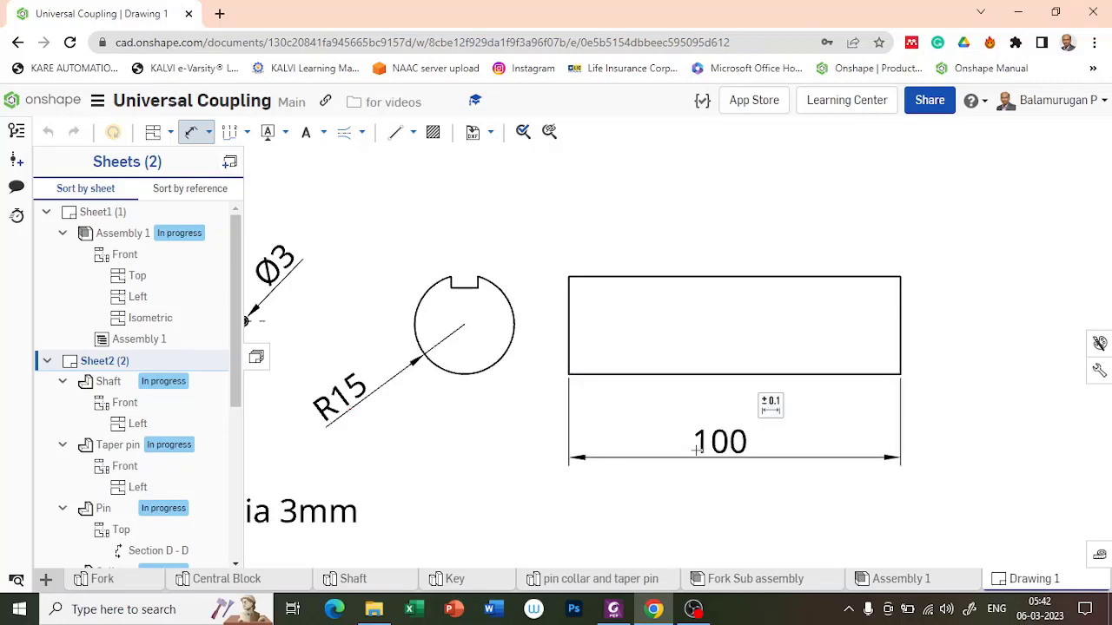
pyautogui.scroll(-3, 696, 449)
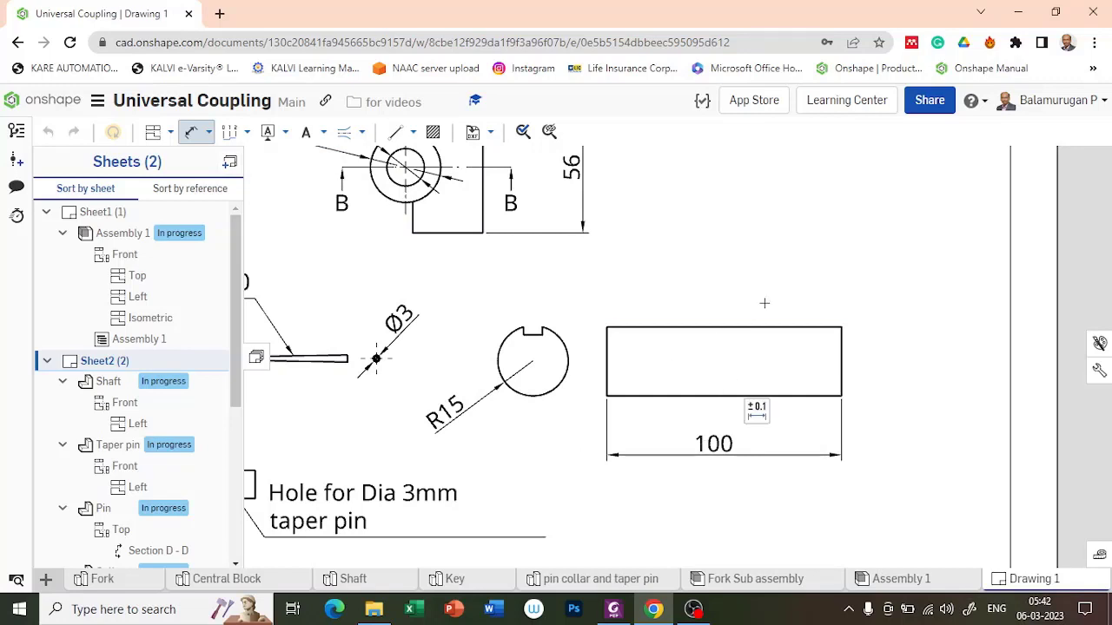
# Show the hidden edges in the Shaft's rectangular left view.
pyautogui.press('Escape')
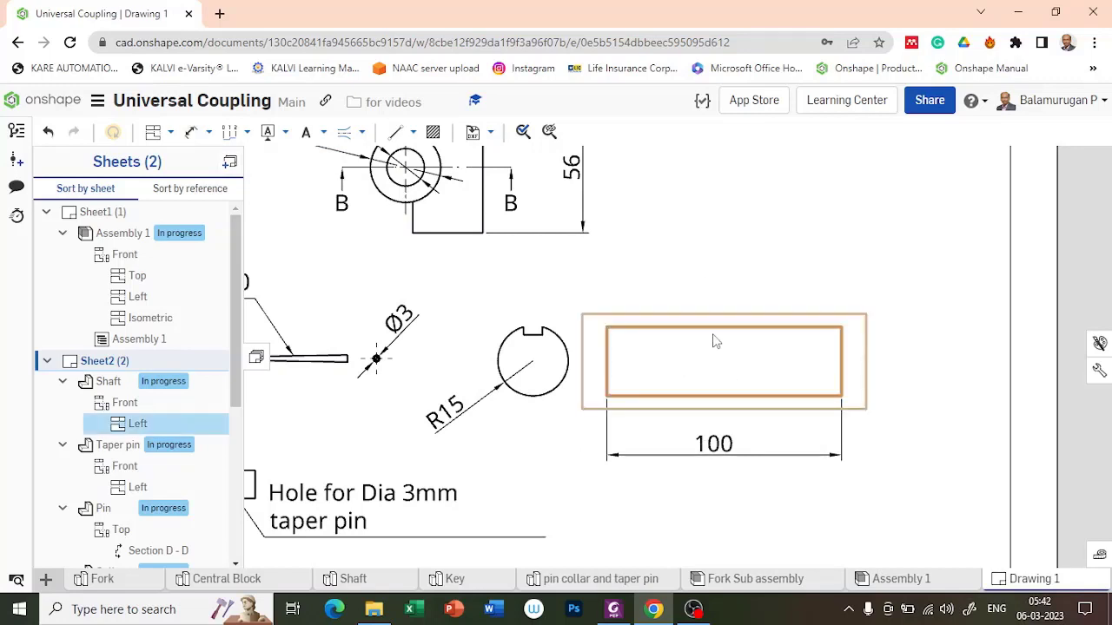
pyautogui.rightClick(877, 304)
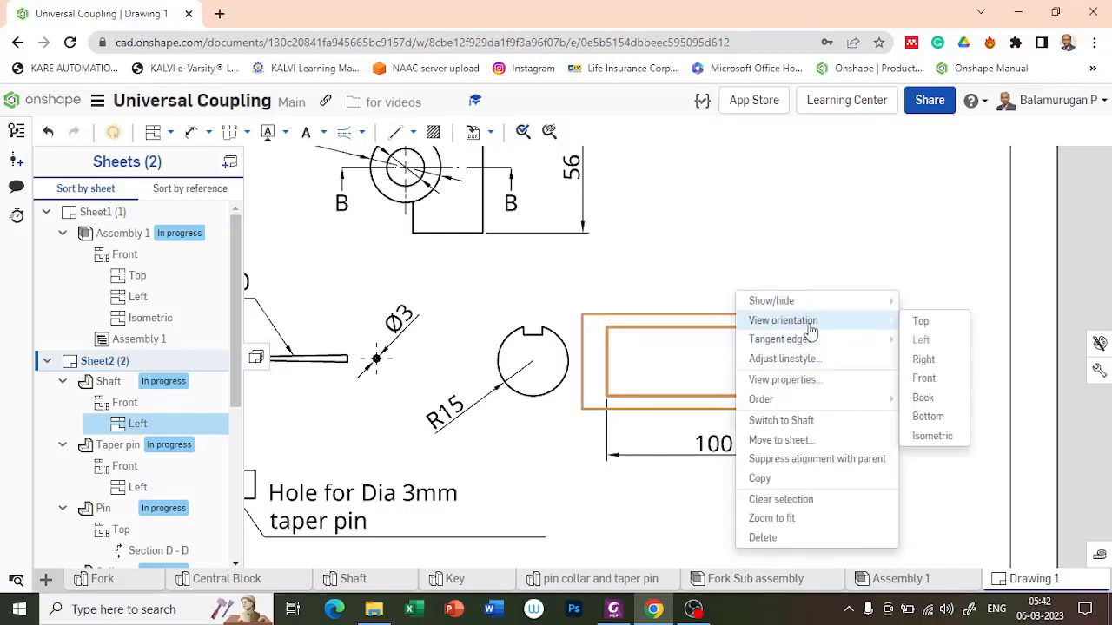
pyautogui.moveTo(744, 300)
pyautogui.click(947, 303)
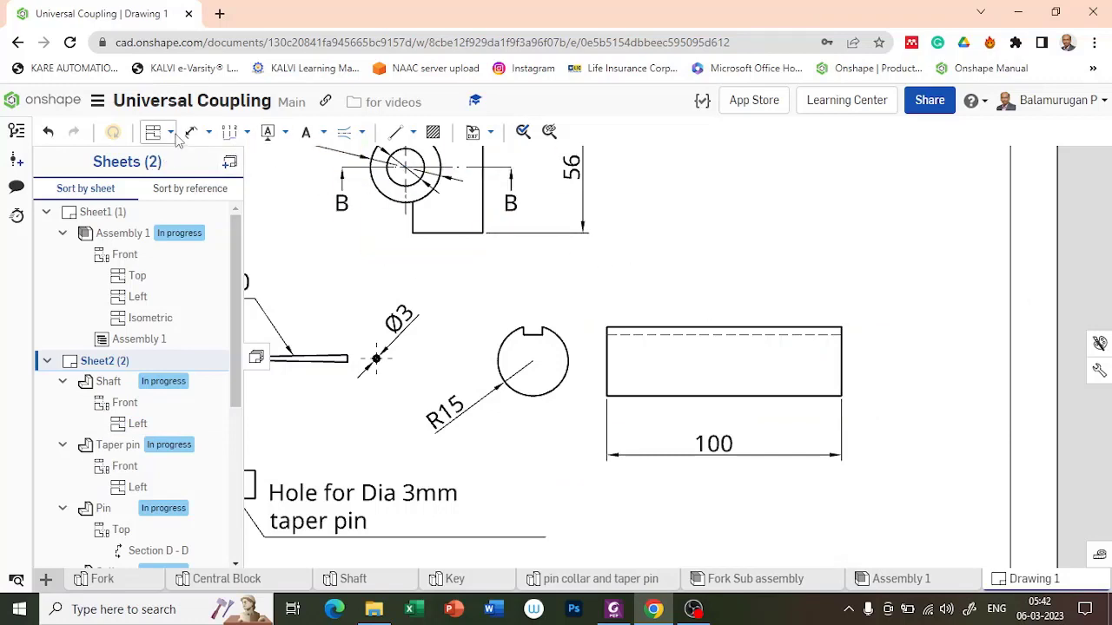
# Add a leader note reading "Key way 8 x 4" to the dashed keyway line in the Shaft's rectangular view.
pyautogui.click(306, 131)
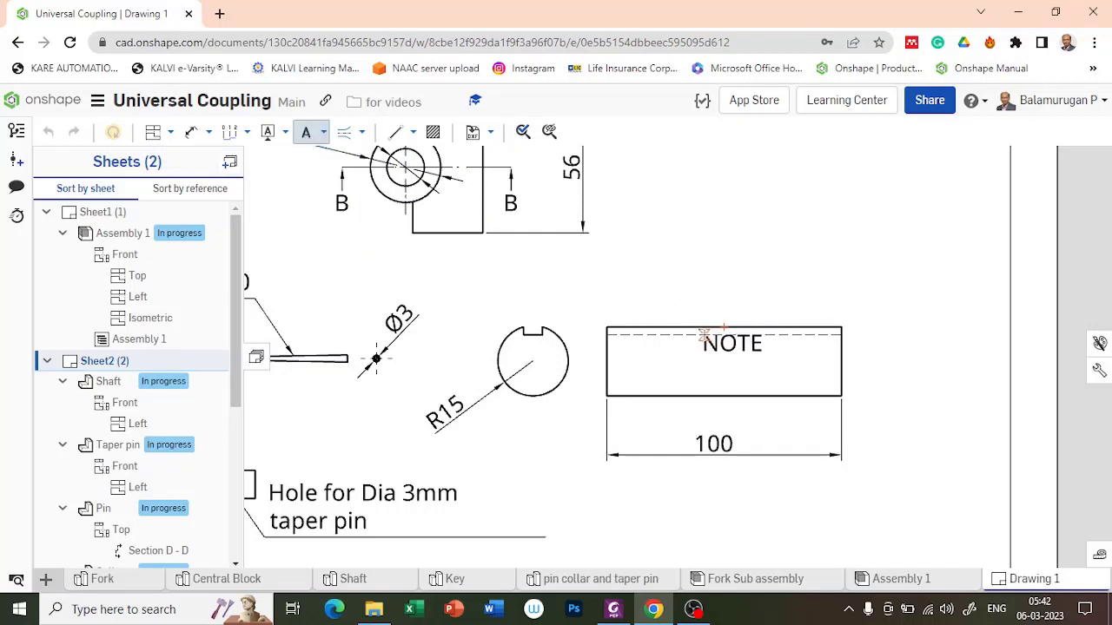
pyautogui.click(703, 333)
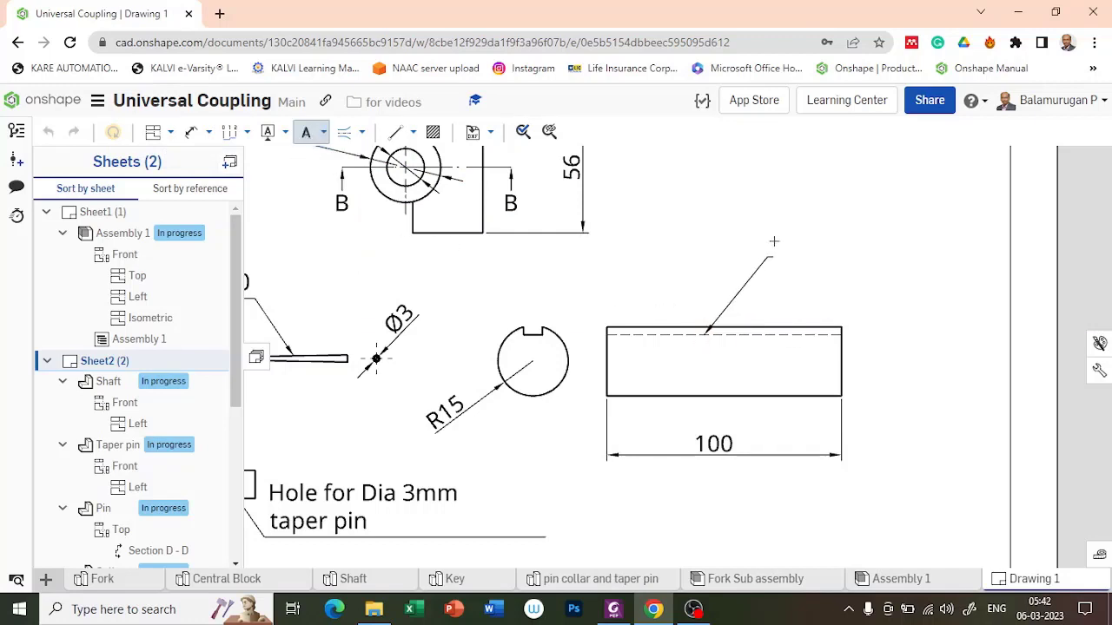
pyautogui.click(774, 241)
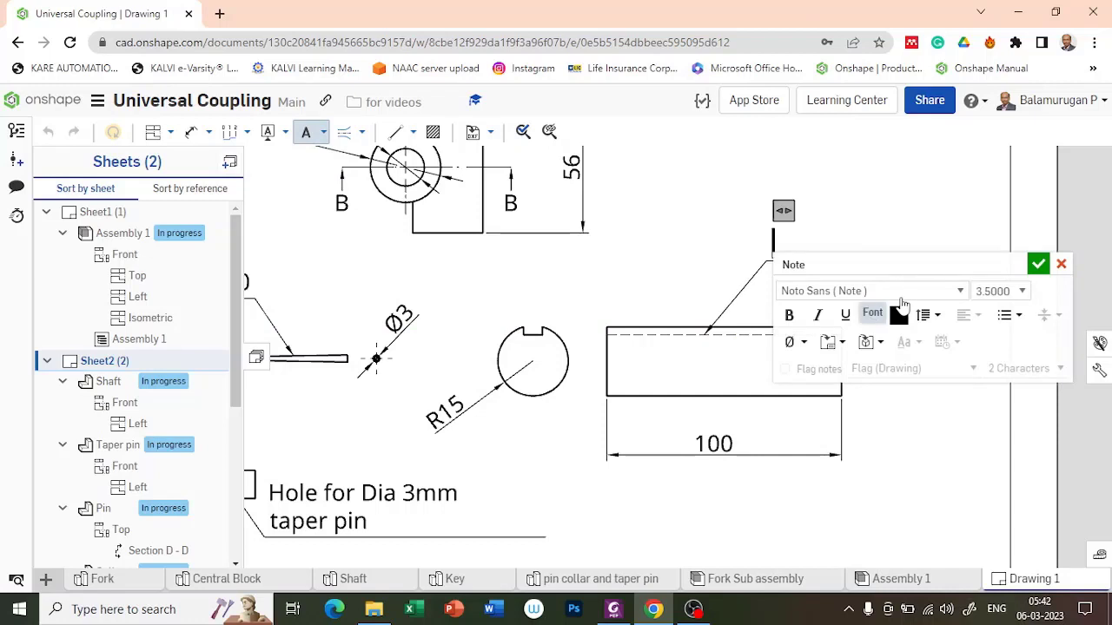
pyautogui.write('Keya')
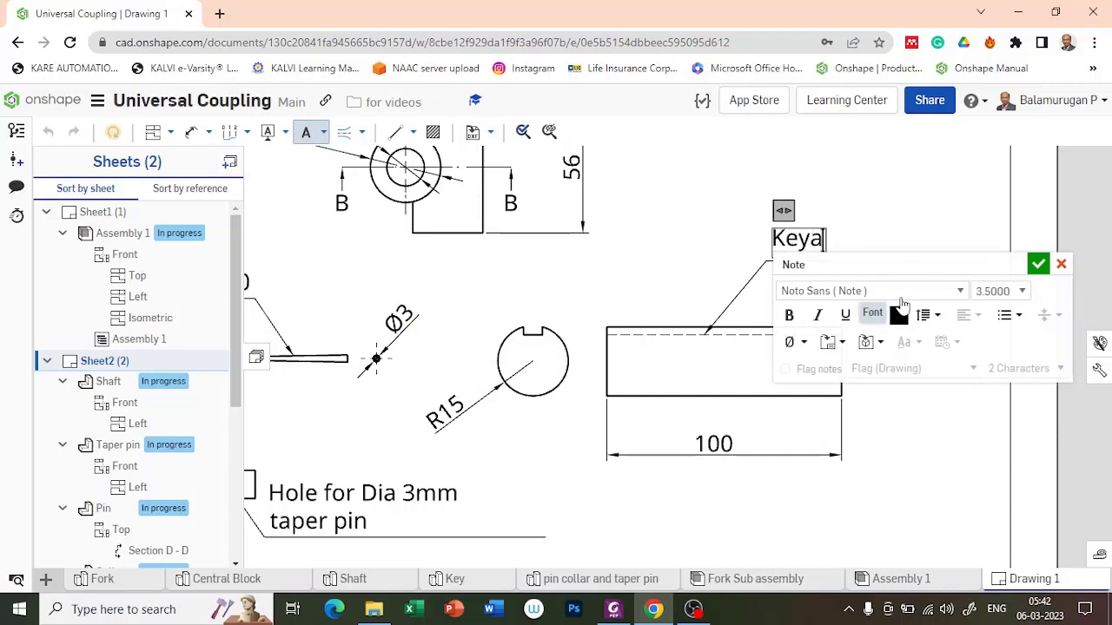
pyautogui.press('BackSpace')
pyautogui.write('way')
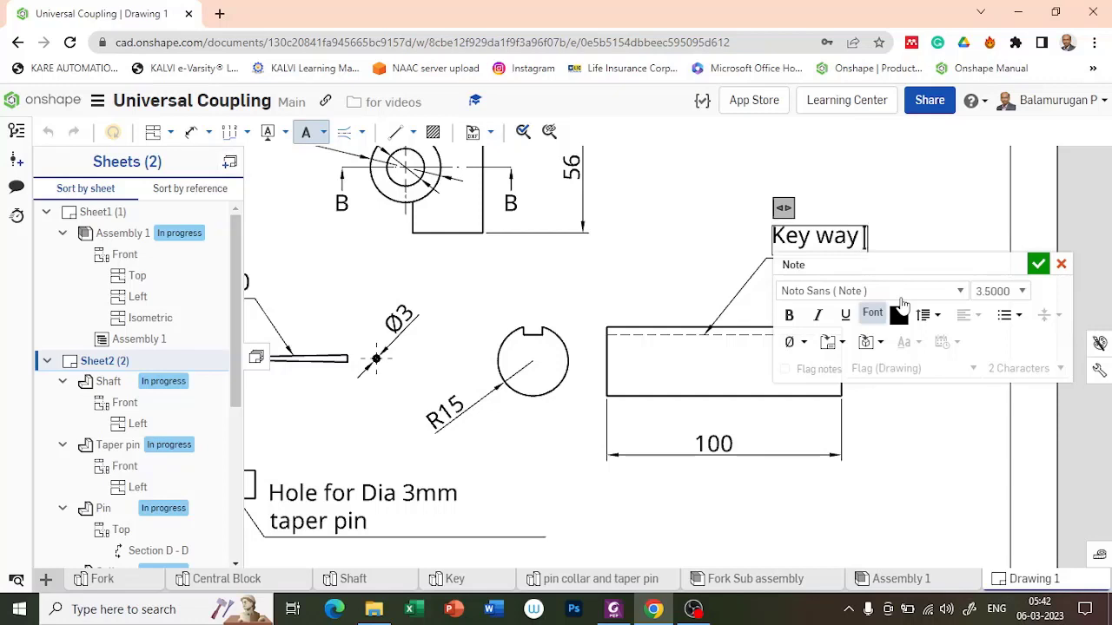
pyautogui.write(' 8')
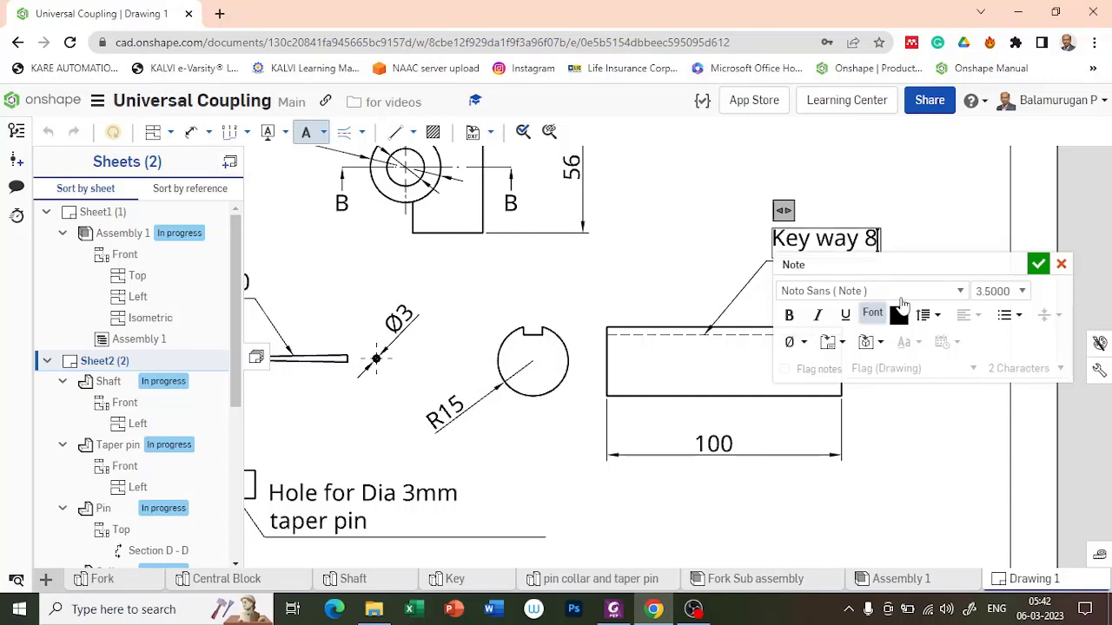
pyautogui.write(' x 4')
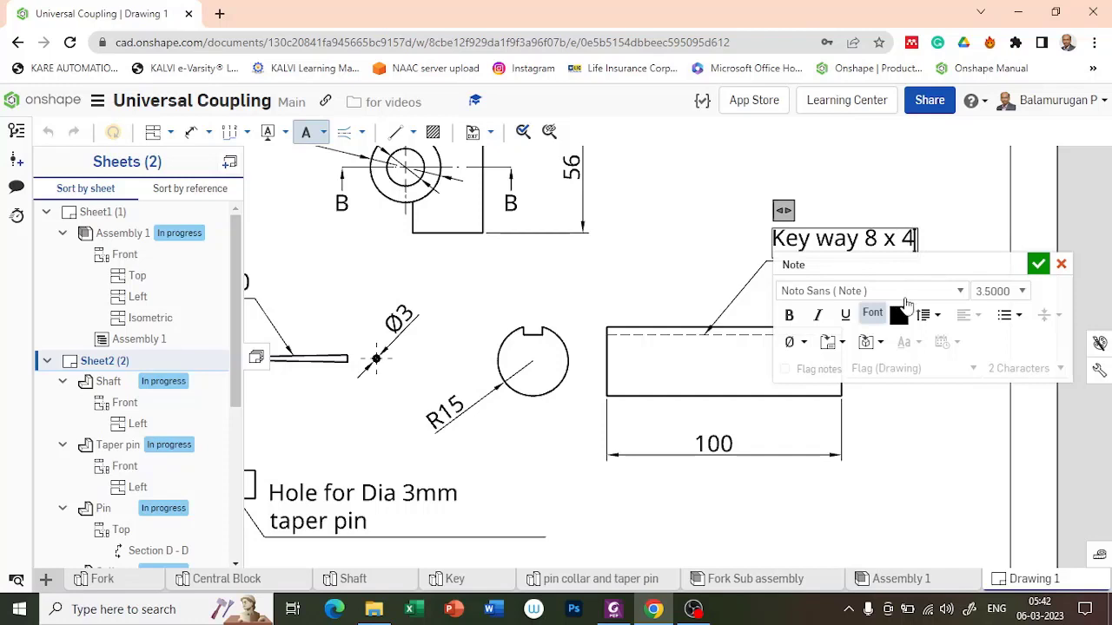
pyautogui.click(1038, 263)
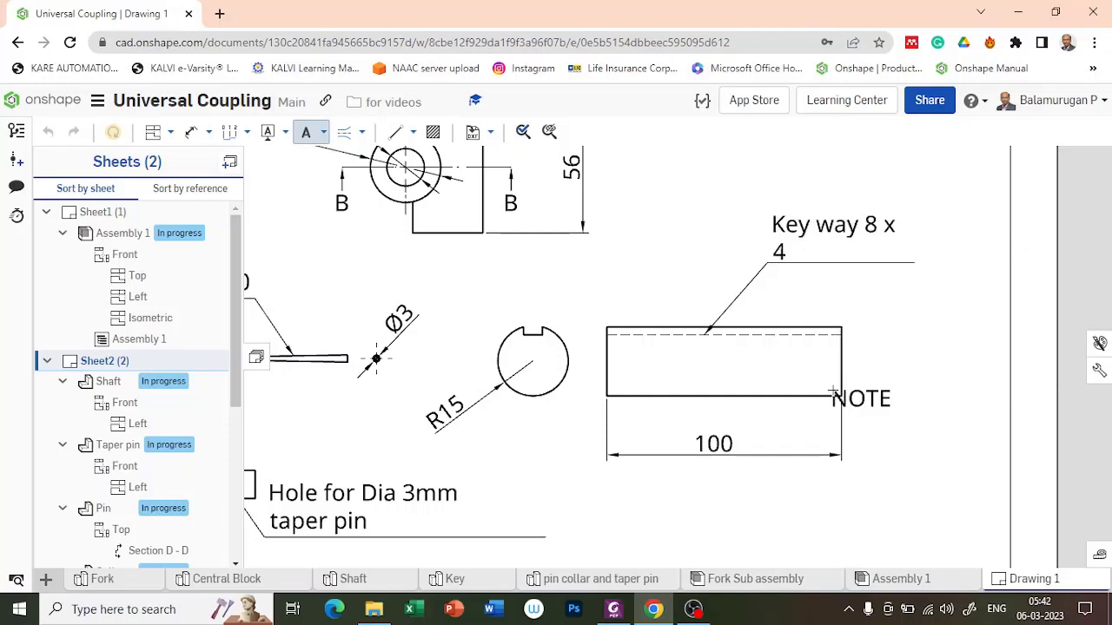
pyautogui.press('Escape')
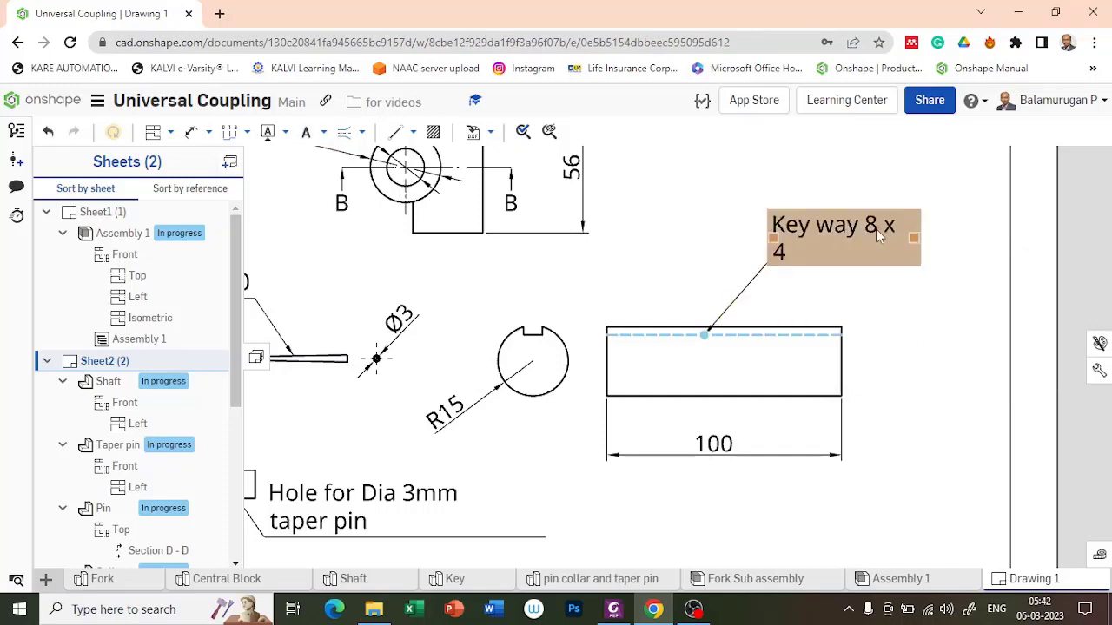
# Widen the Shaft's keyway note so that its text fits on a single line.
pyautogui.moveTo(935, 241); pyautogui.dragTo(944, 240)
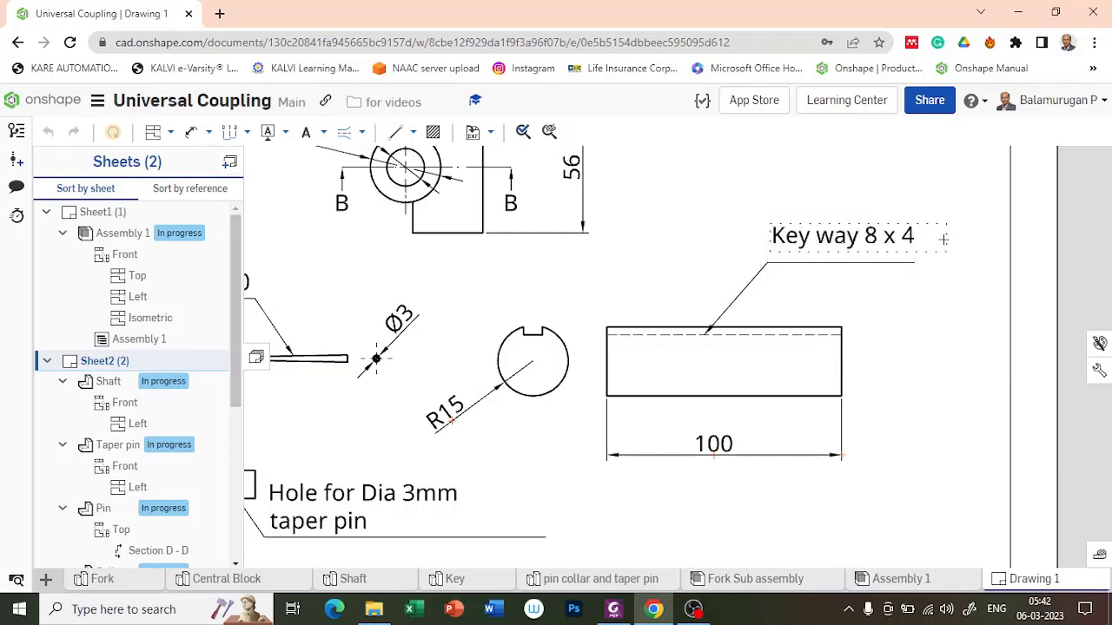
pyautogui.moveTo(910, 317); pyautogui.dragTo(912, 318)
pyautogui.scroll(2, 886, 423)
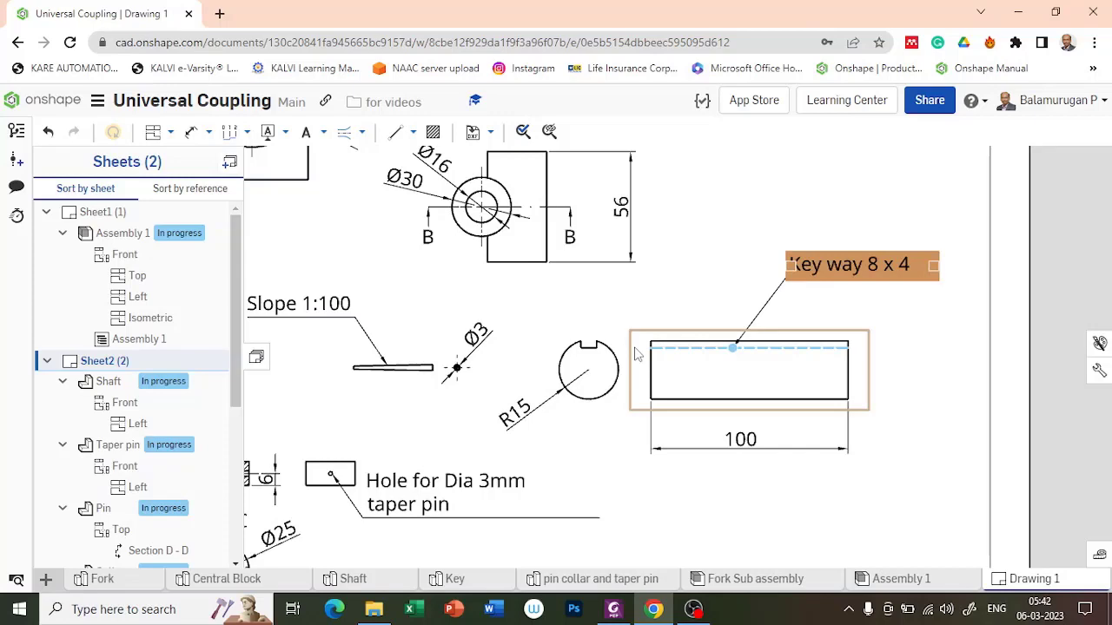
pyautogui.scroll(5, 636, 353)
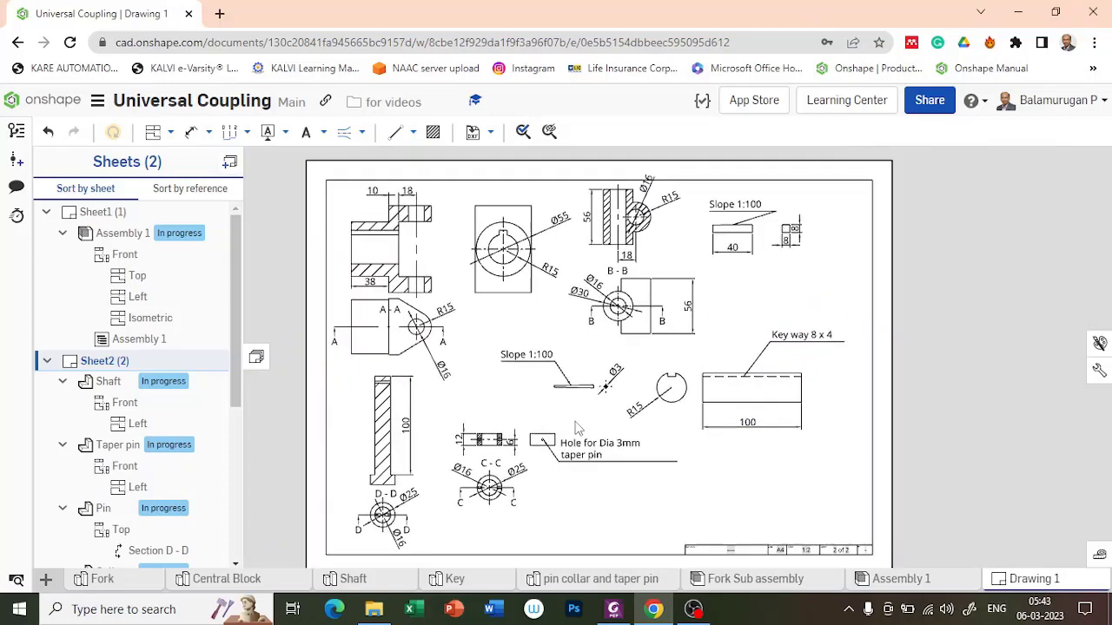
pyautogui.moveTo(519, 405); pyautogui.dragTo(500, 417, button='middle')
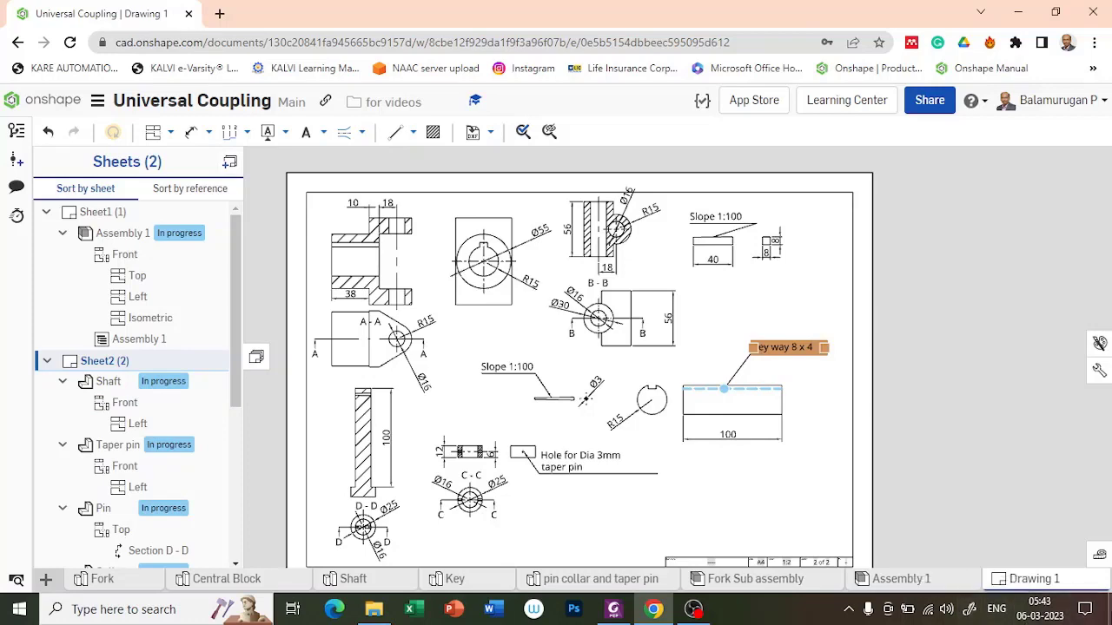
# Set the Taper pin's front view to 1:1 scale and move it clear of the circular end view.
pyautogui.scroll(4, 600, 402)
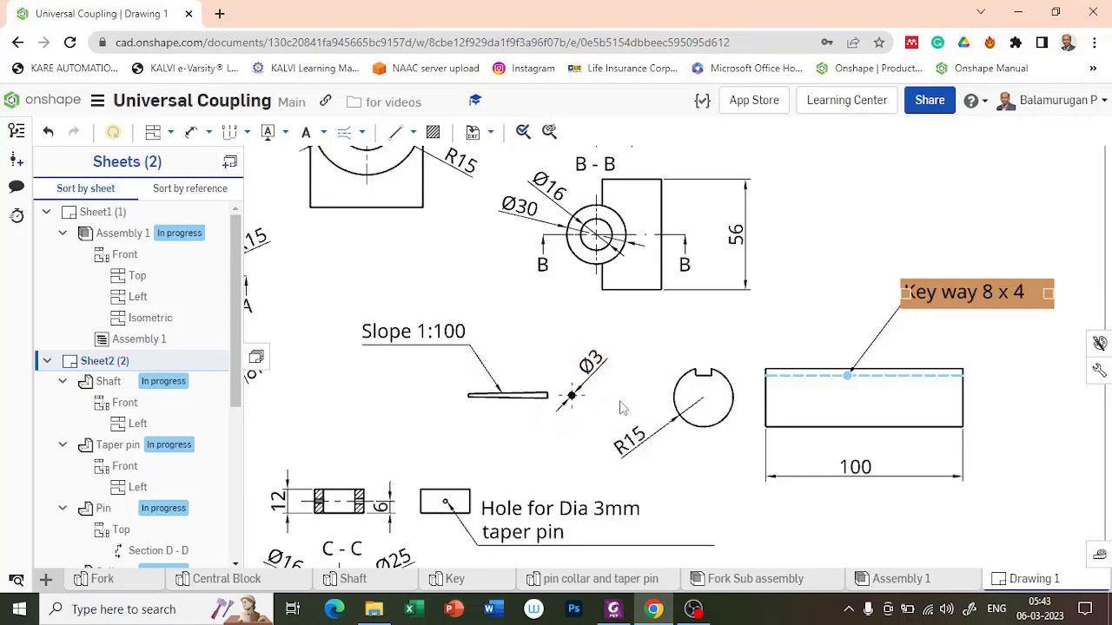
pyautogui.click(525, 382)
pyautogui.doubleClick(525, 382)
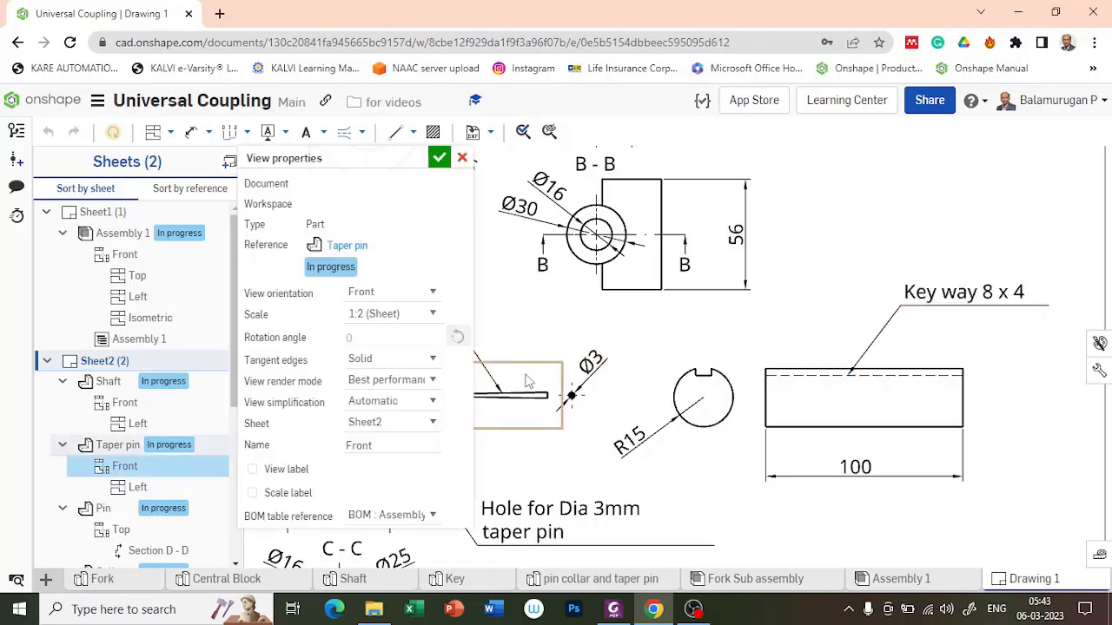
pyautogui.click(432, 317)
pyautogui.click(406, 357)
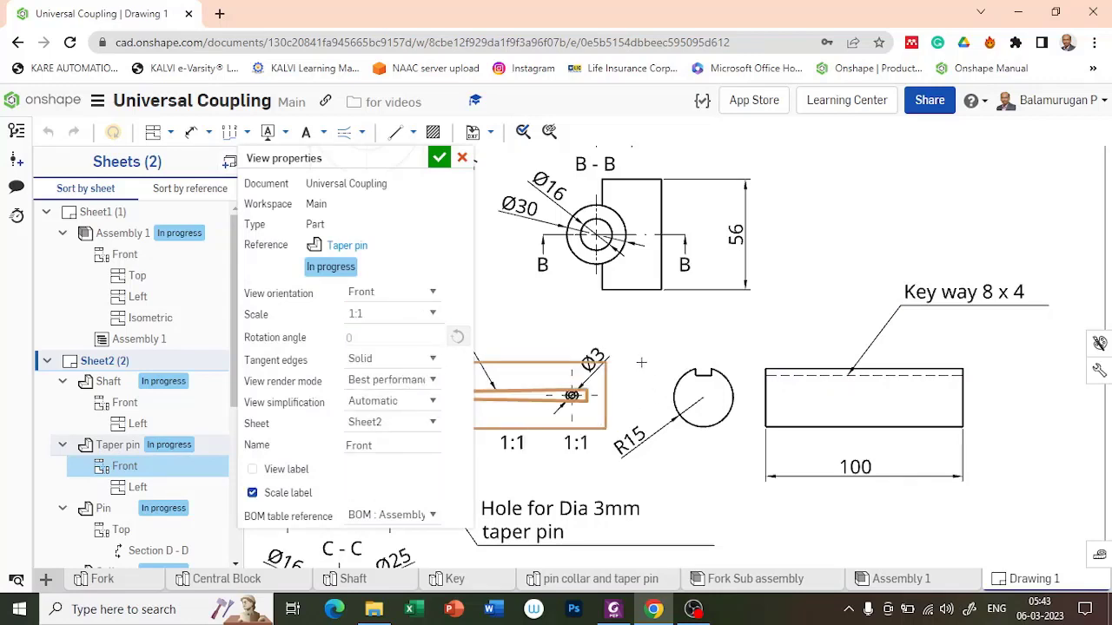
pyautogui.click(438, 157)
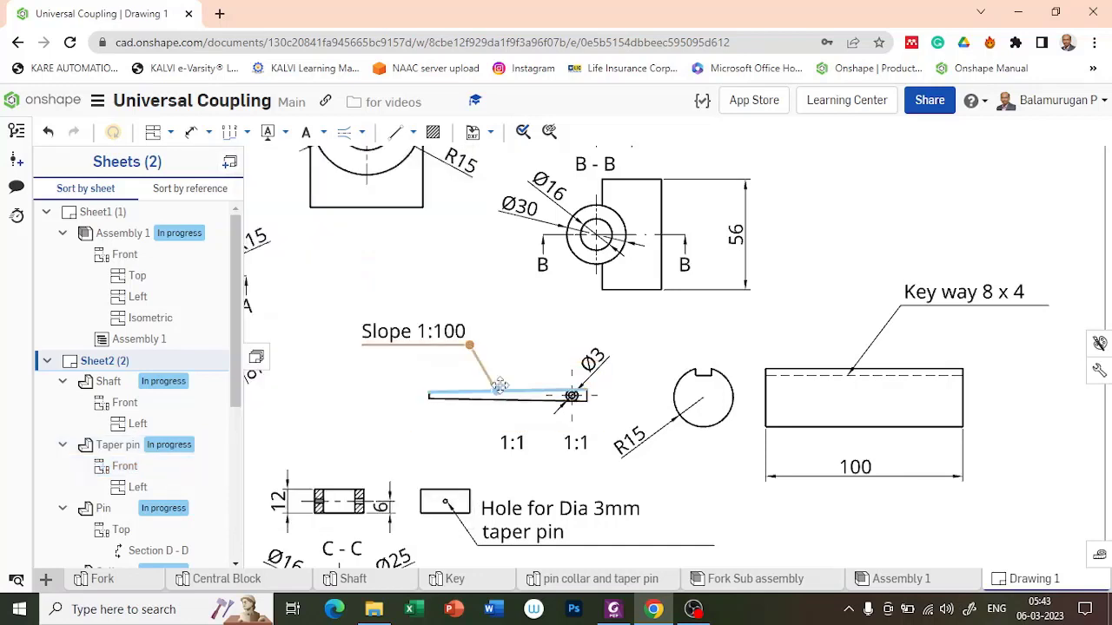
pyautogui.moveTo(527, 383); pyautogui.dragTo(483, 382)
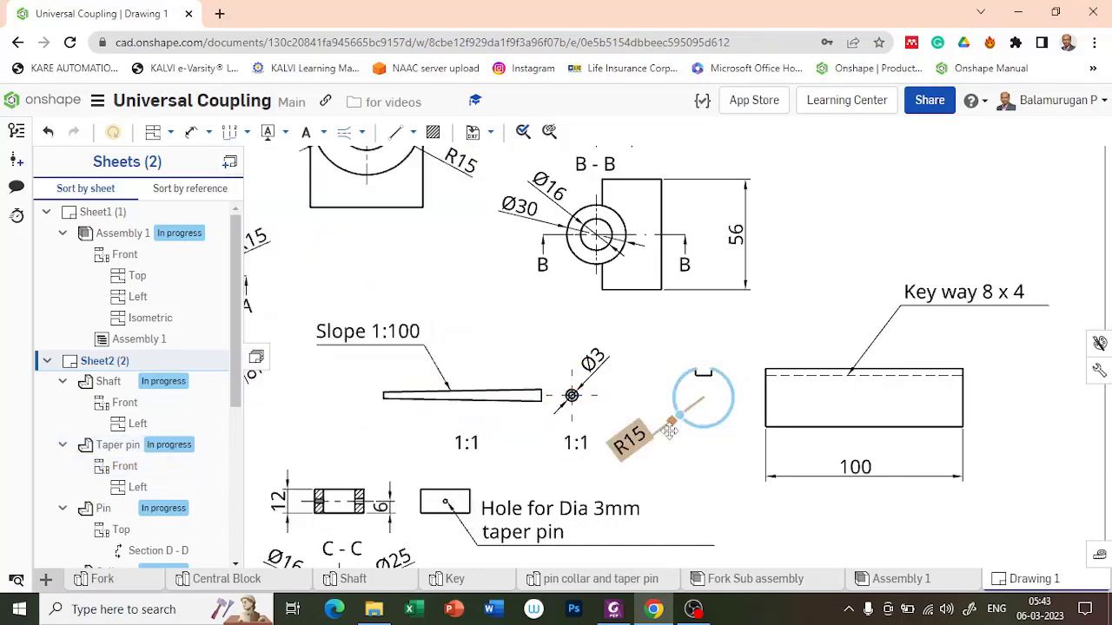
# Examine the second sheet's title block and the overall arrangement of its part views.
pyautogui.scroll(-3, 714, 423)
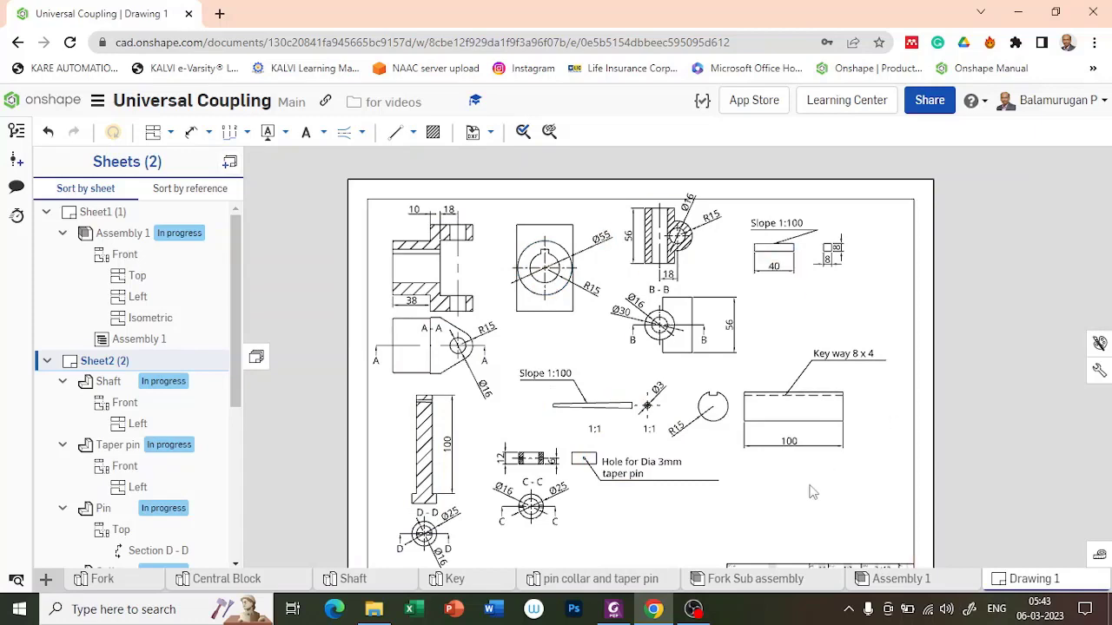
pyautogui.moveTo(766, 397); pyautogui.dragTo(754, 381, button='middle')
pyautogui.scroll(2, 745, 369)
pyautogui.scroll(2, 754, 427)
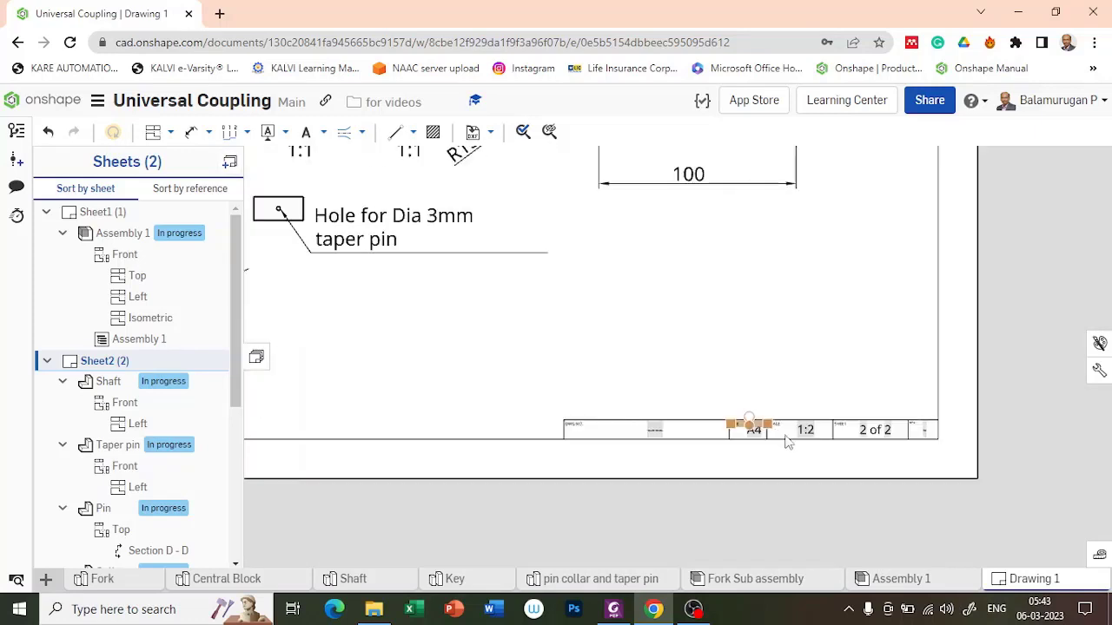
pyautogui.scroll(-5, 563, 291)
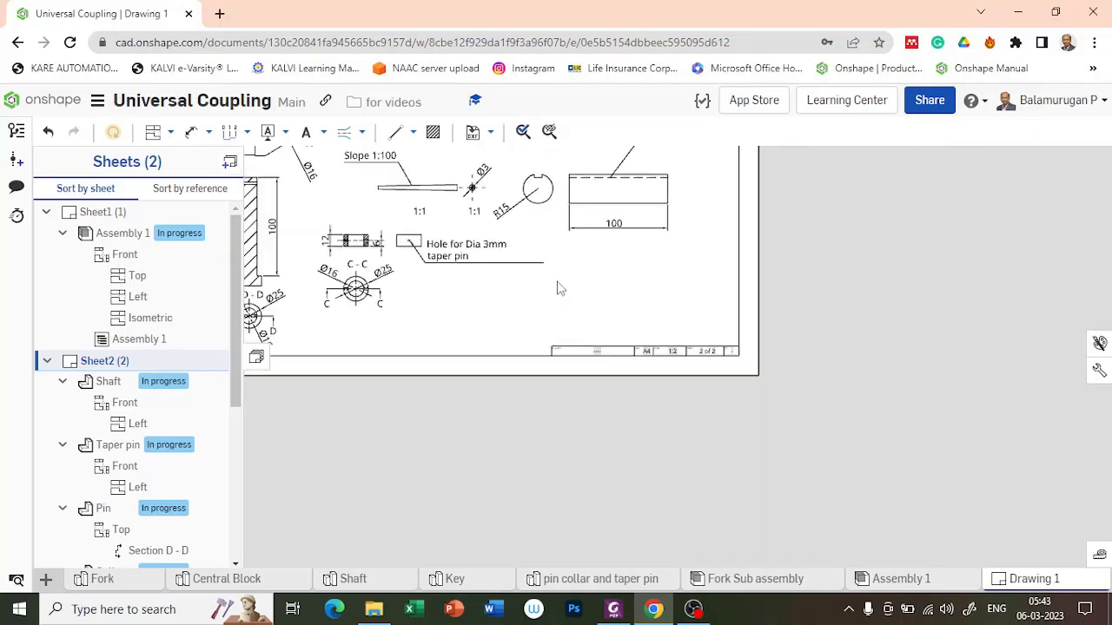
pyautogui.scroll(4, 594, 294)
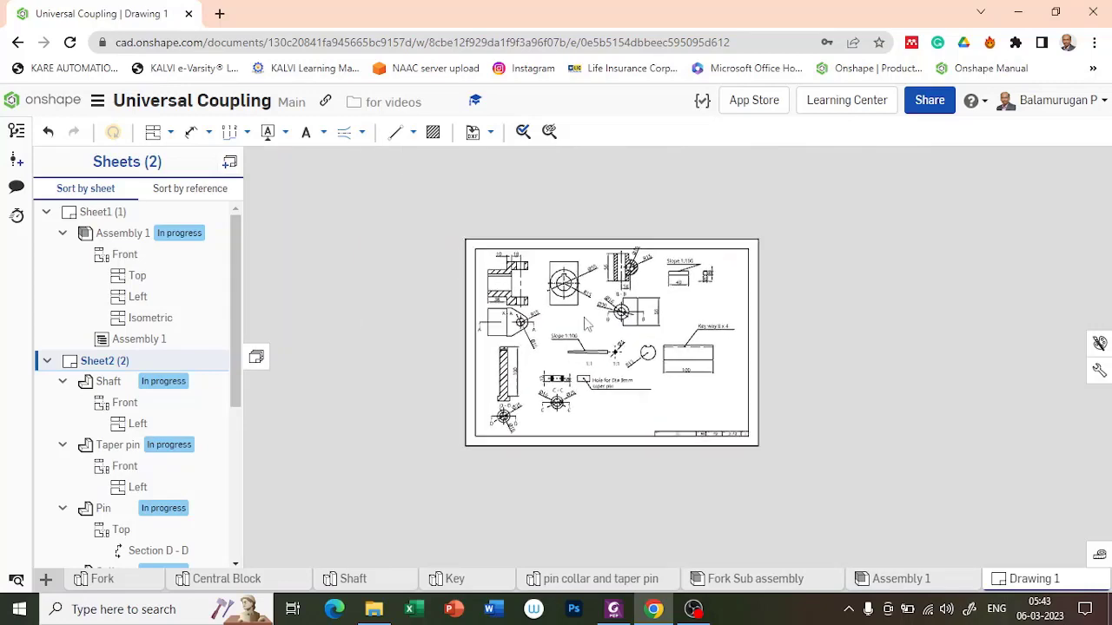
pyautogui.scroll(-1, 593, 294)
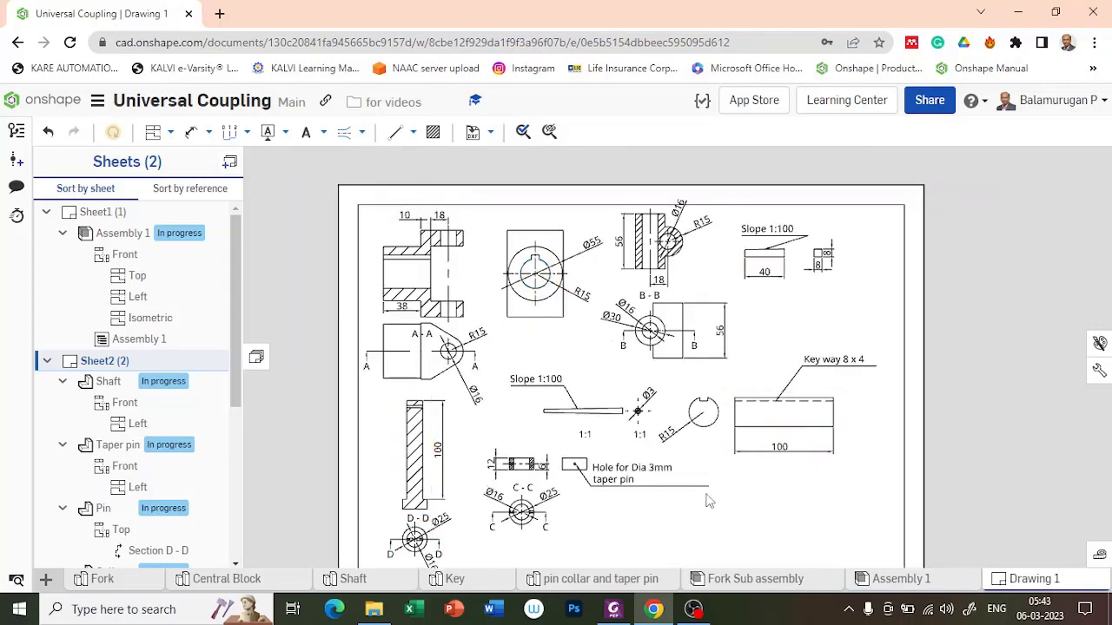
# Show the hidden lines in the Fork view below section A-A.
pyautogui.click(401, 349)
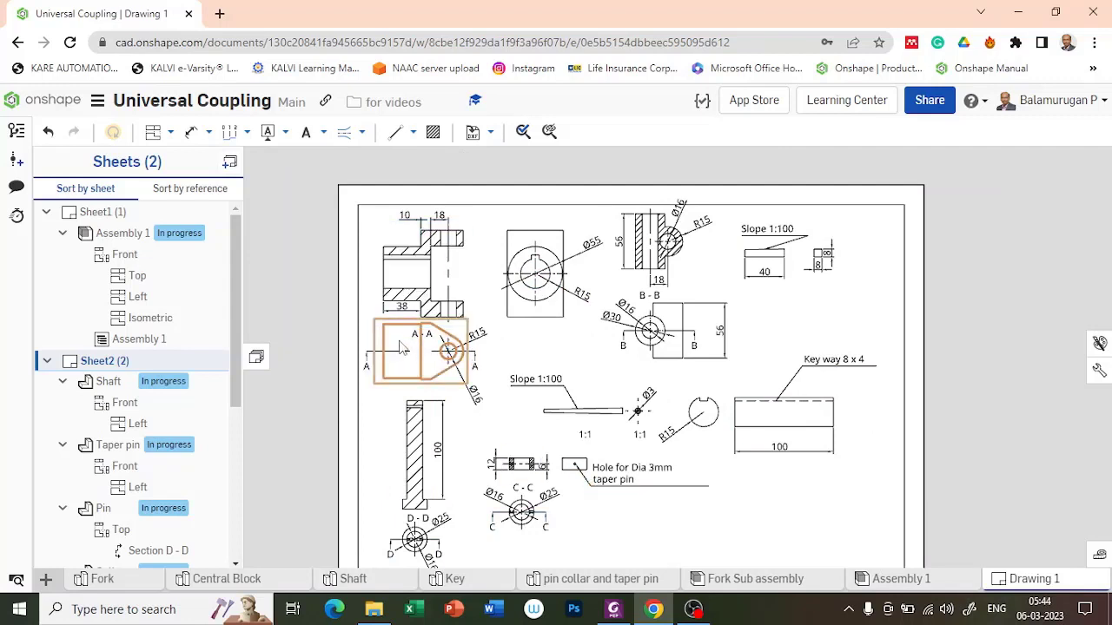
pyautogui.rightClick(401, 349)
pyautogui.moveTo(447, 323)
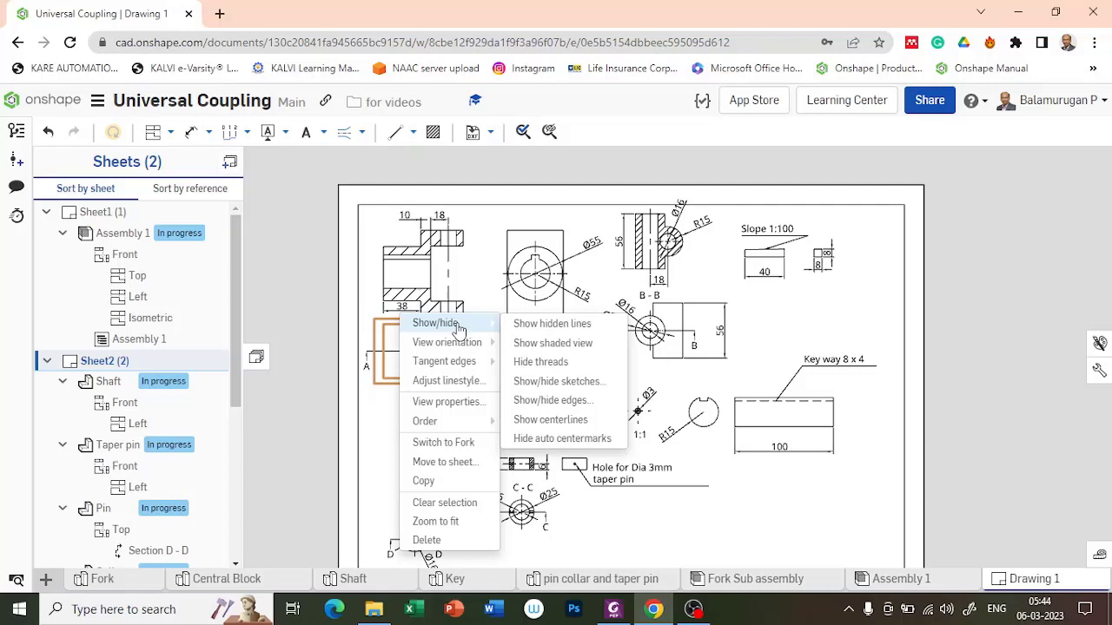
pyautogui.click(578, 331)
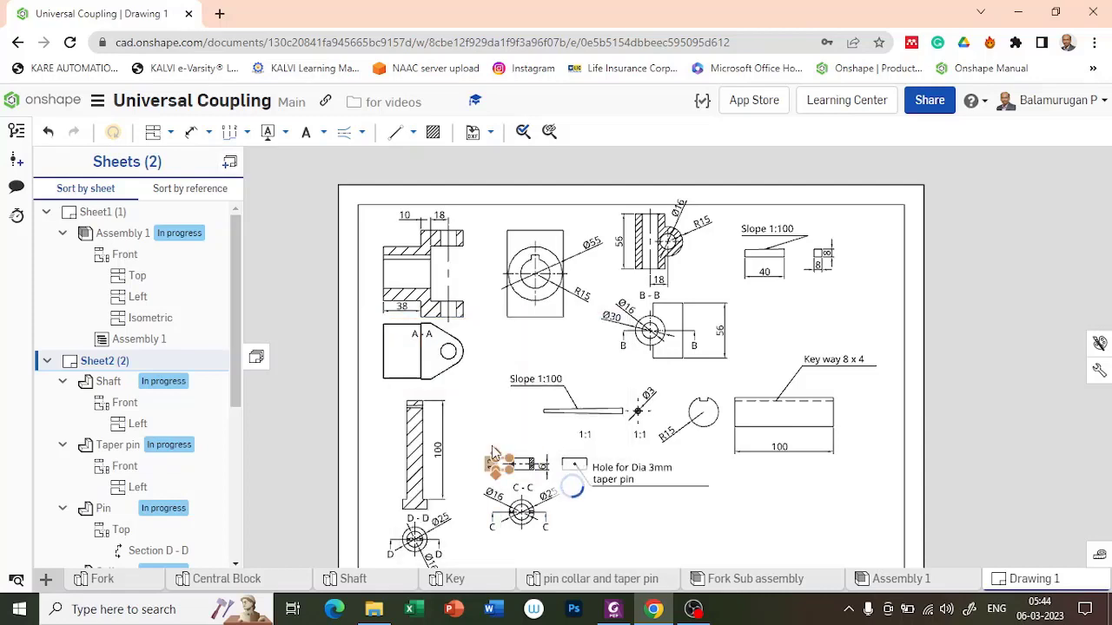